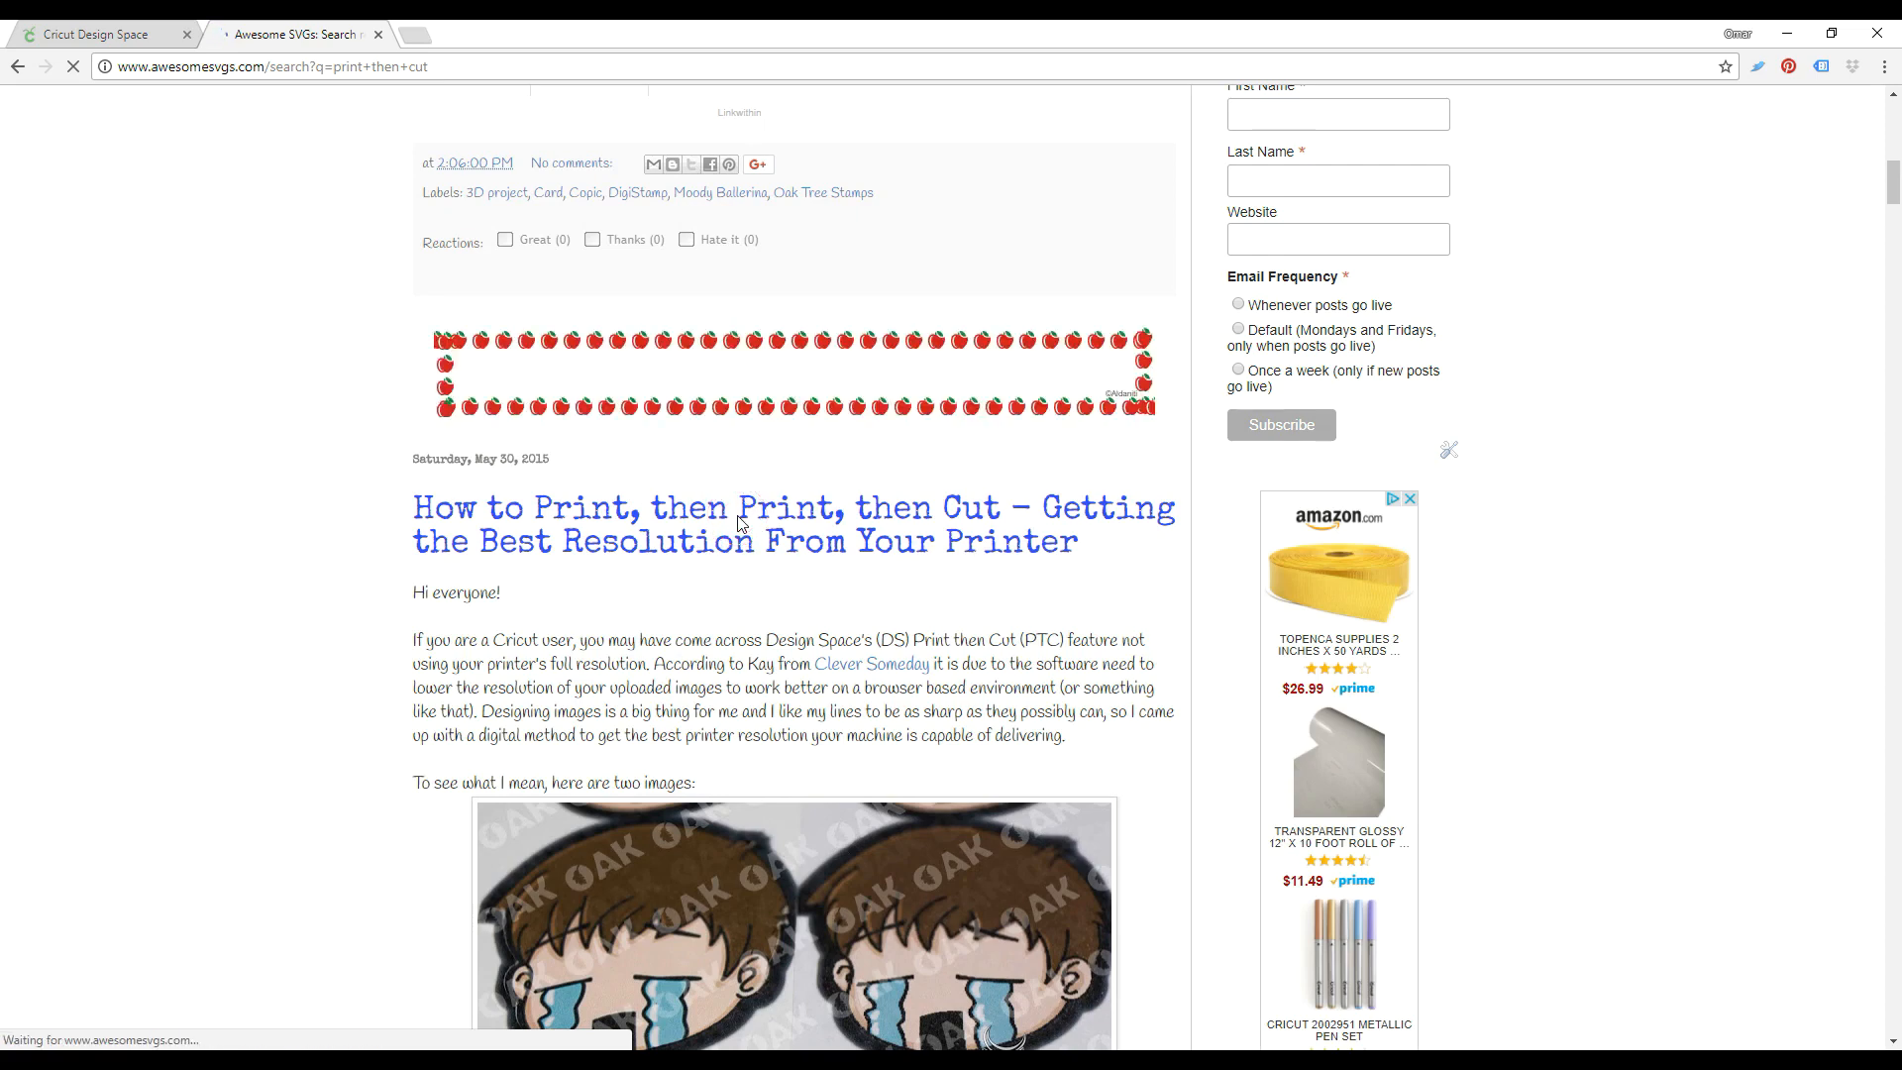
- Open the post "How to Print, then Print, then Cut" and read its print comparison, requirements list and image layout instructions
click(743, 523)
scroll(759, 522, down, 4)
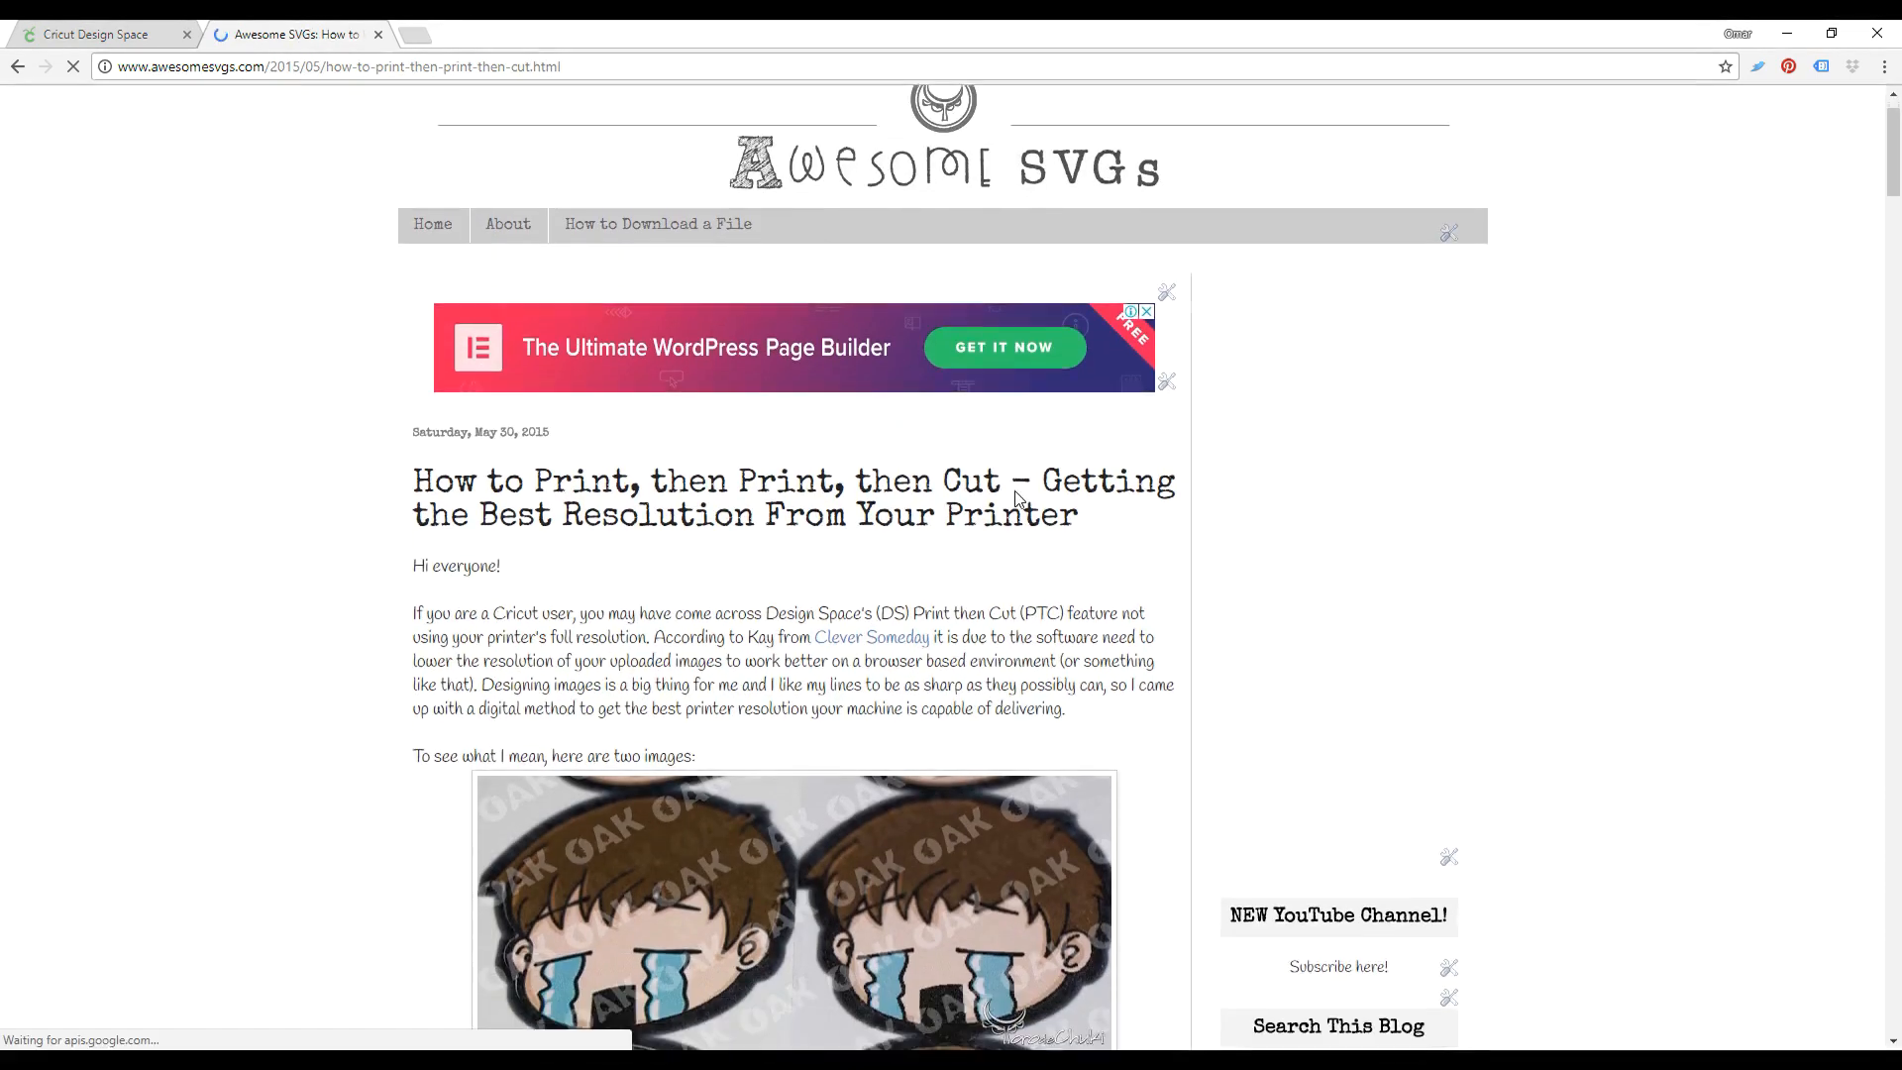
scroll(1020, 499, down, 1)
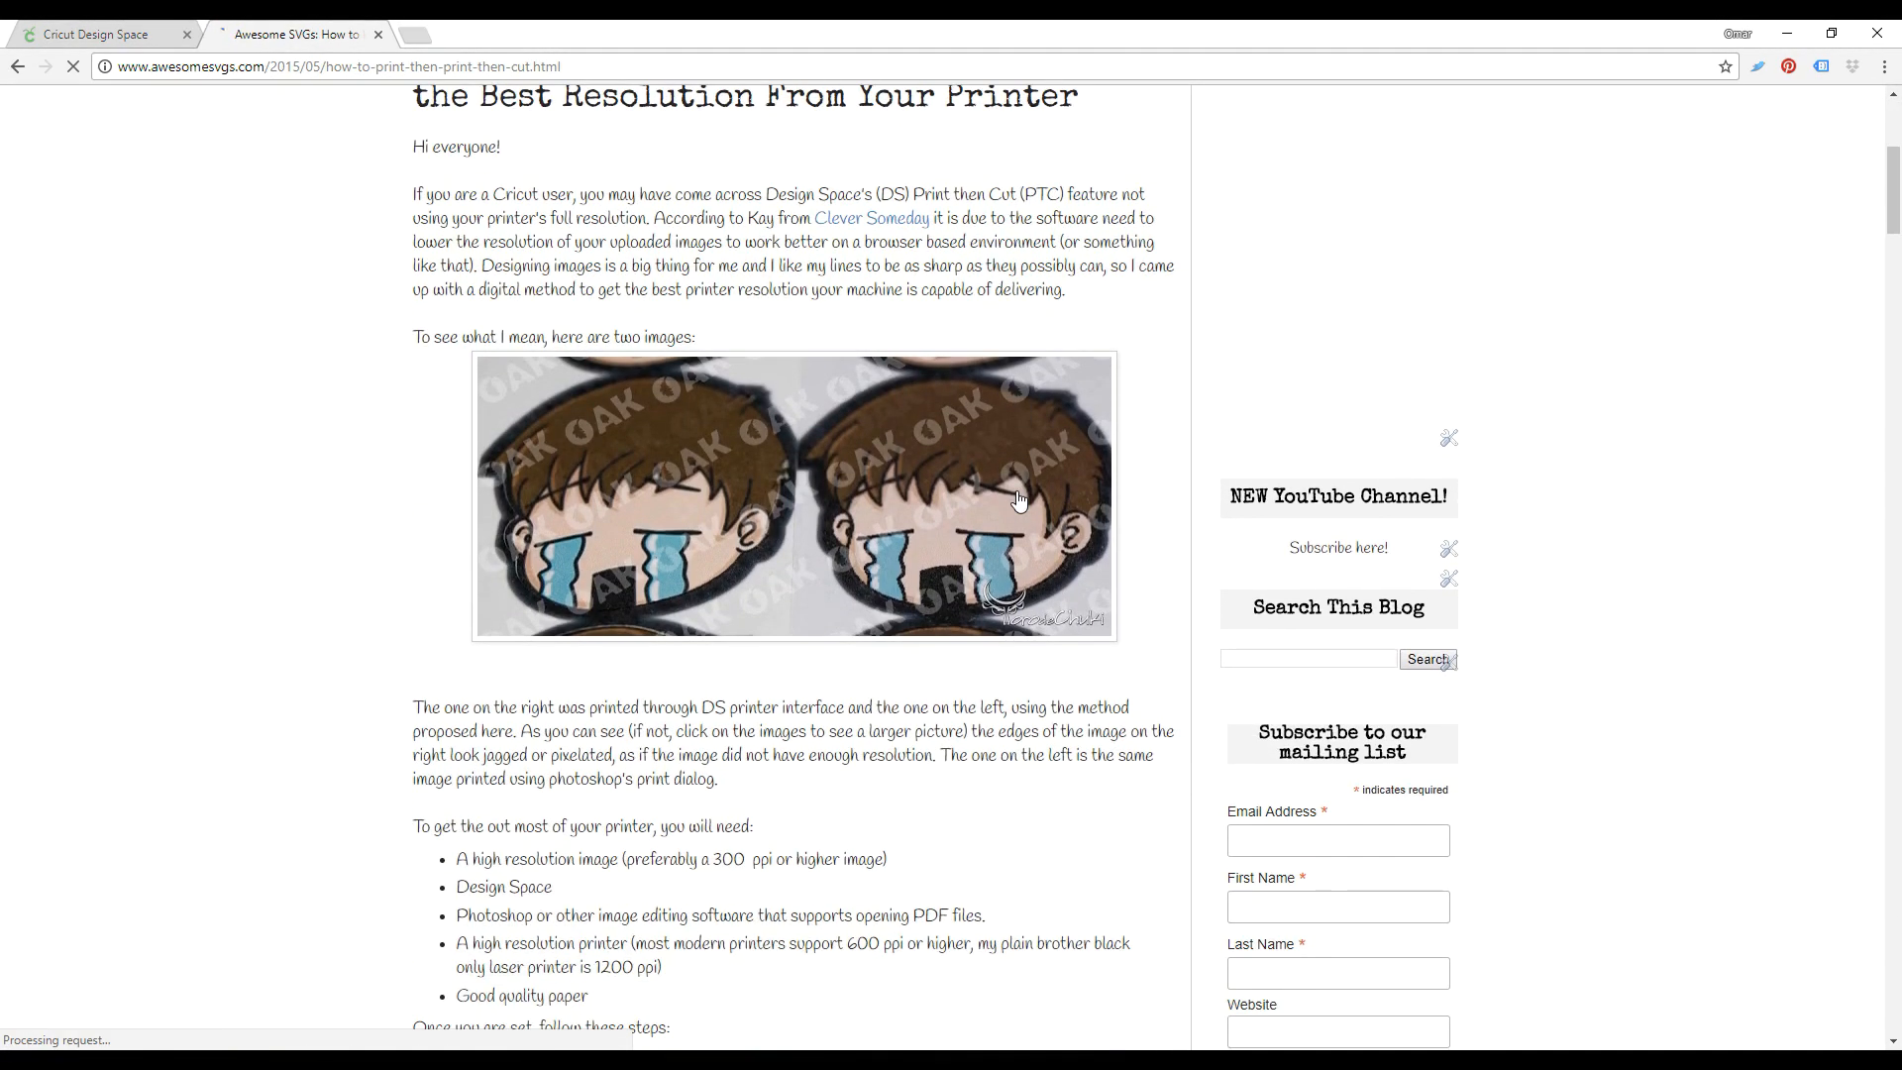
scroll(1020, 498, down, 3)
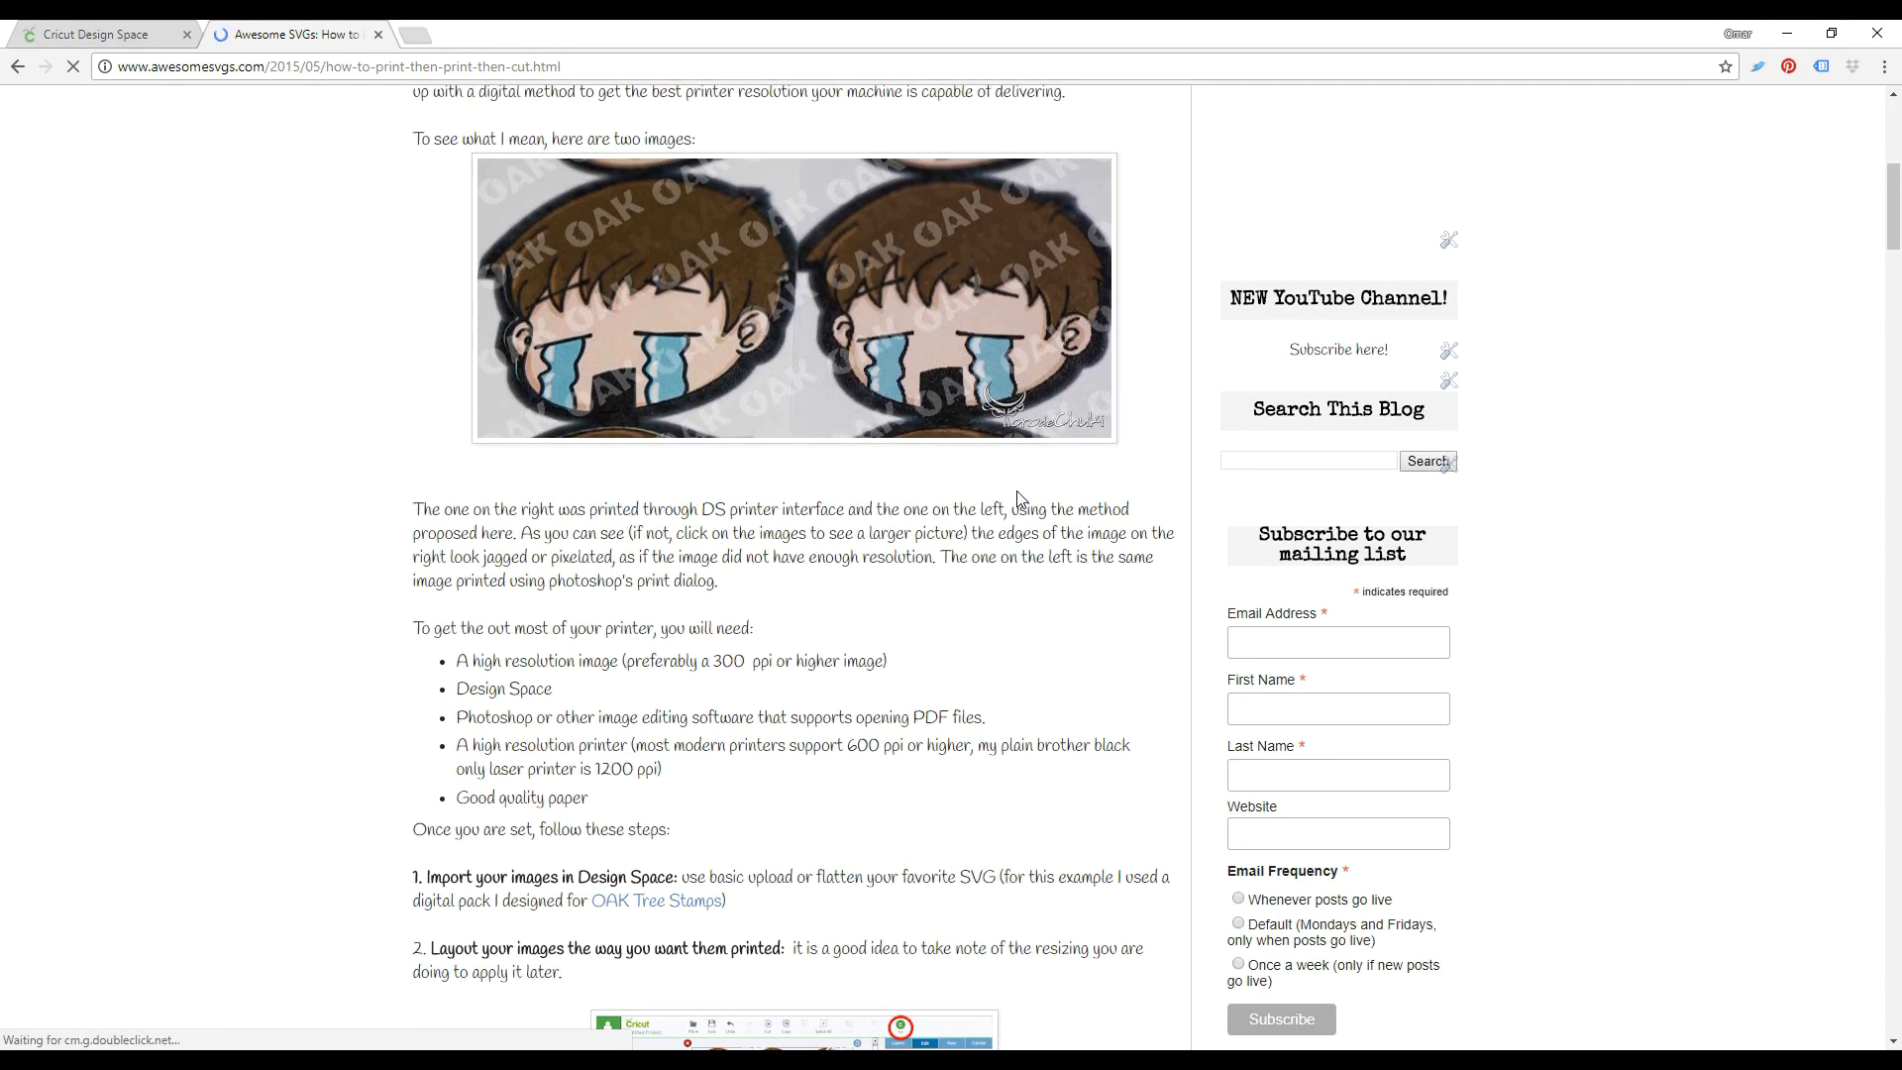
scroll(1019, 498, down, 3)
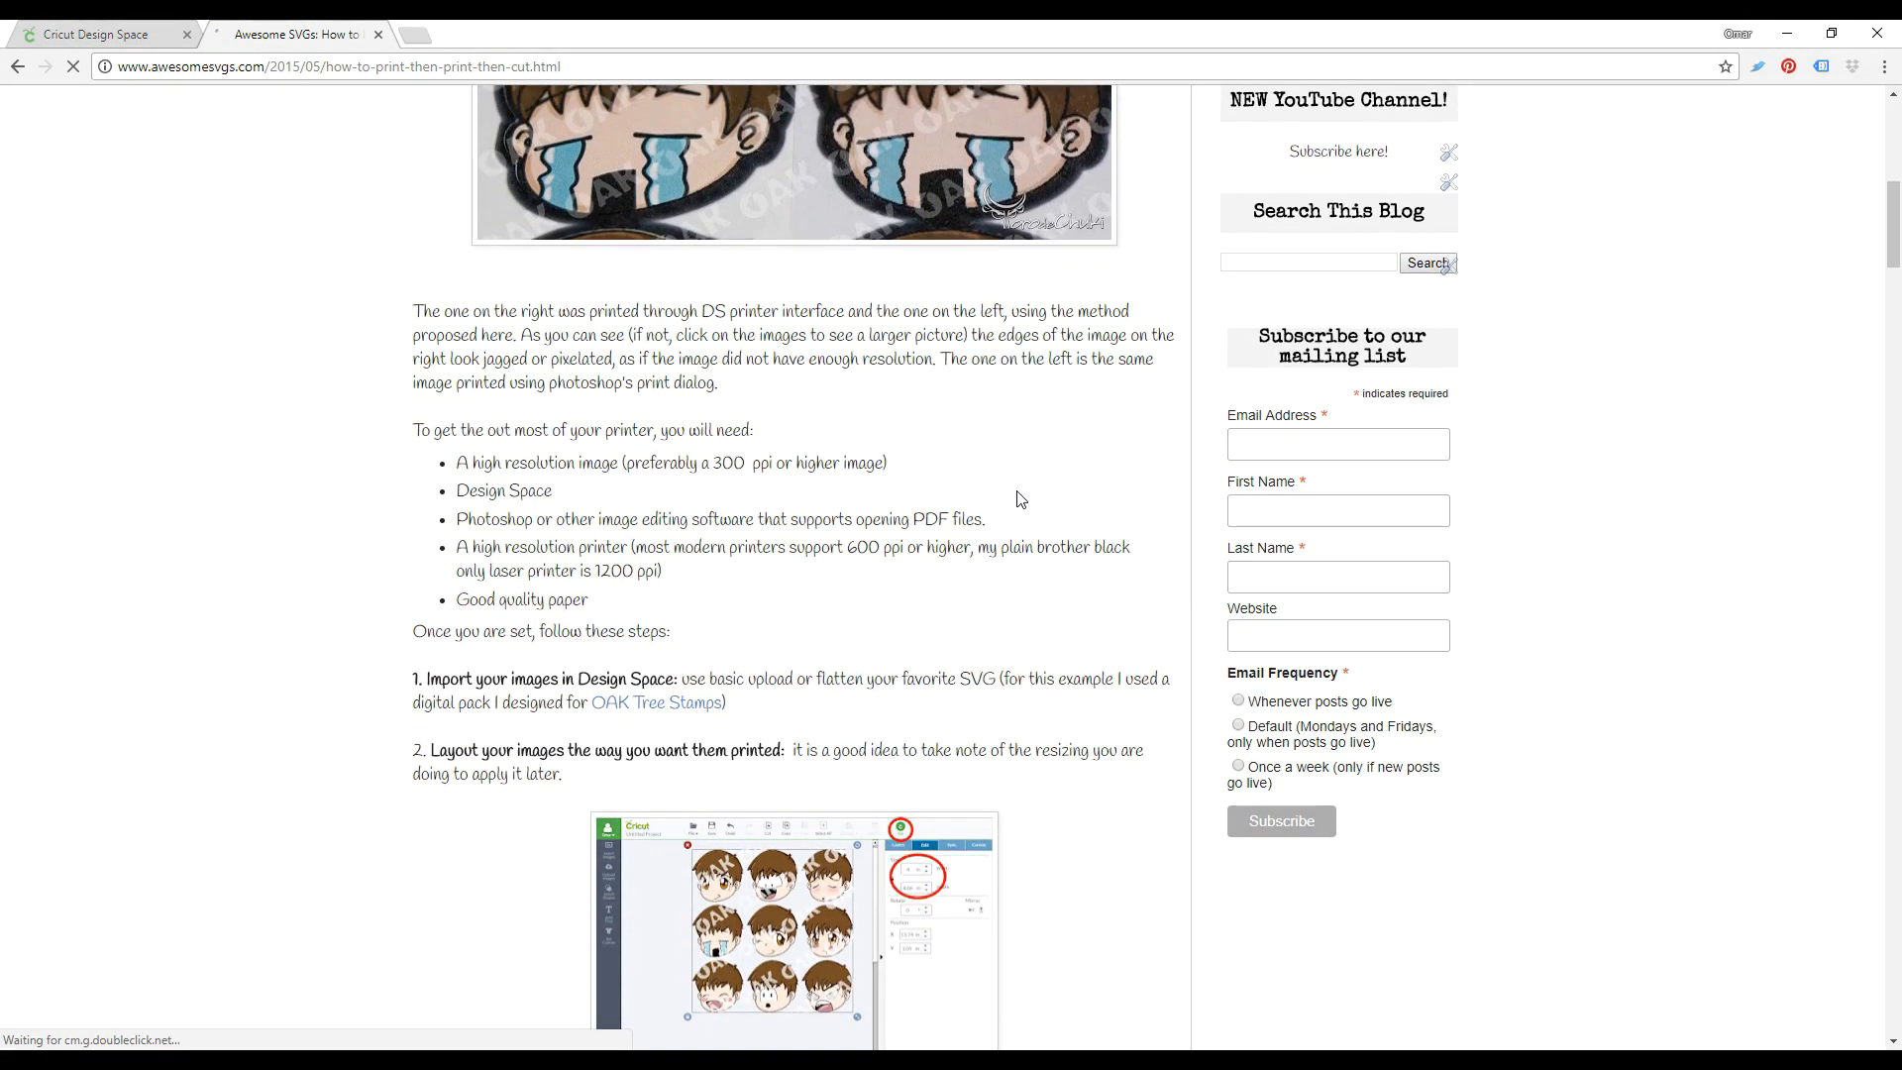
scroll(1019, 498, down, 1)
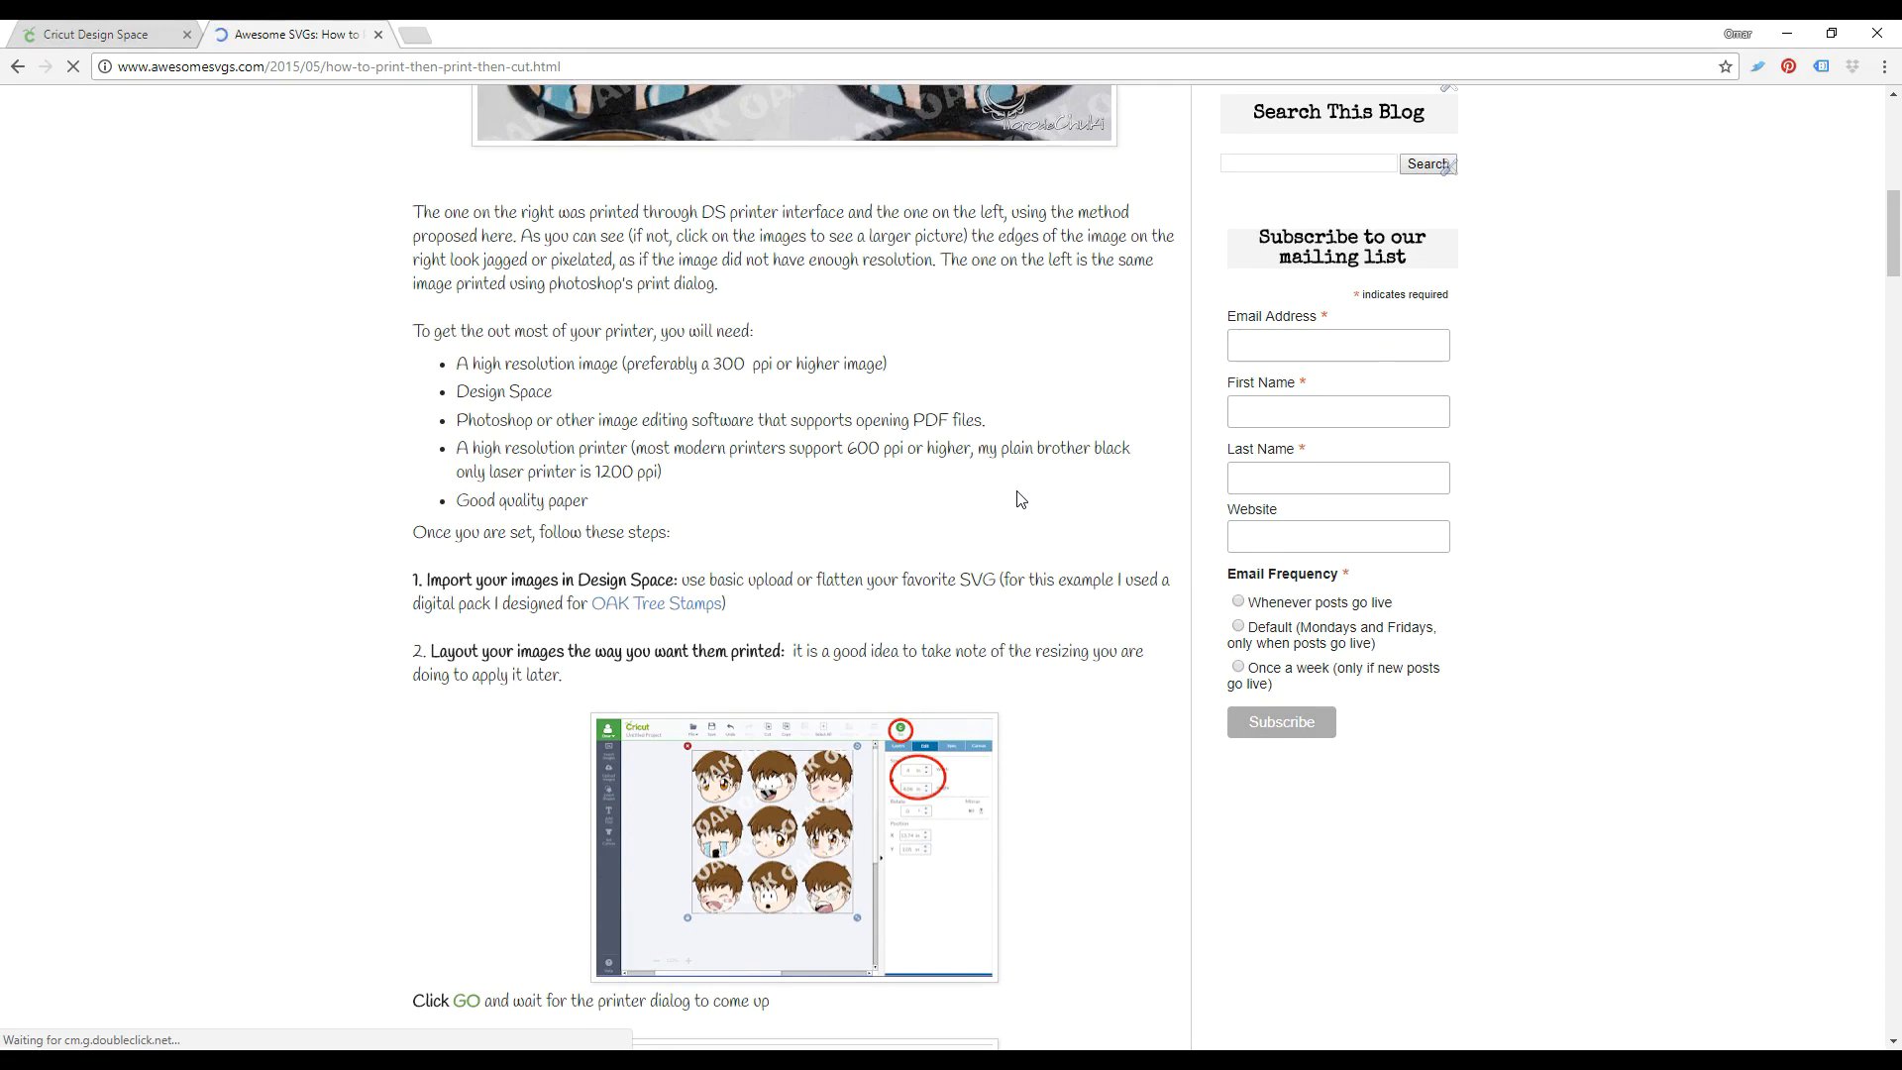
scroll(1024, 498, down, 1)
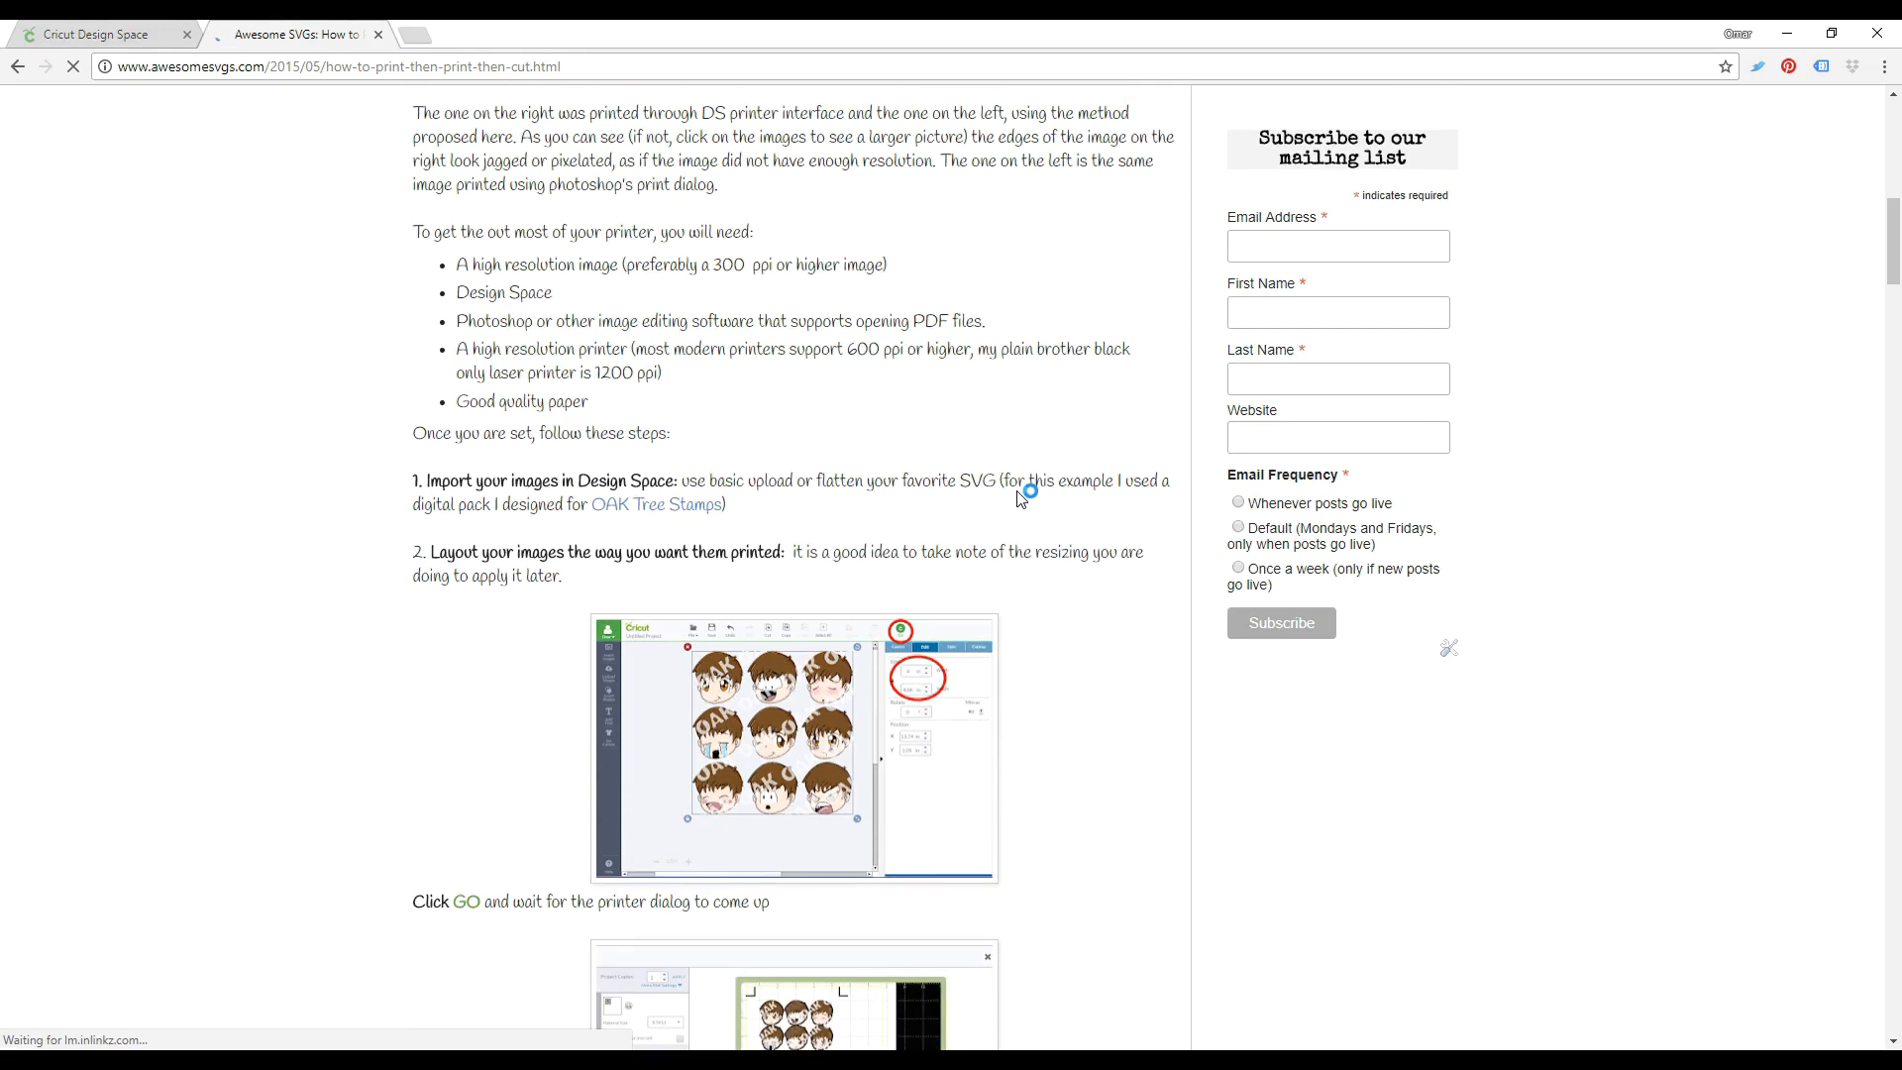
scroll(1020, 495, down, 1)
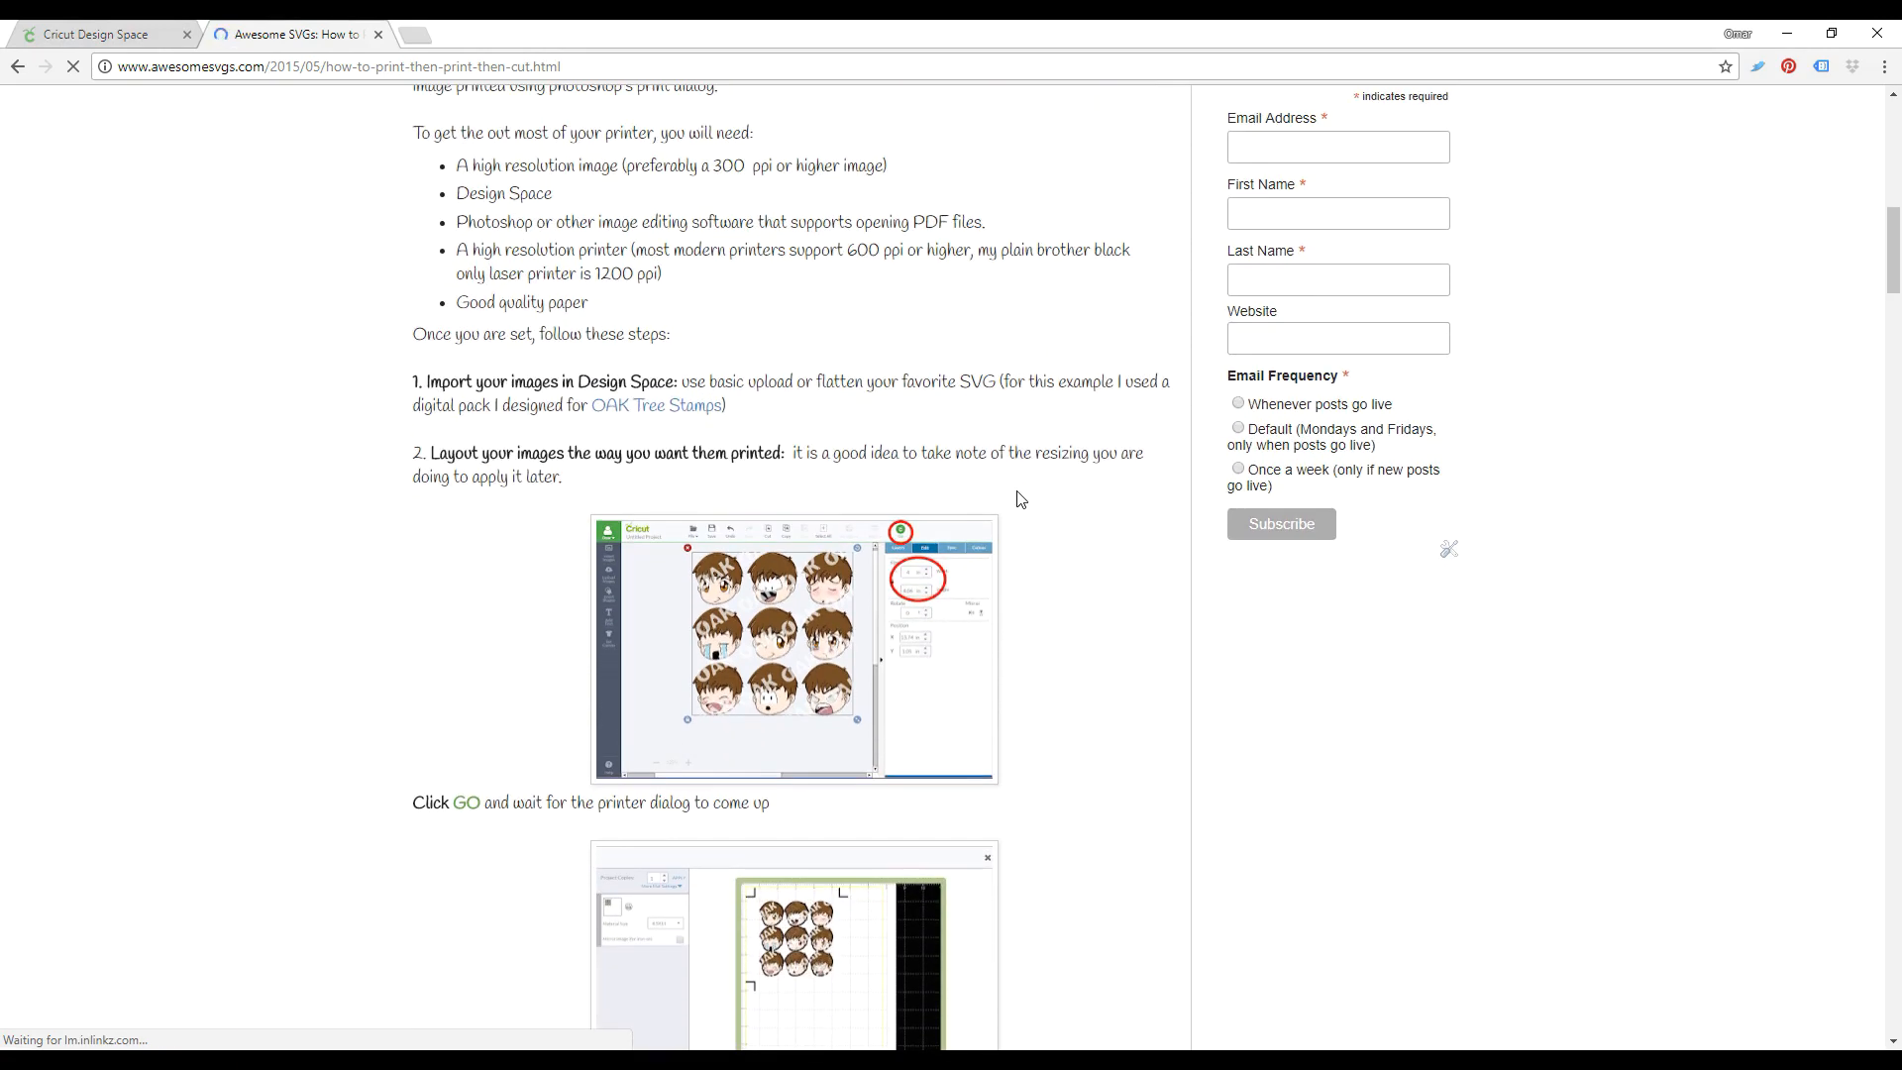
scroll(1020, 499, down, 1)
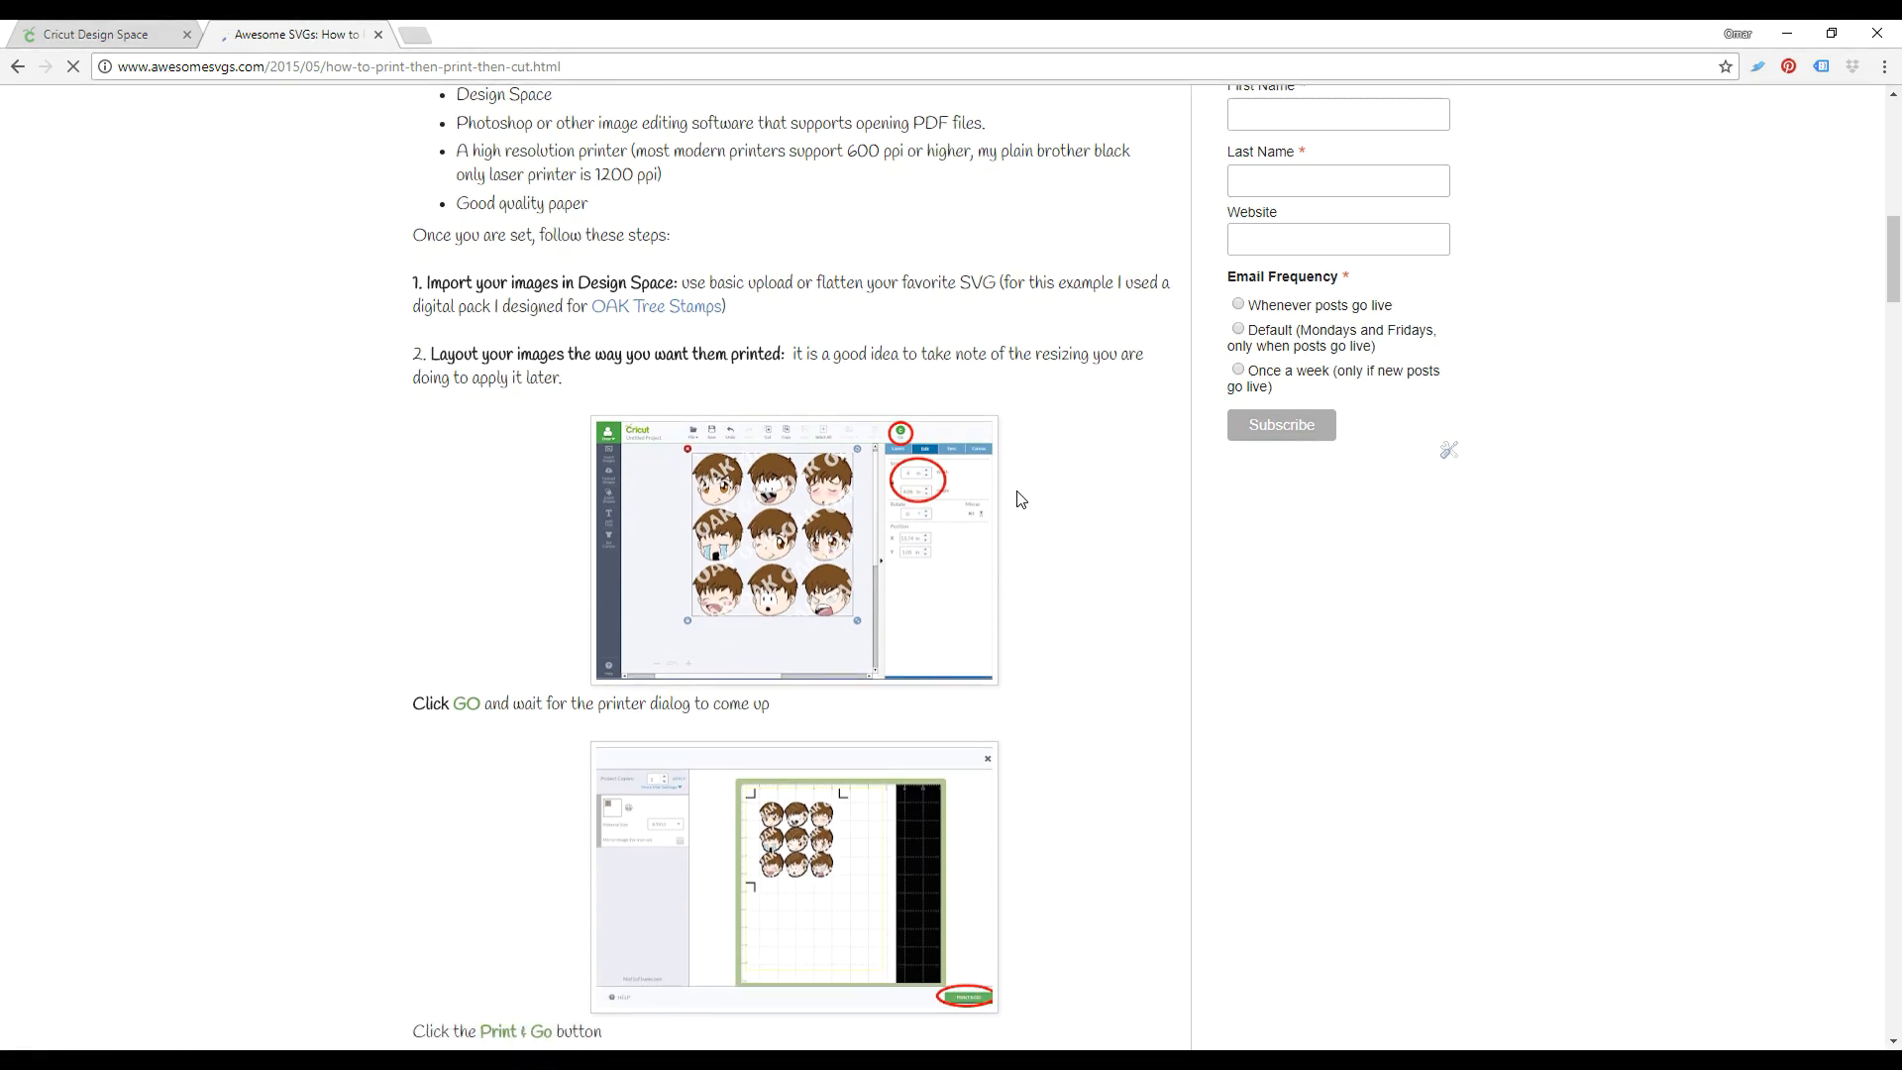
scroll(1021, 498, down, 2)
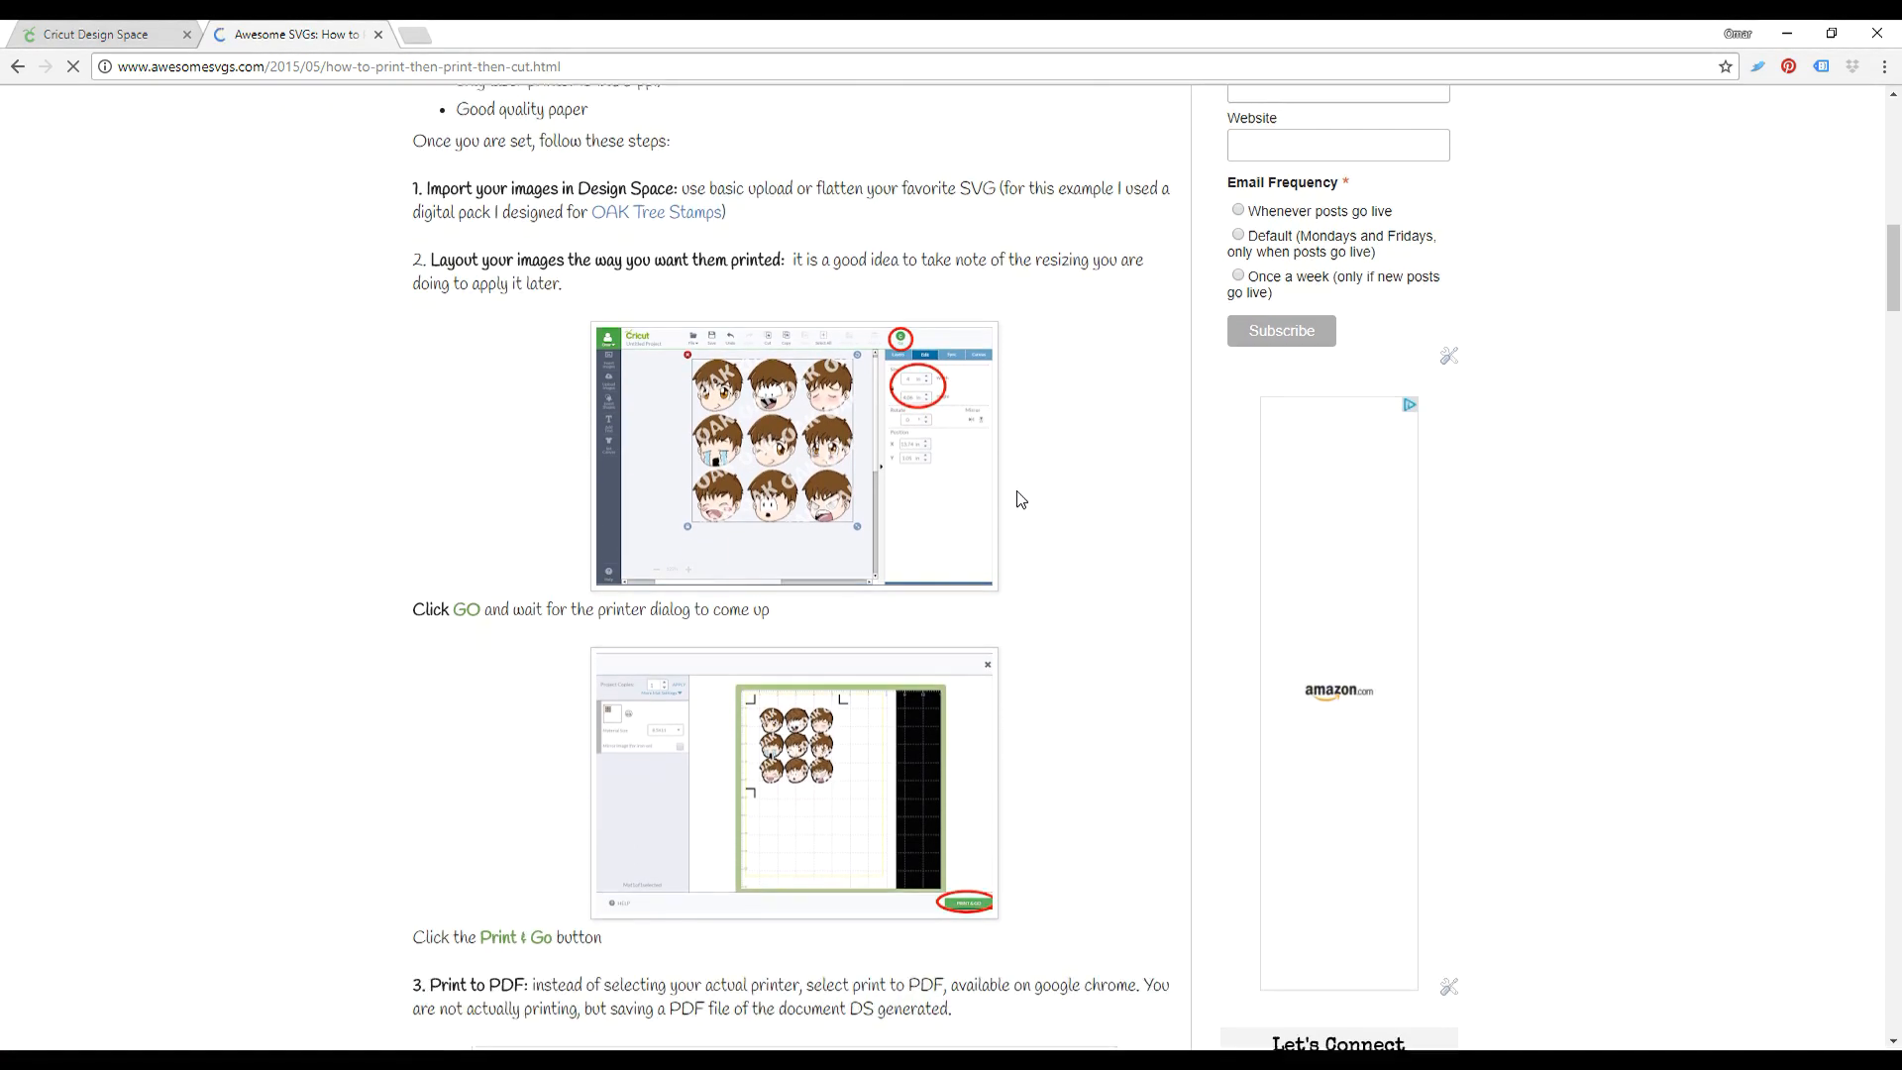
- Read the post's remaining steps on saving as PDF, replacing the images in Photoshop and printing with registration marks
scroll(1020, 498, down, 3)
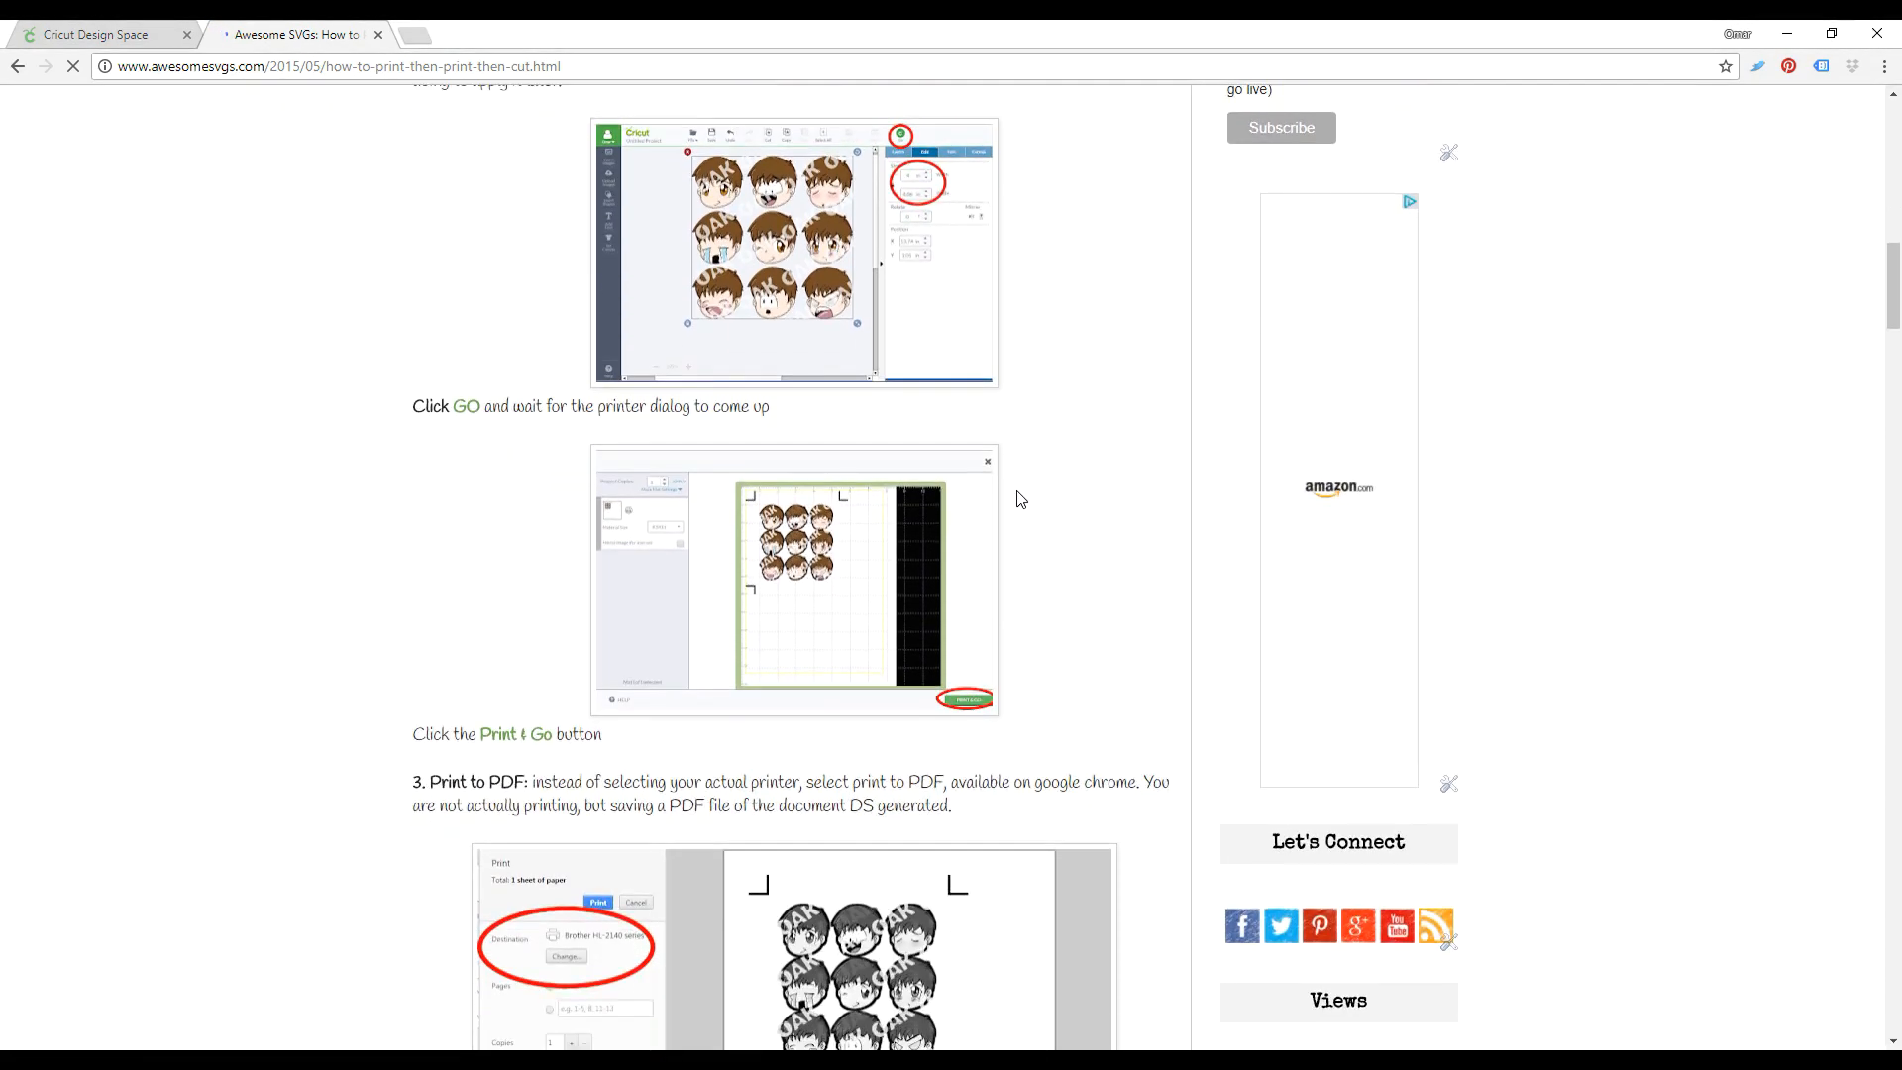
scroll(1020, 498, down, 4)
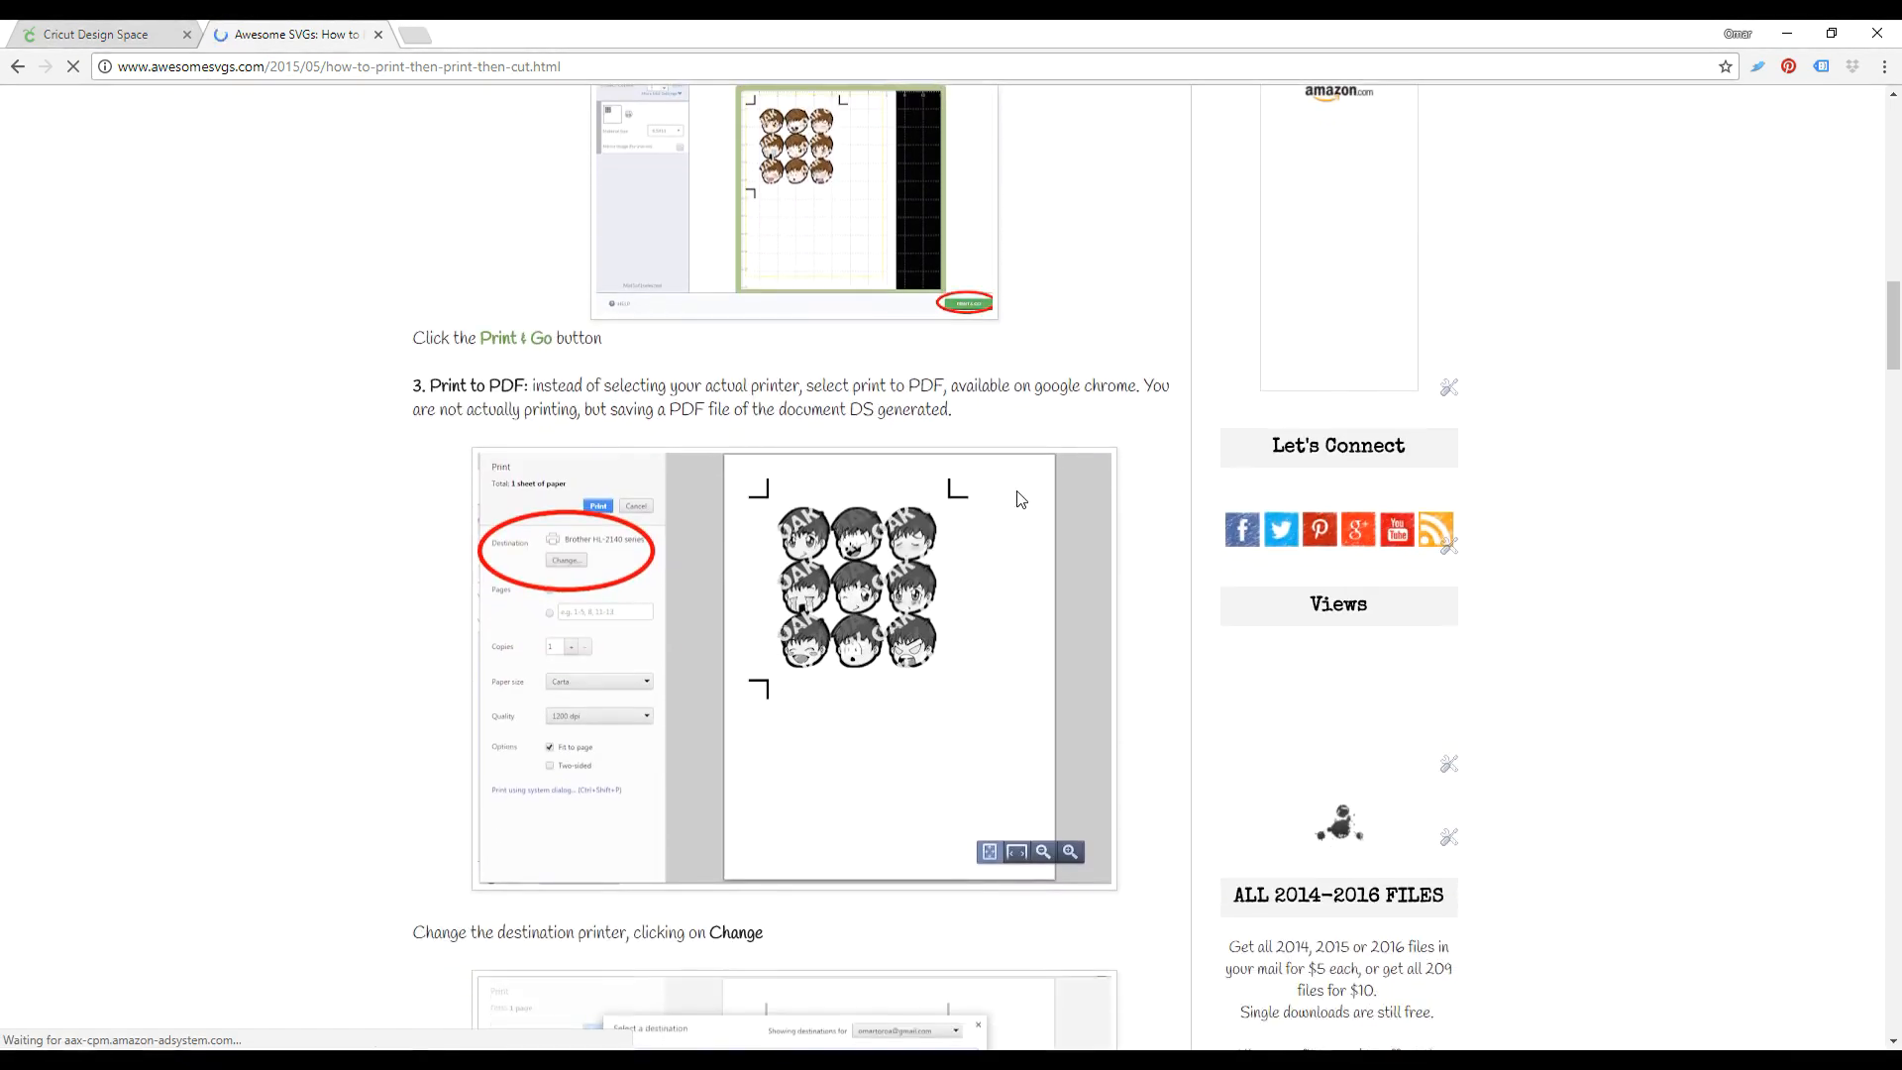
scroll(1020, 501, down, 4)
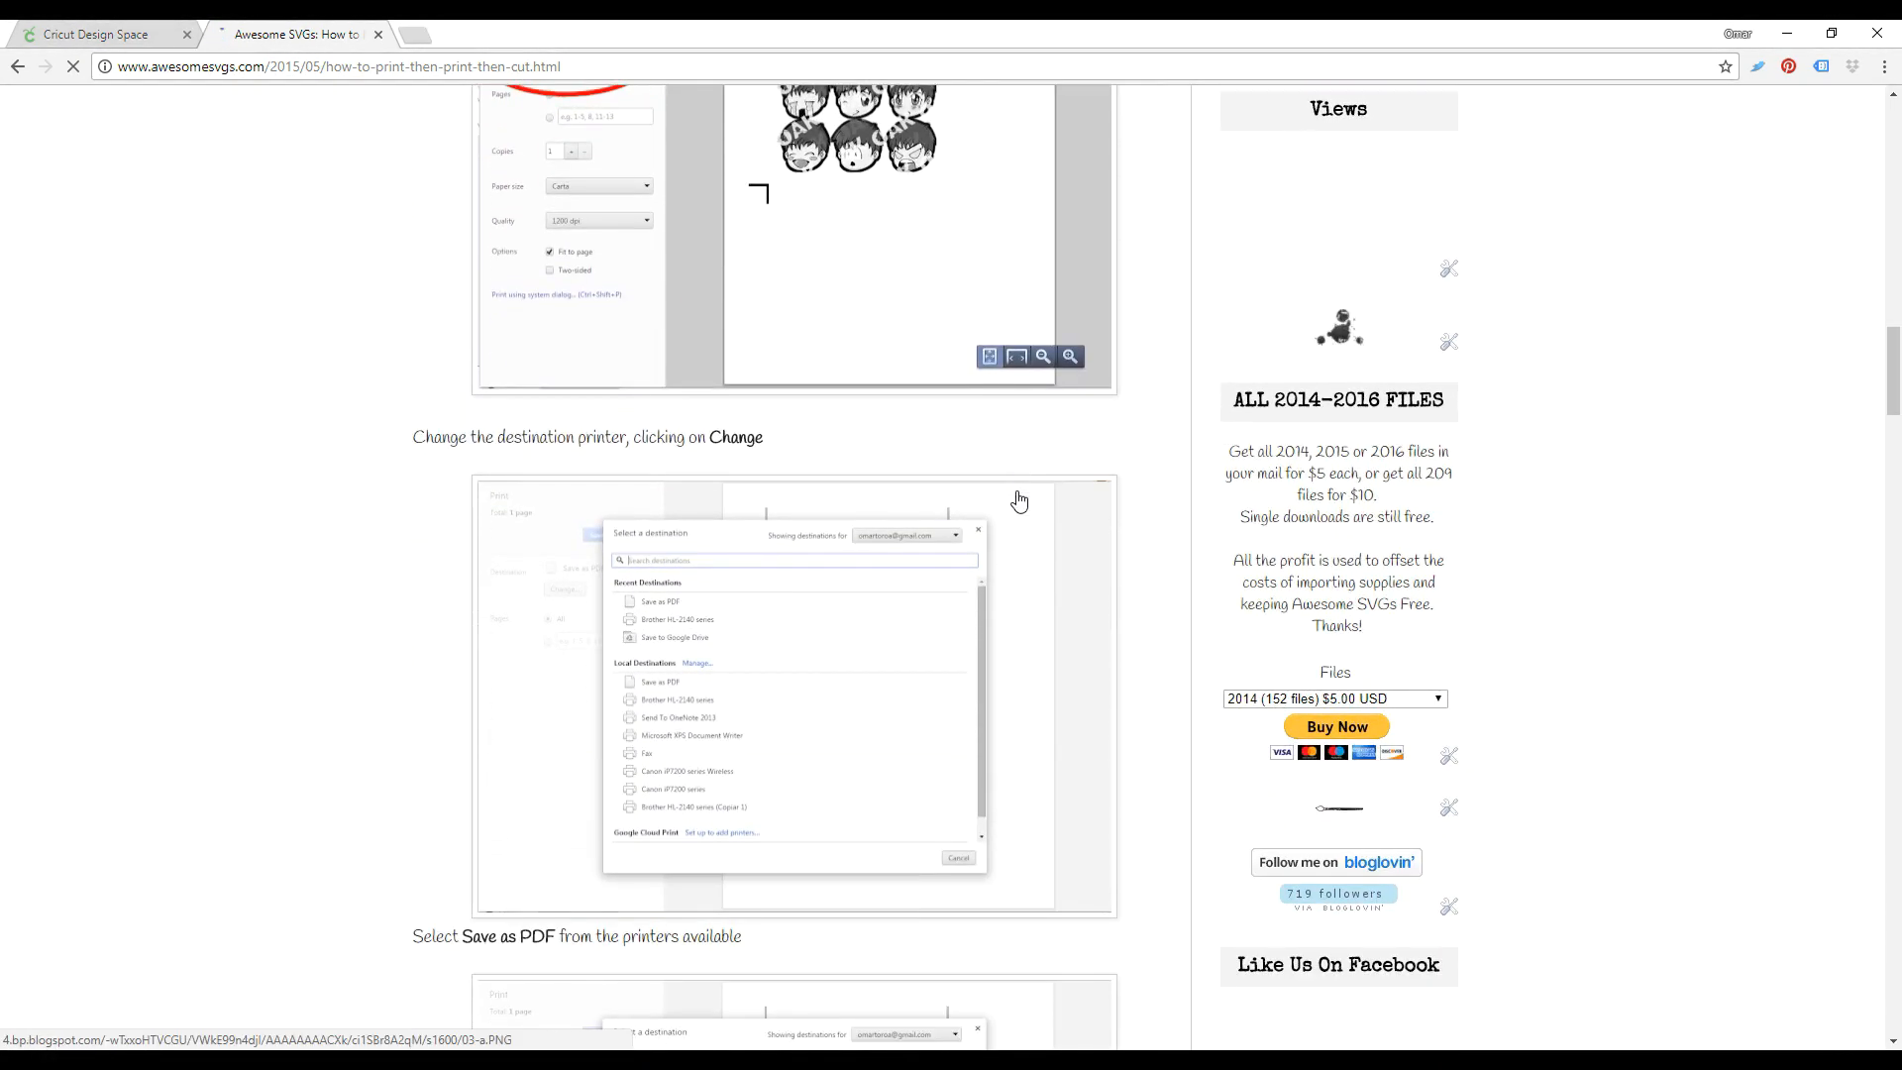
scroll(1019, 501, down, 4)
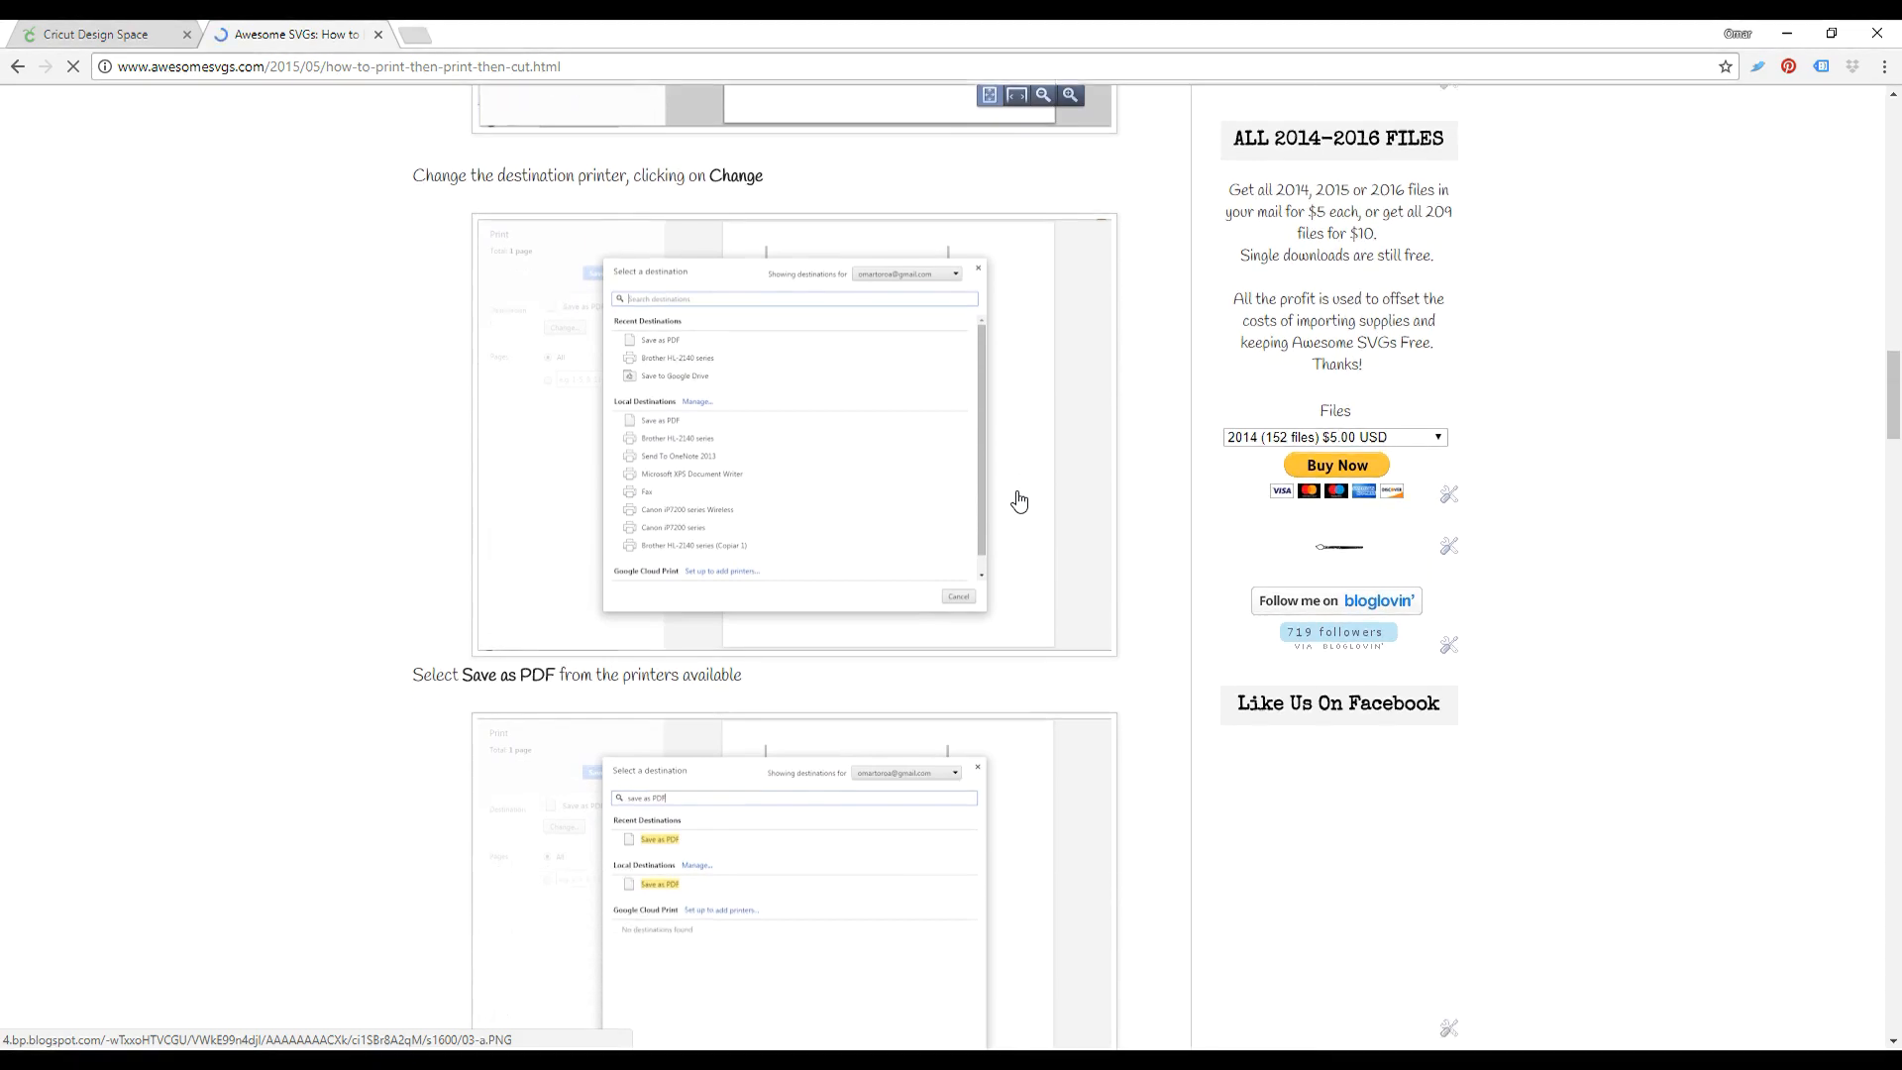
scroll(1019, 501, down, 3)
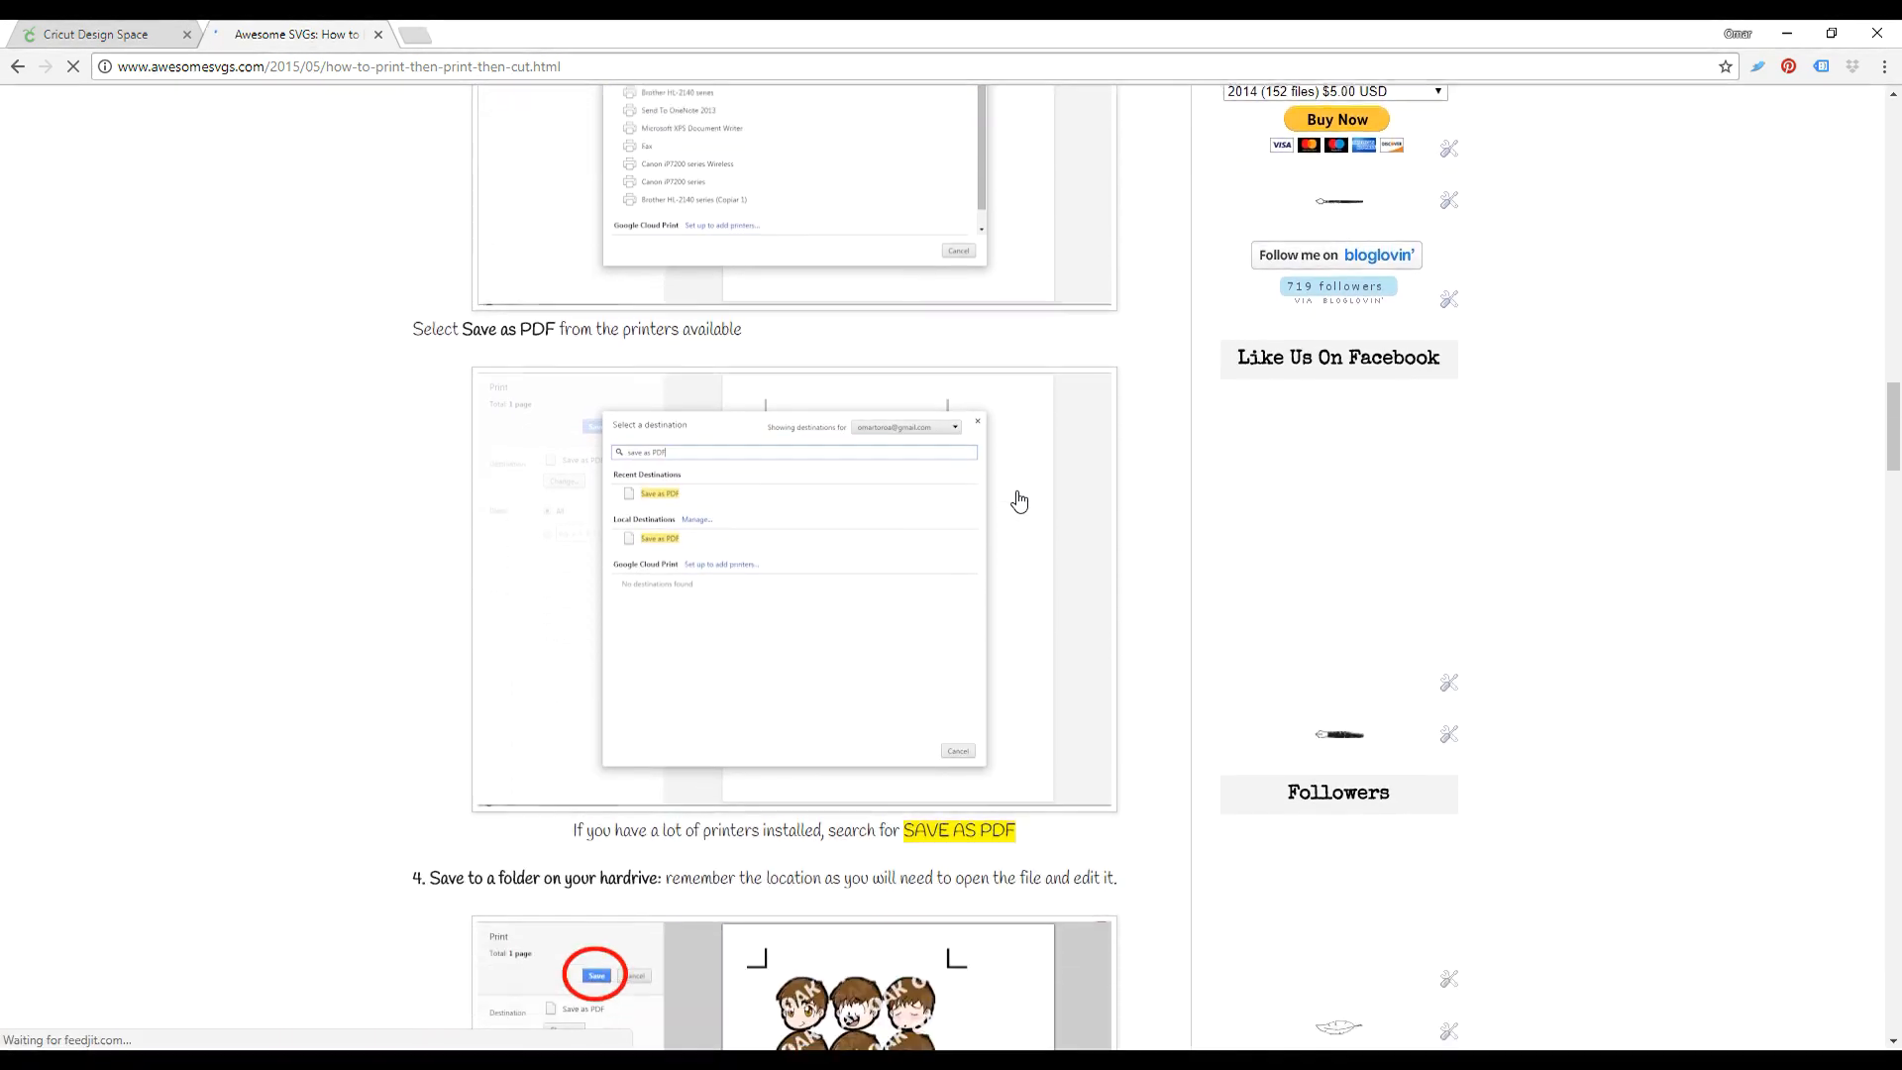
scroll(1020, 501, down, 5)
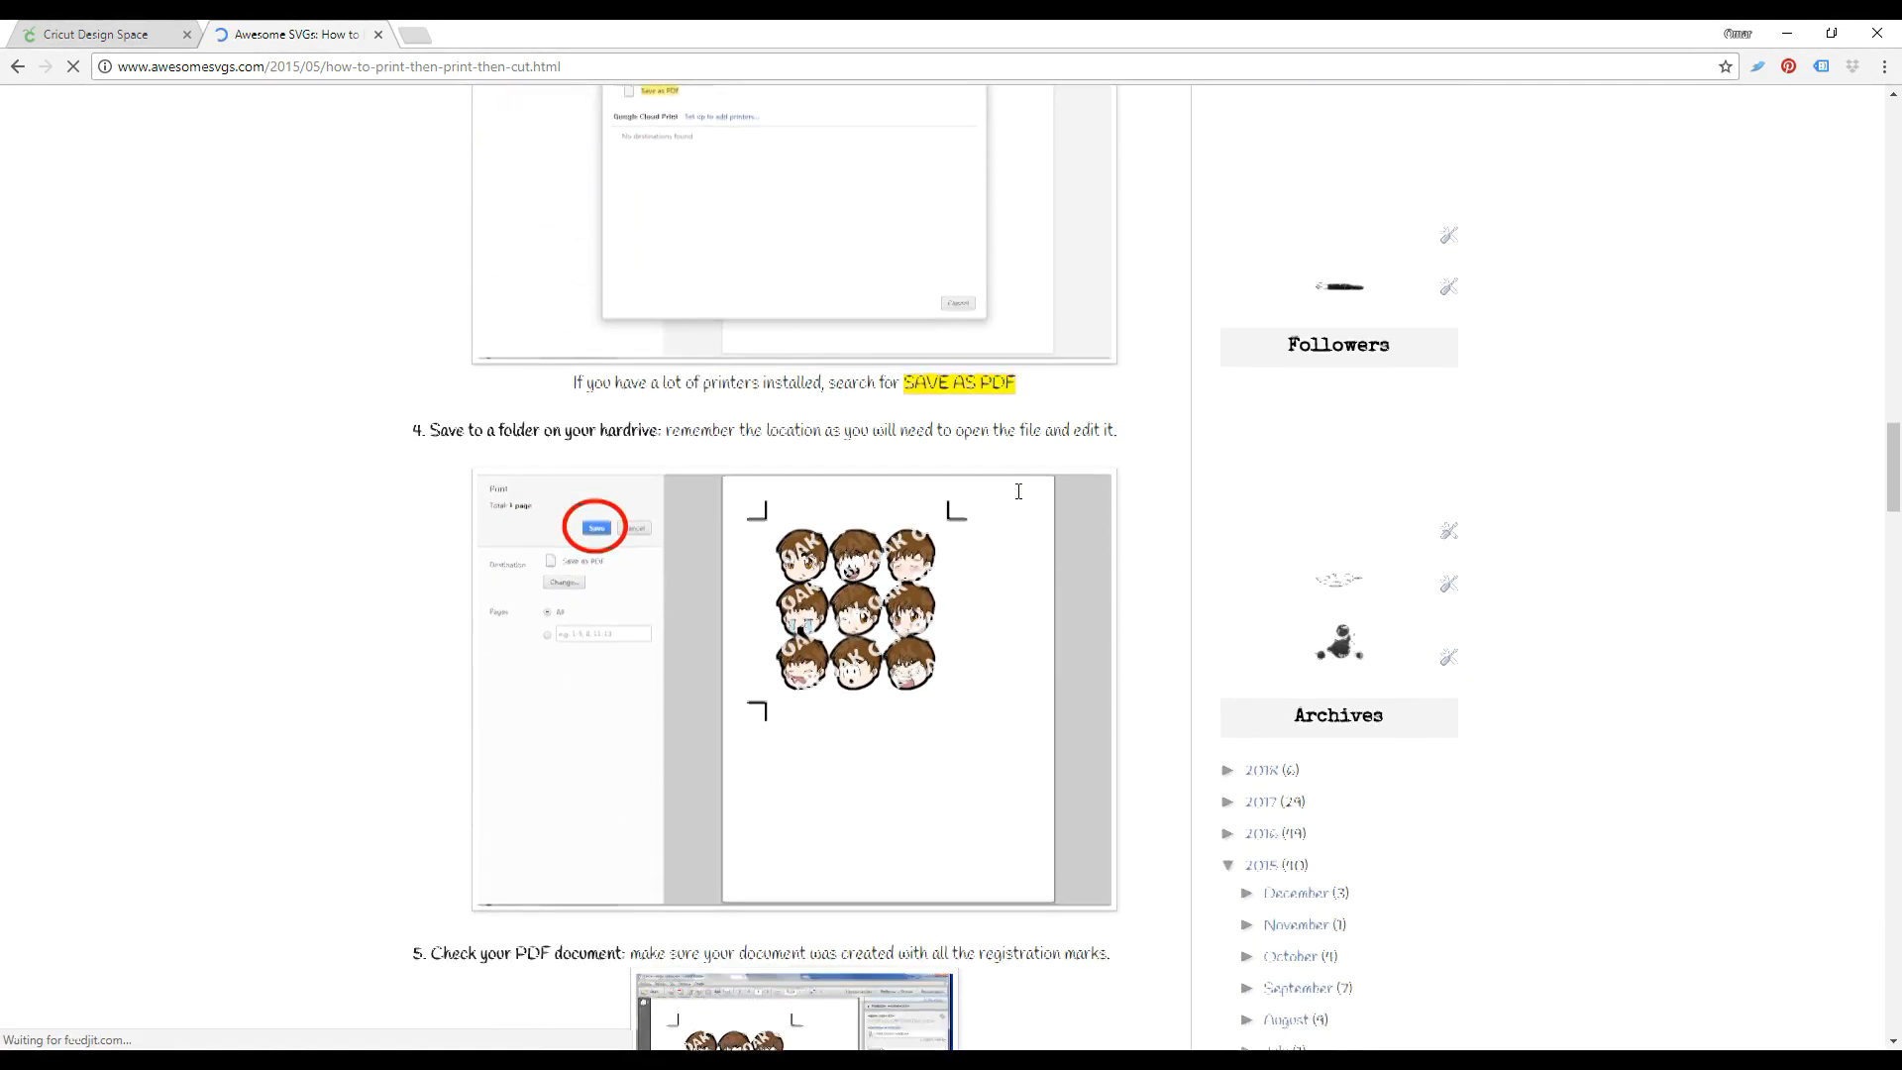
scroll(1020, 502, down, 6)
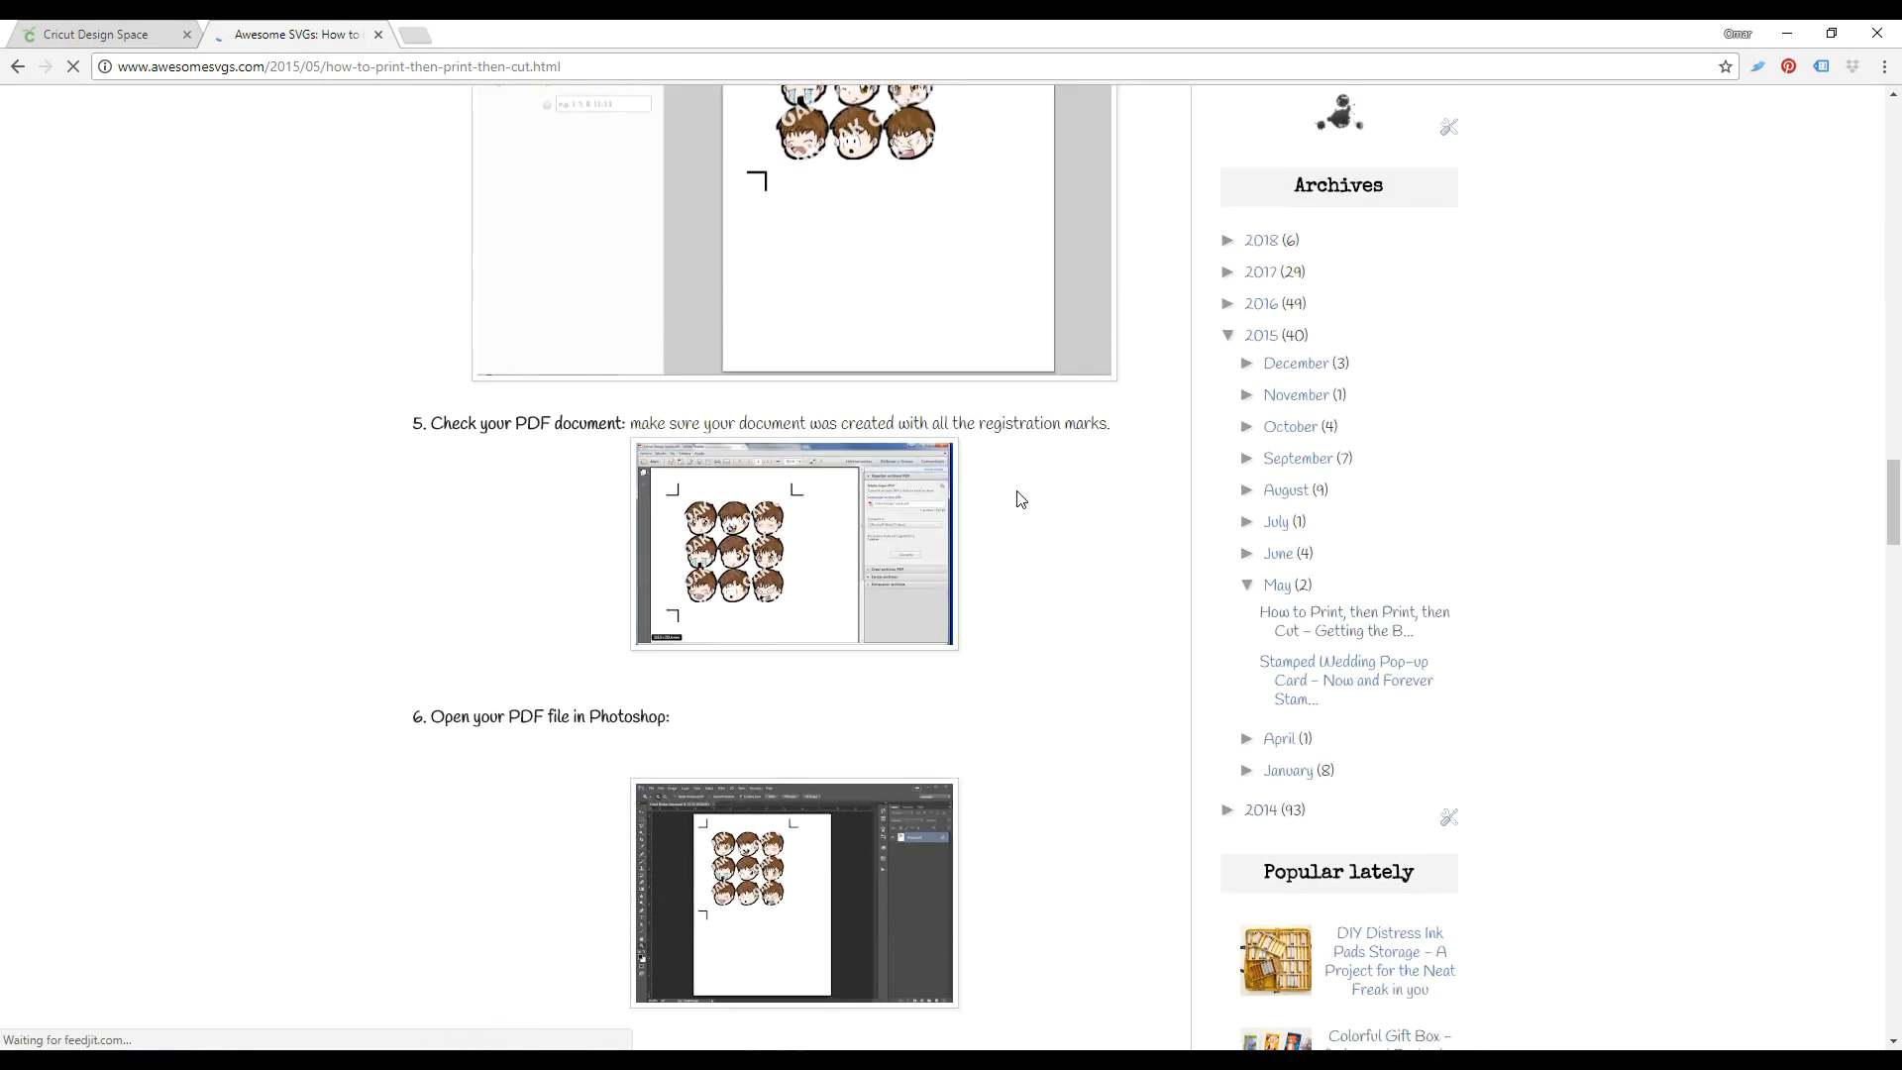
scroll(1019, 501, down, 5)
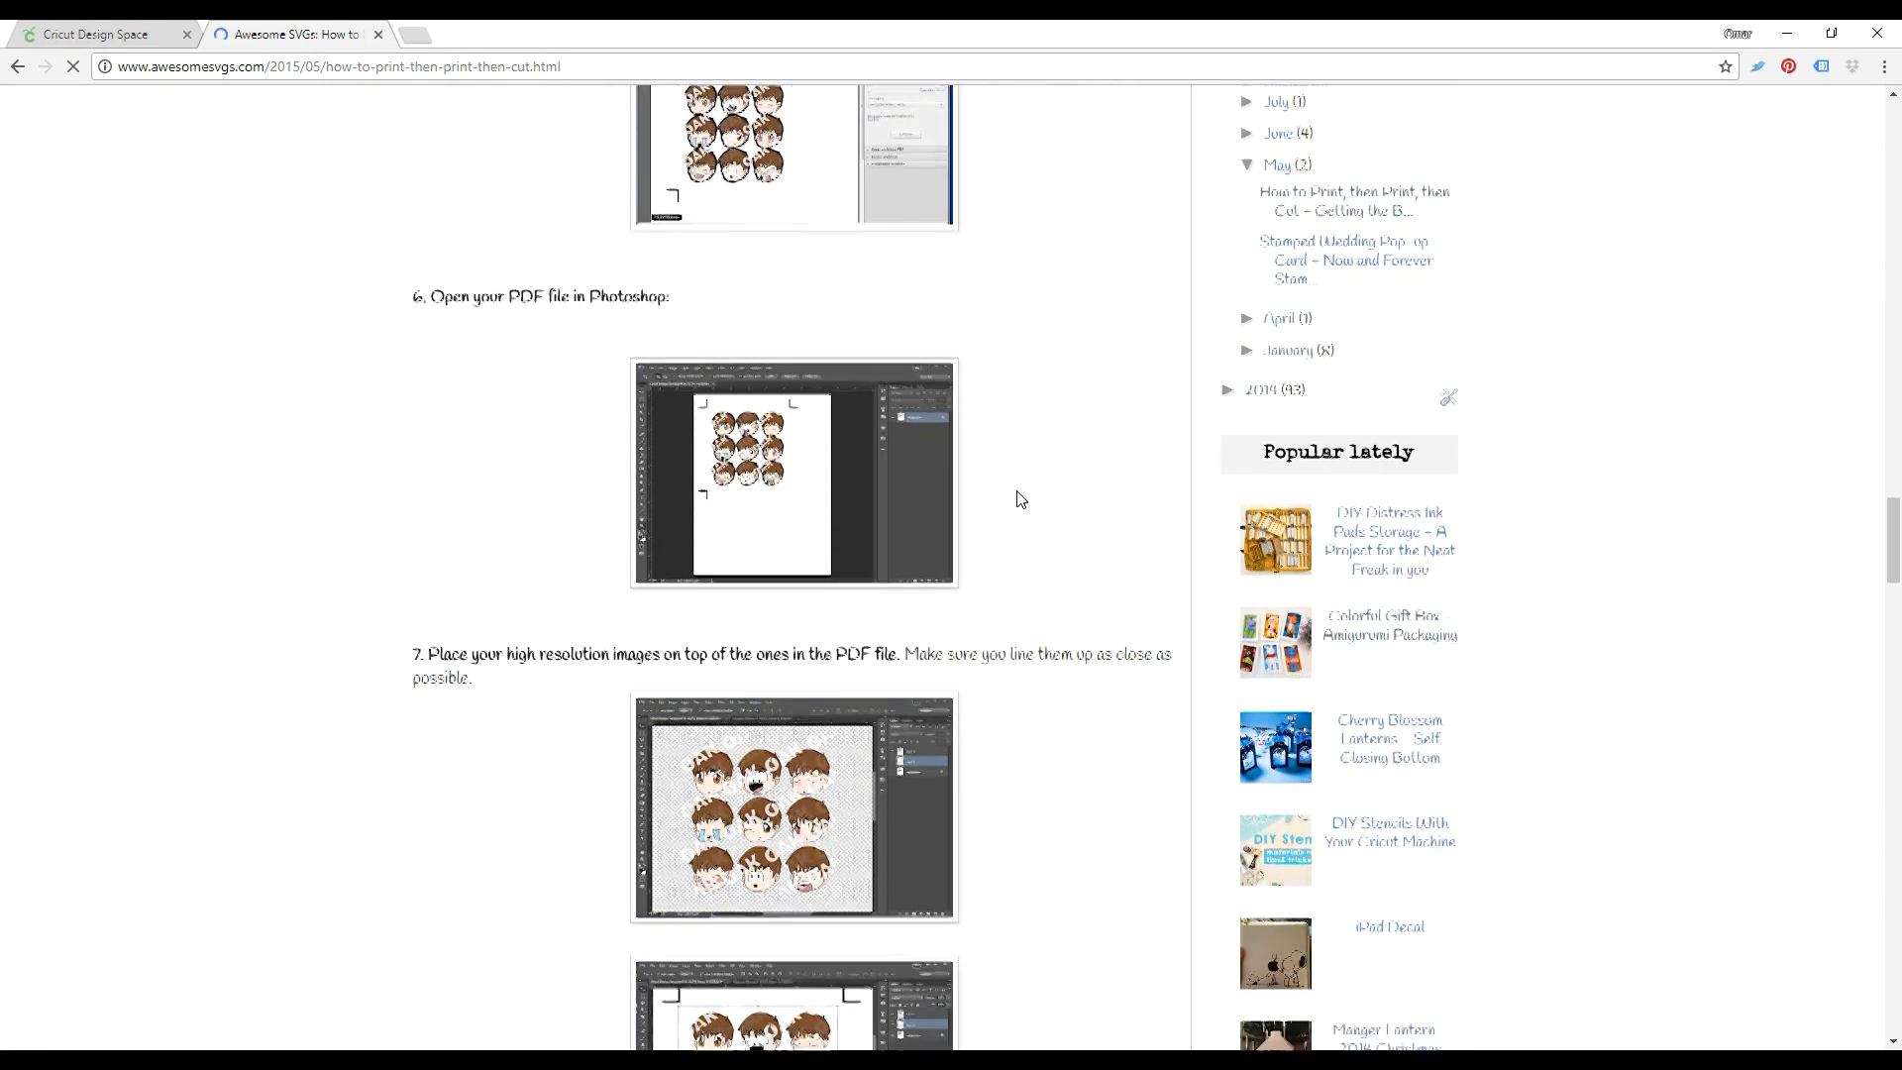
scroll(1019, 500, down, 4)
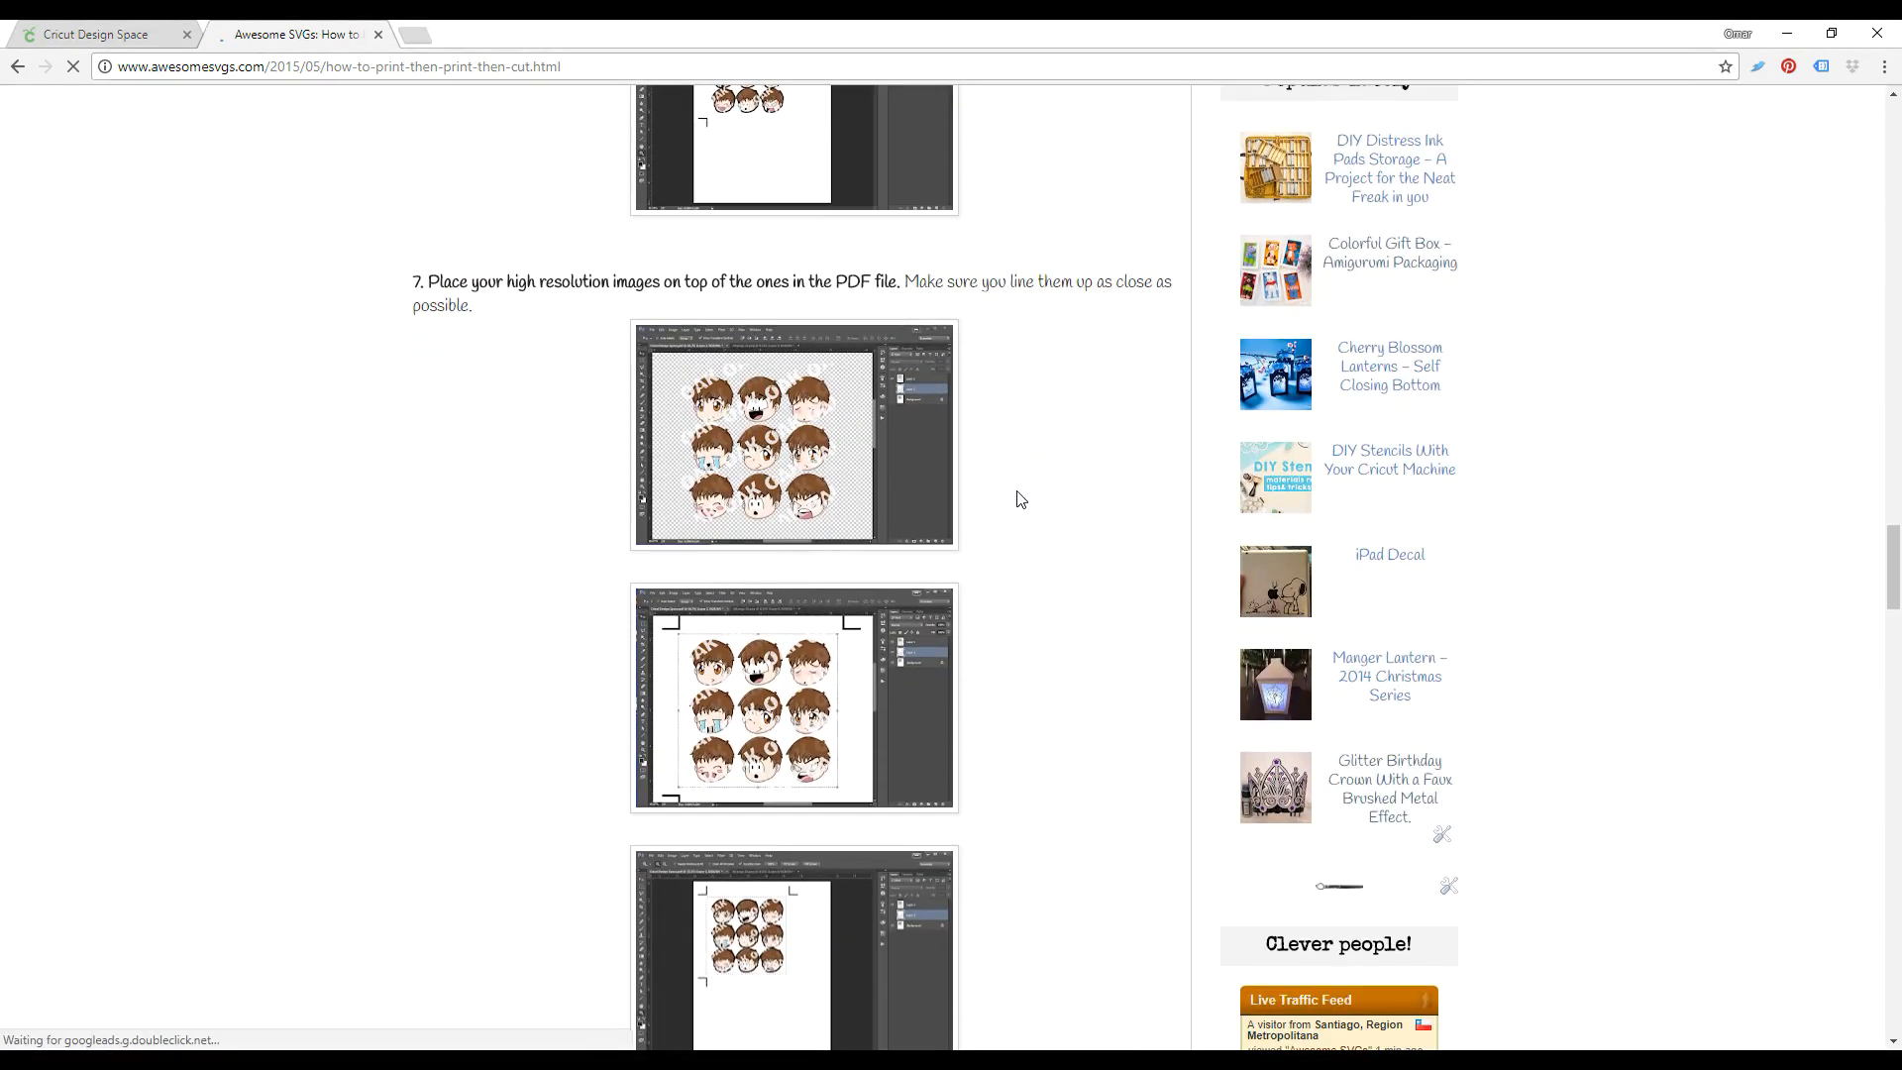
scroll(1021, 499, down, 4)
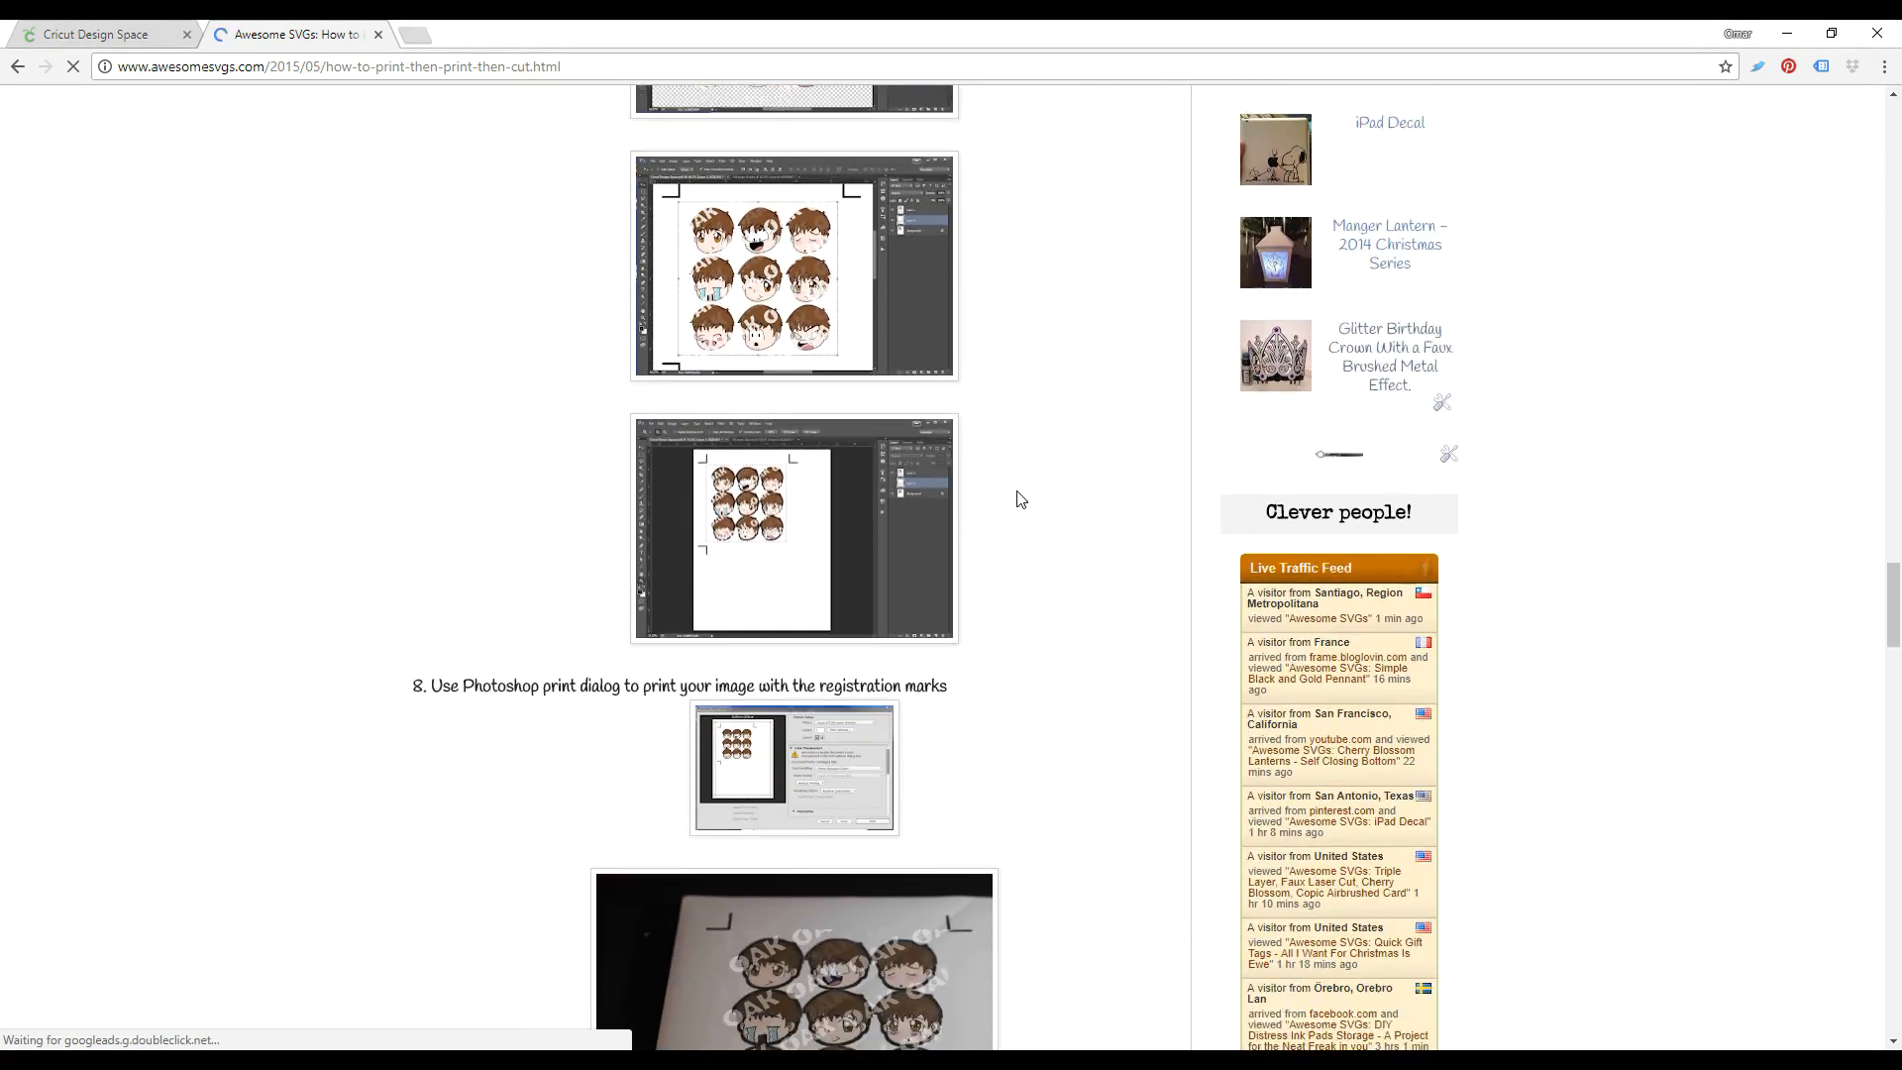
scroll(1020, 499, down, 2)
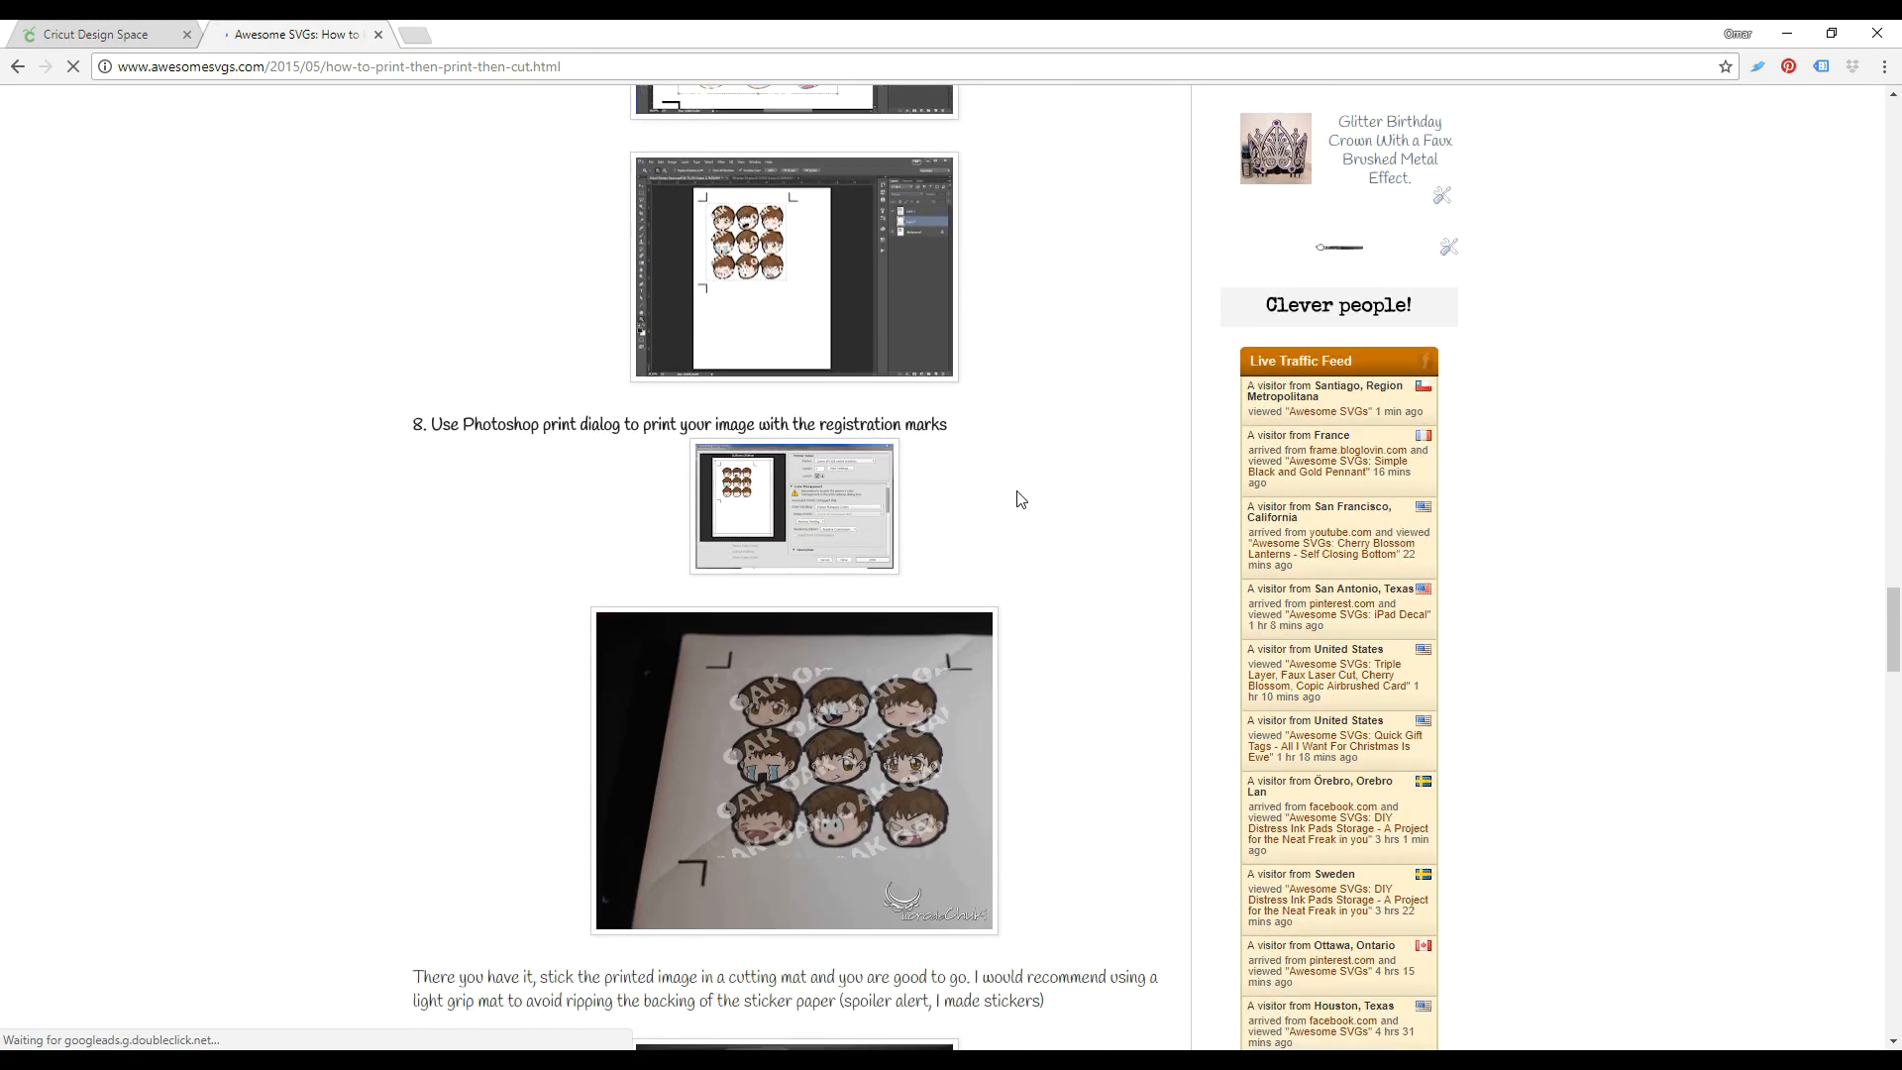
scroll(1018, 498, down, 1)
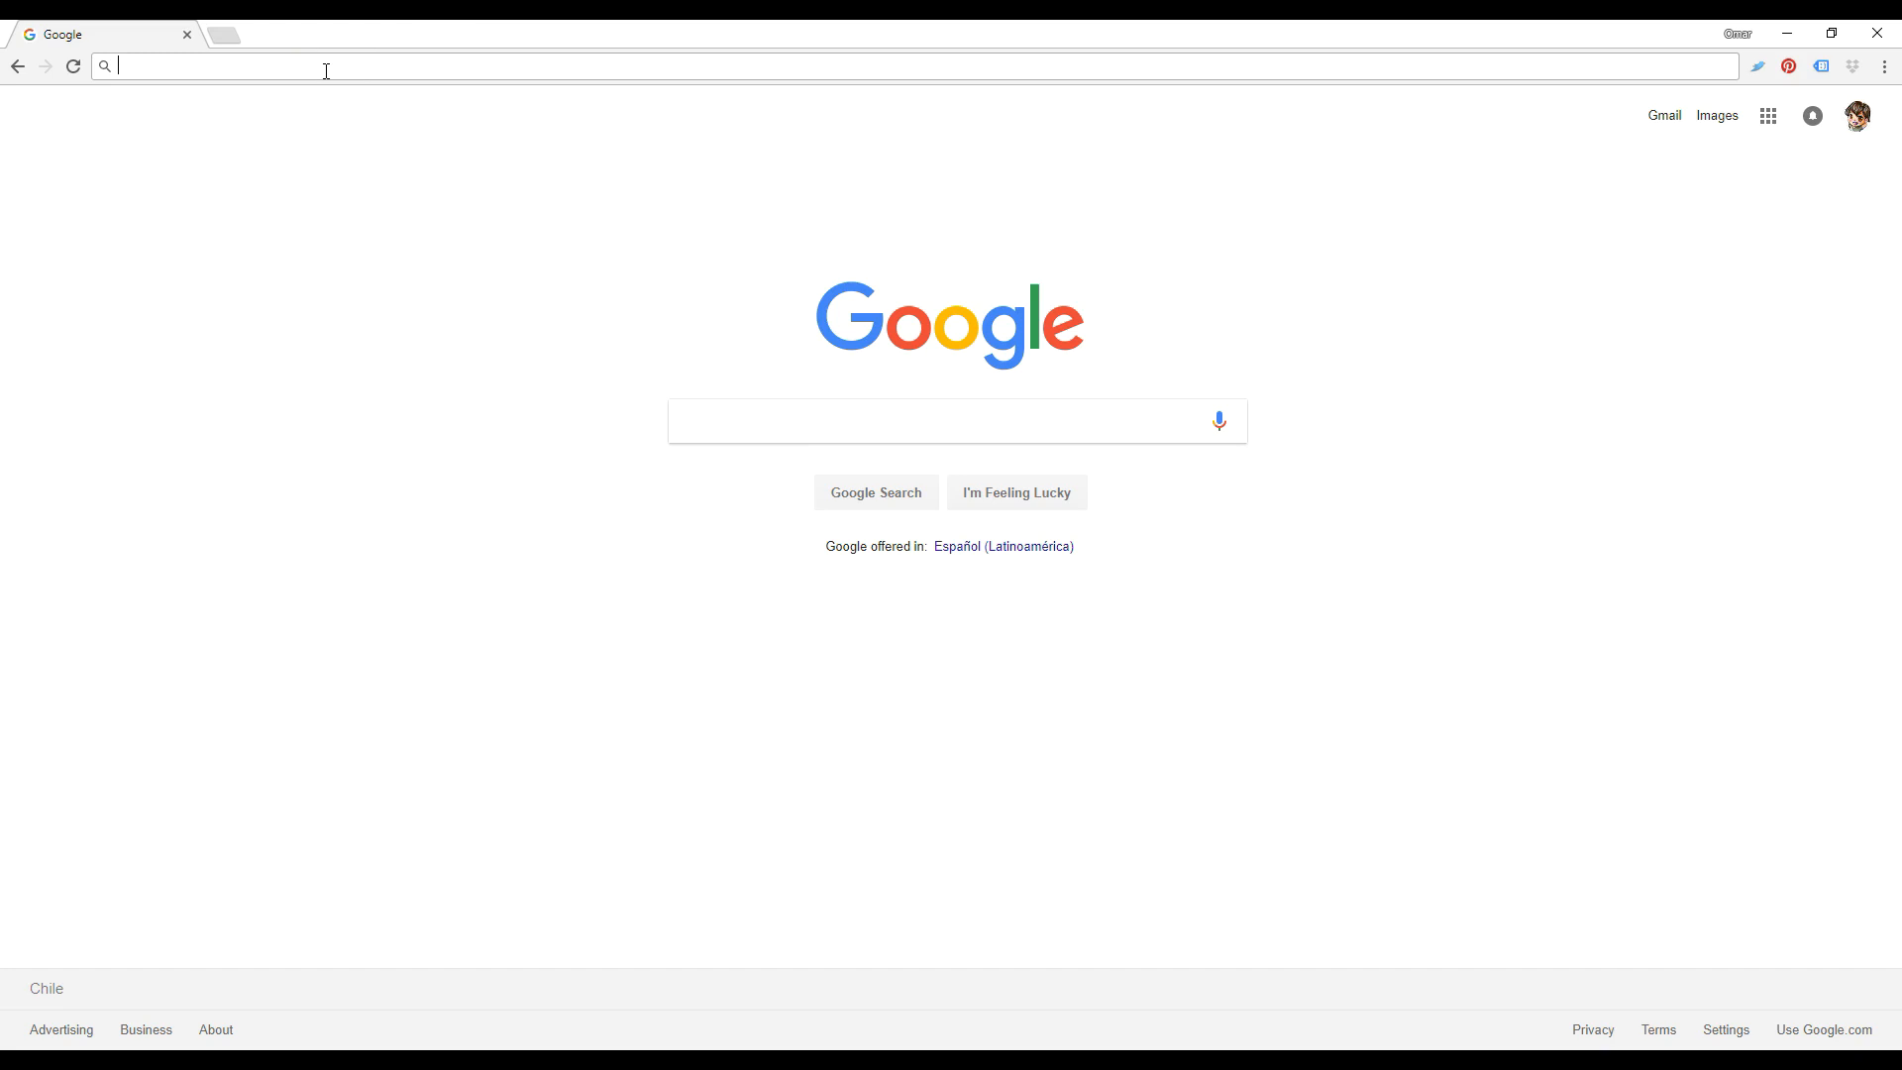
- Go to dopdf.com and open the download page of the free PDF converter
text(dopdf.com)
key(Return)
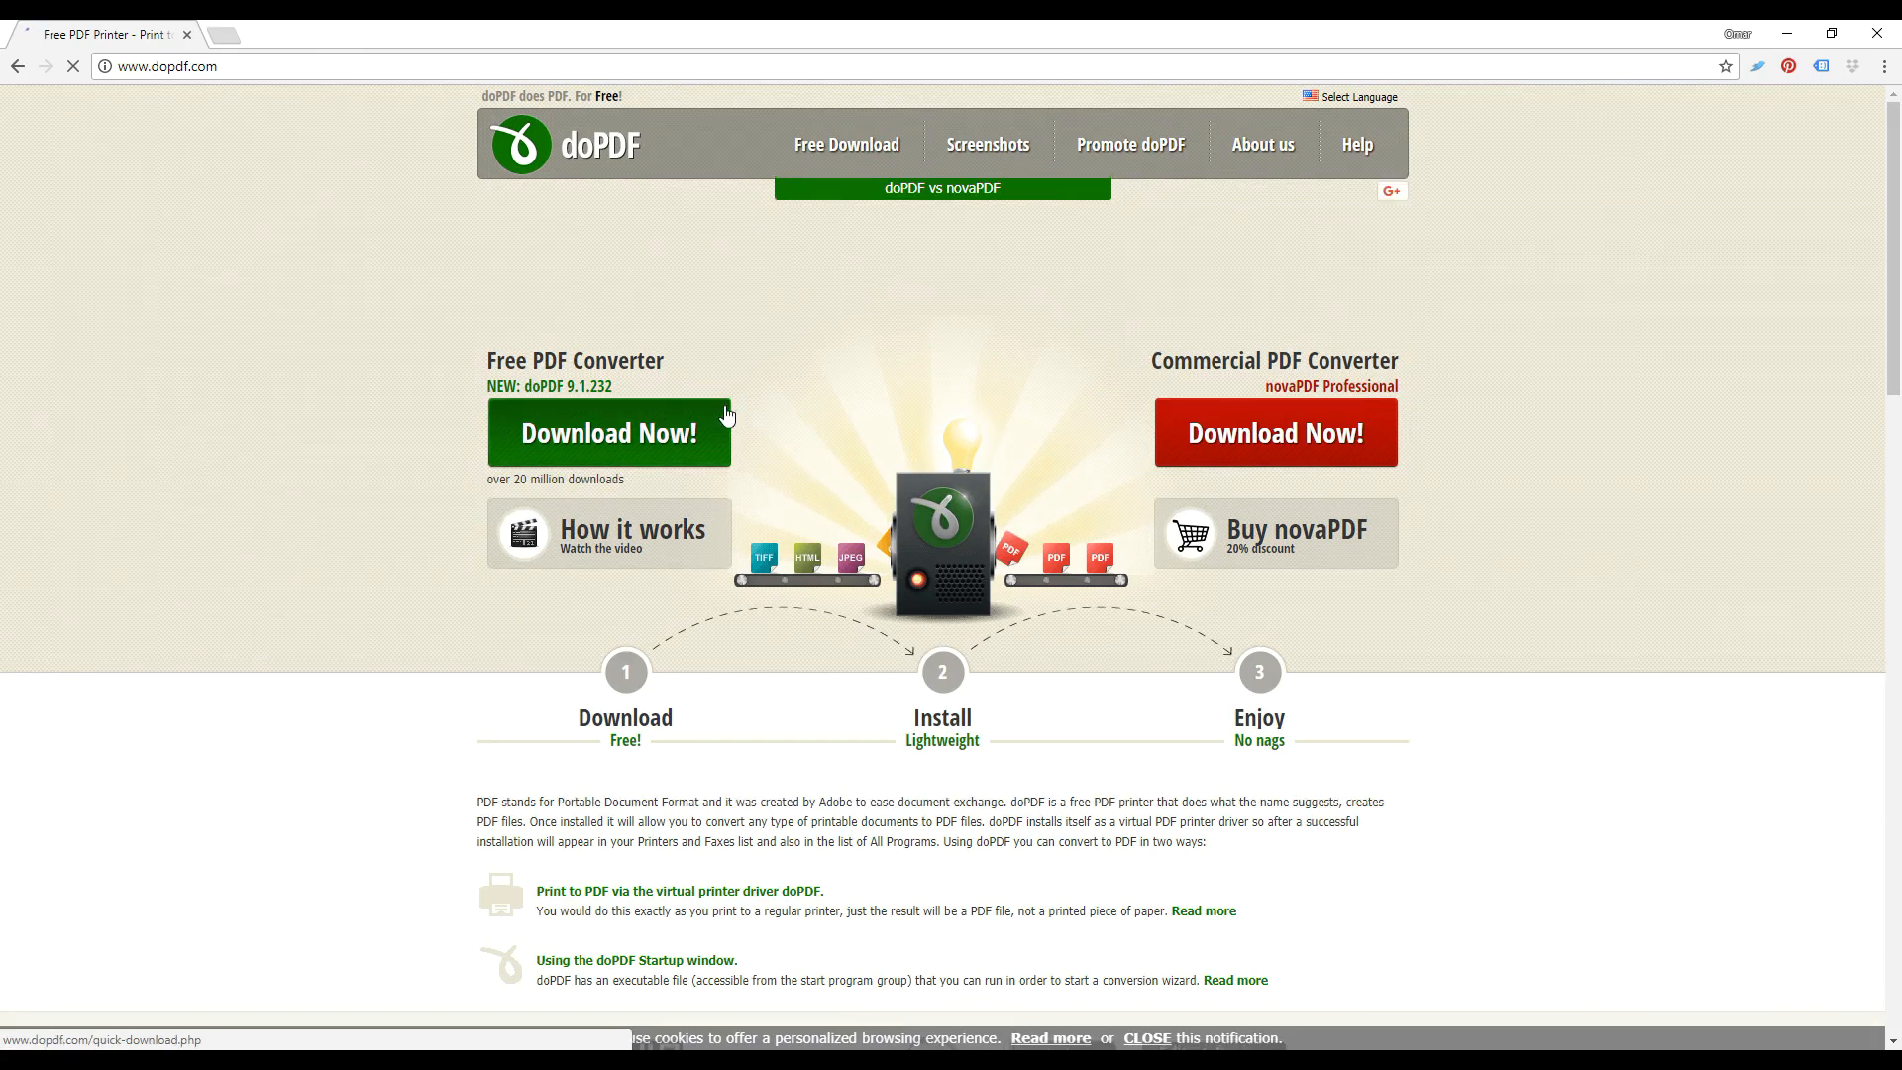
click(622, 444)
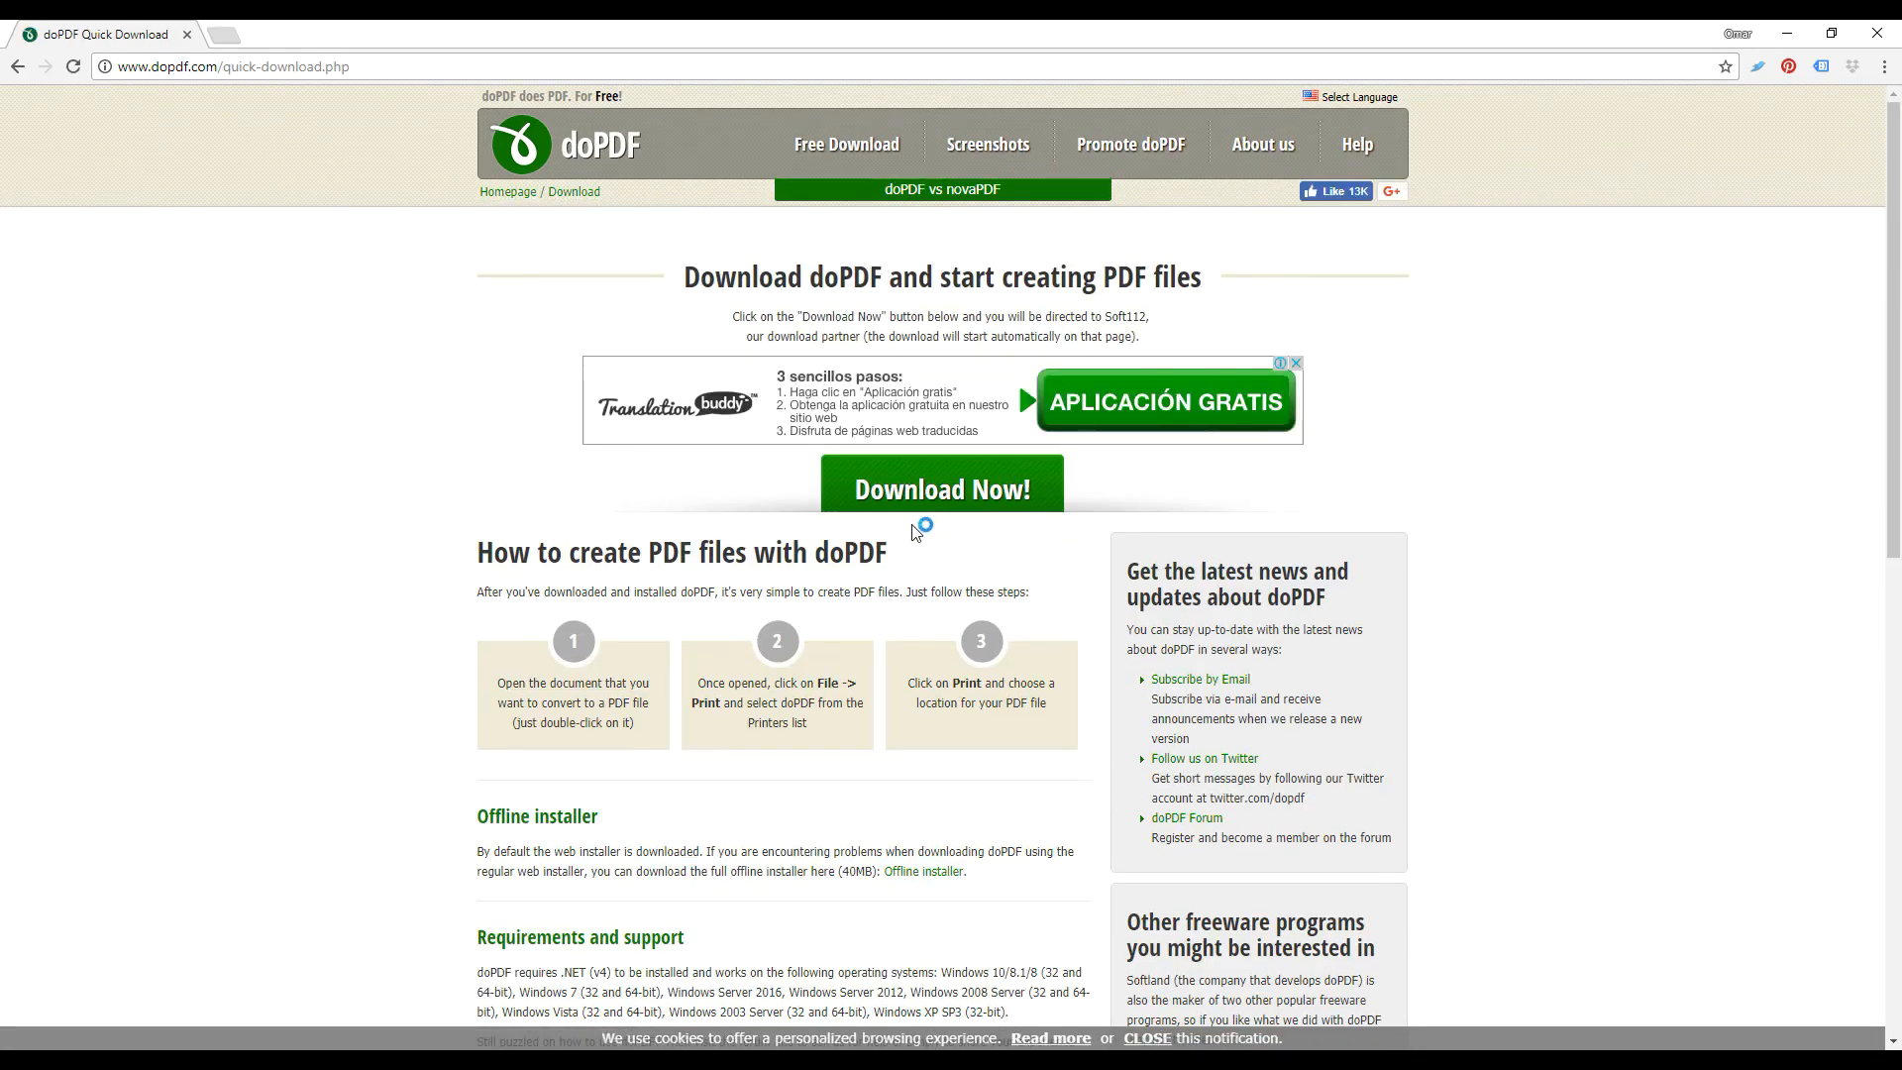
- Download the doPDF offline installer to the Desktop as dopdf-full (3).exe and open the downloaded file
scroll(949, 536, down, 2)
scroll(949, 536, down, 3)
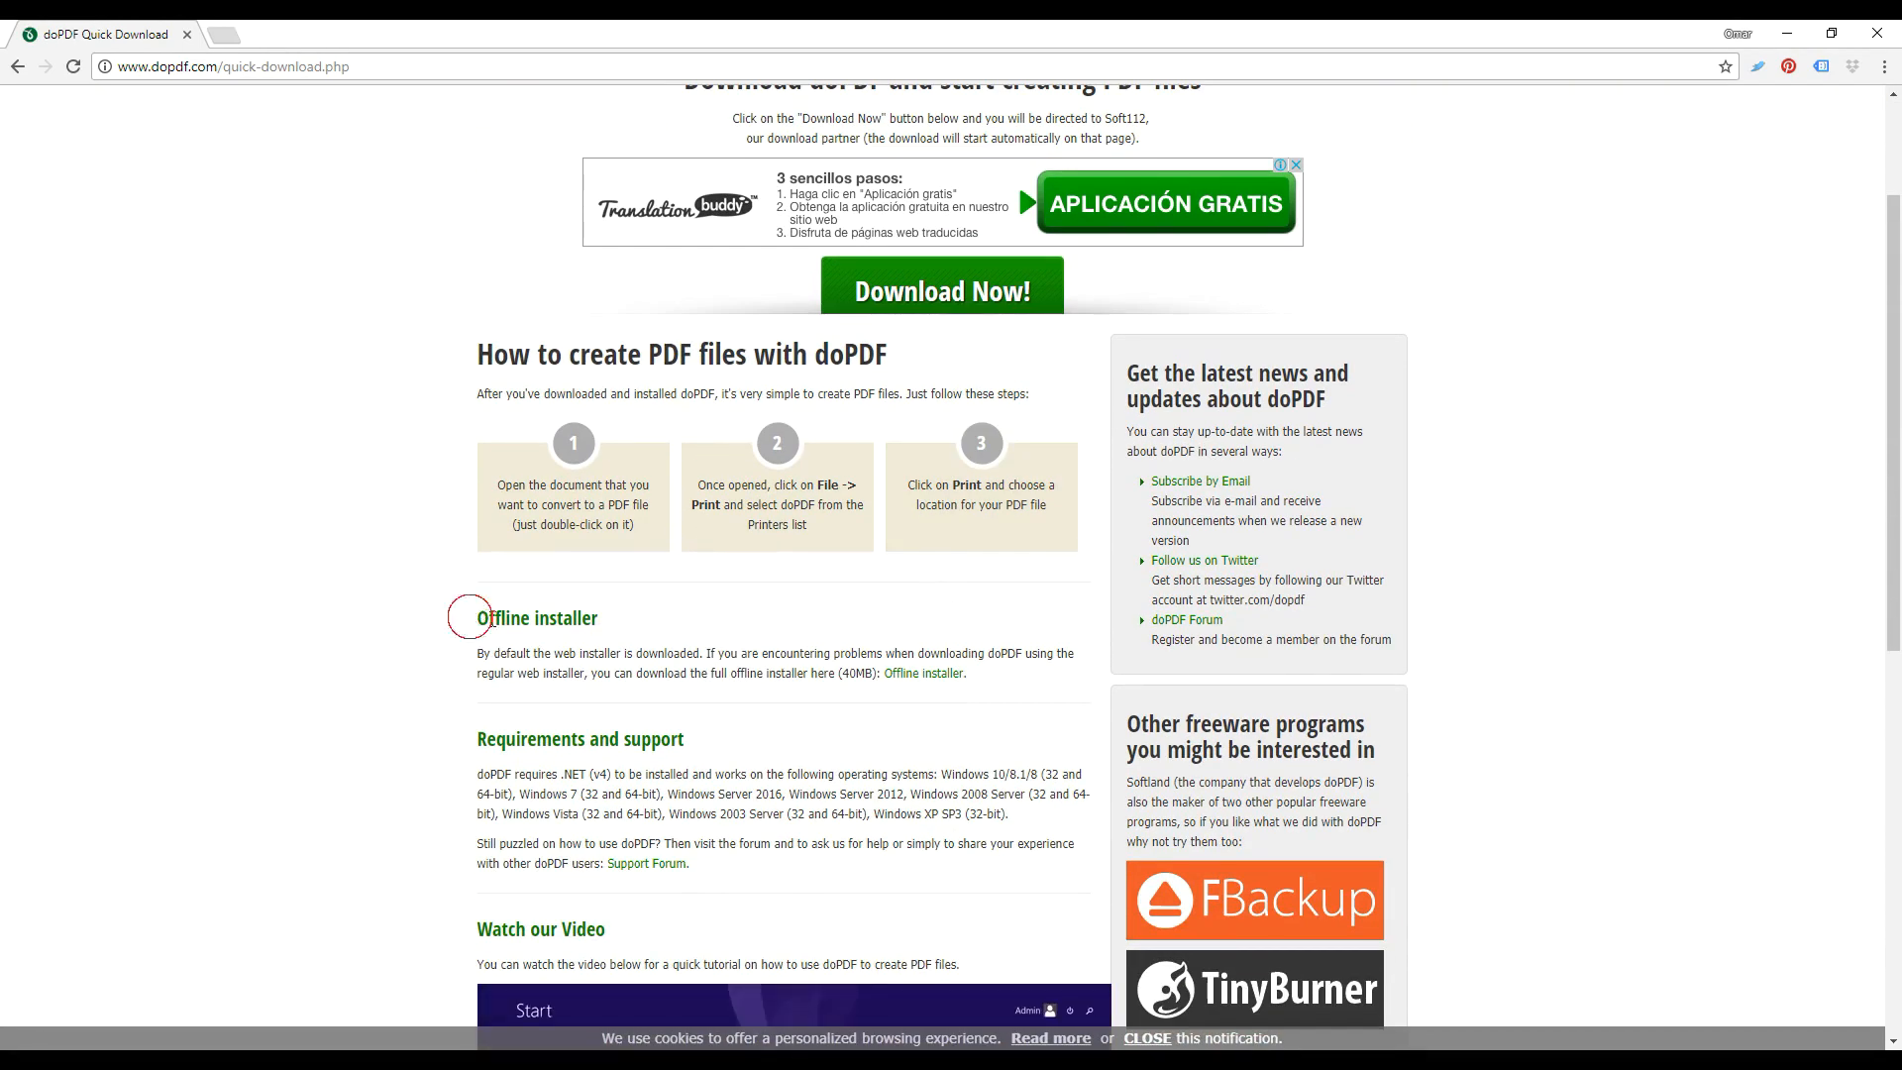
drag(470, 621, 1010, 677)
click(1034, 675)
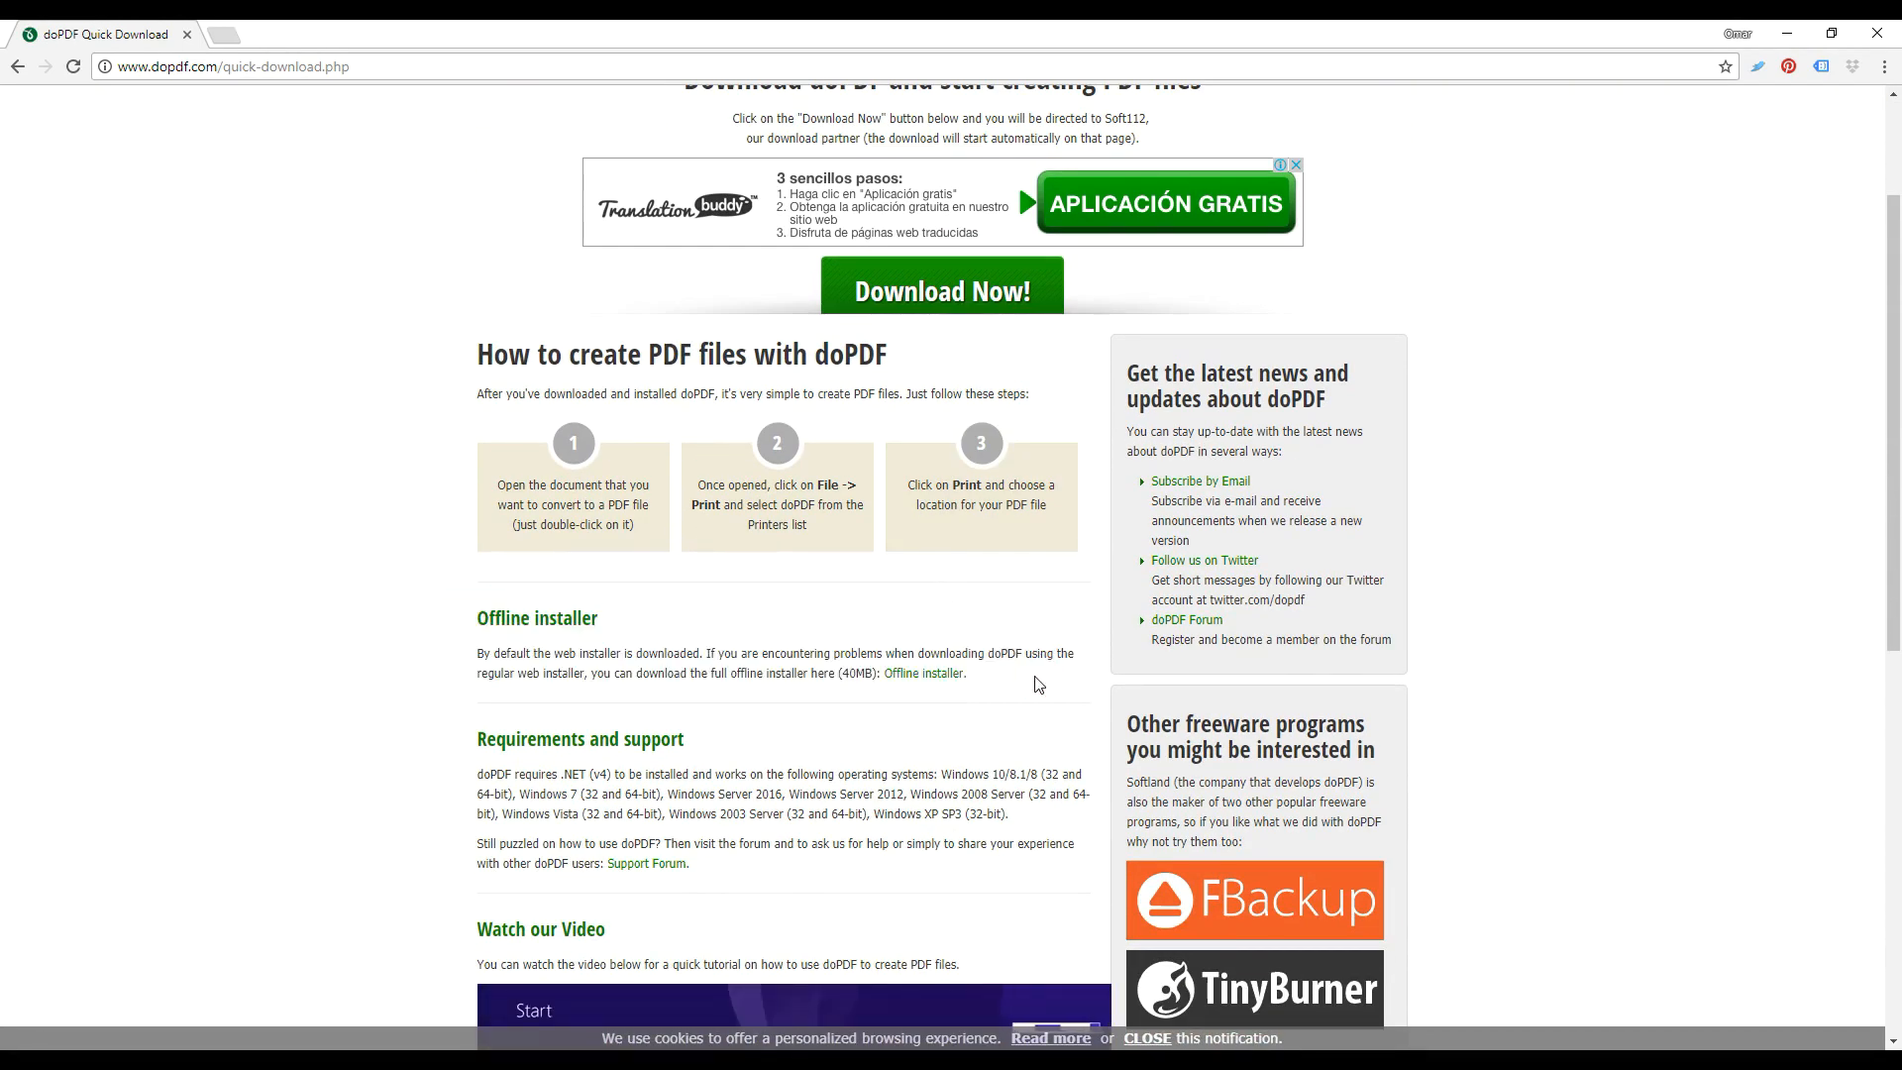
click(931, 680)
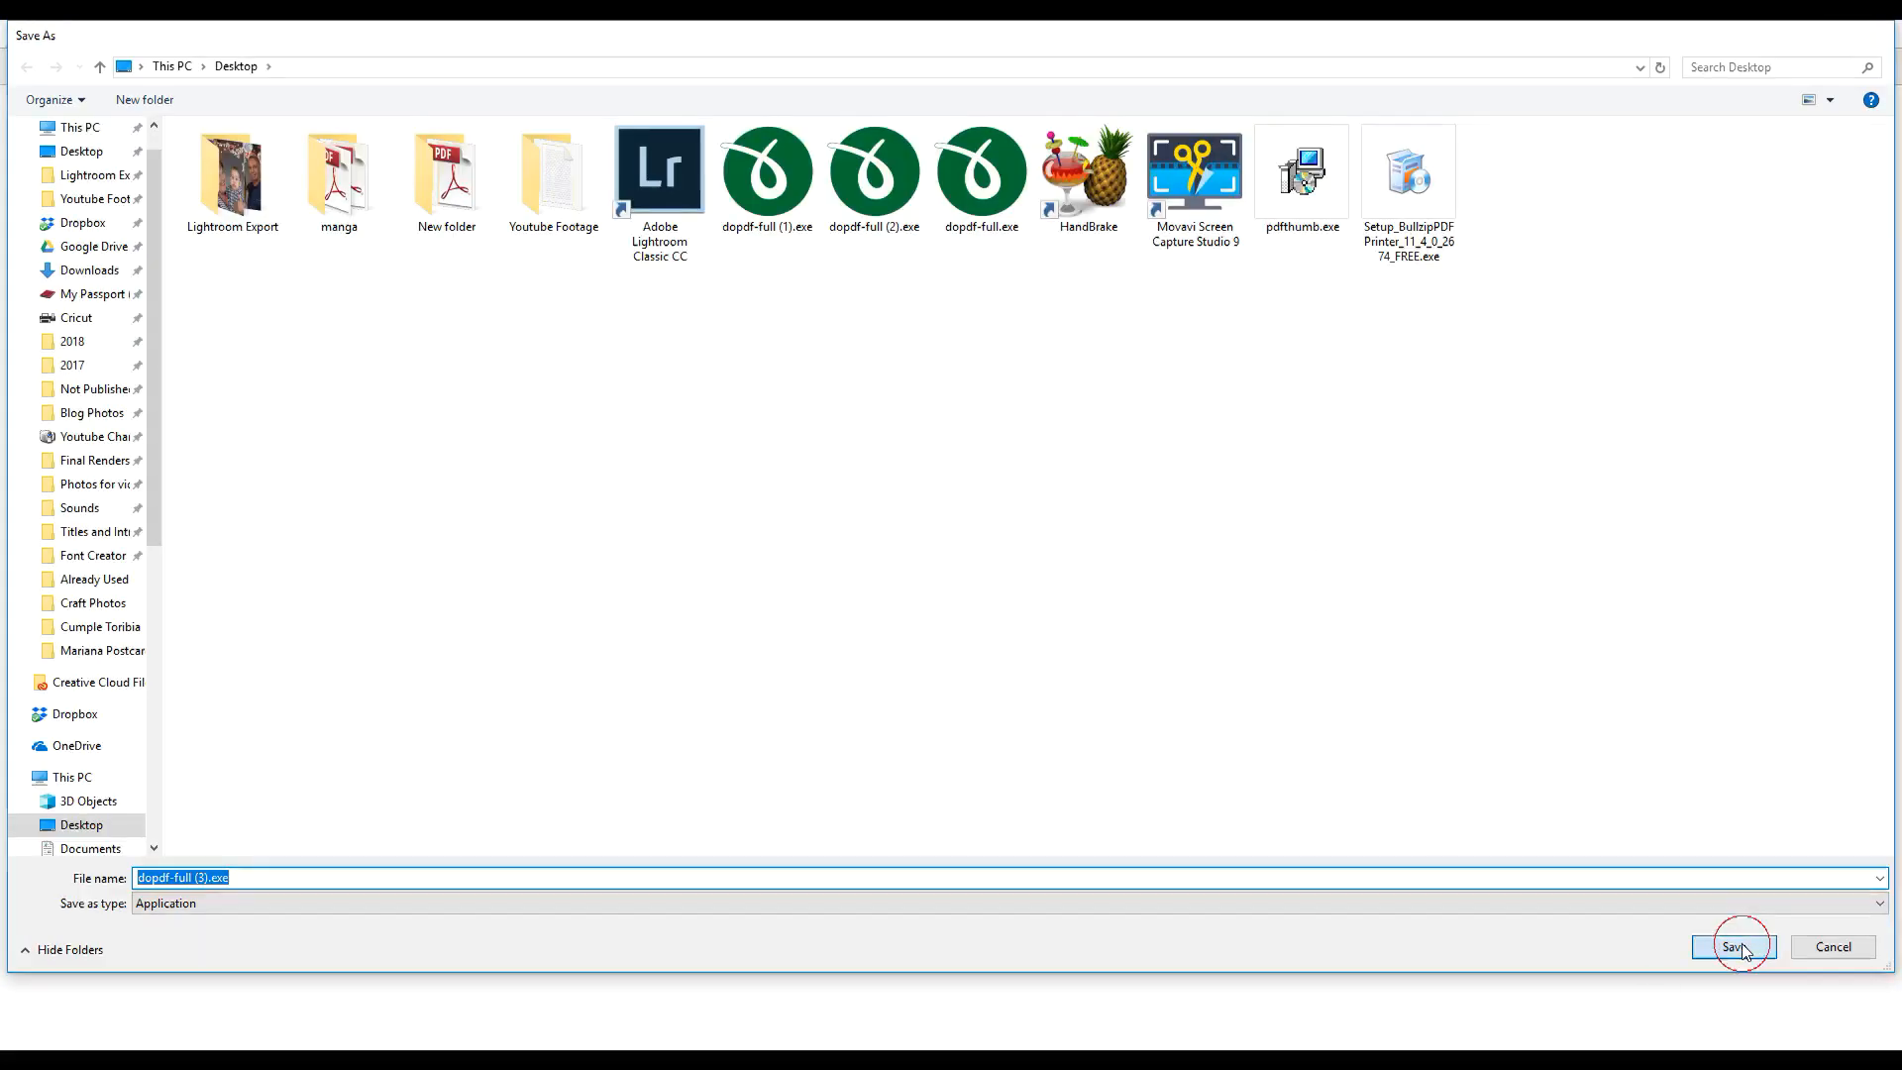
click(1735, 948)
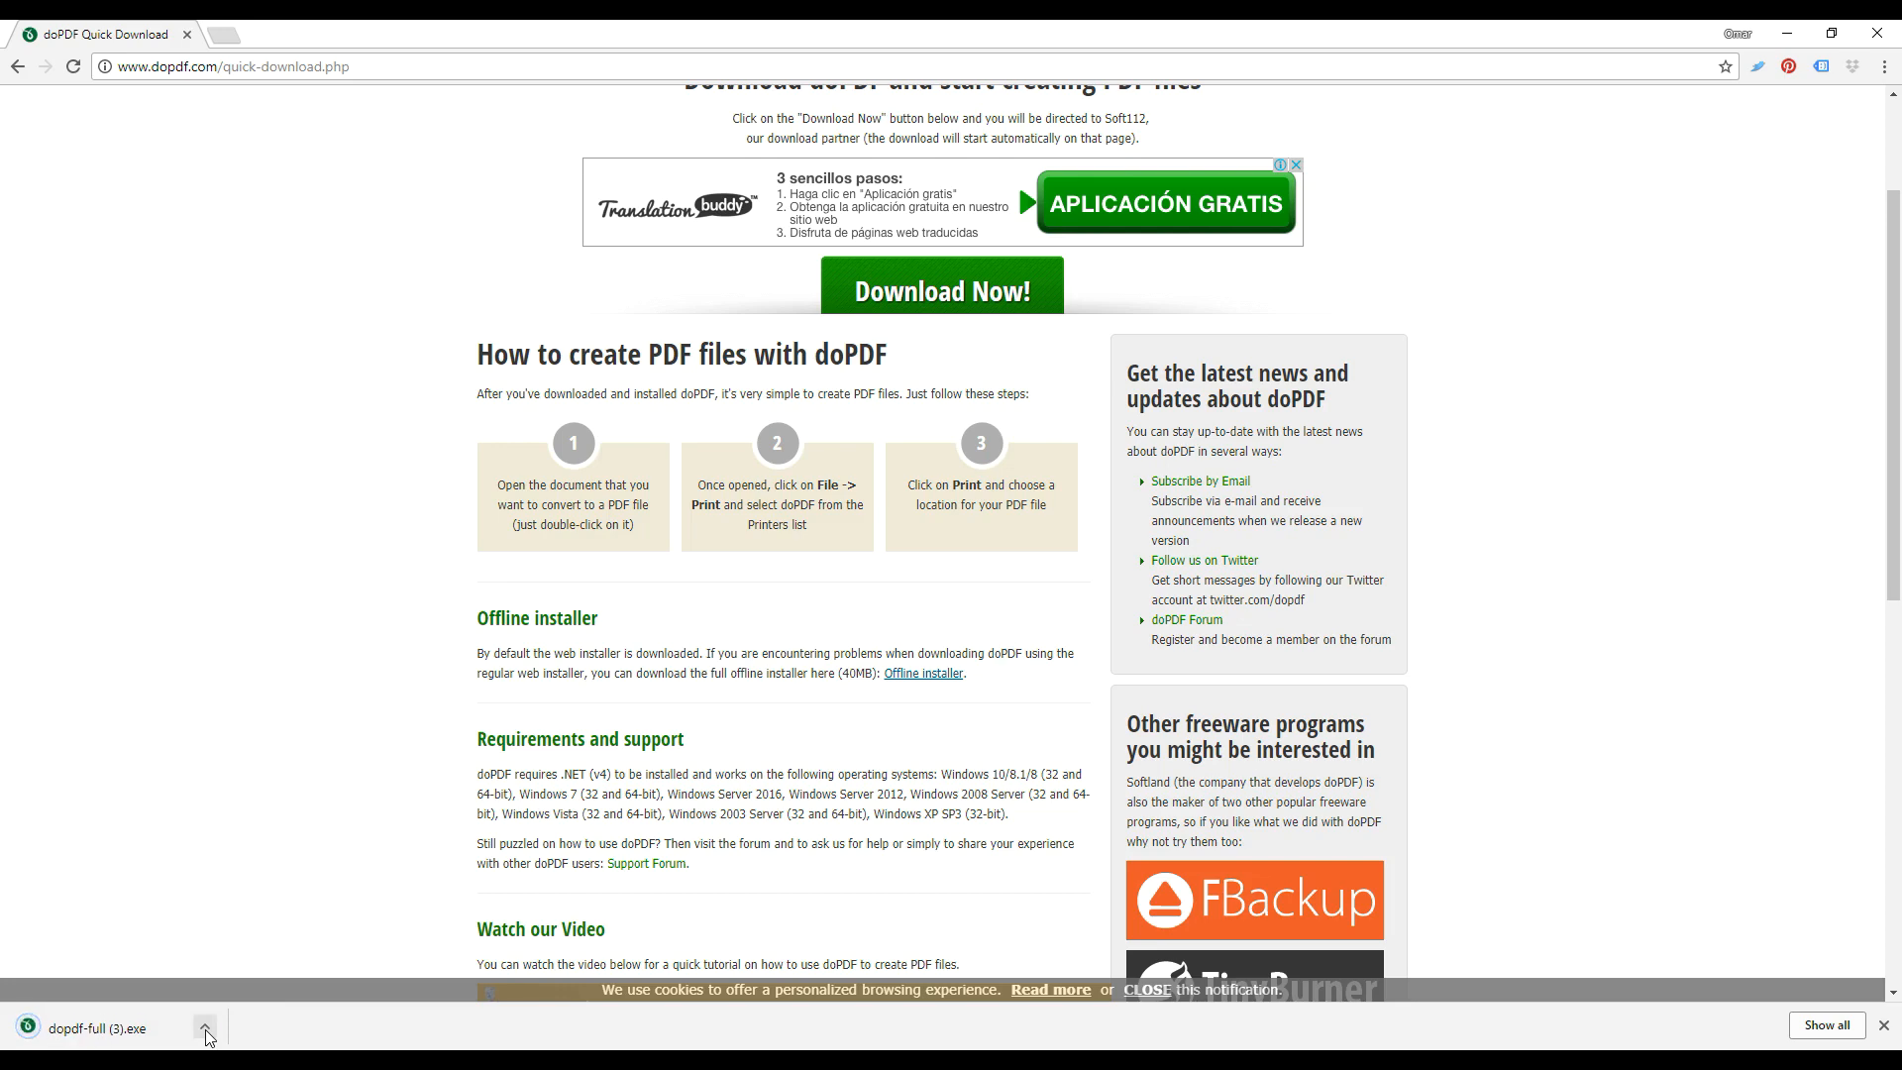
click(205, 1031)
click(244, 904)
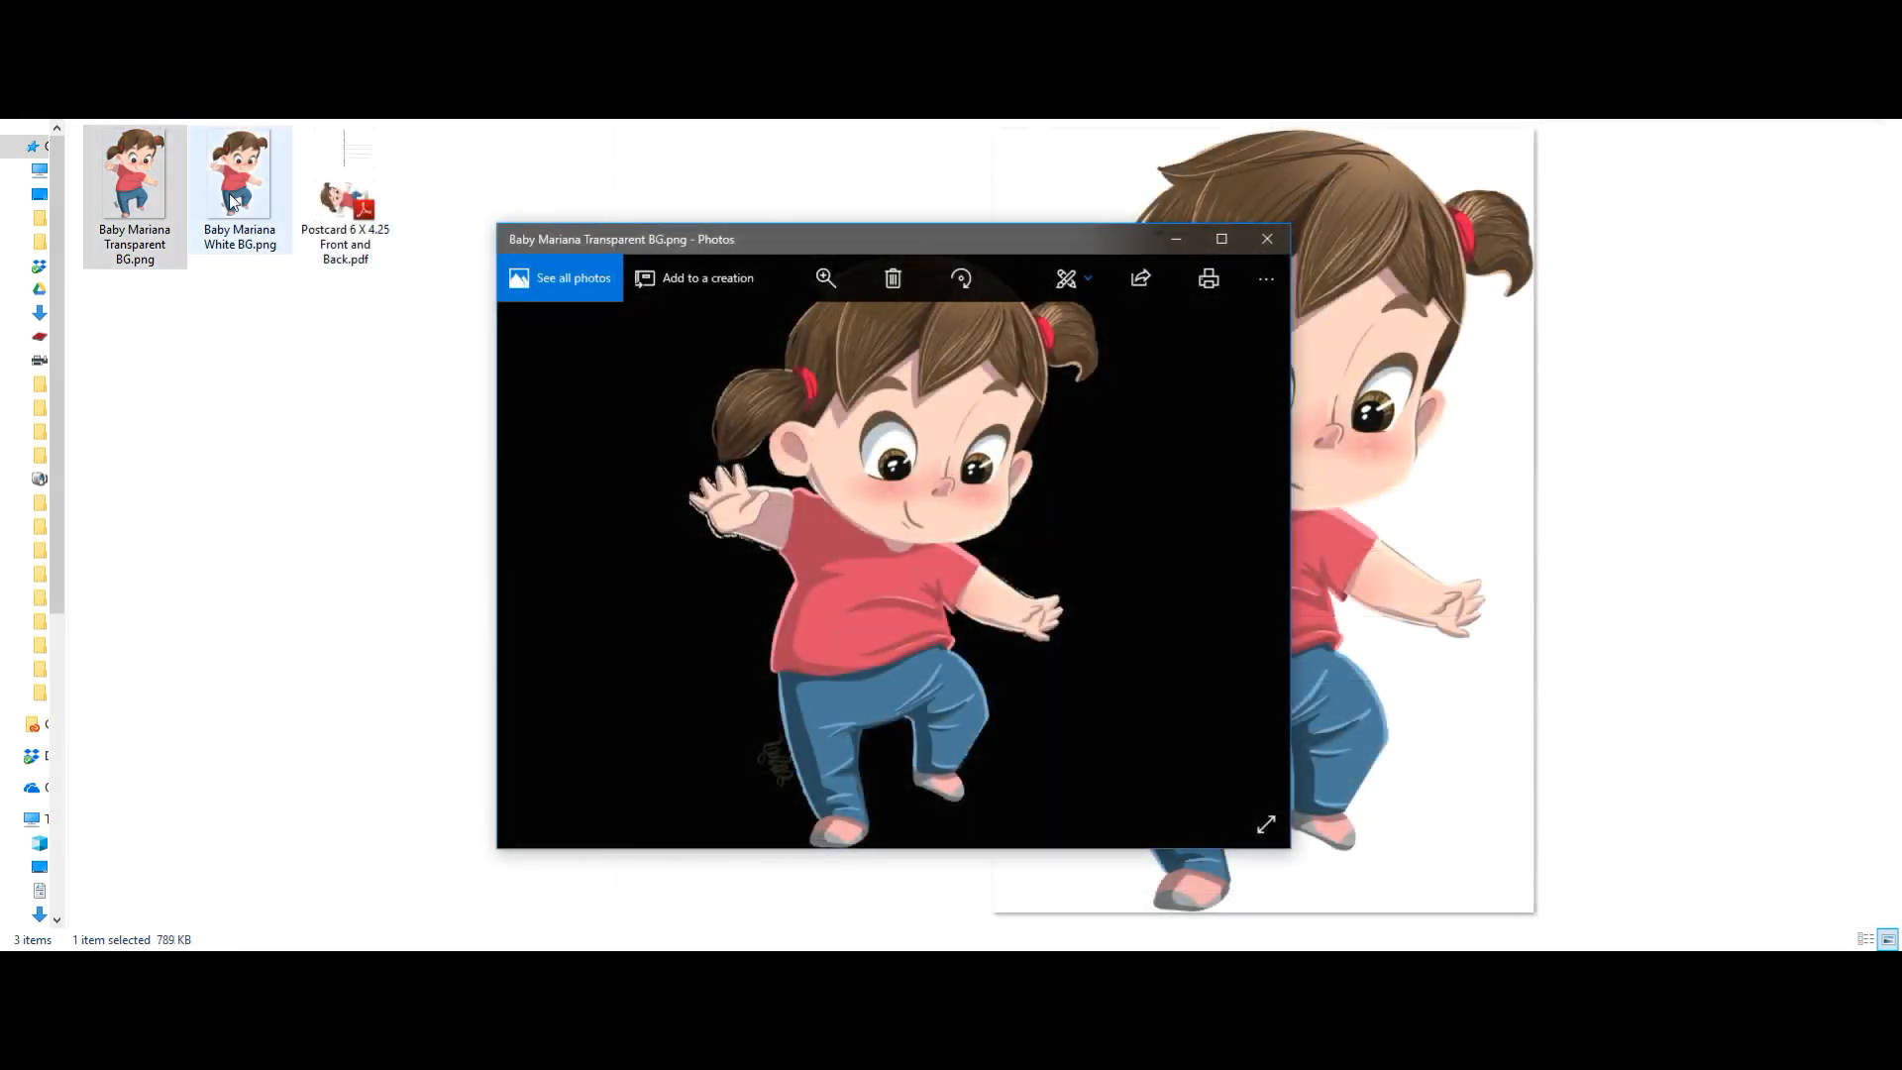
- Preview the white-background PNG of the girl and upload it as an image in Cricut Design Space
double_click(240, 169)
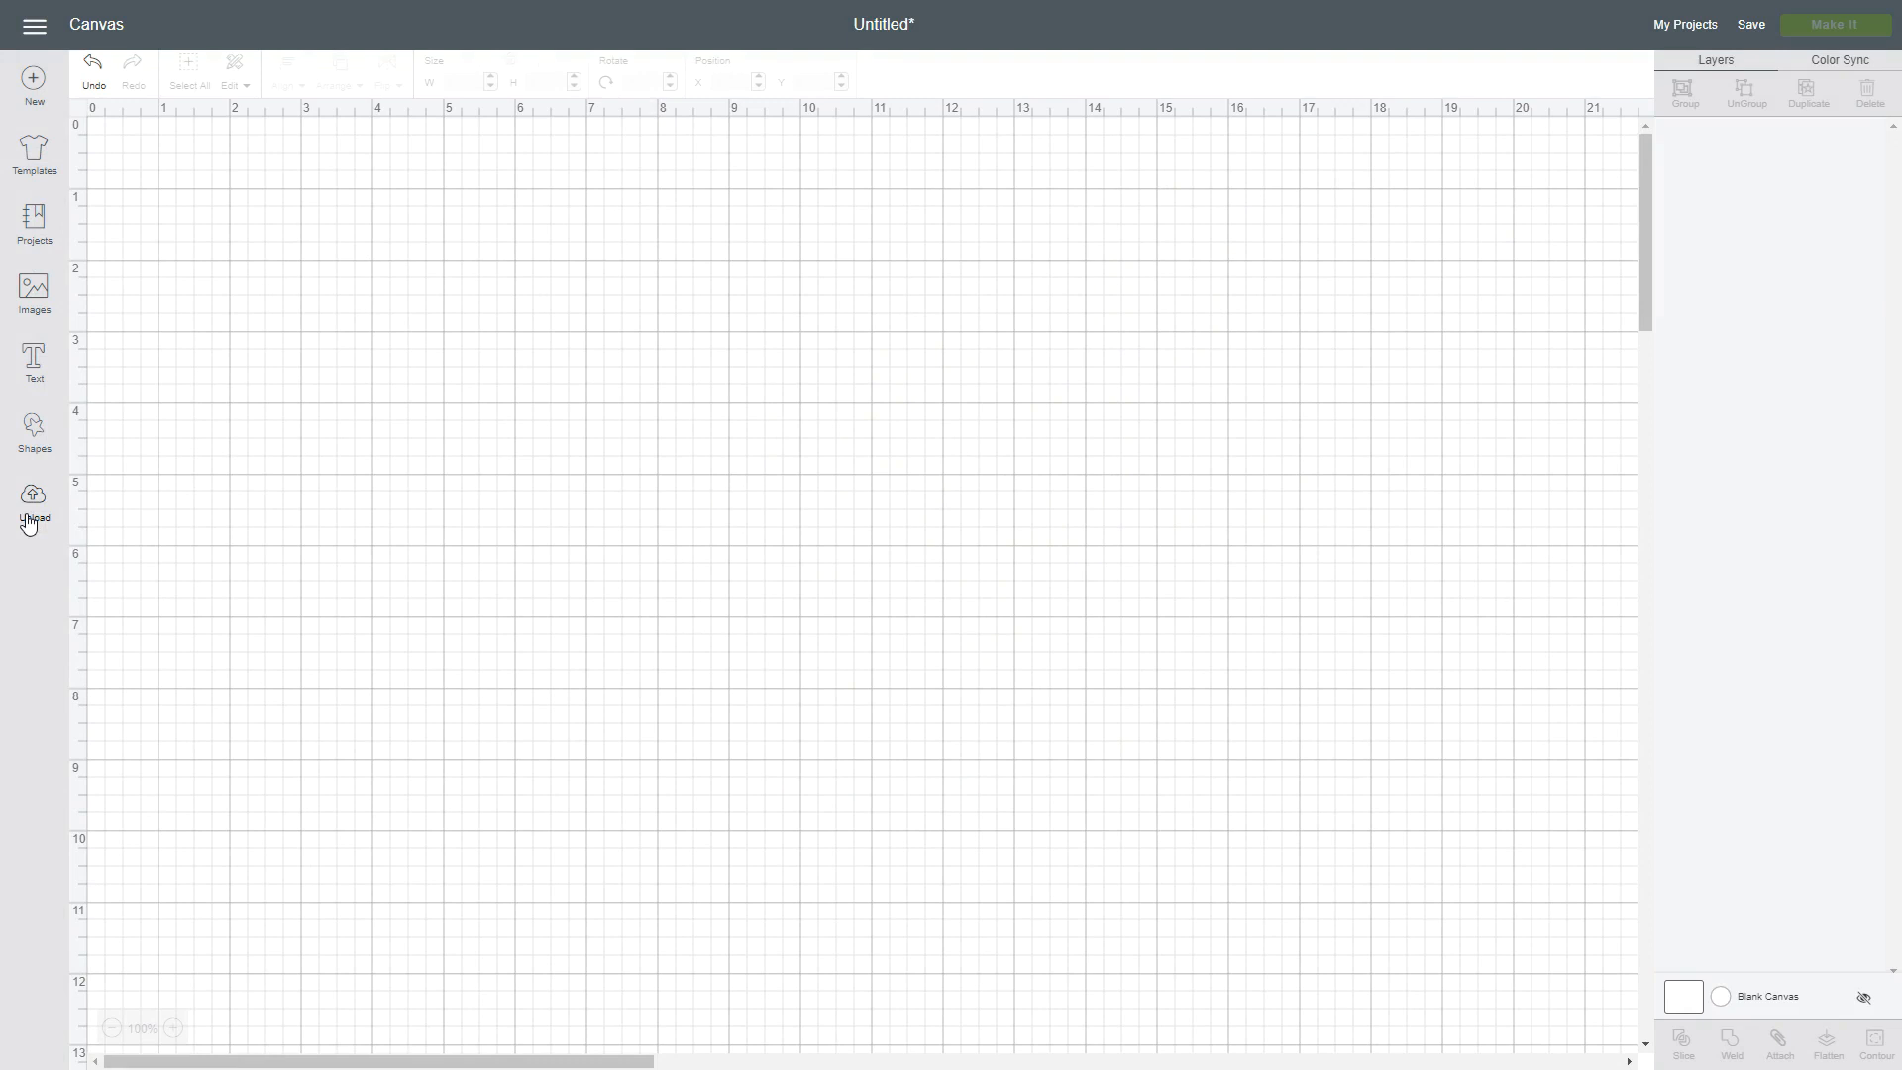
click(30, 513)
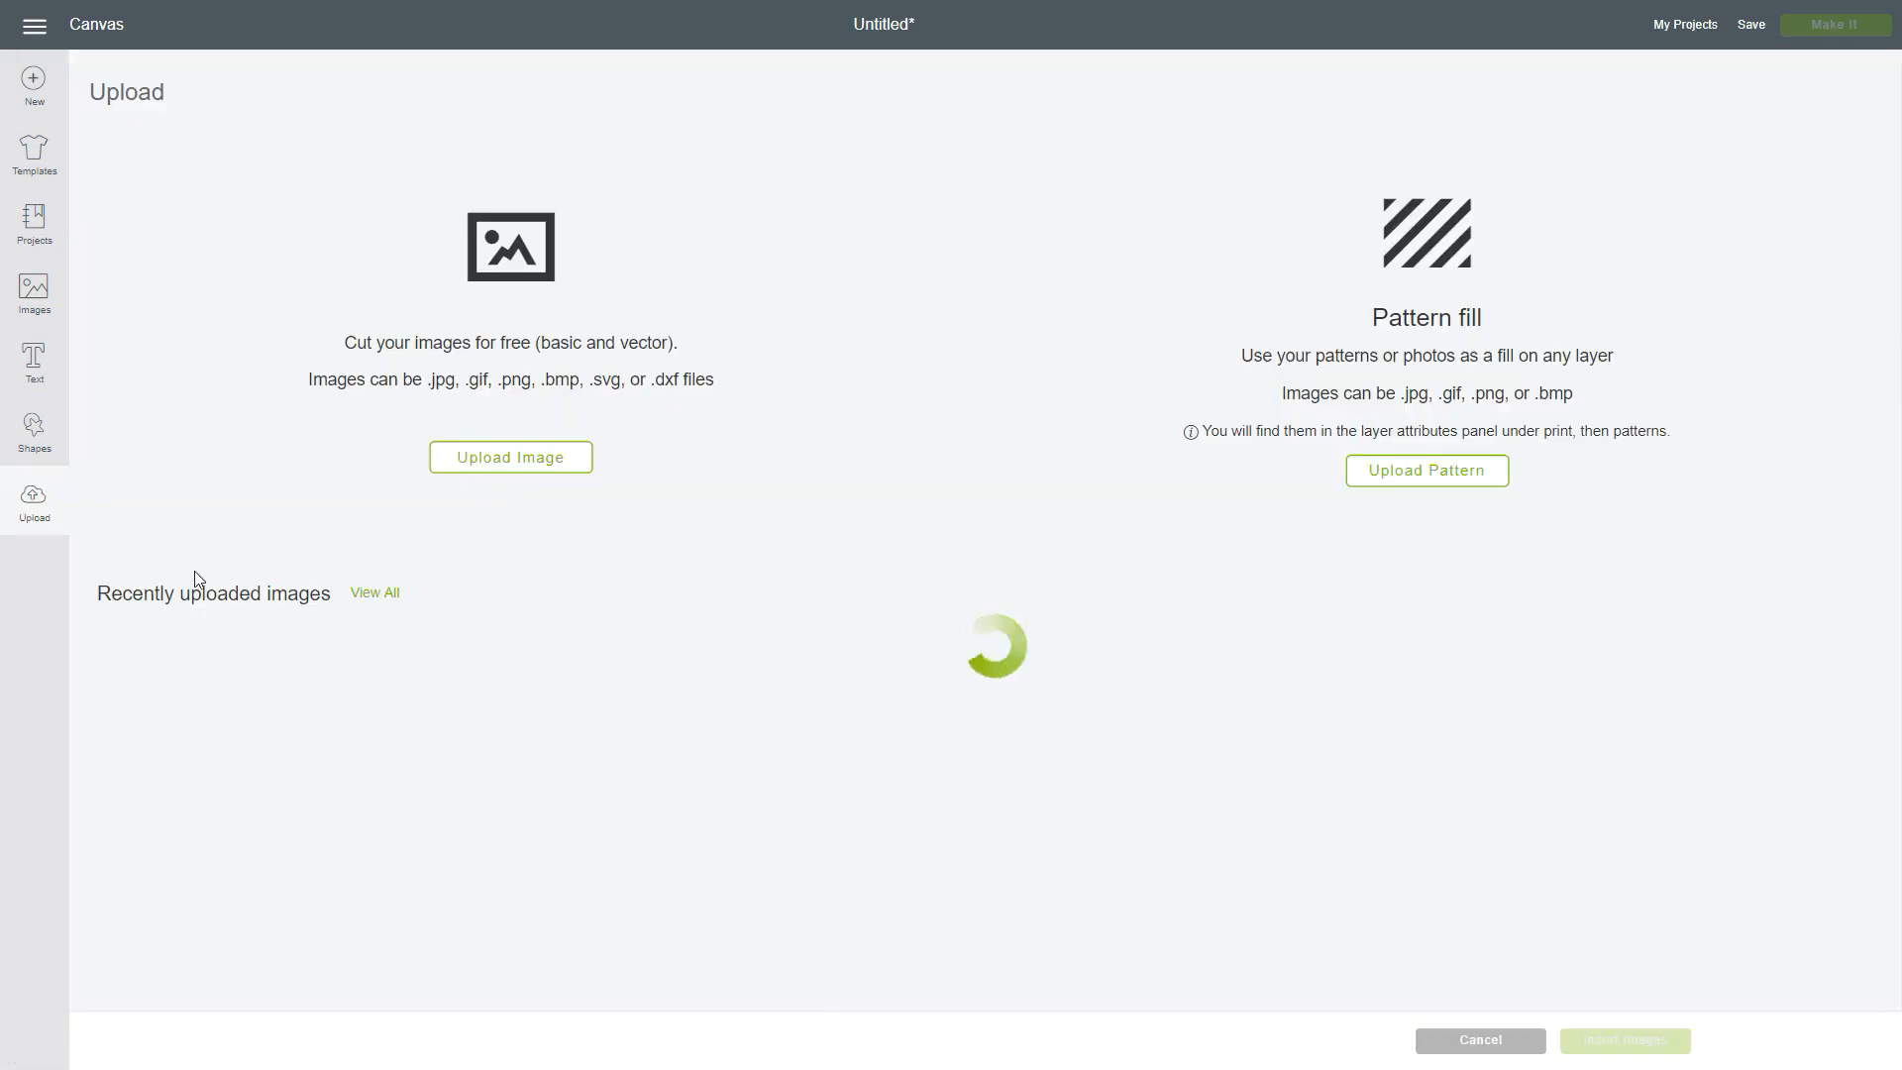
click(538, 463)
click(905, 533)
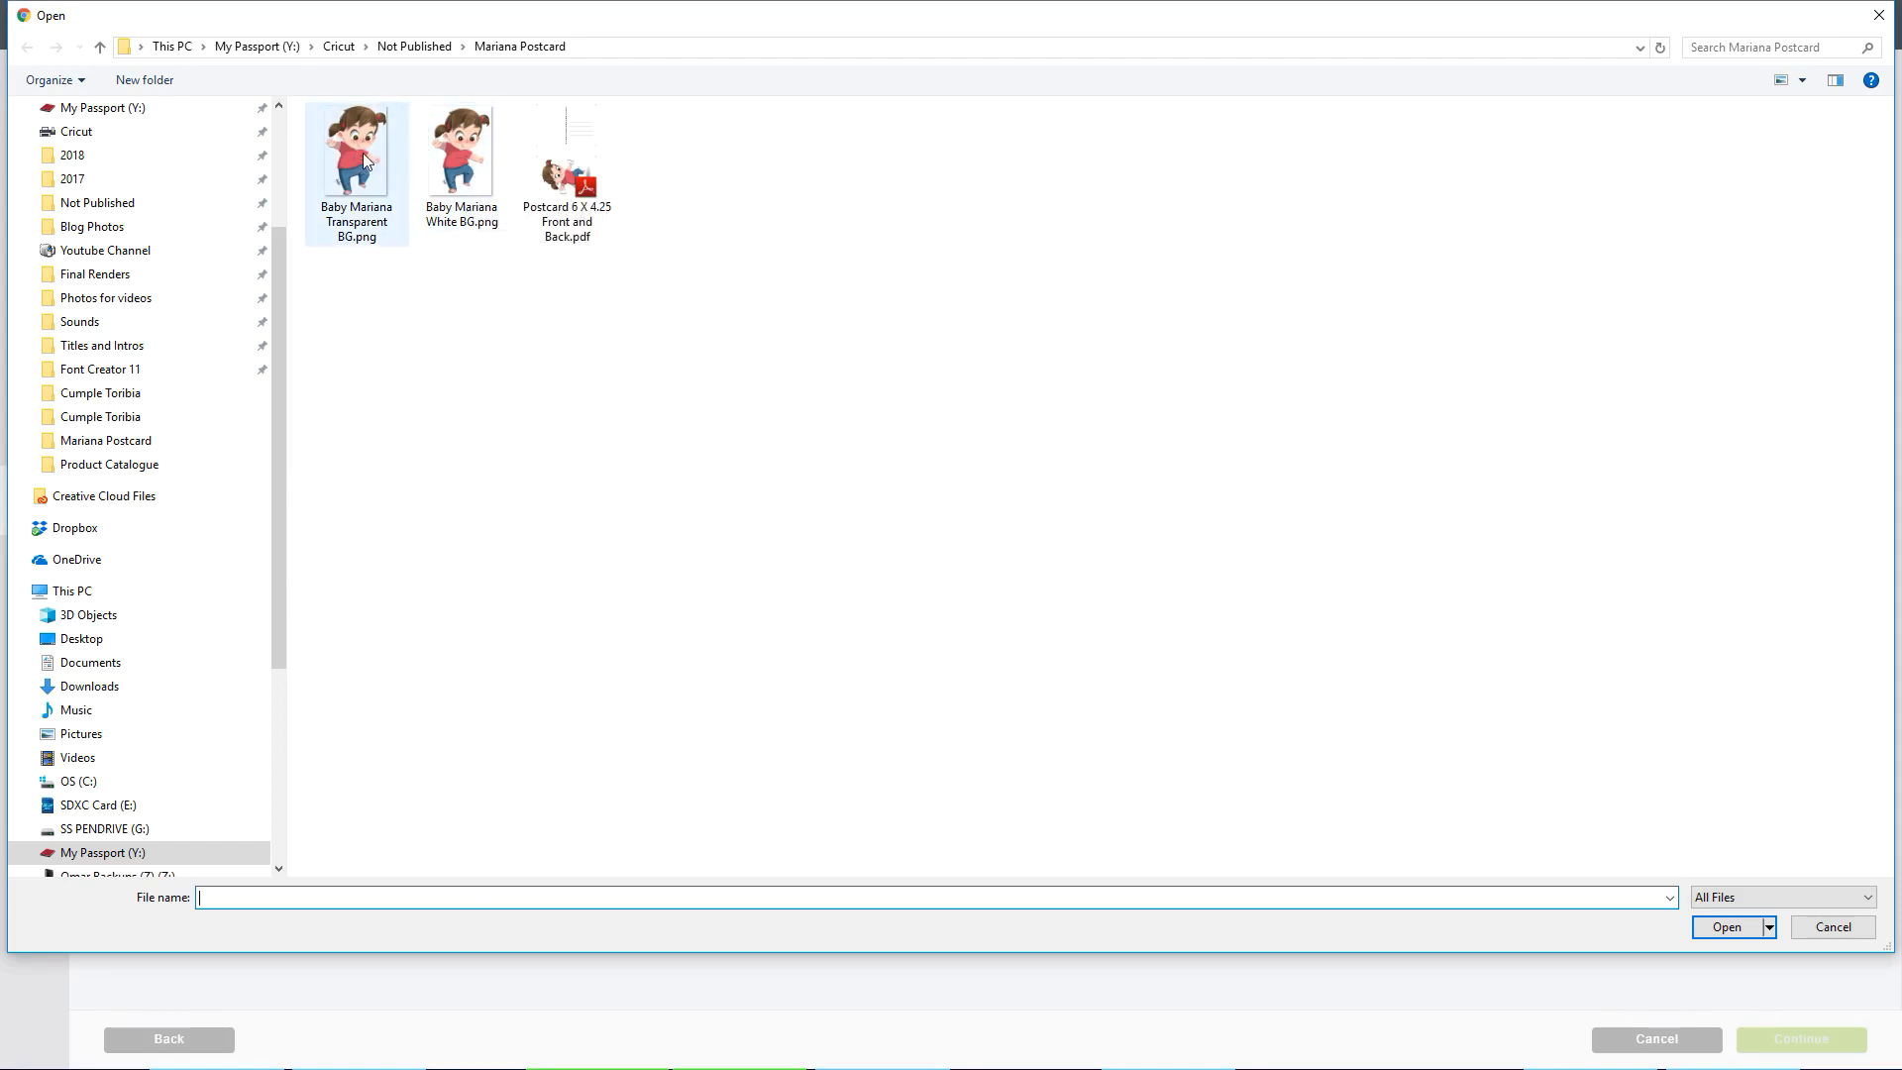
click(442, 156)
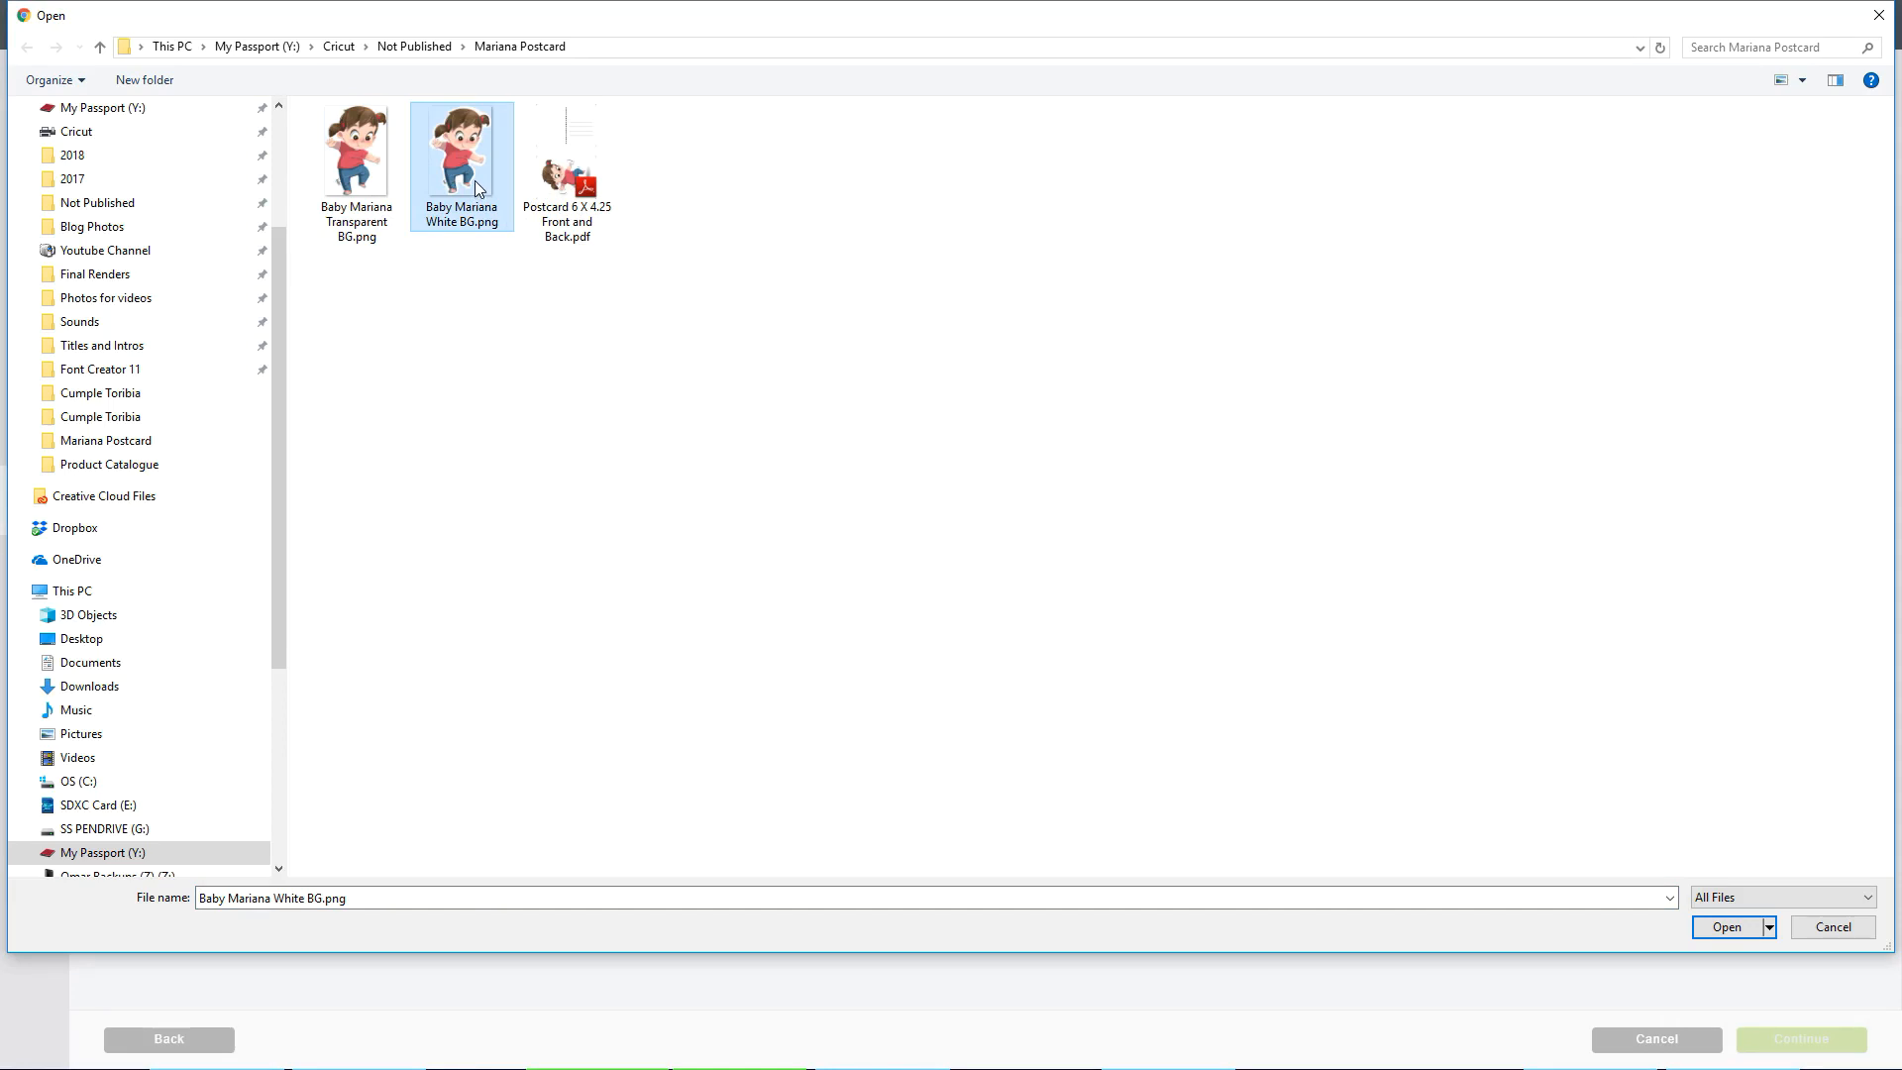
double_click(473, 180)
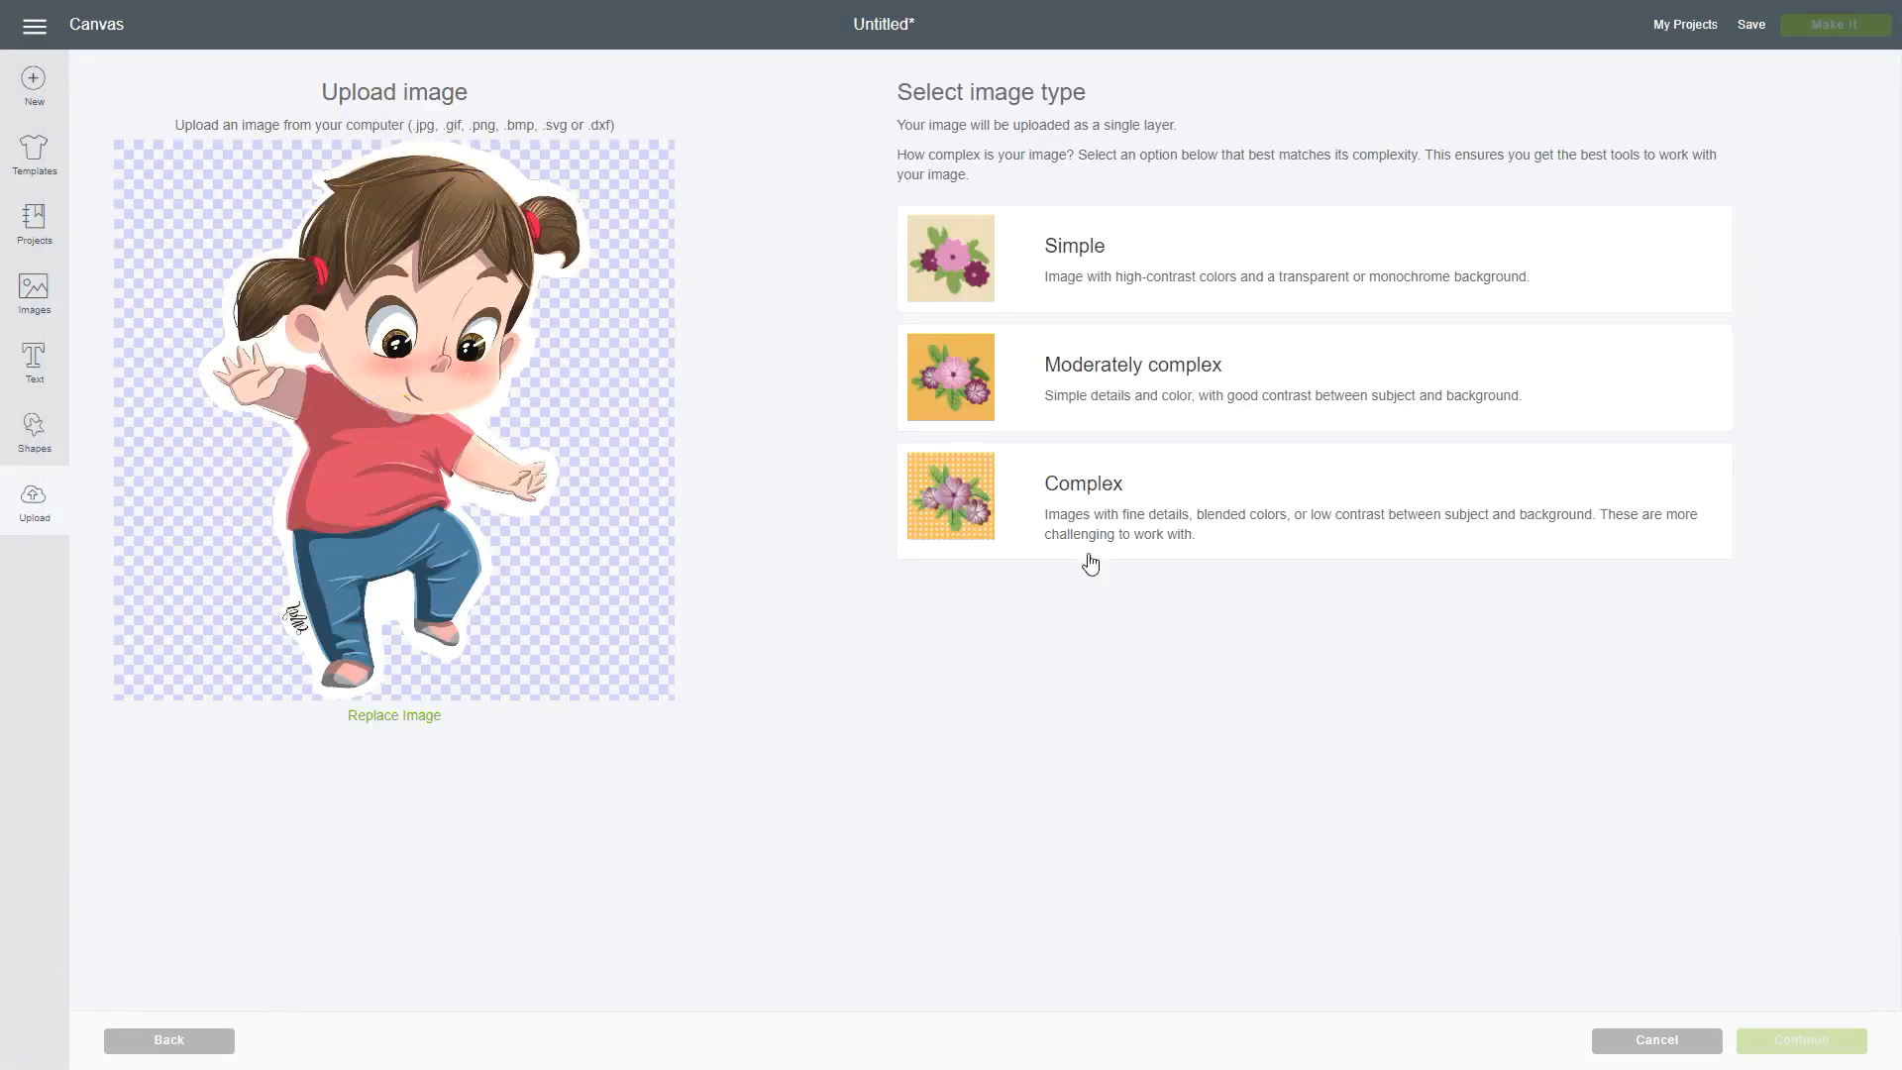
- Set the uploaded image's type to Complex and accept the image without erasing any area
click(1115, 513)
click(1809, 1052)
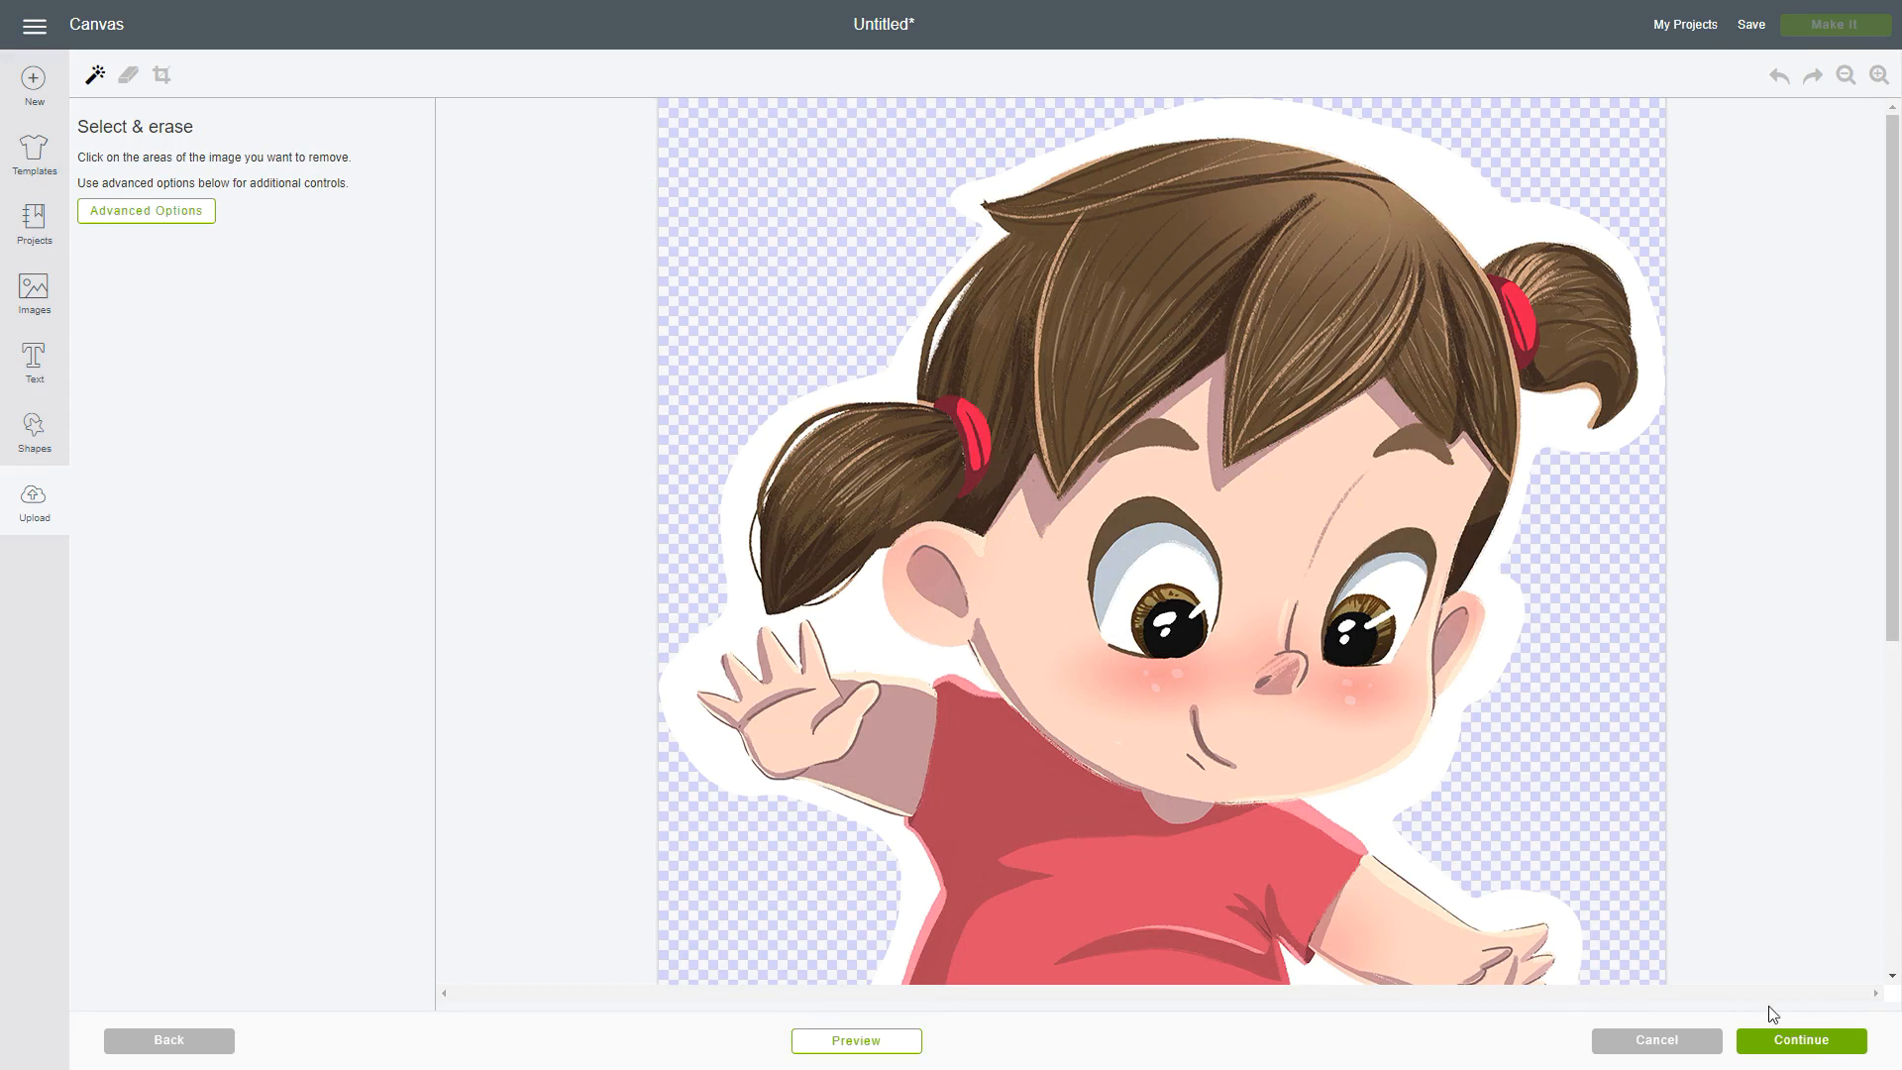
click(1804, 1040)
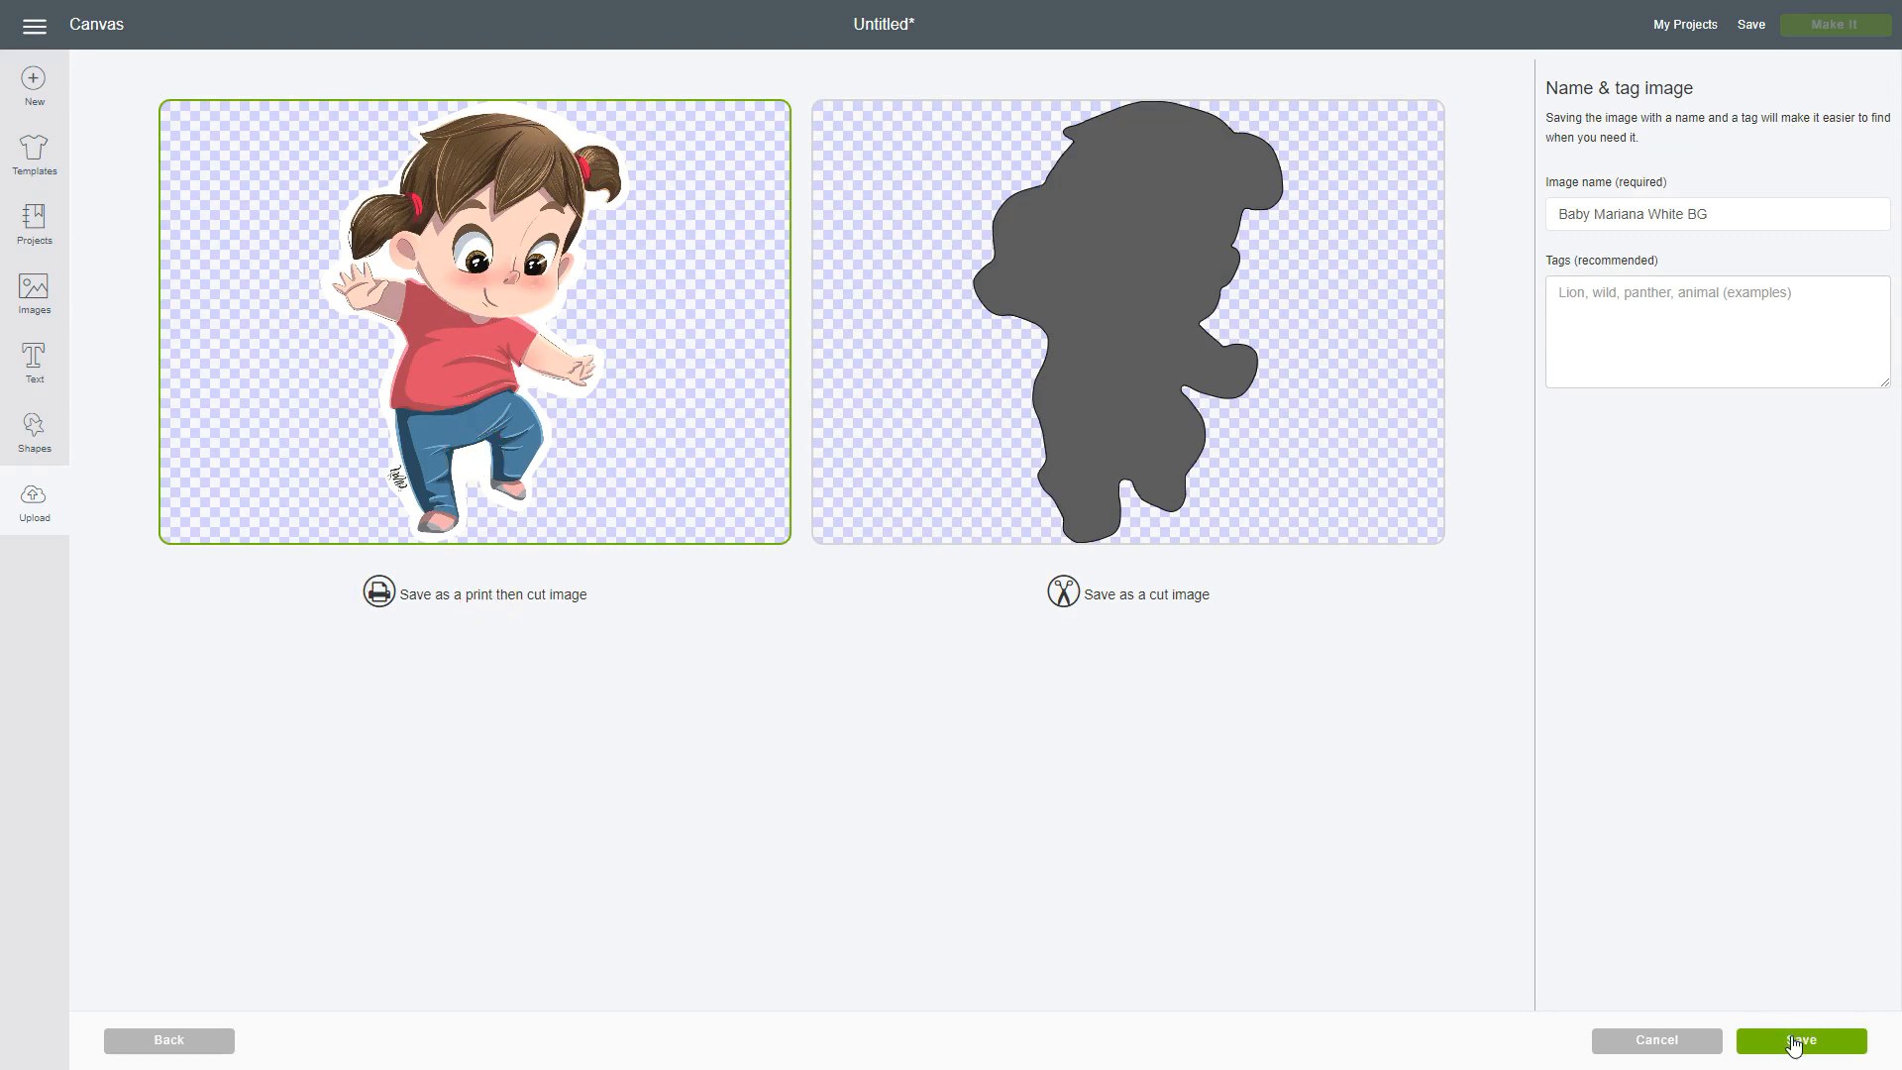
- Save the upload as a print then cut image under its existing name without tags, and insert it onto the canvas
drag(1558, 220, 1711, 213)
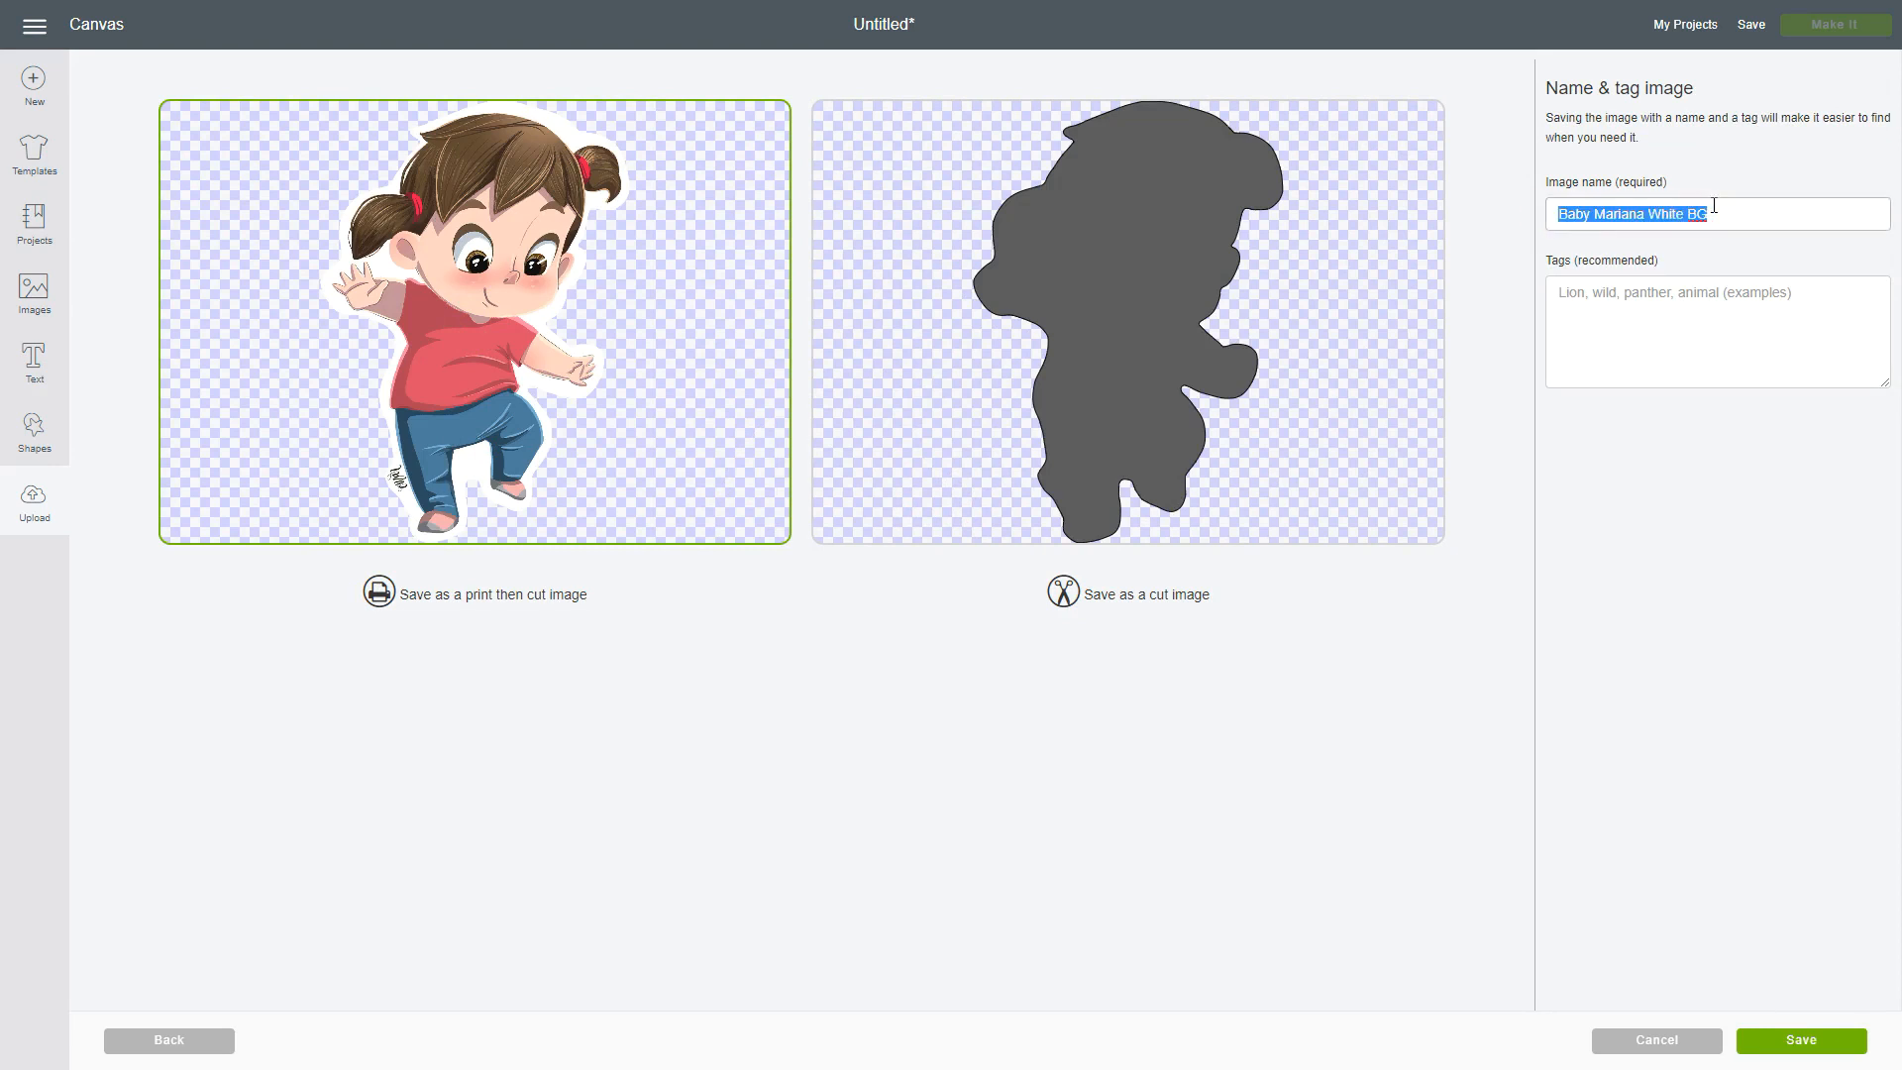
click(1719, 310)
click(1614, 294)
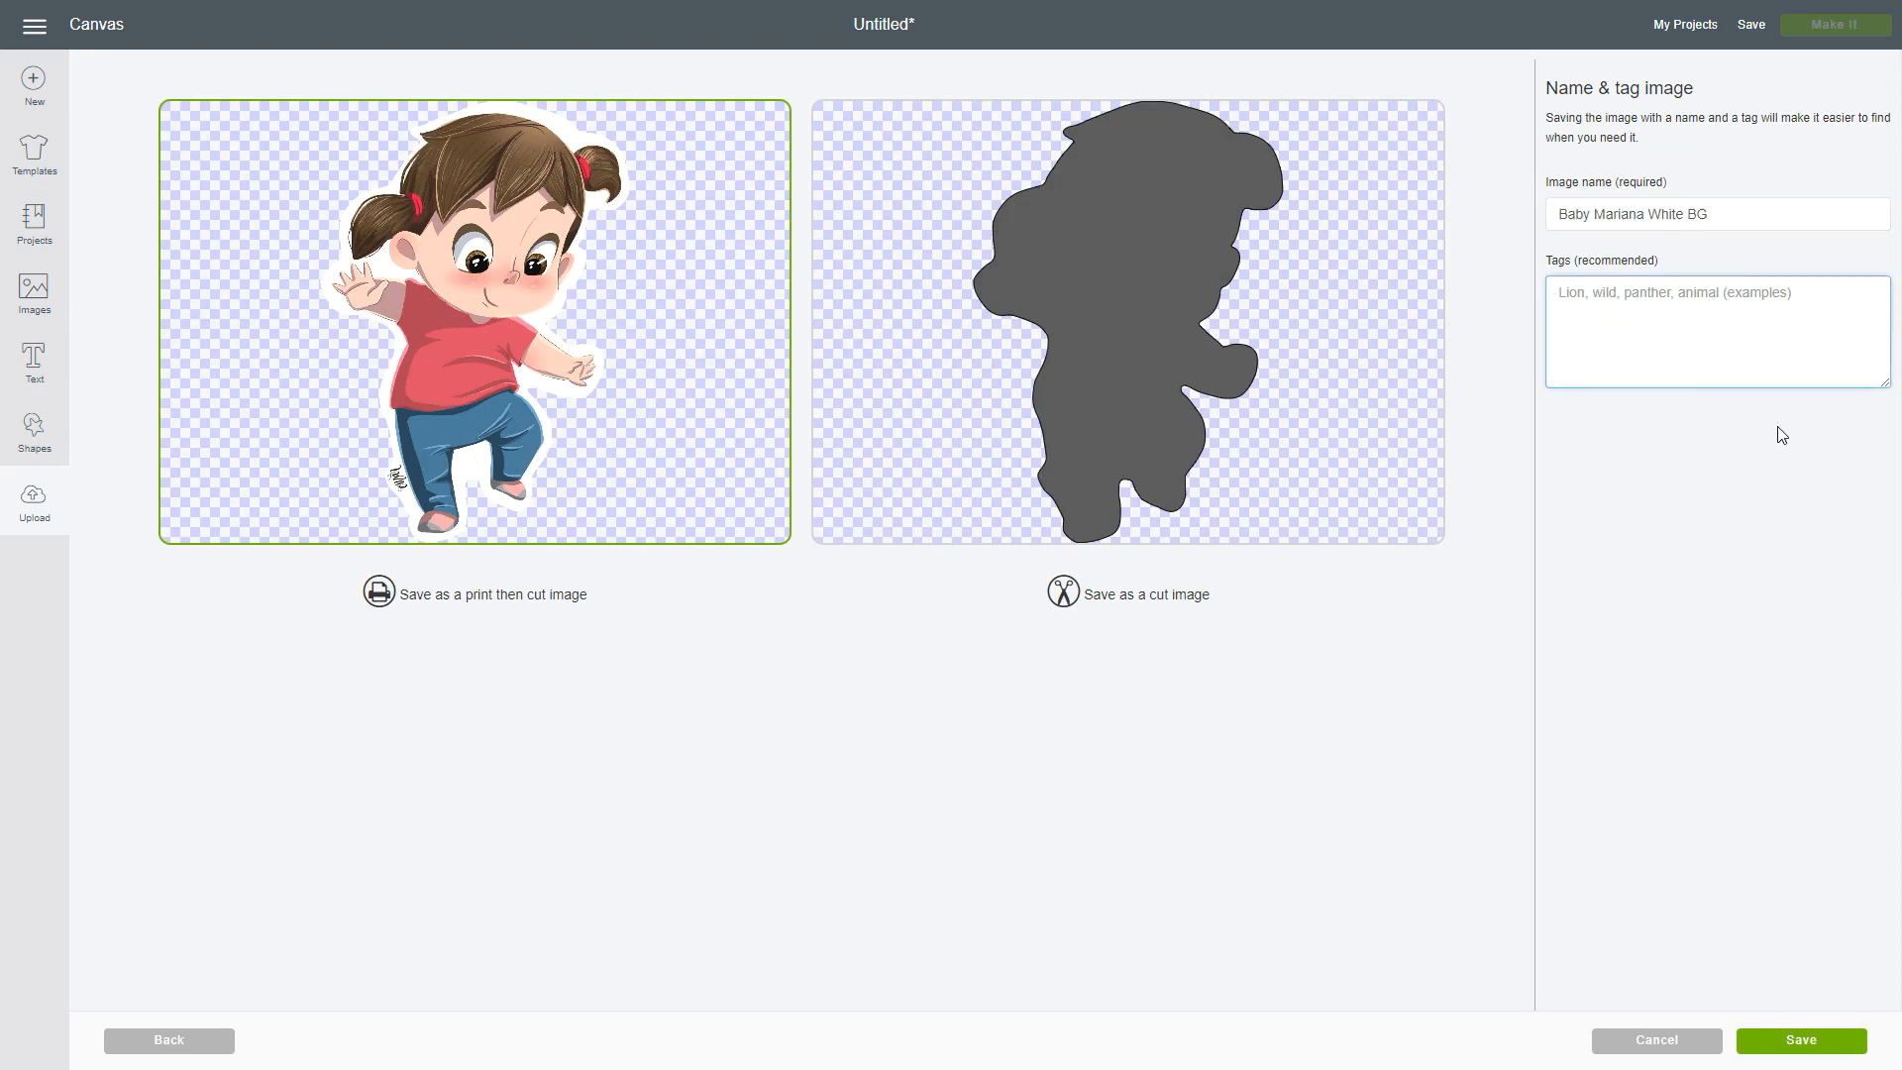
click(1838, 1036)
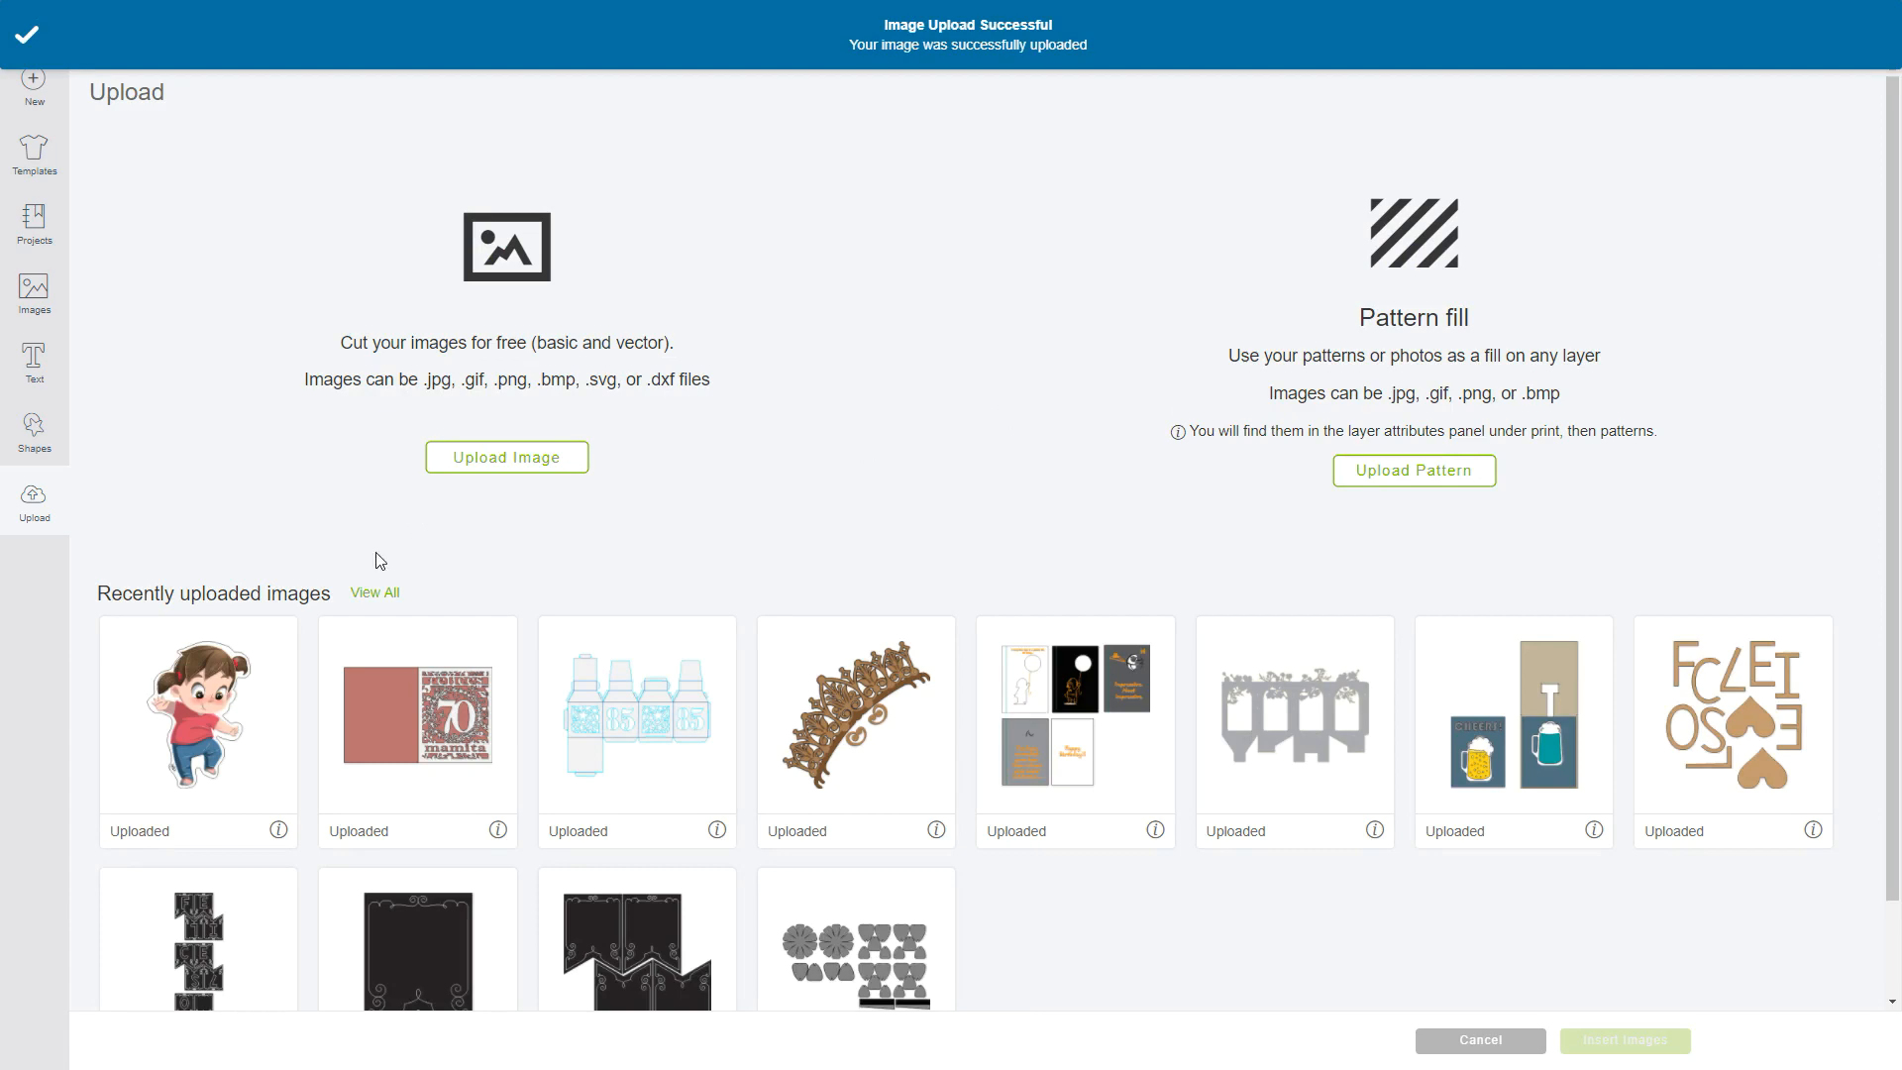
click(242, 723)
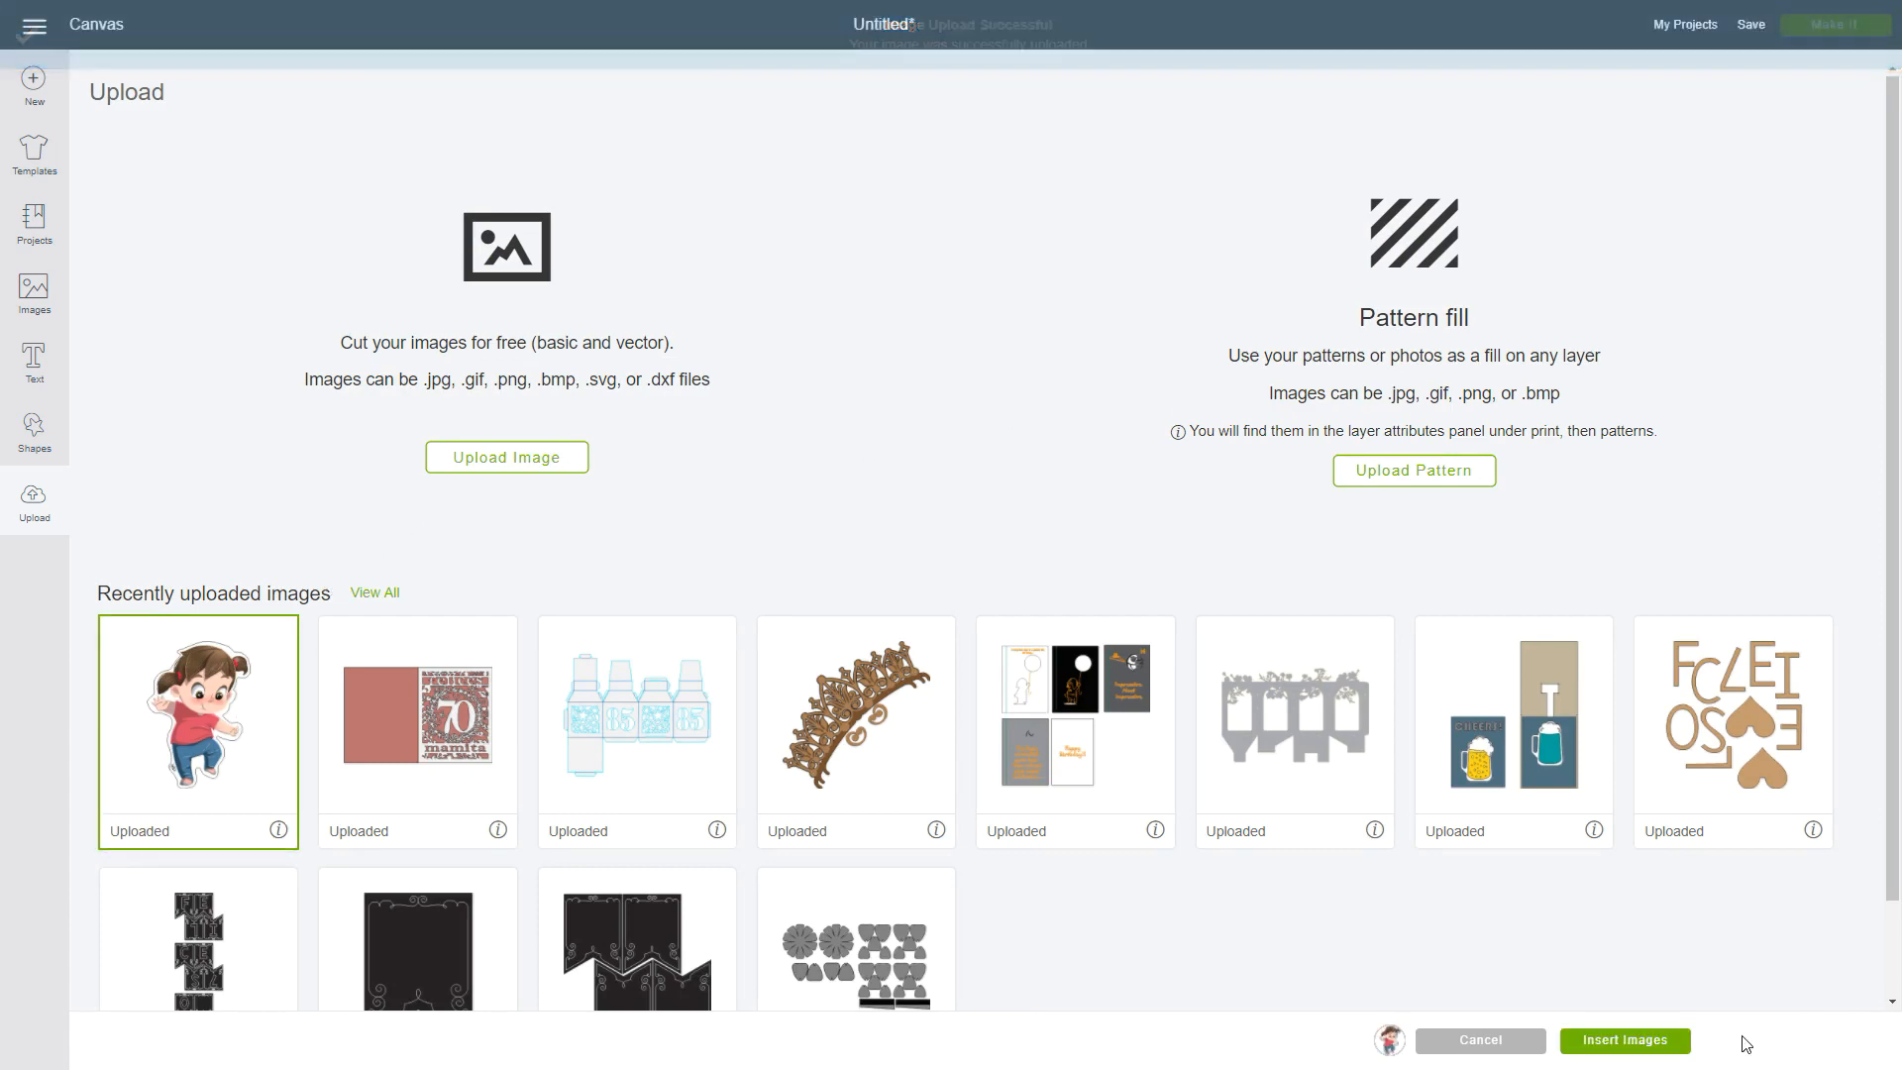
click(1670, 1045)
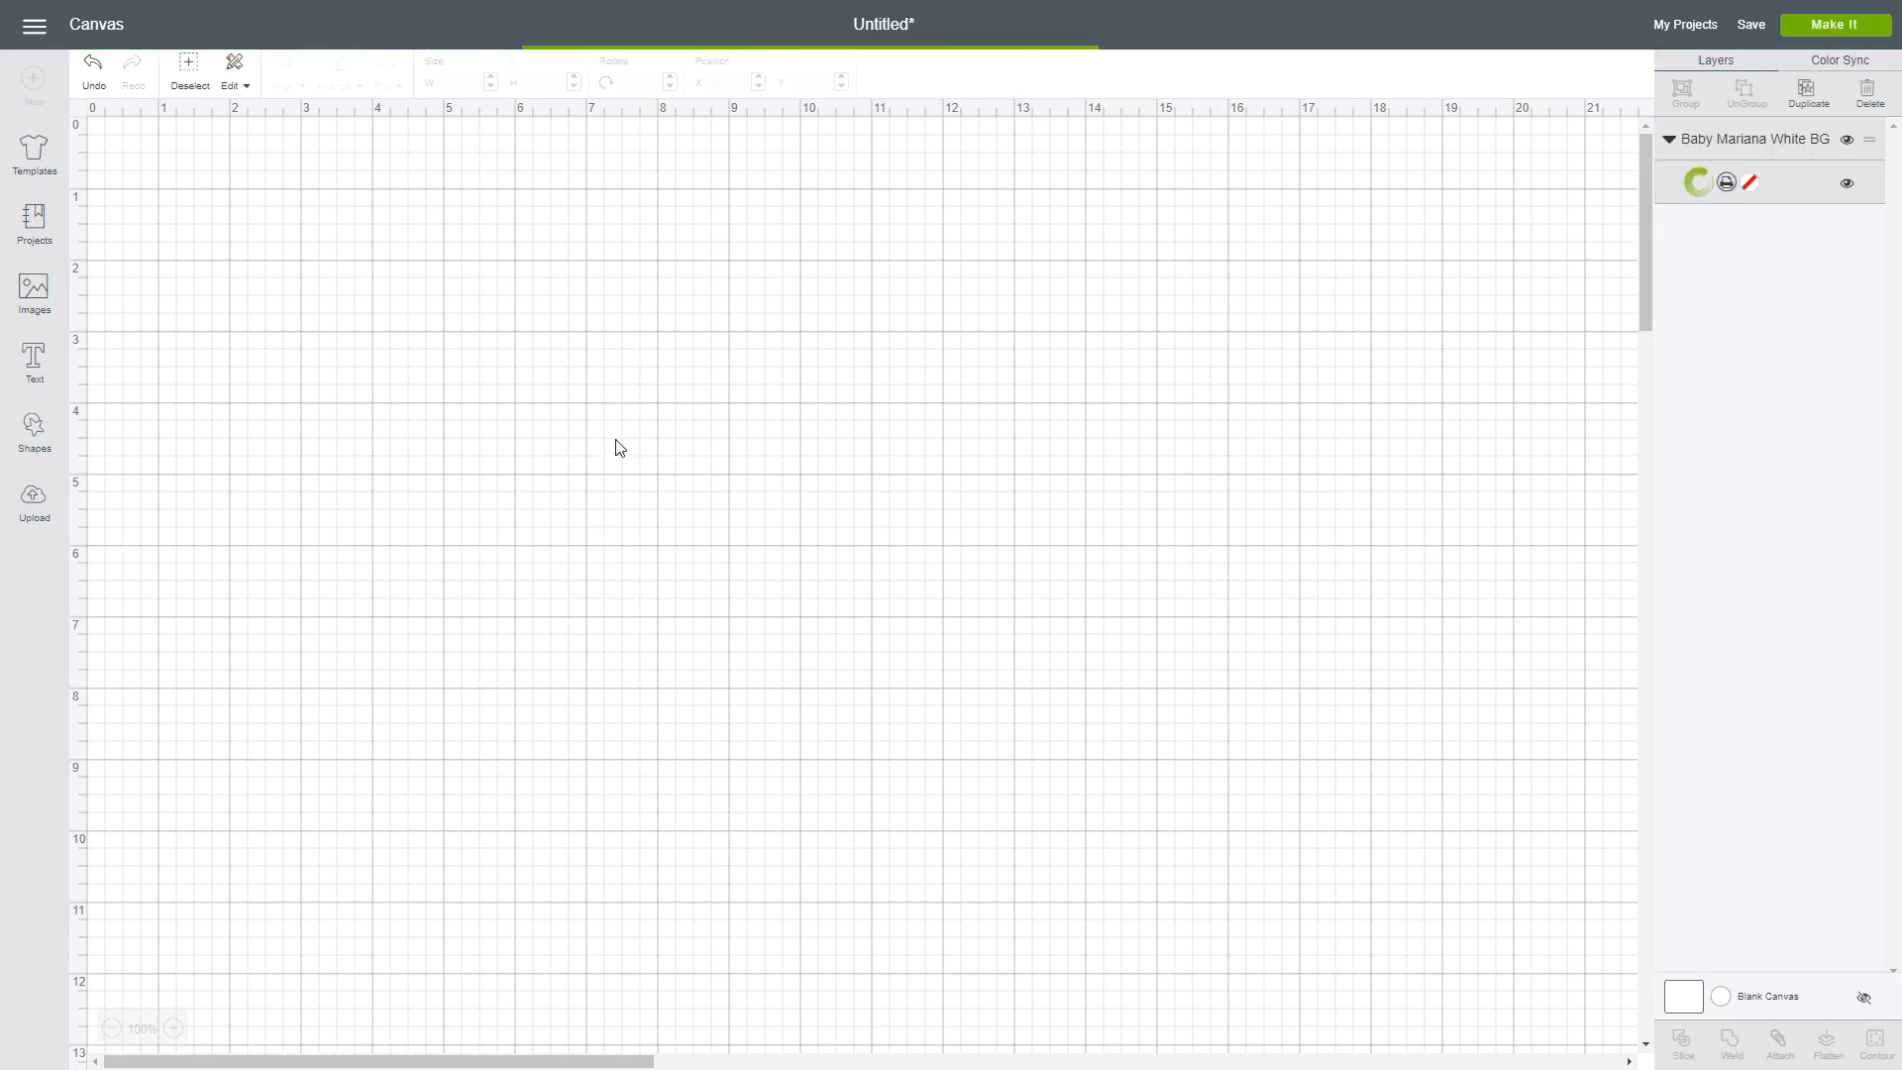
- Set the girl image's width to 4 inches and move it to about X 4.4, Y 1.0 on the canvas
drag(684, 491, 919, 315)
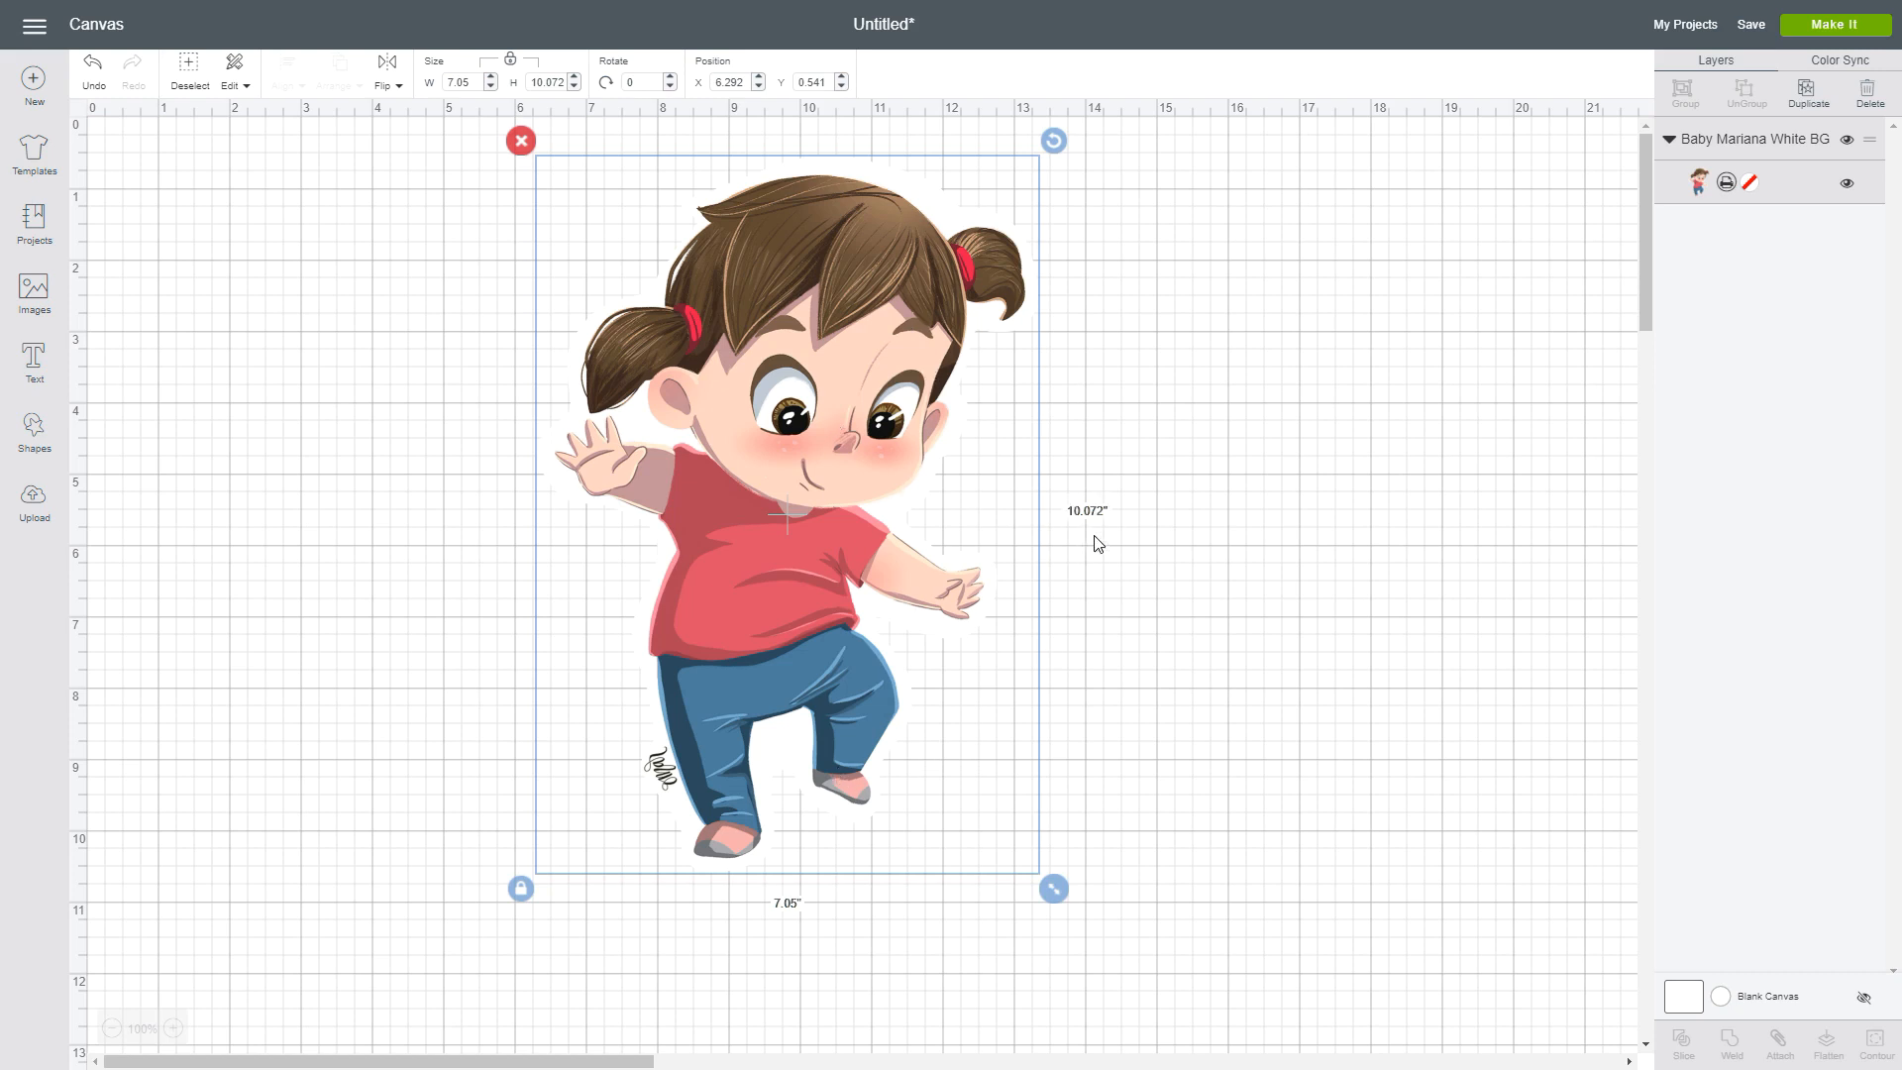
drag(473, 79, 371, 91)
text(4)
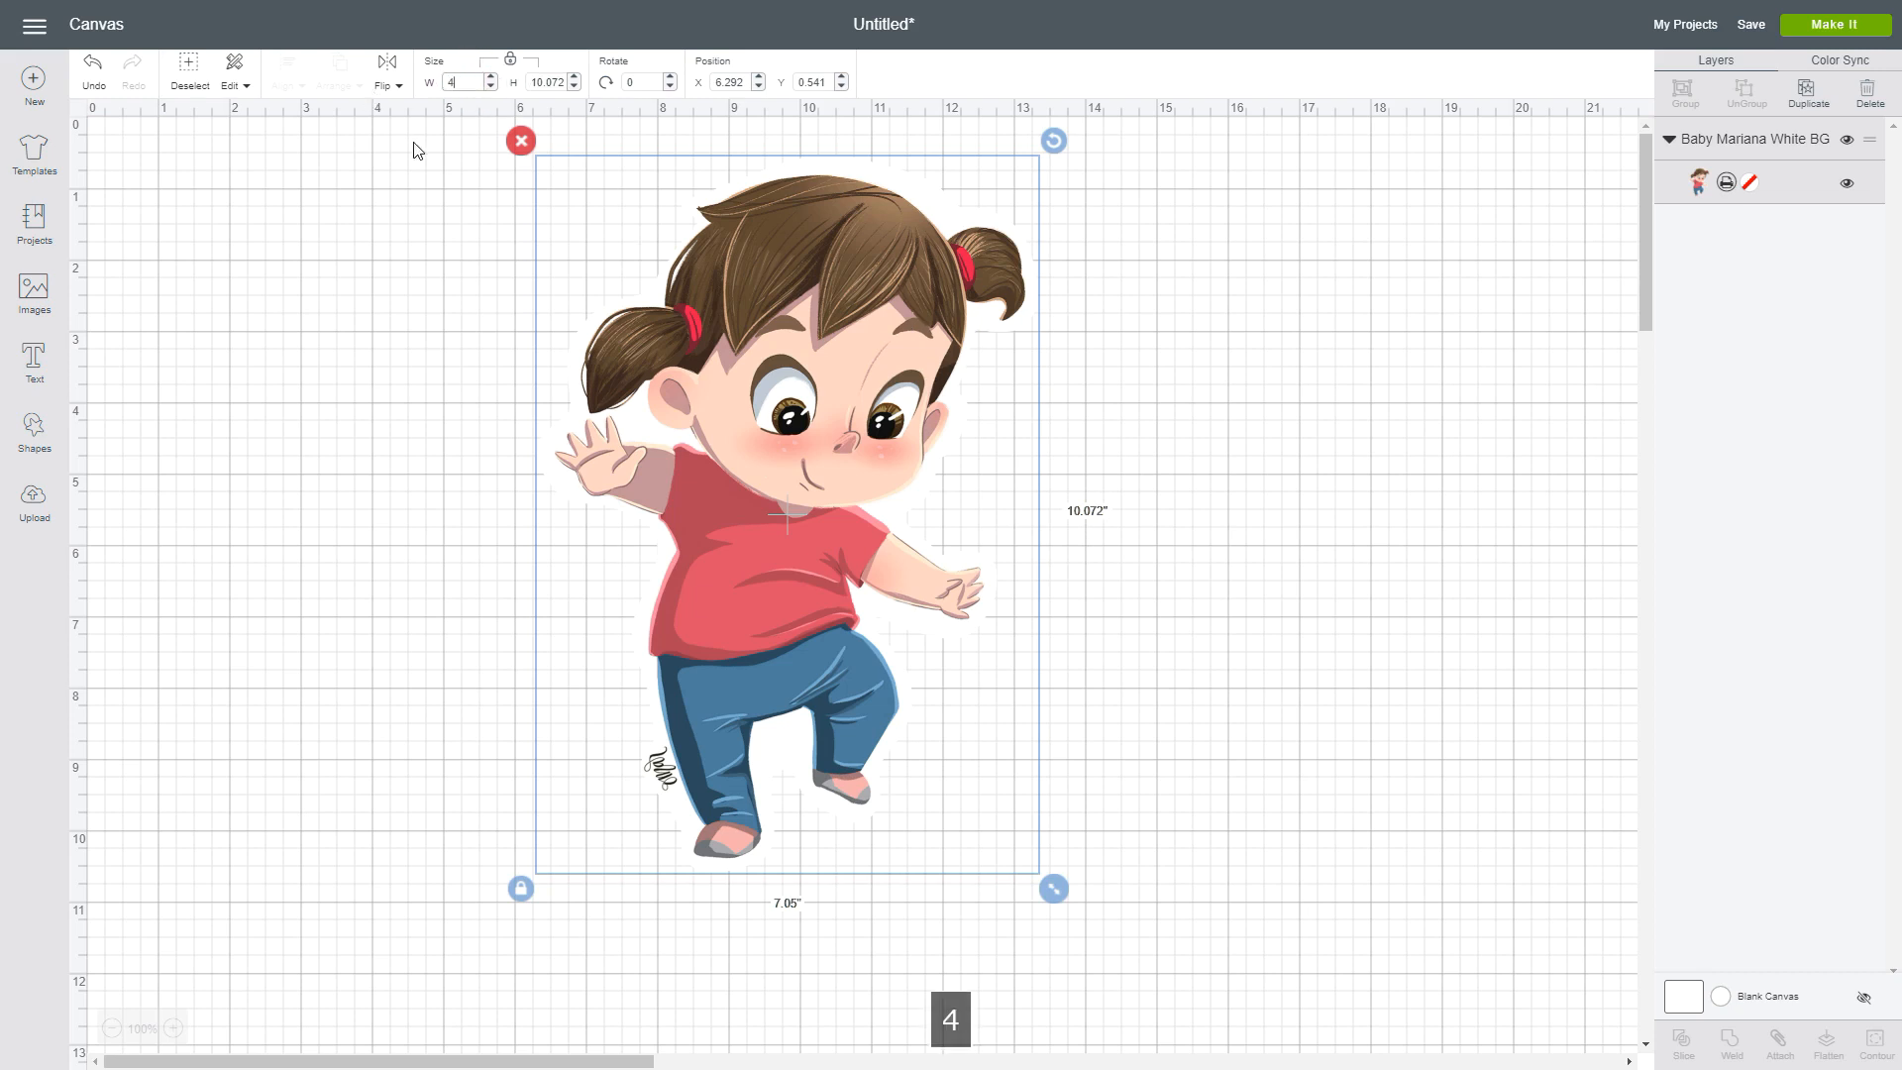
key(Tab)
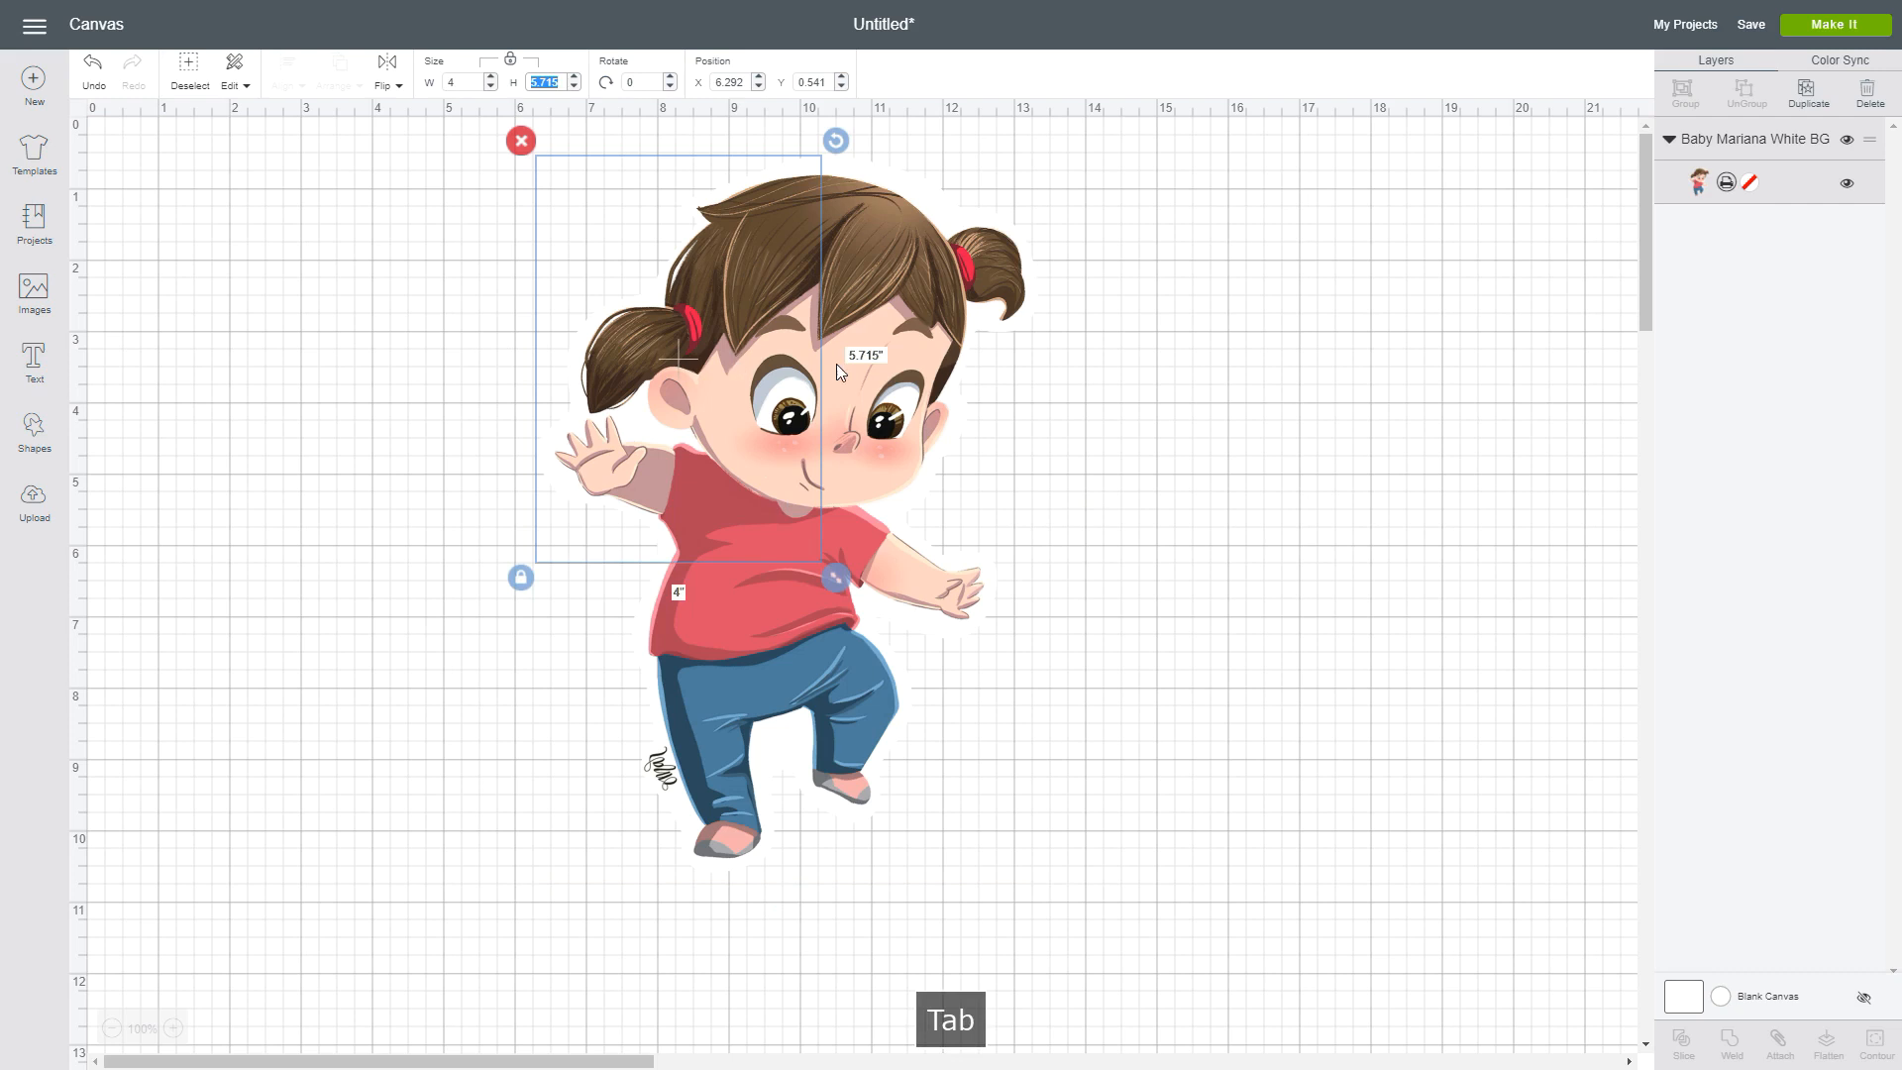
drag(709, 332, 591, 369)
click(463, 77)
click(464, 83)
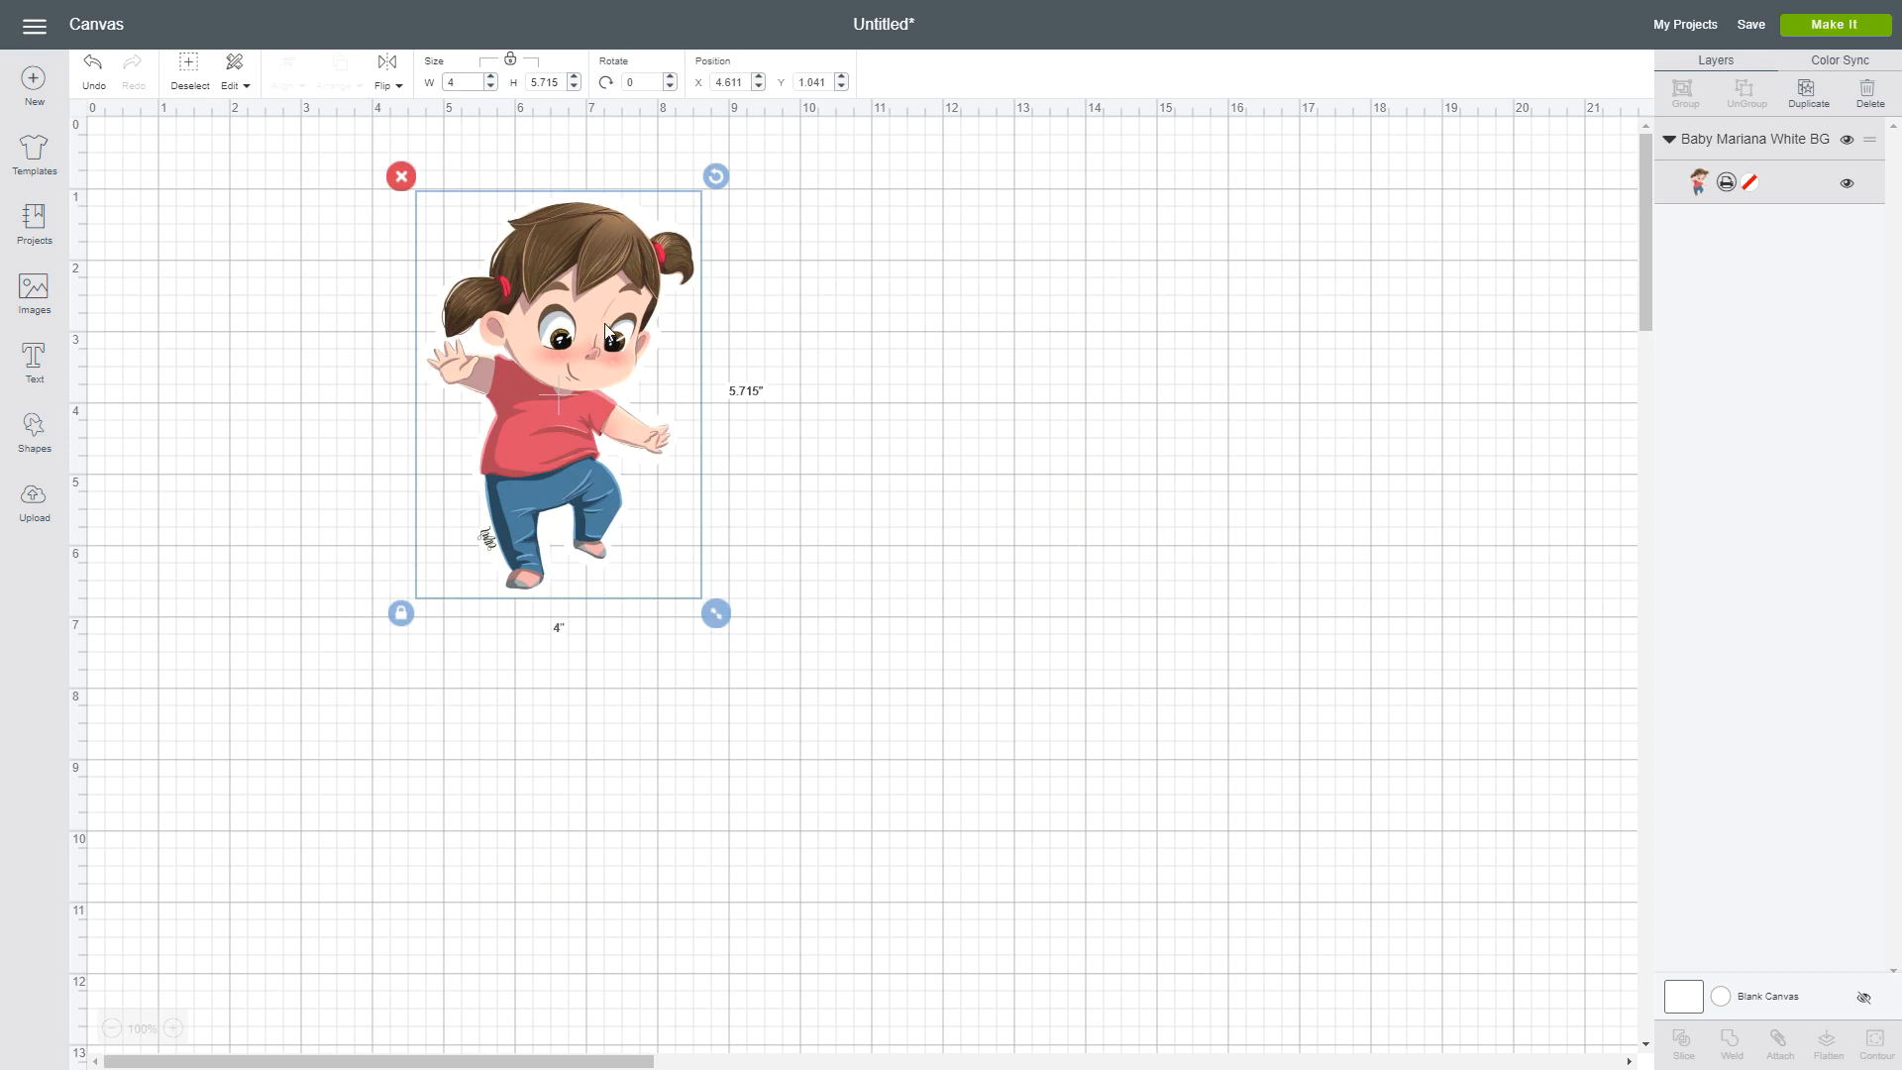
drag(602, 301, 584, 302)
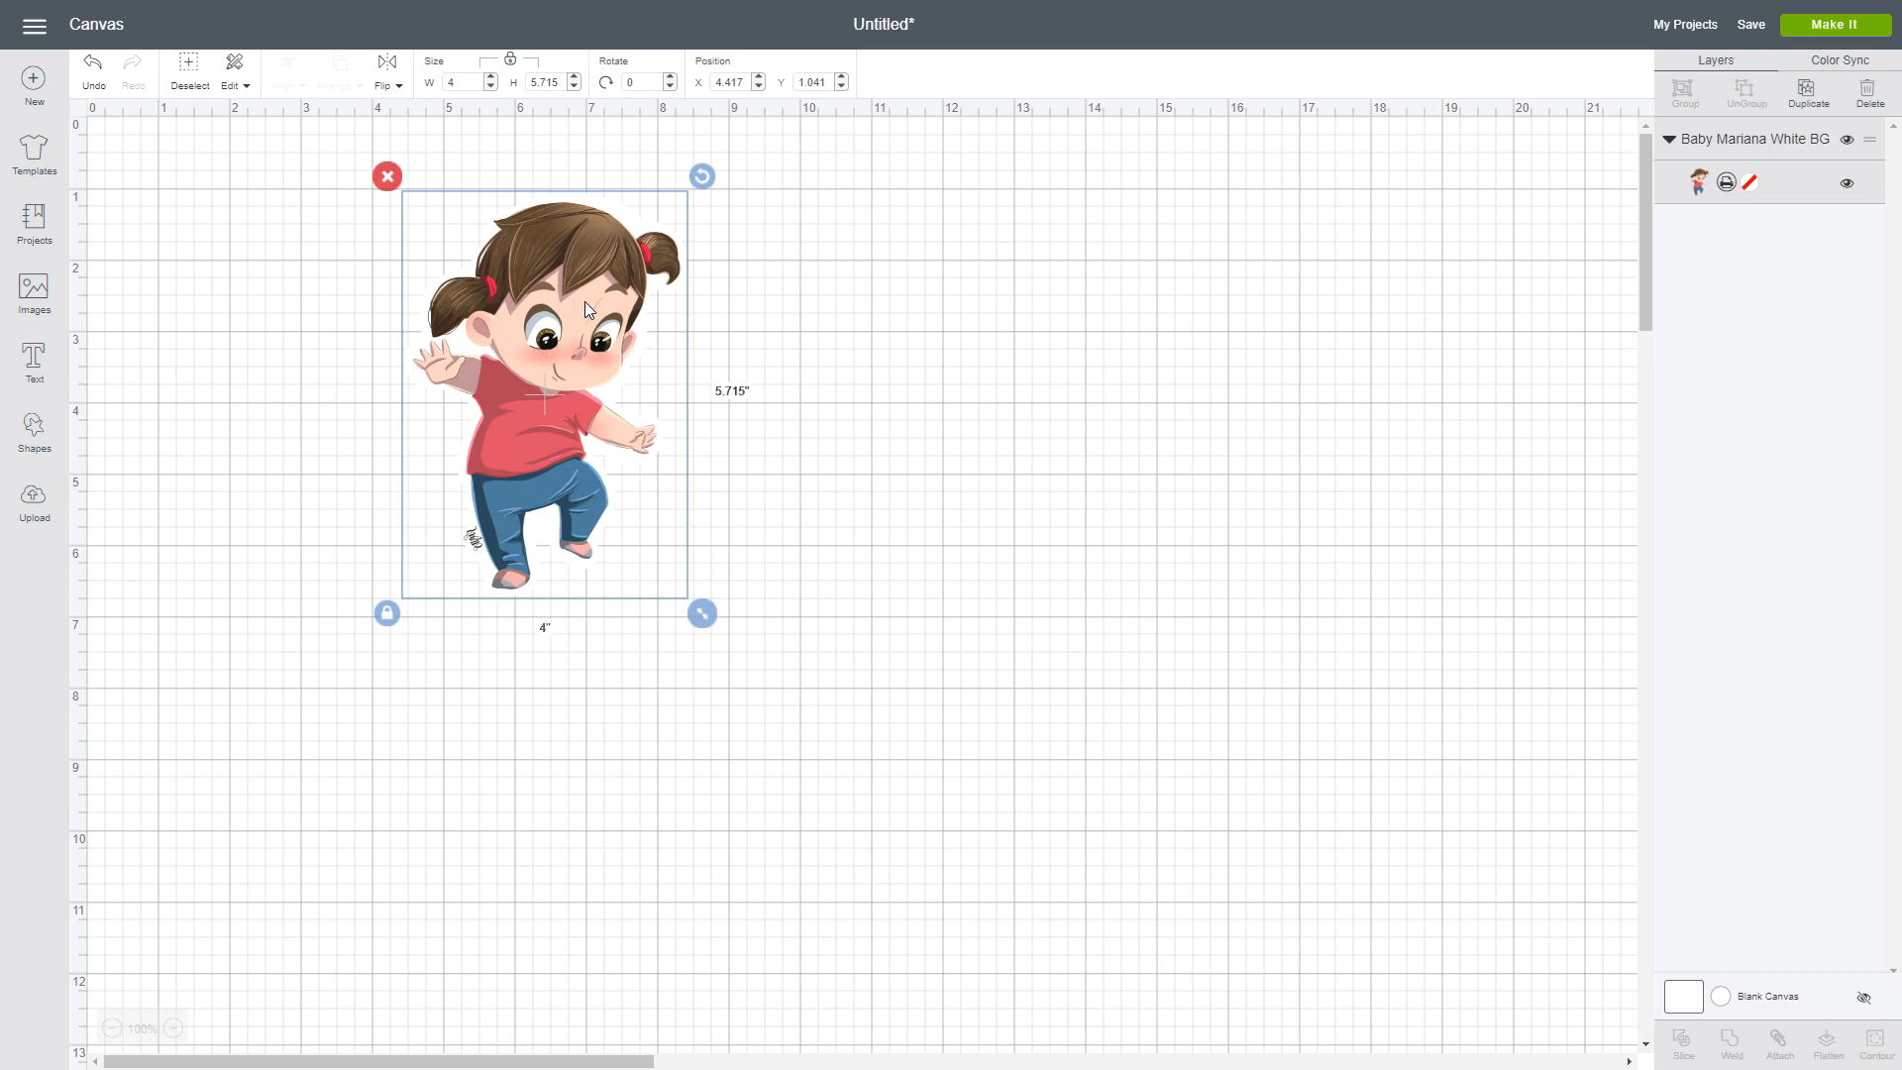
- Proceed to making the project, send it to the printer with doPDF 9 selected, and show the advanced print options
click(1833, 26)
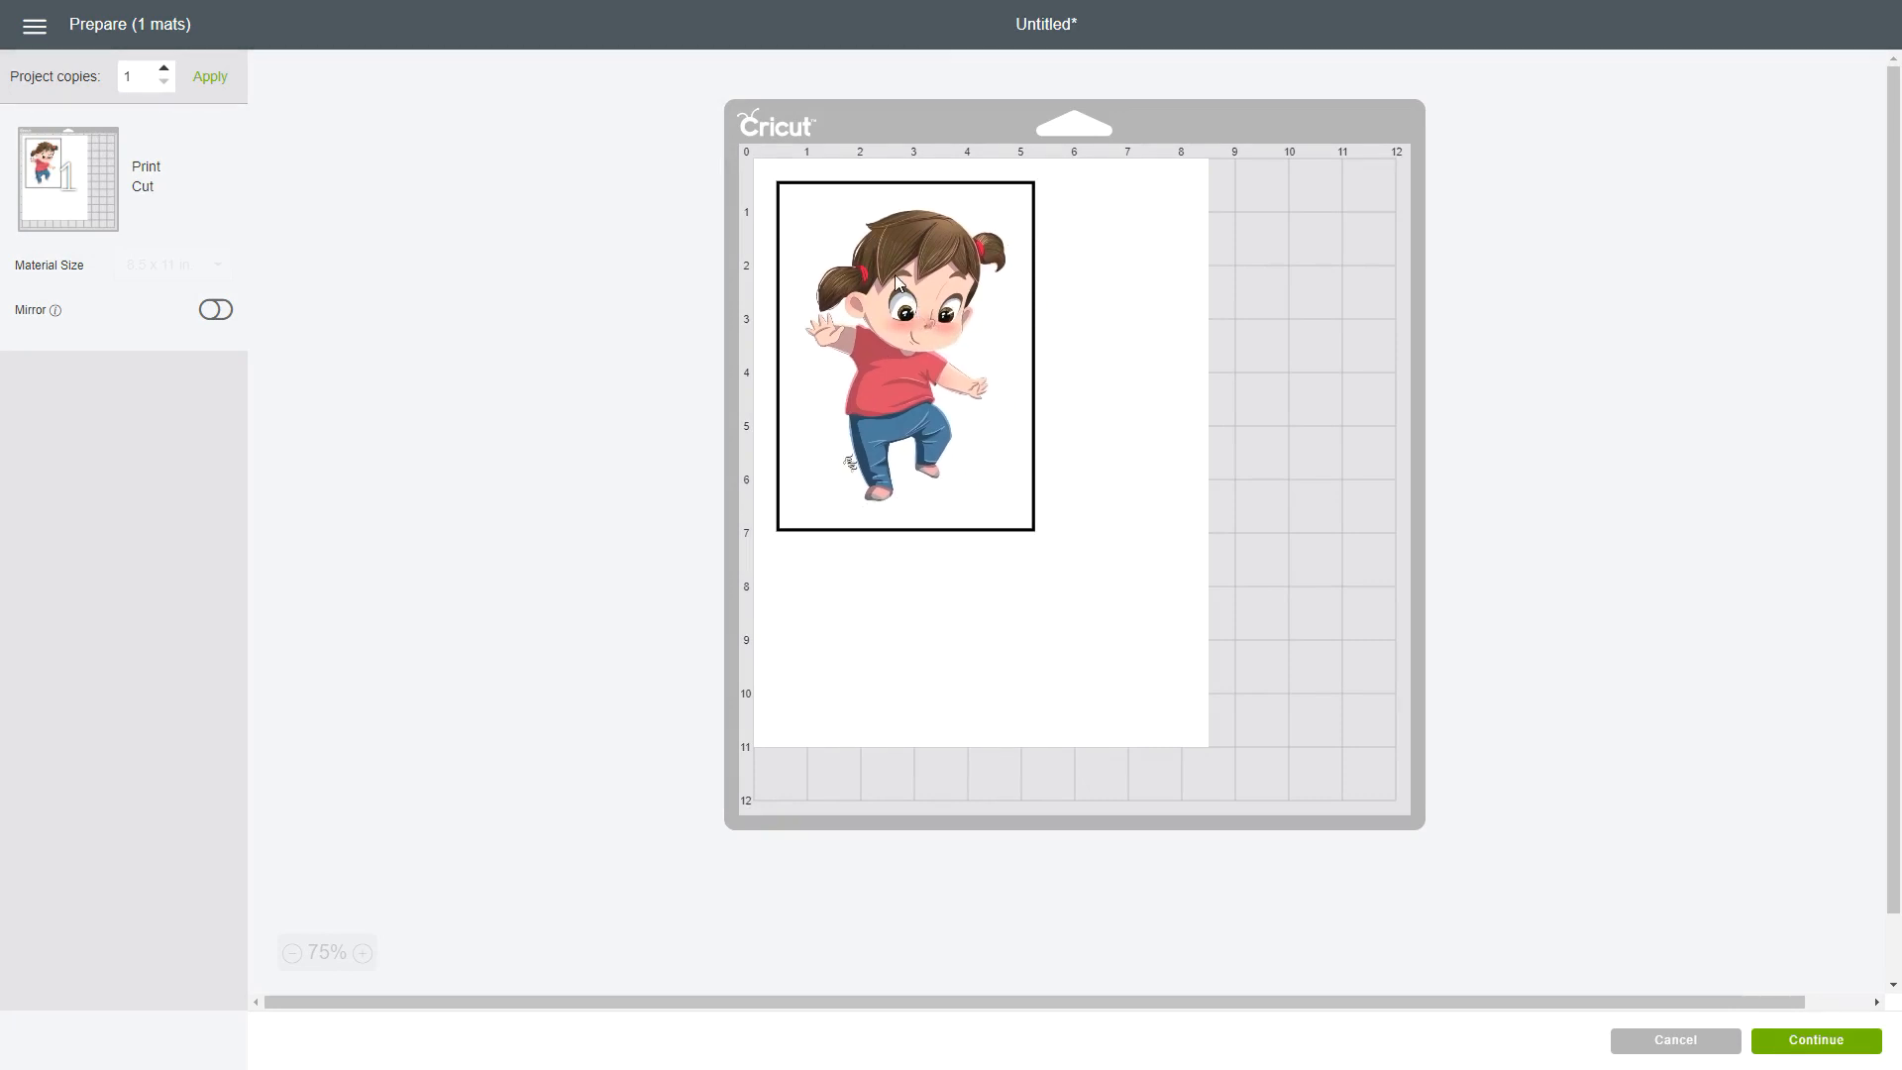
click(1788, 1040)
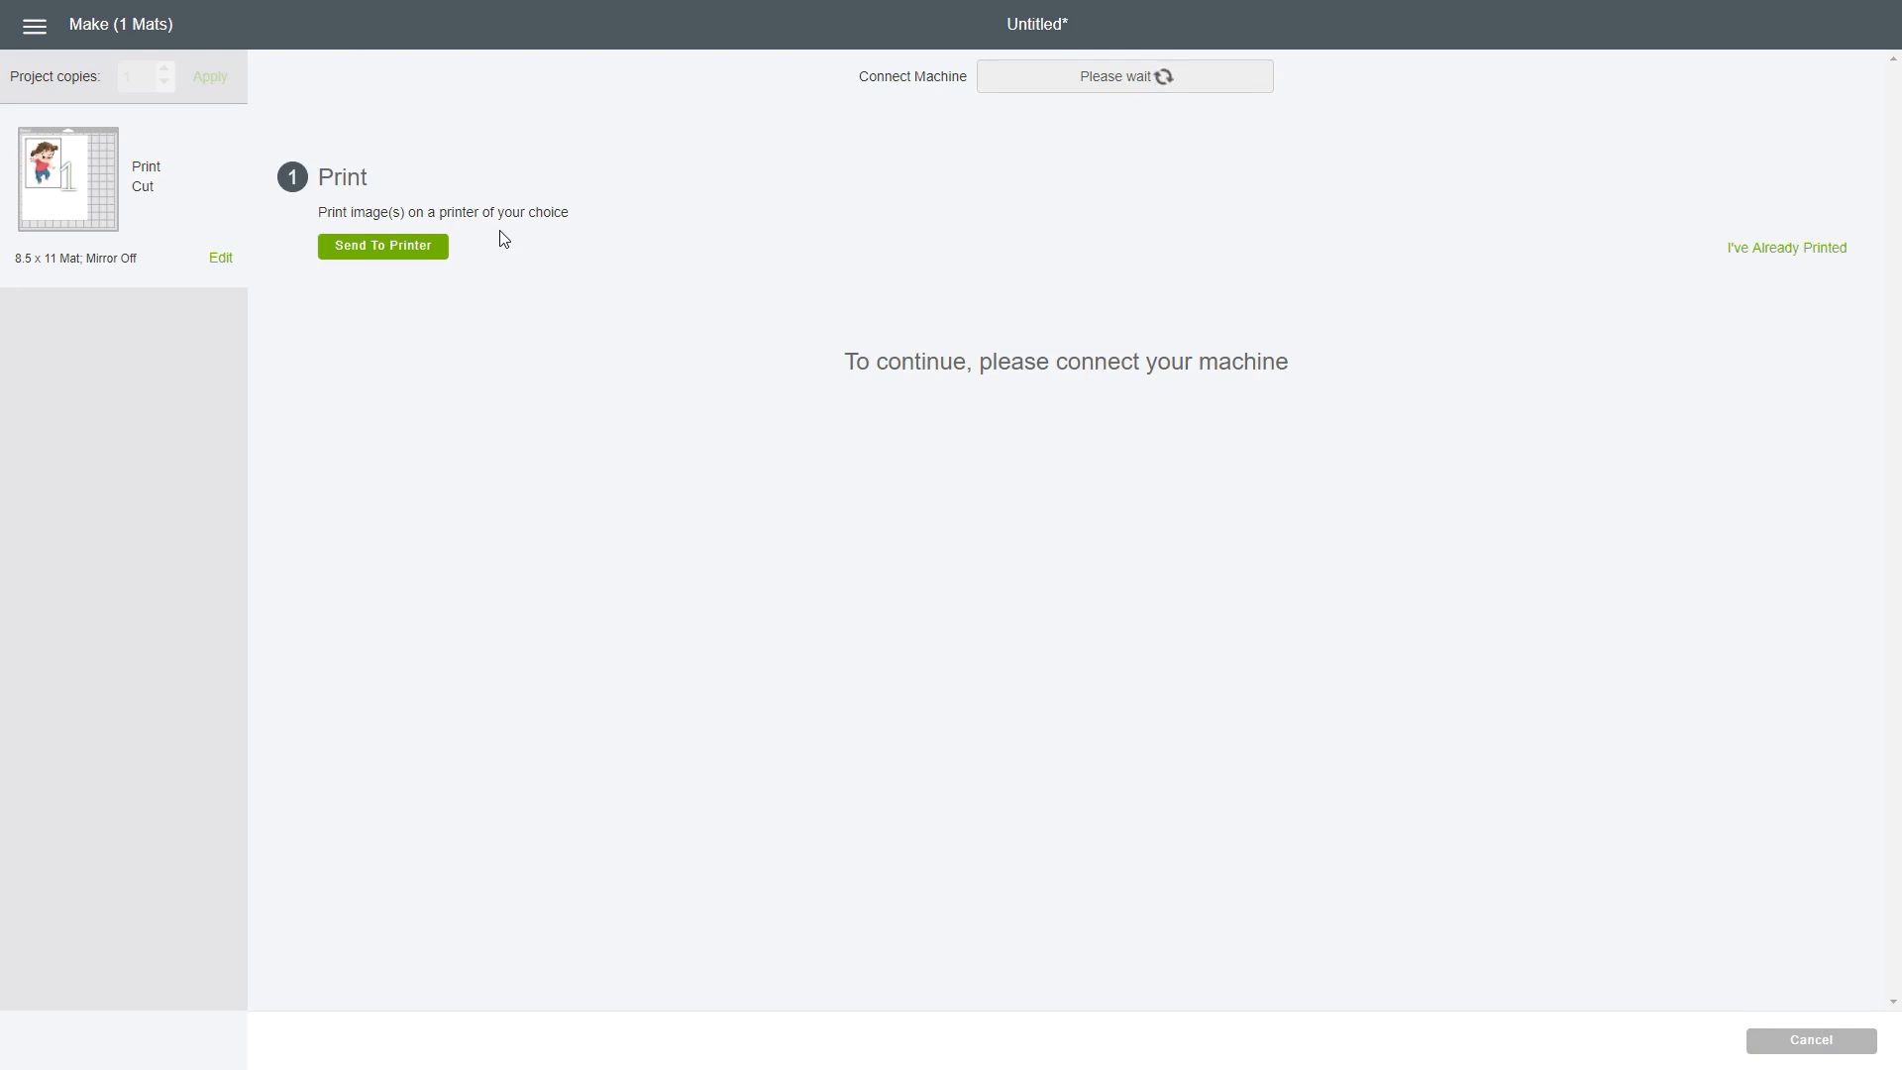
click(389, 231)
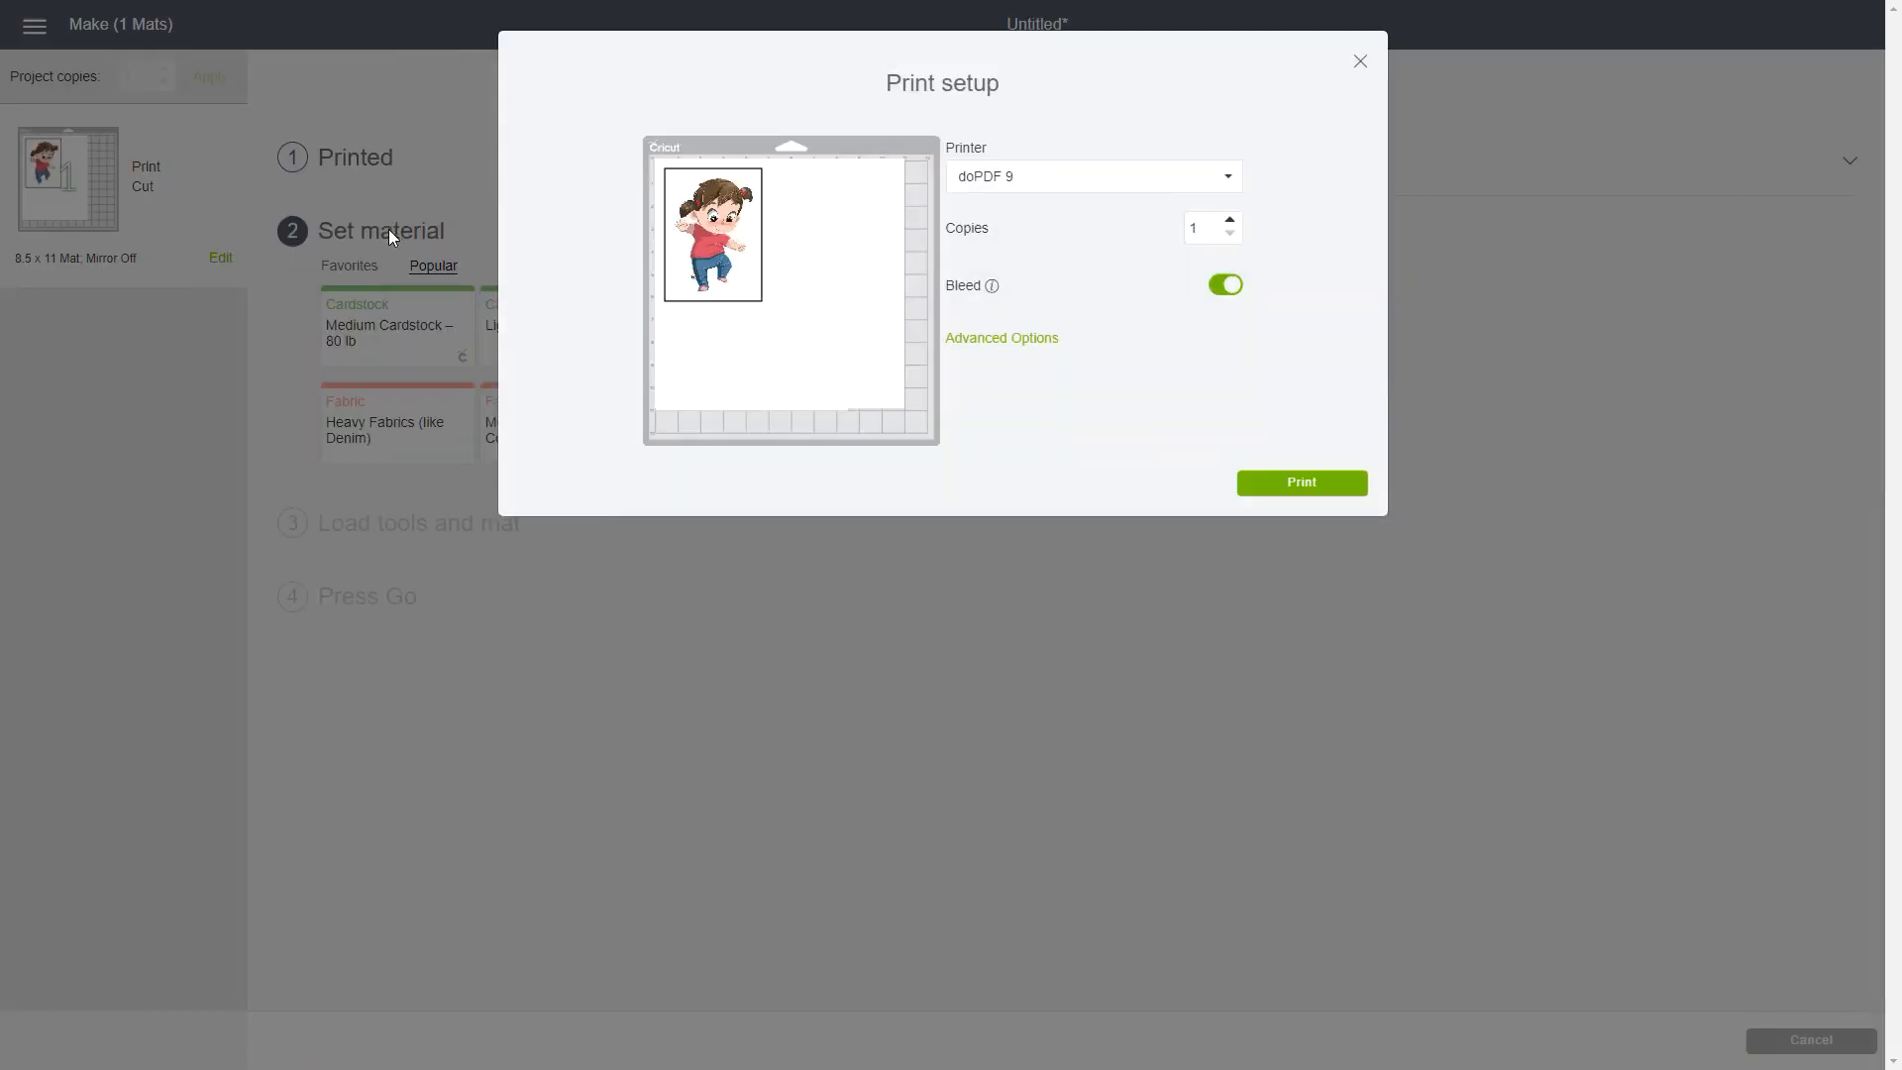
click(1053, 178)
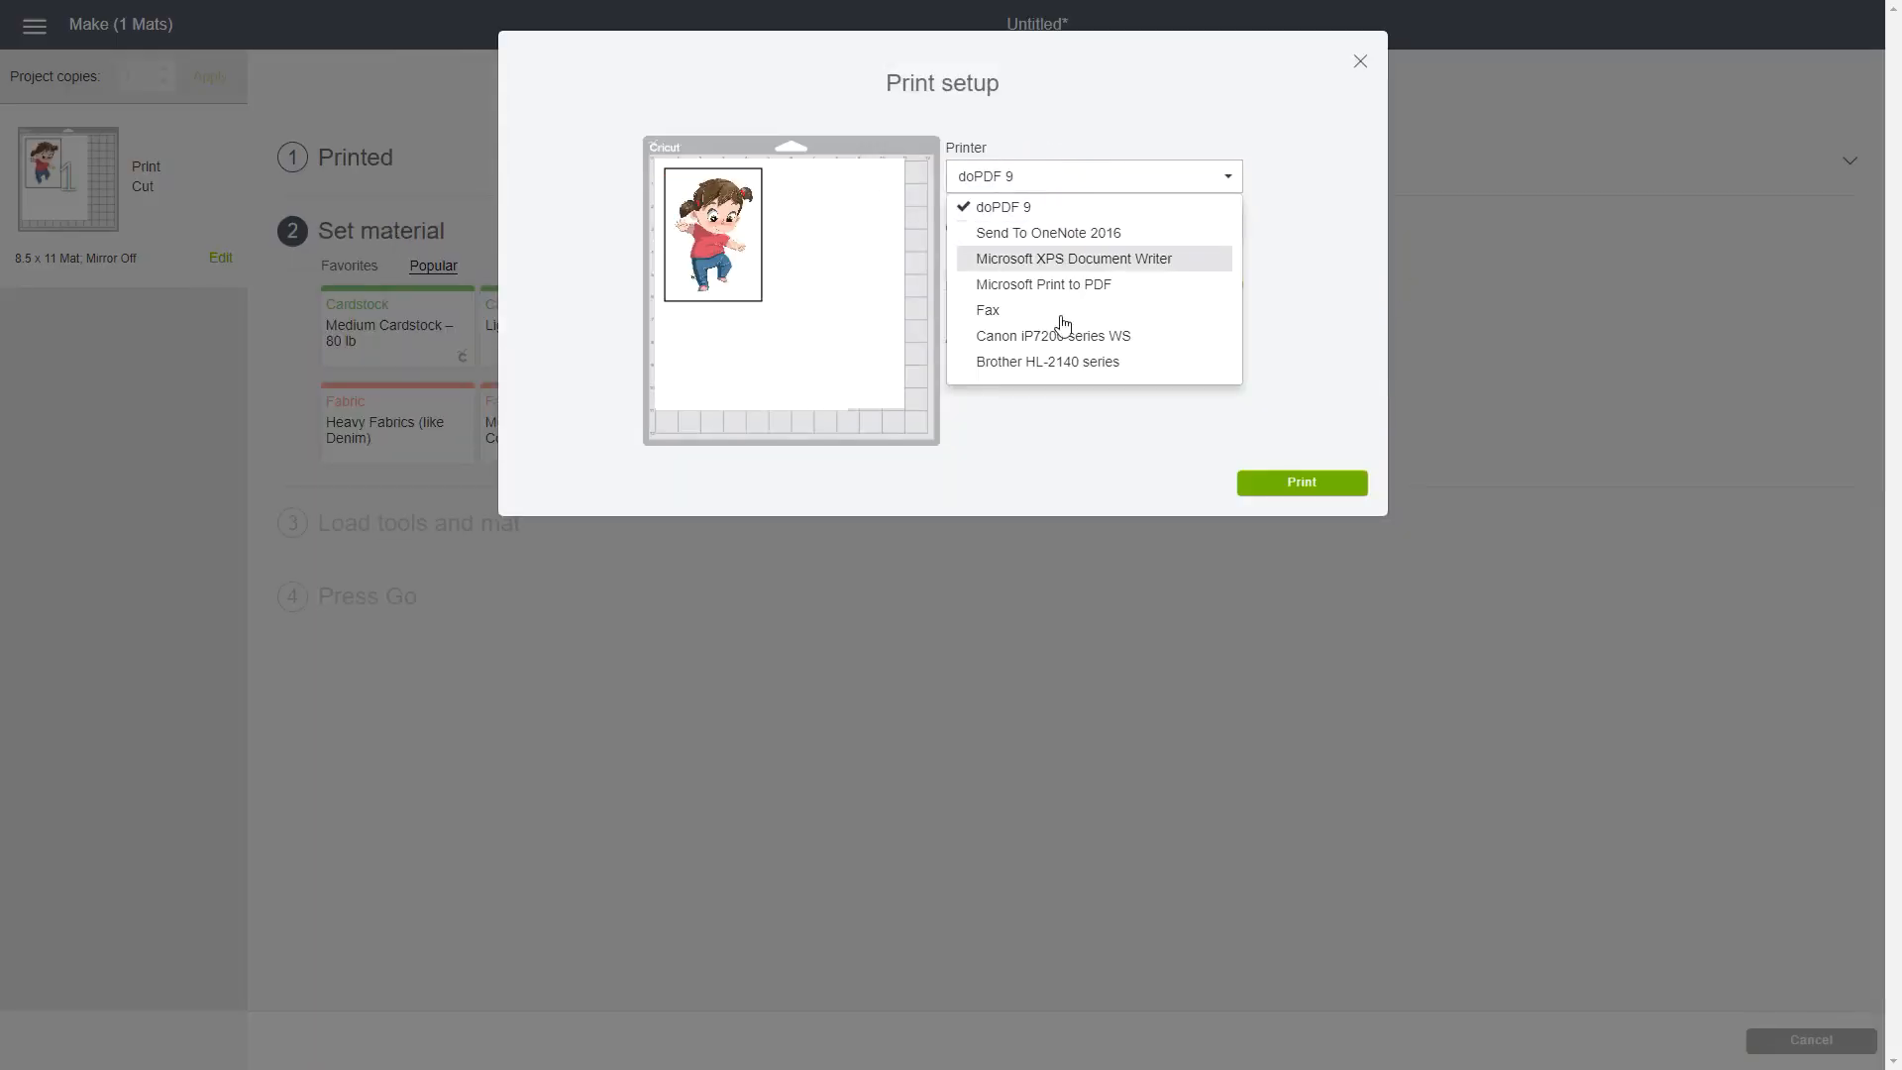
click(1004, 208)
click(1020, 345)
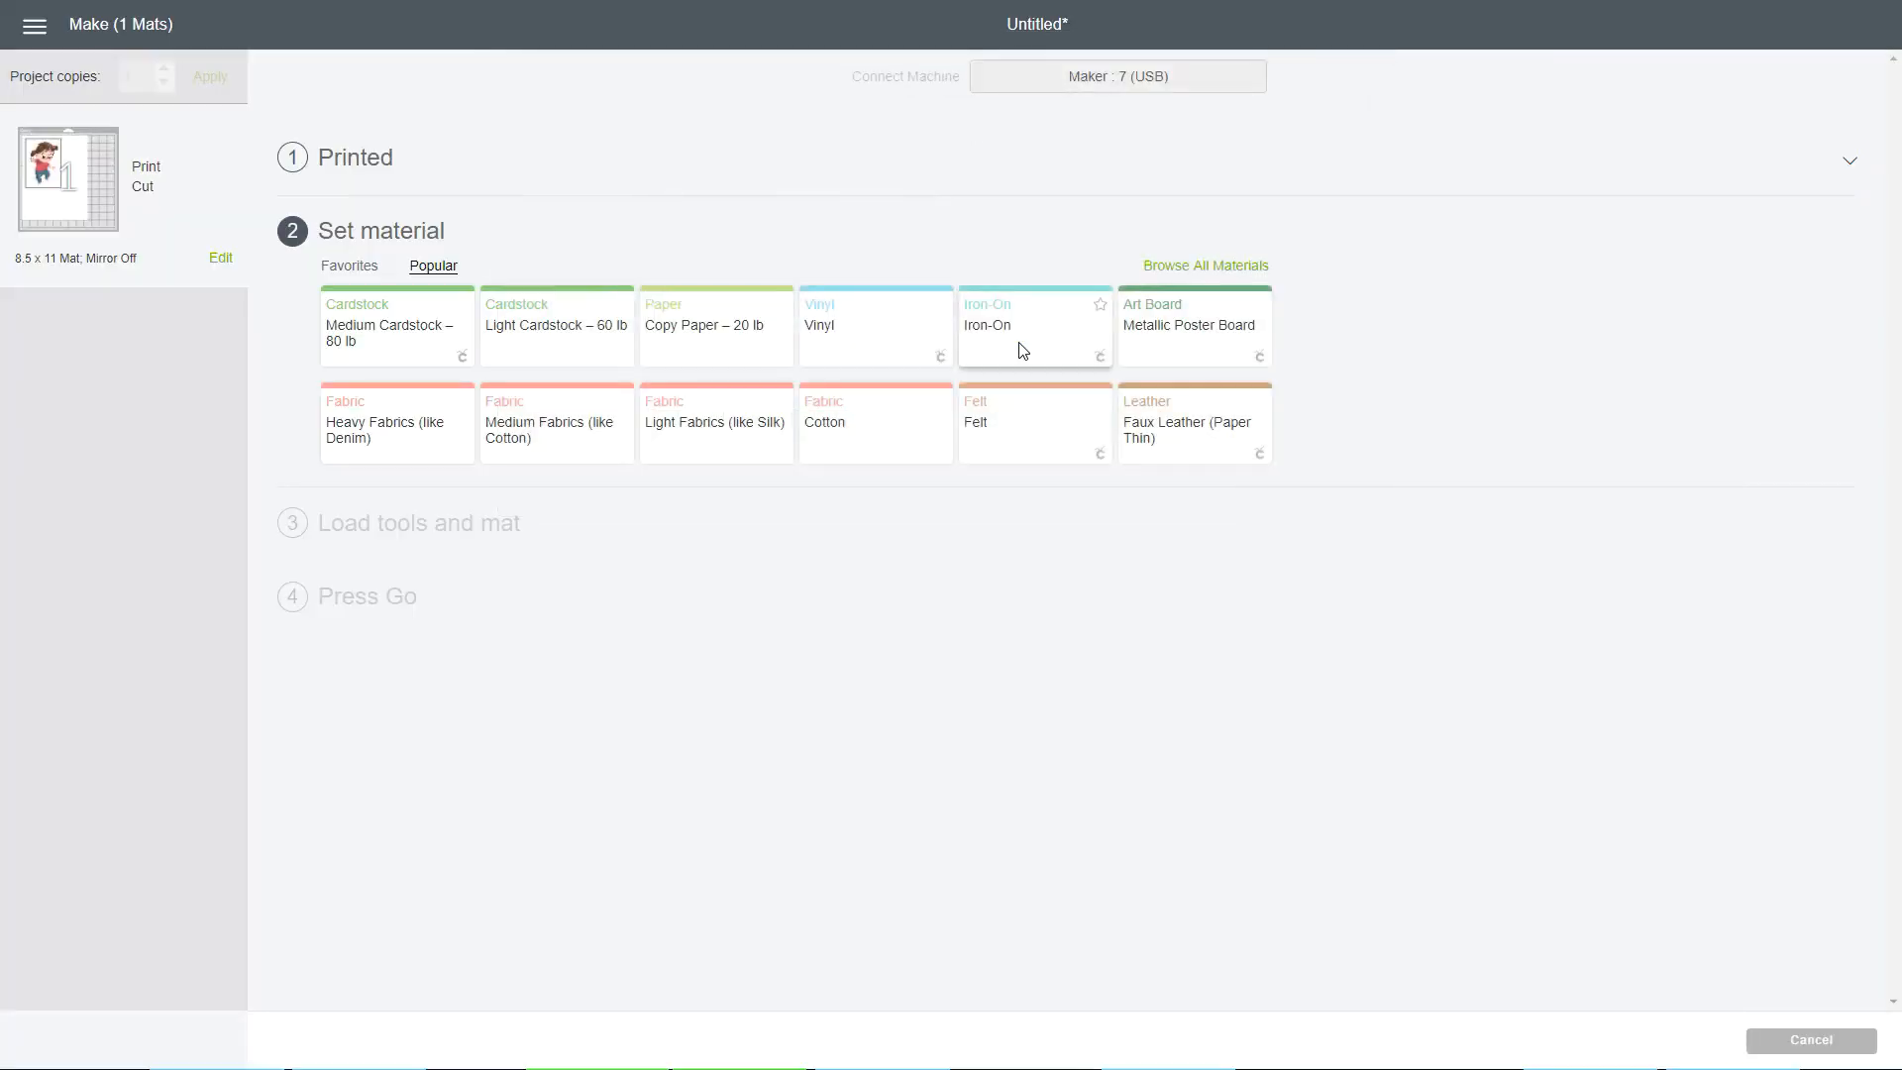
- Set the doPDF 9 printing preferences to Letter page size, 300 dpi resolution and 100% scale
drag(336, 44, 1156, 153)
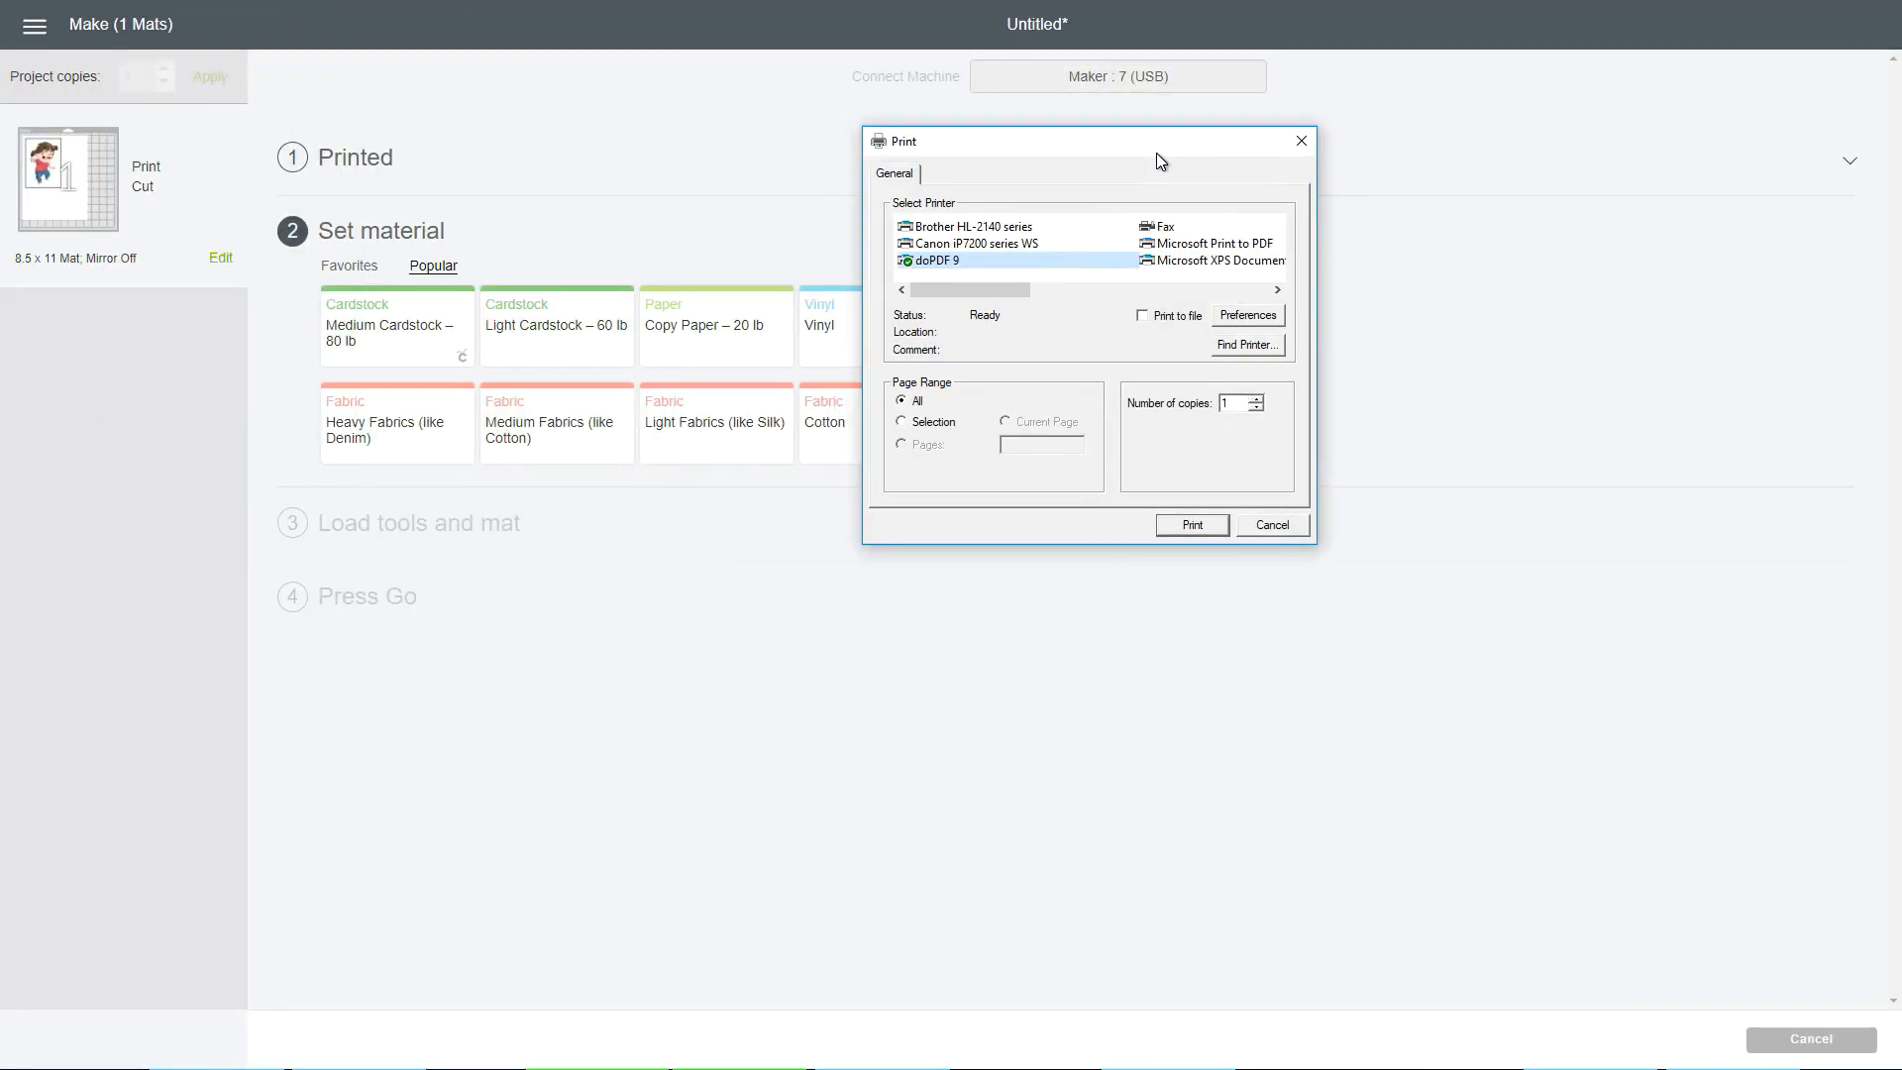
click(1247, 315)
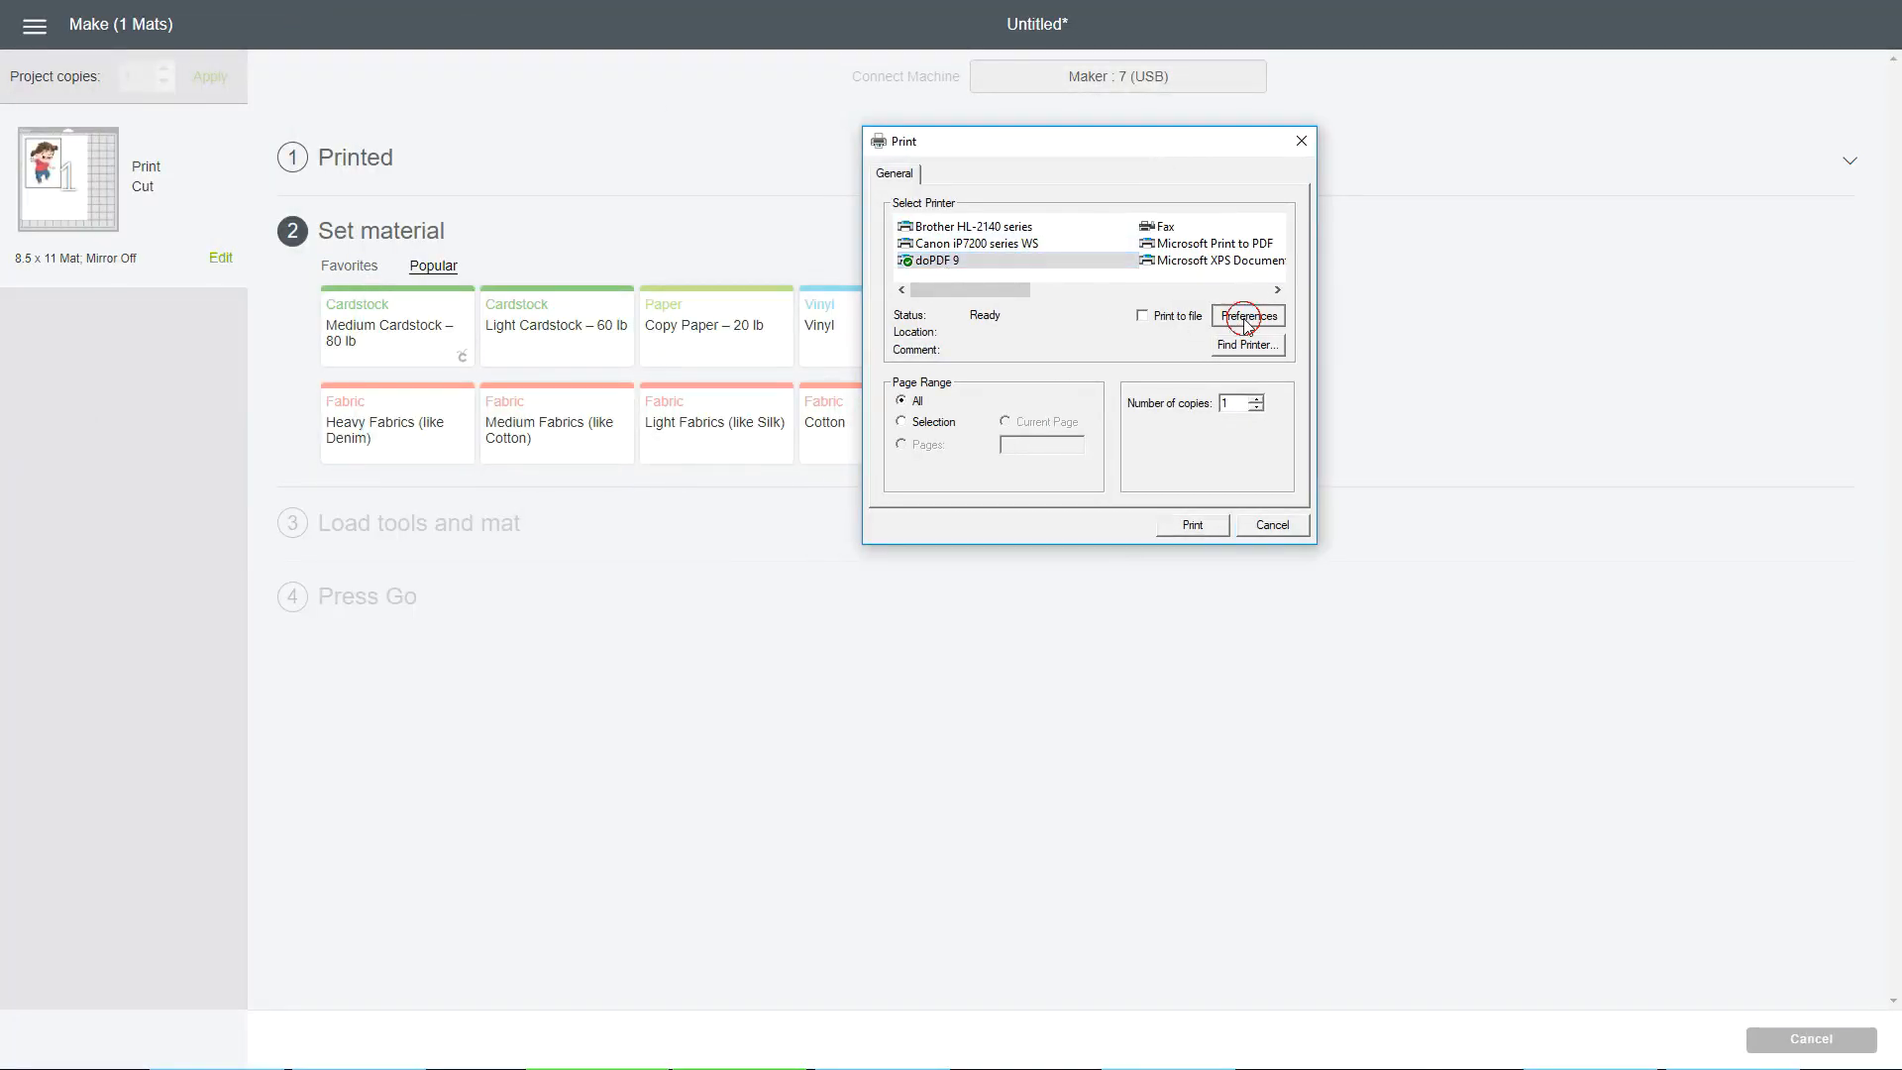
click(1040, 322)
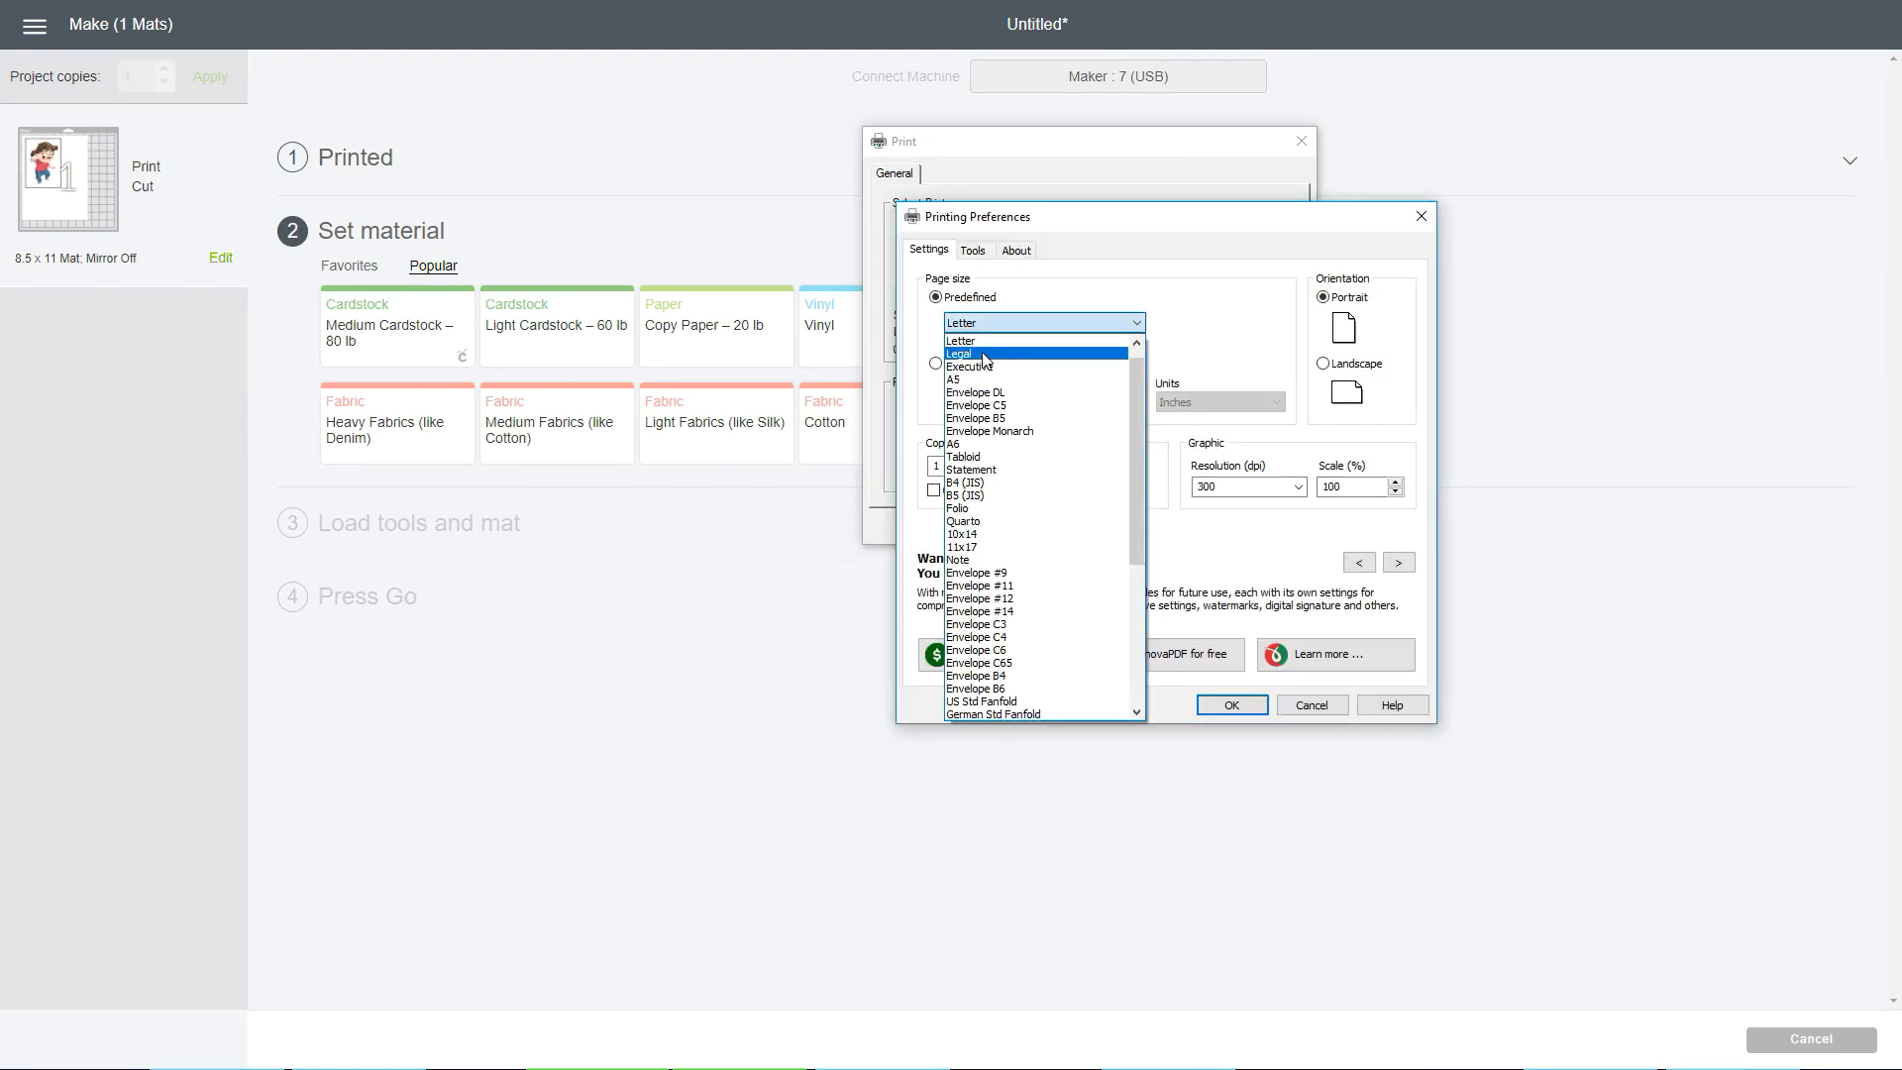
click(975, 347)
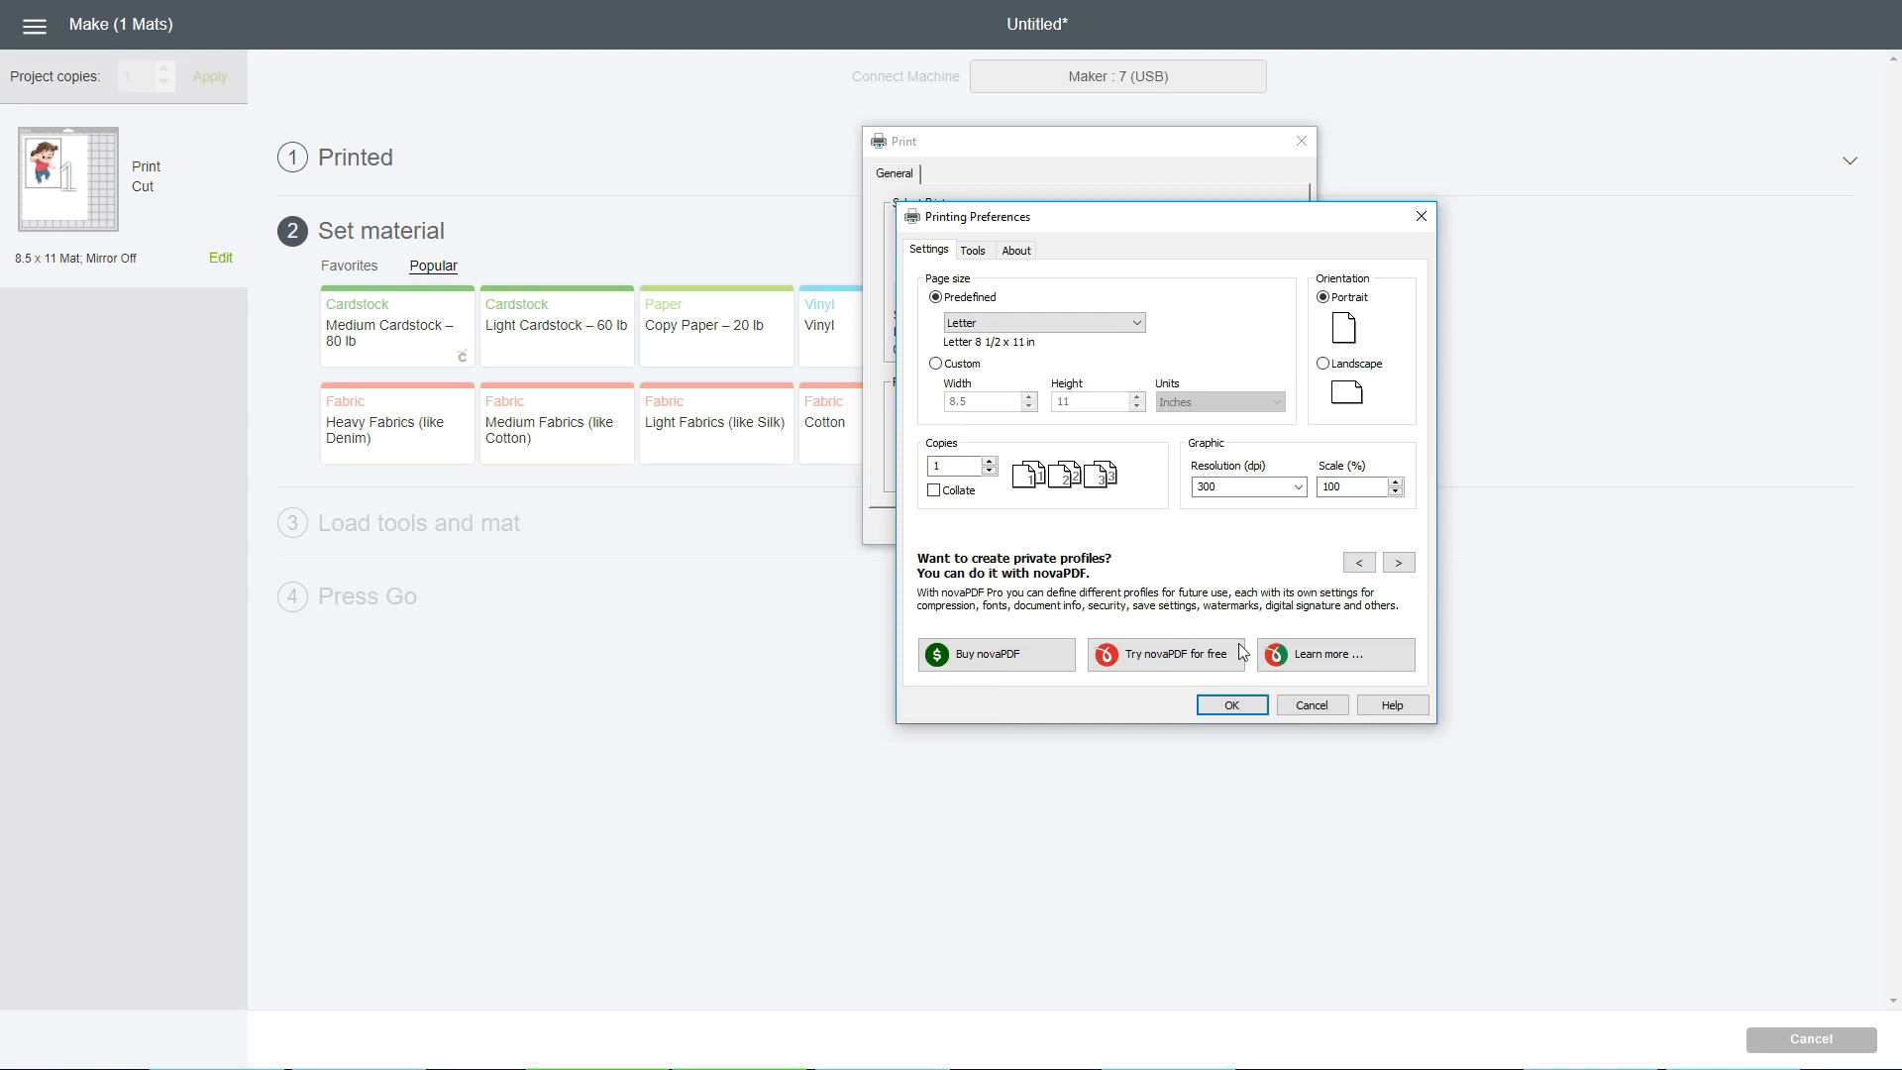
click(1286, 491)
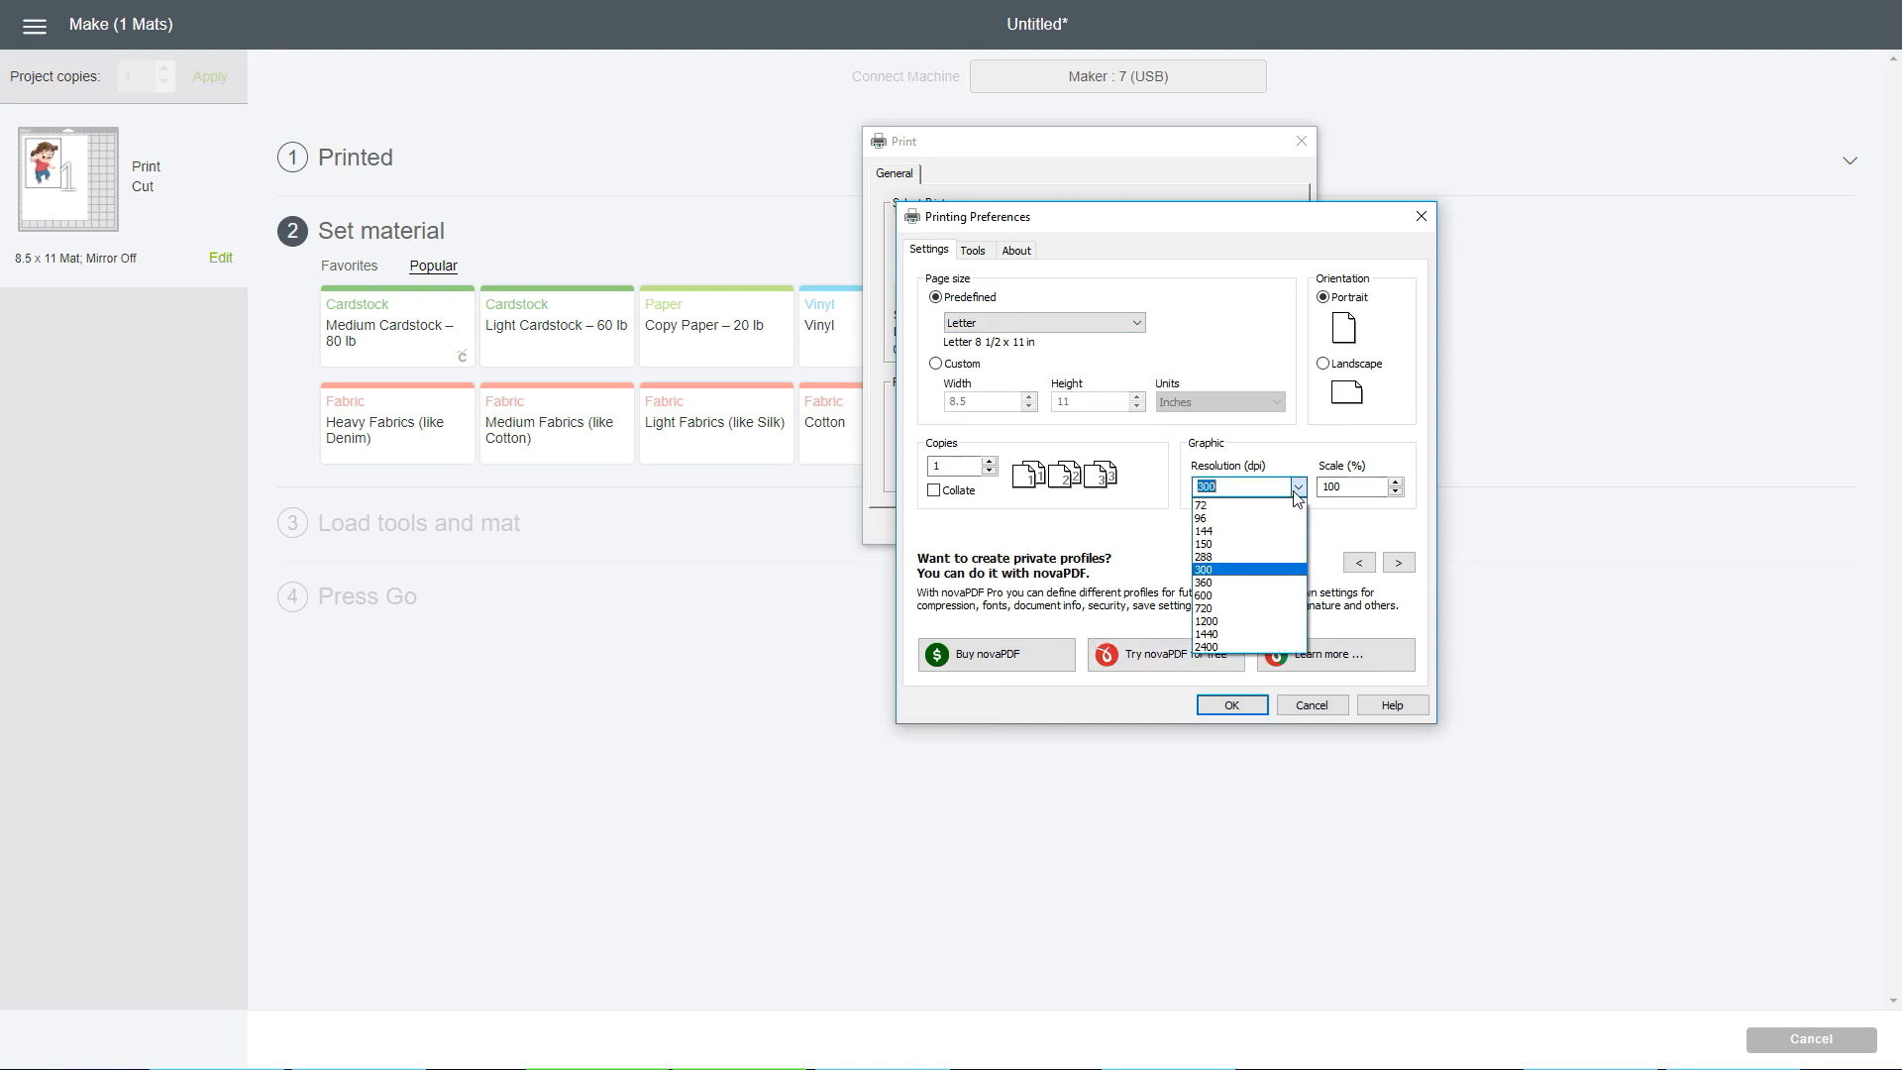
click(1261, 565)
double_click(1342, 489)
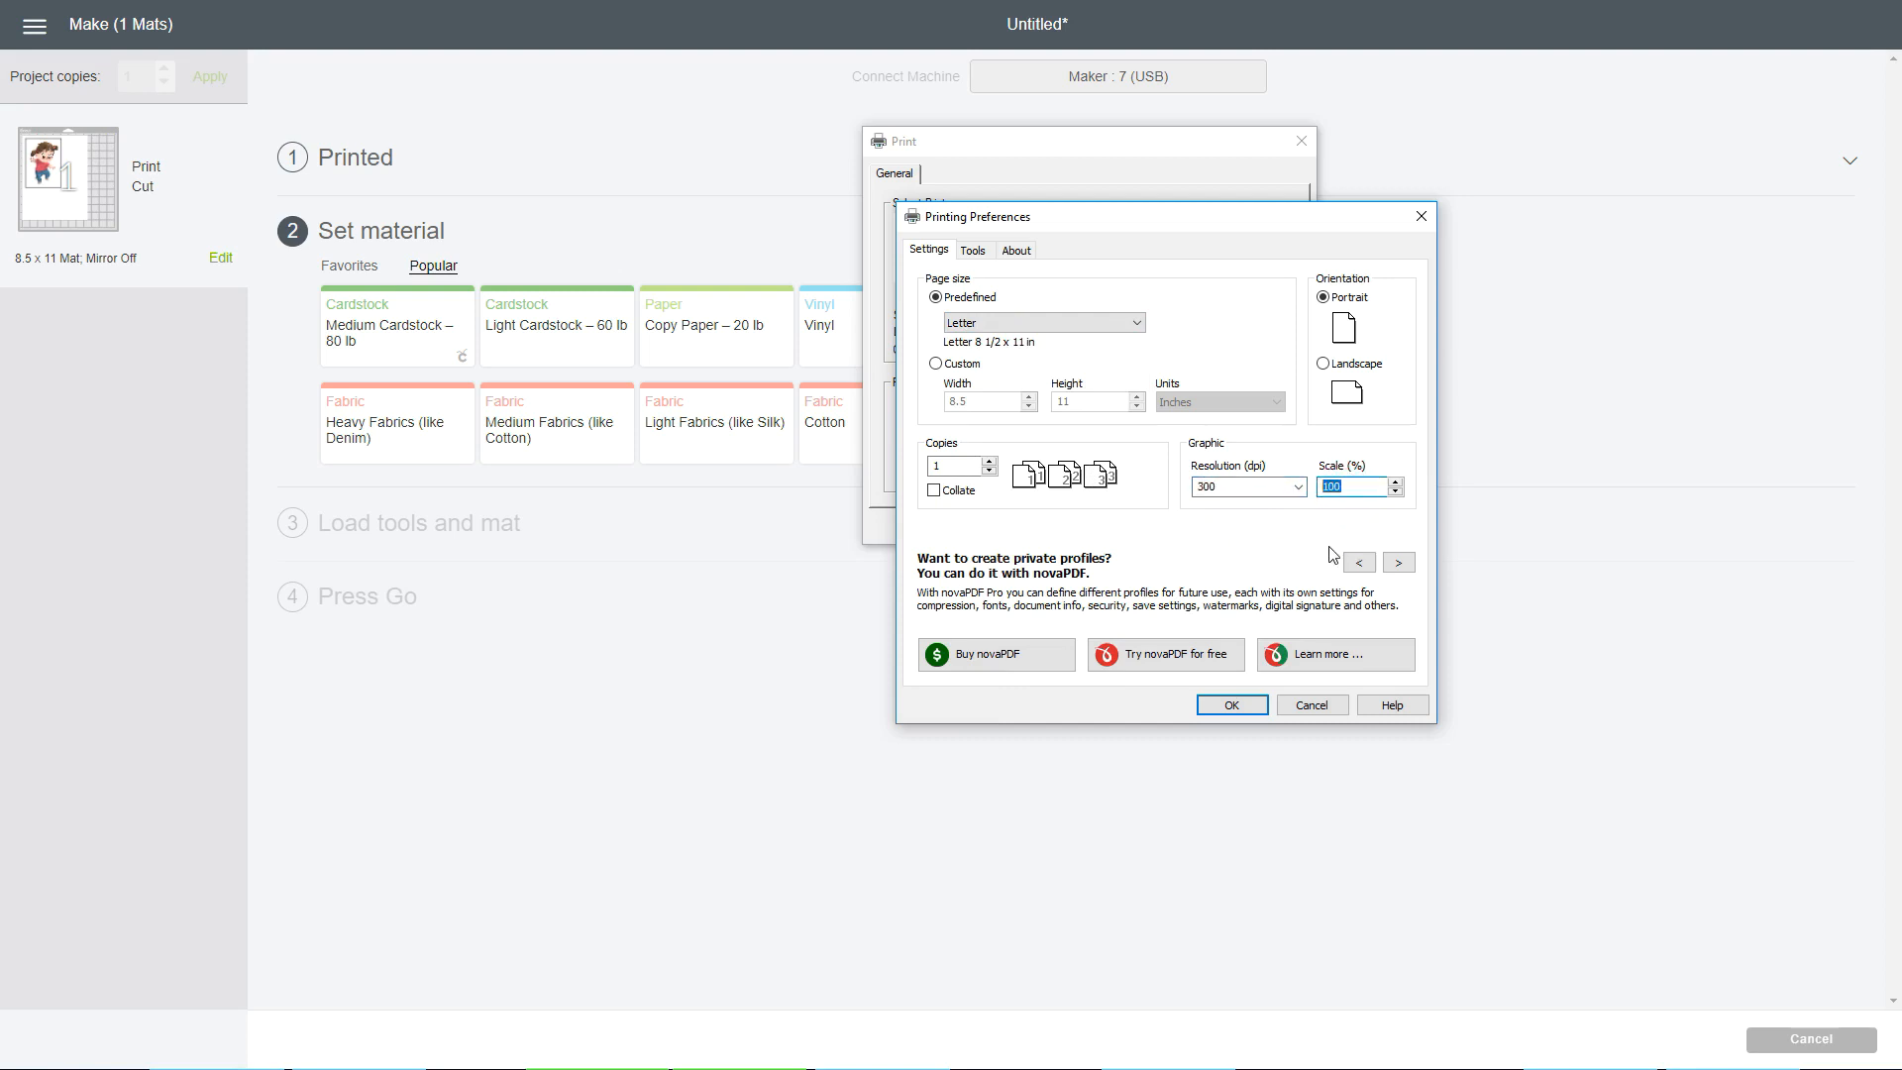
click(1240, 706)
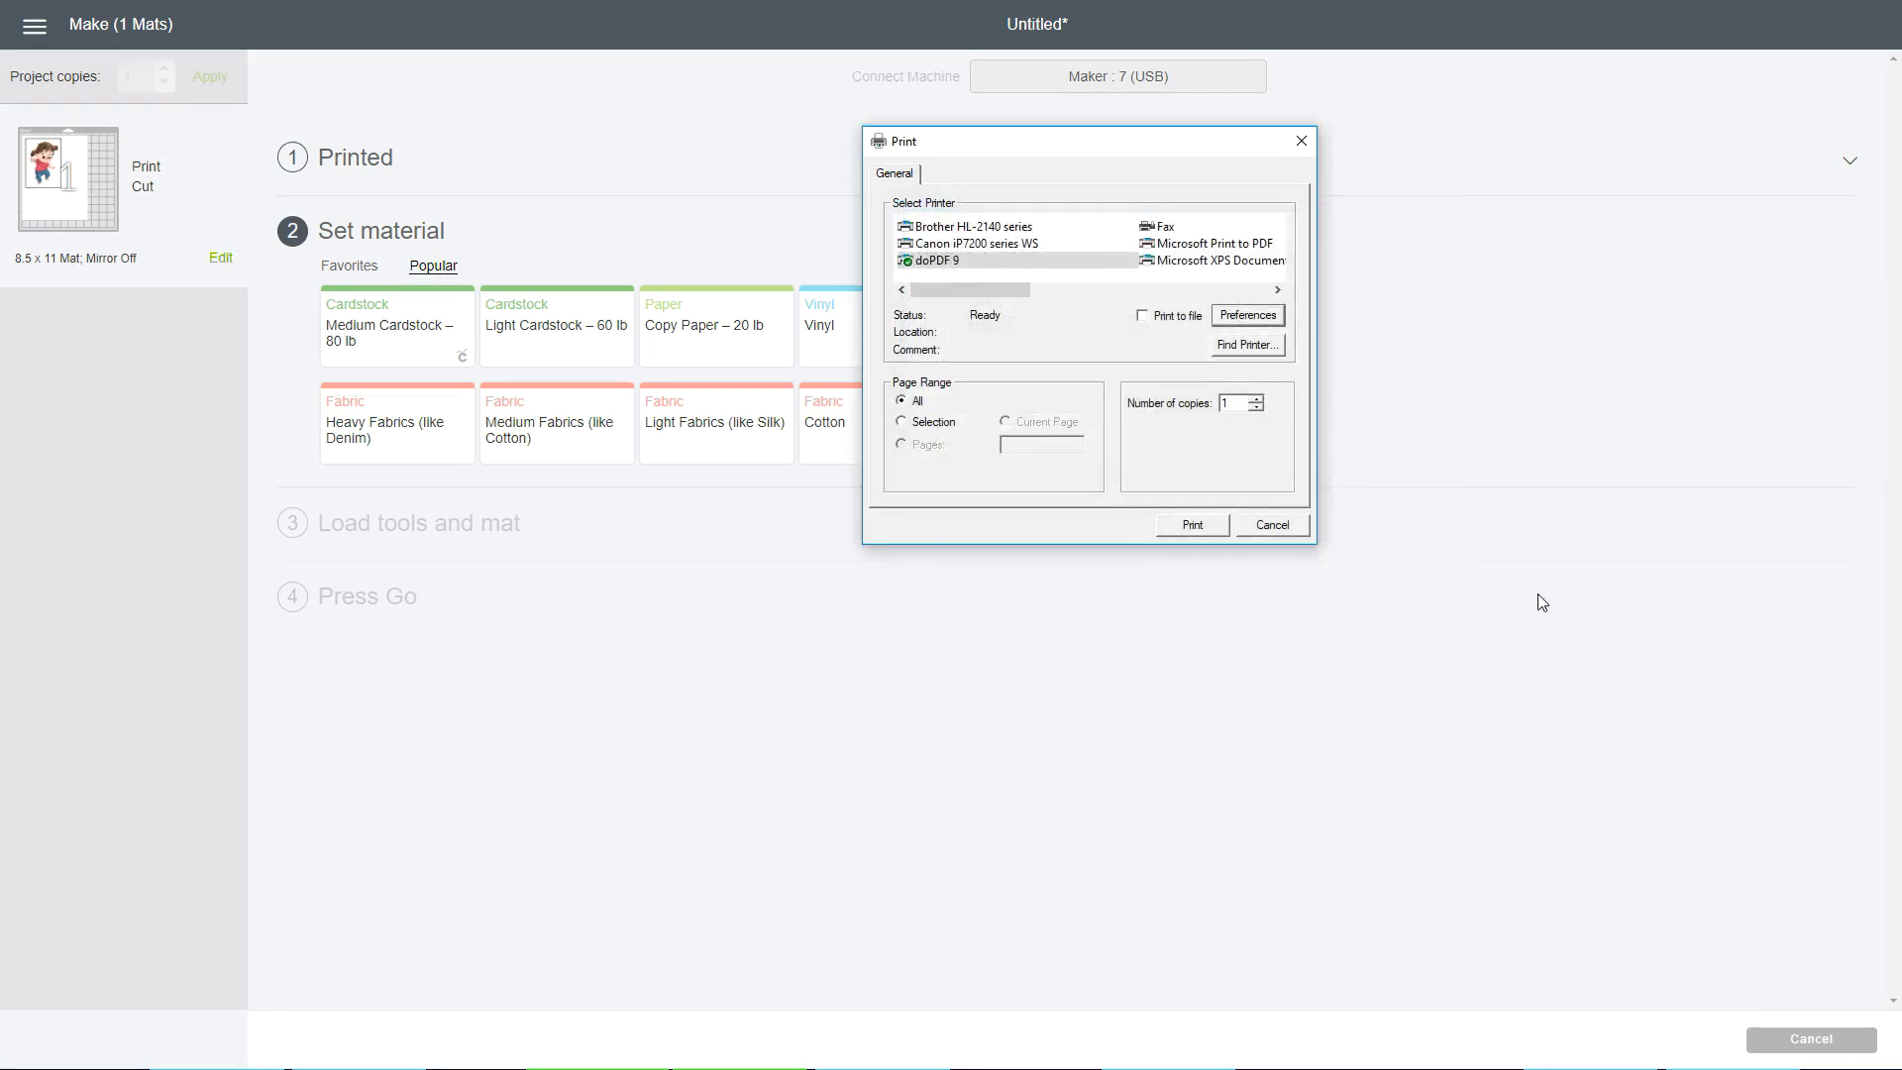
- Print to a best-quality PDF saved as Cricut Print then Cut.pdf in the postcard project folder on My Passport (Y:)
click(1193, 525)
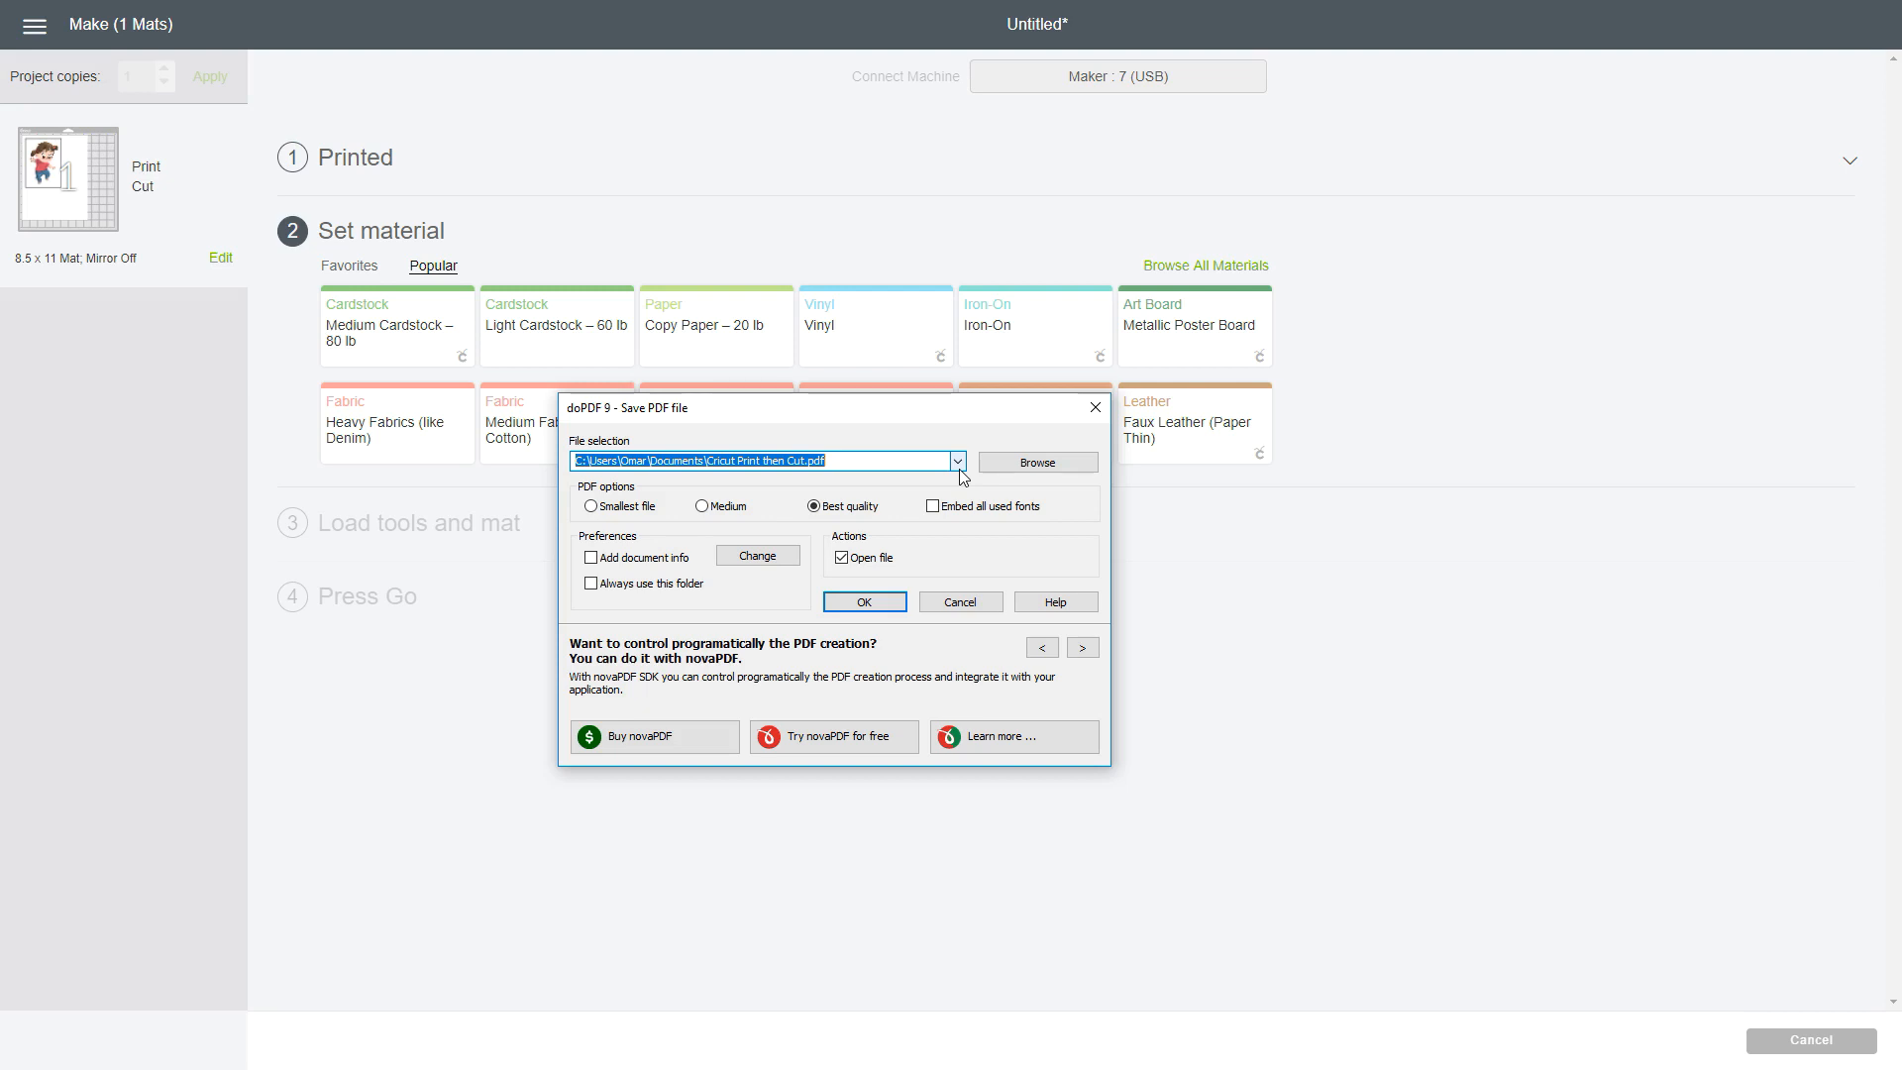
click(1037, 463)
click(644, 603)
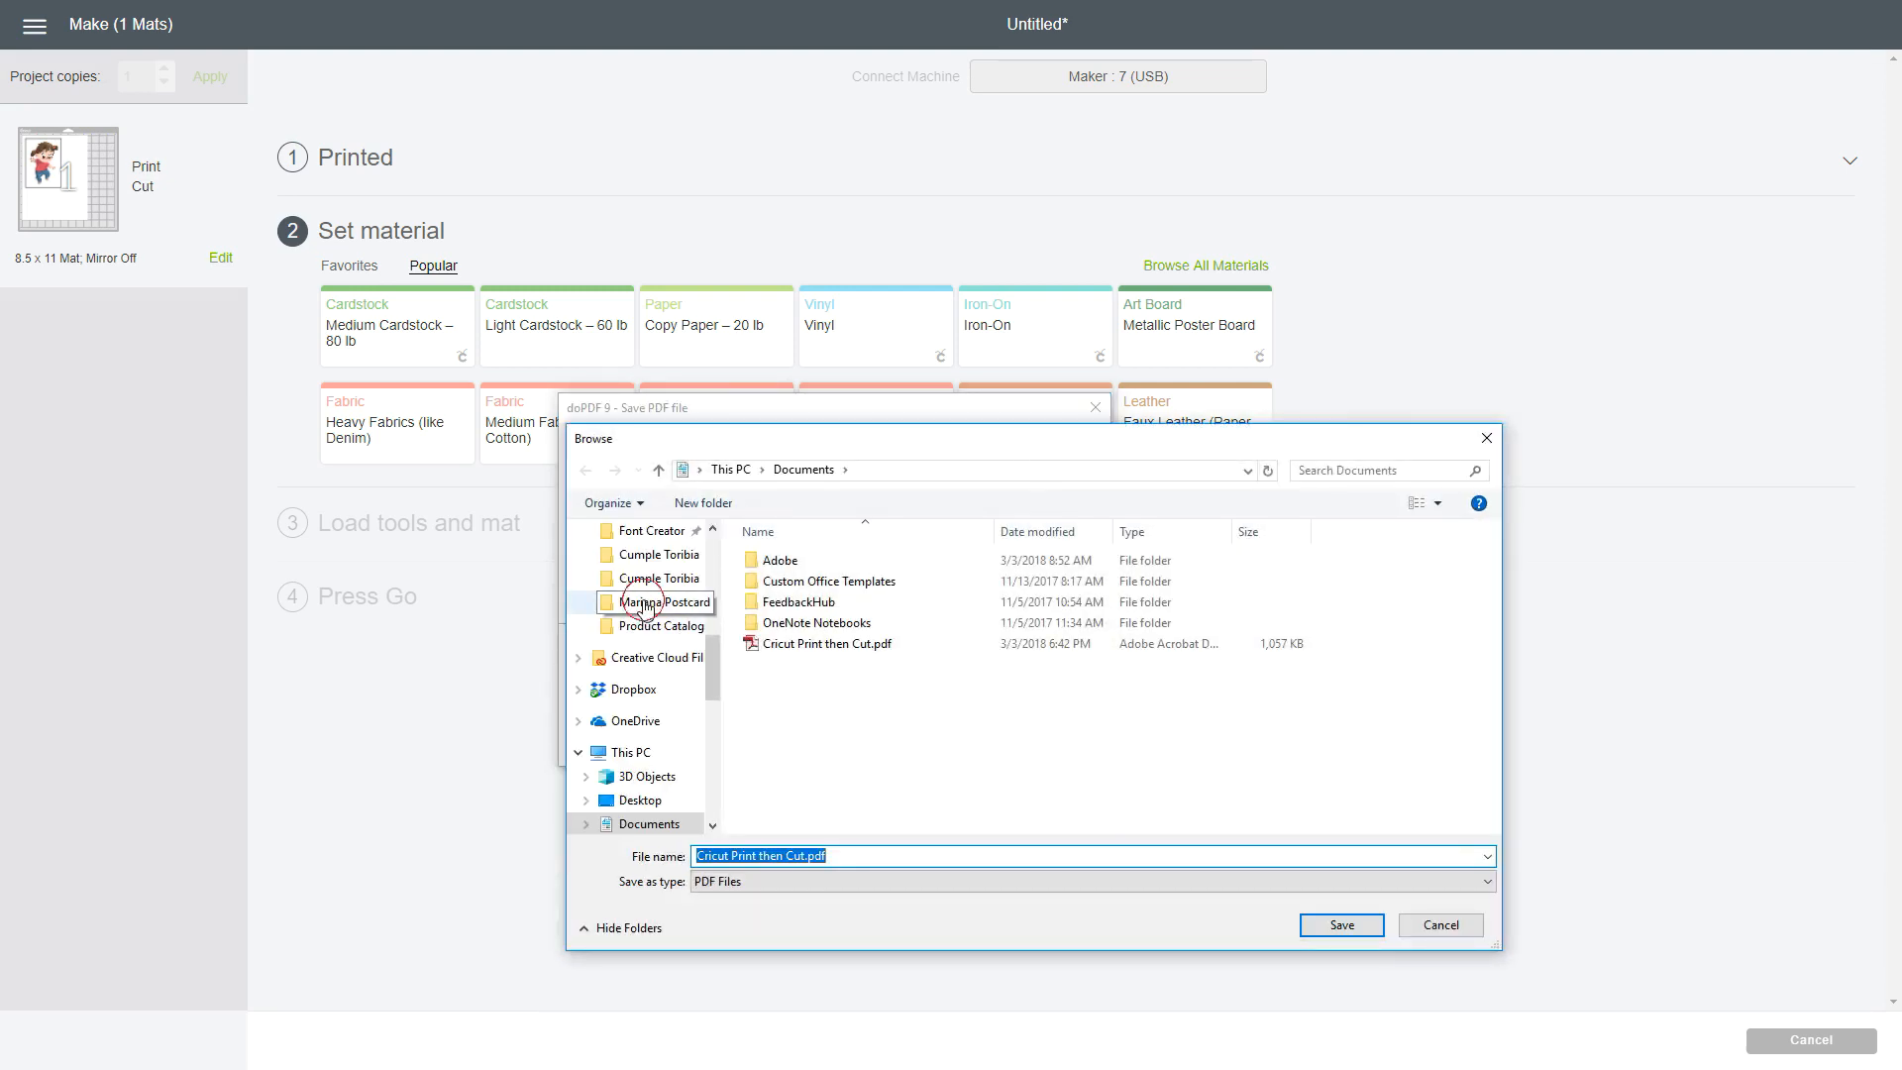
click(1339, 925)
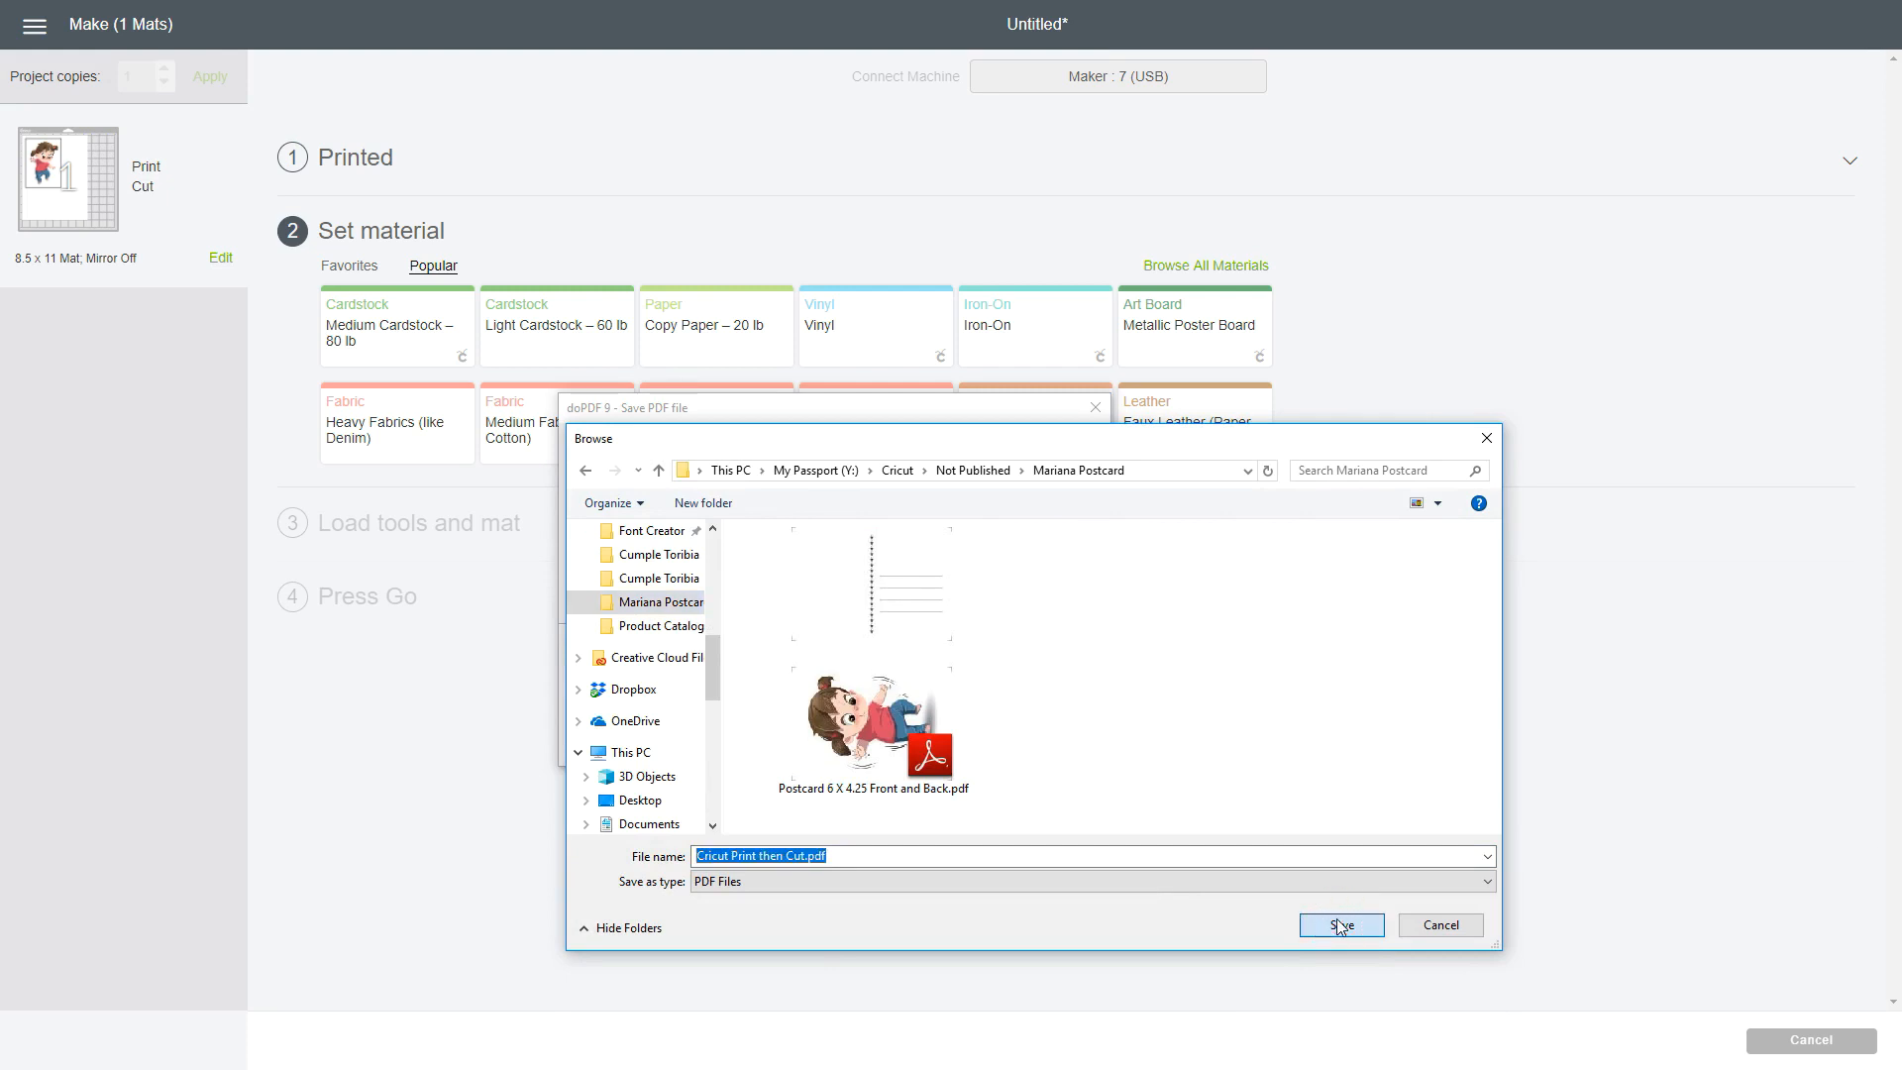
click(788, 462)
click(823, 462)
click(862, 604)
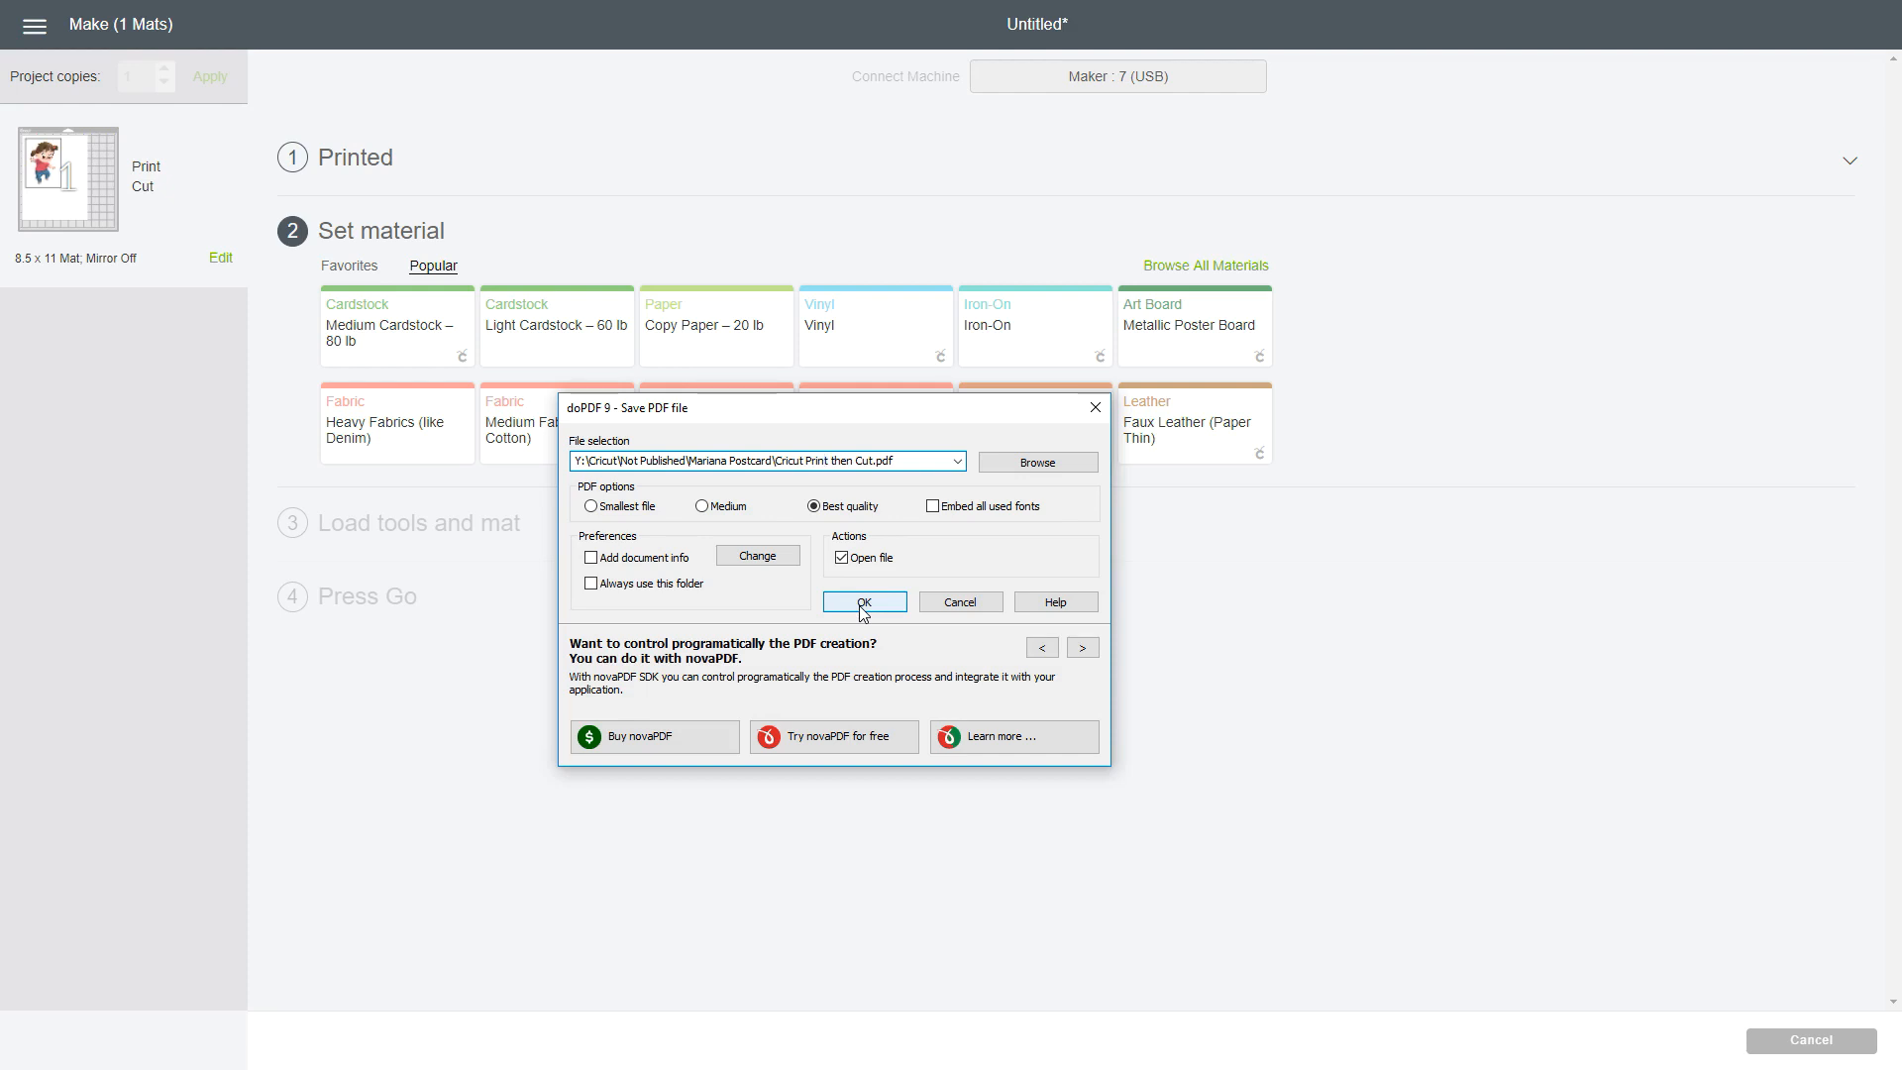
click(854, 510)
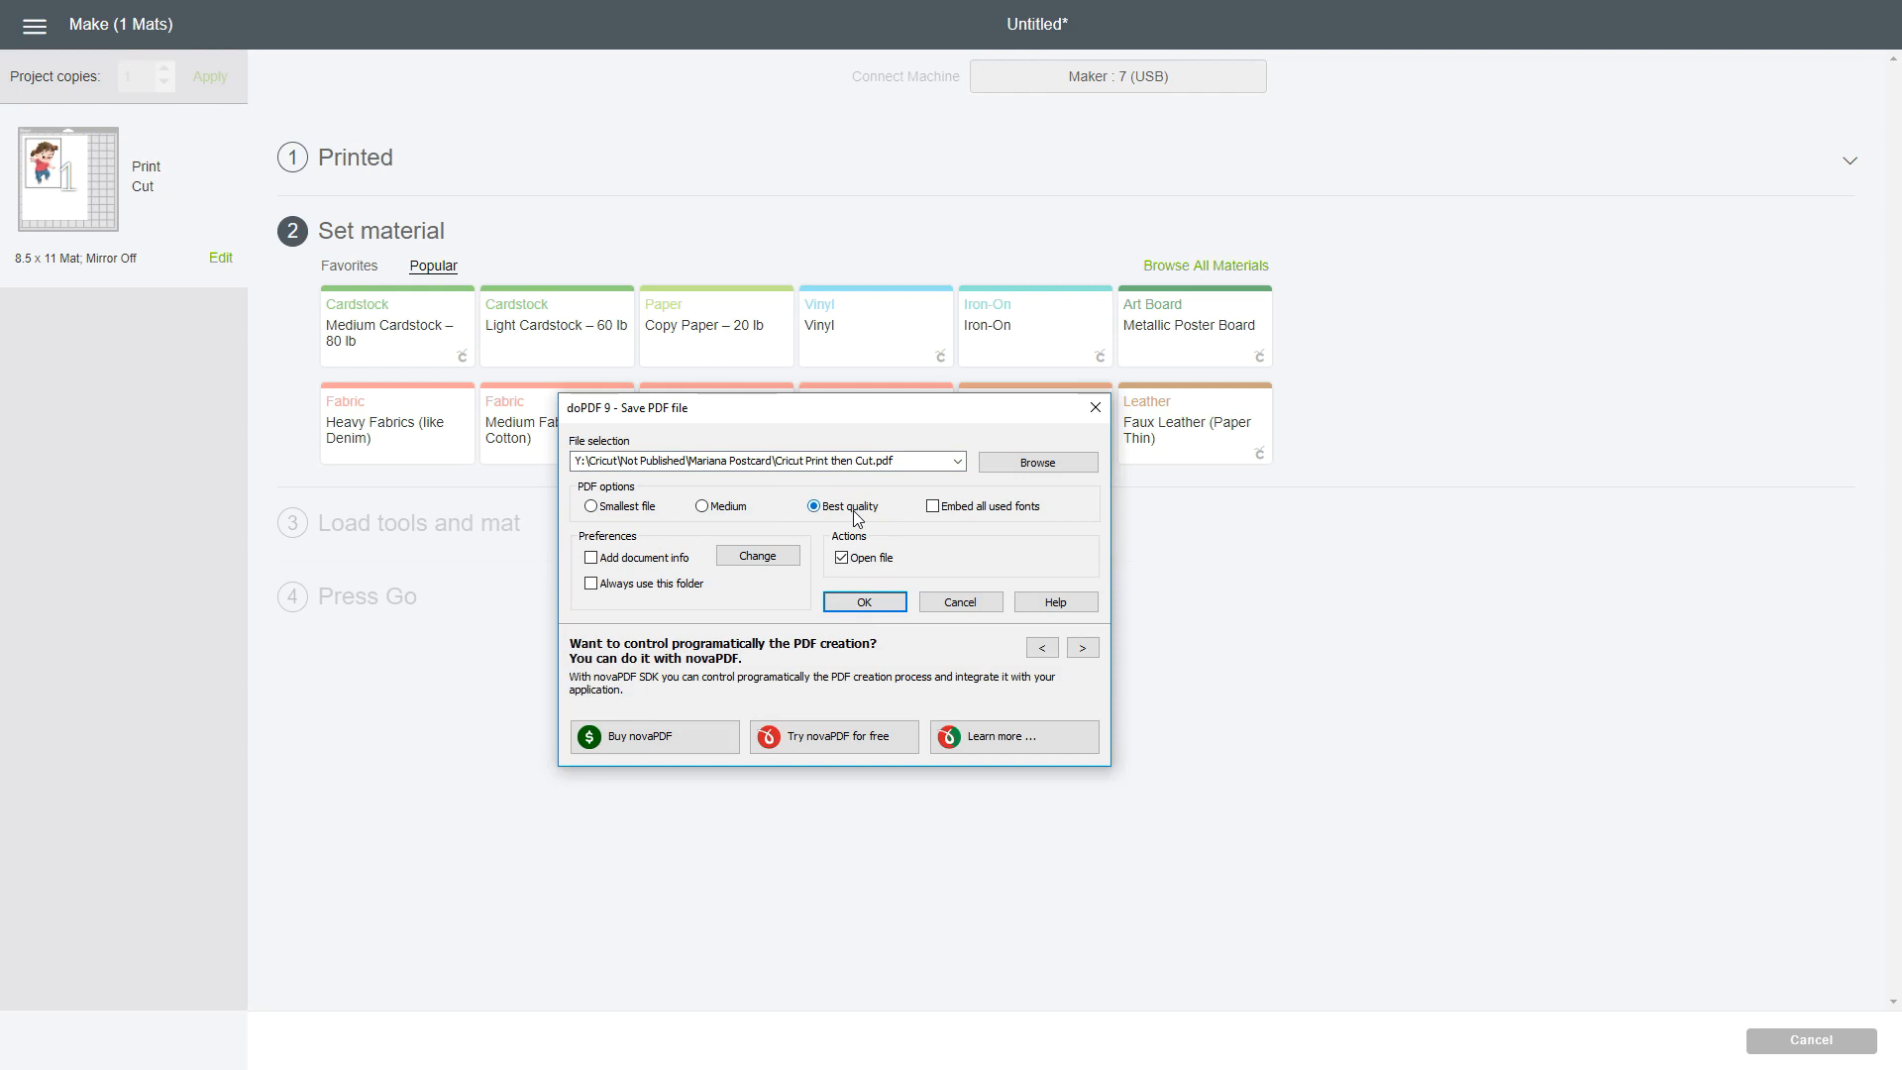
click(864, 602)
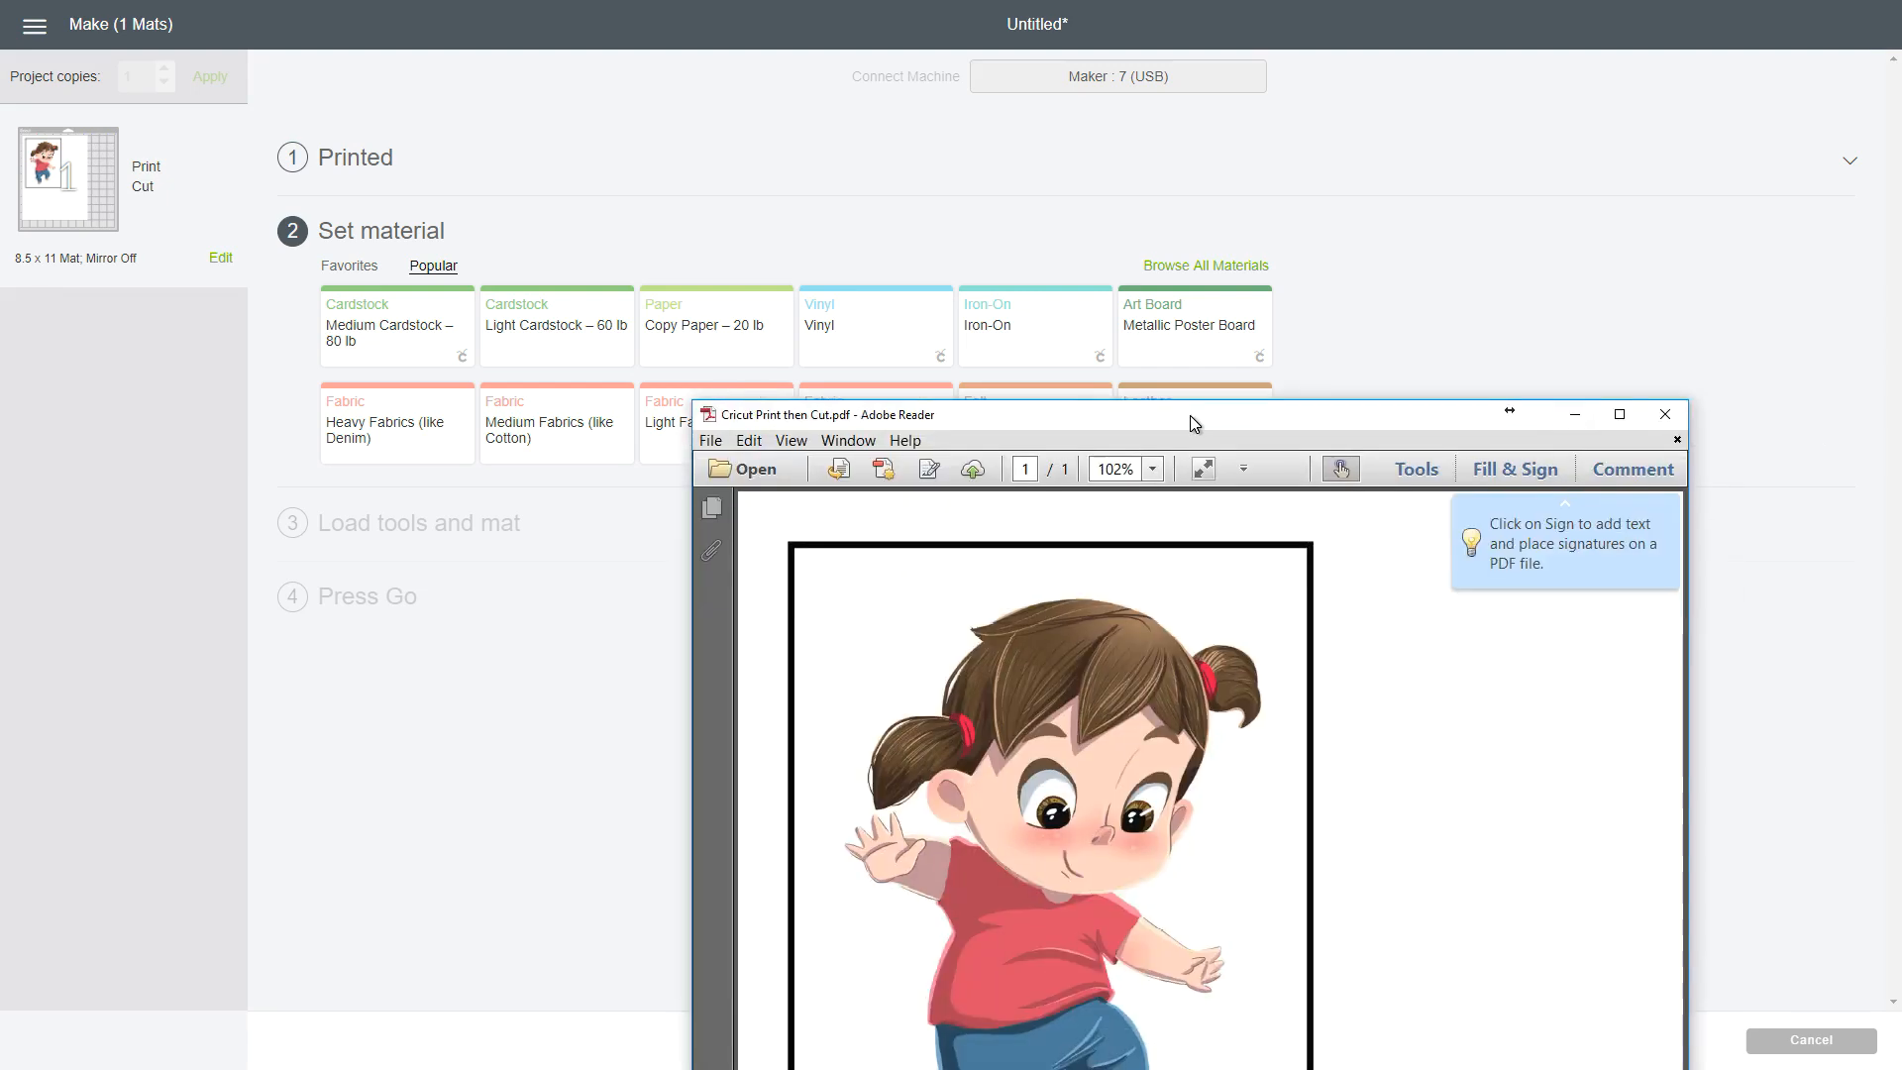
- Enlarge the Adobe Reader window and zoom the PDF in and out to examine the printed image's quality
drag(1191, 414, 941, 45)
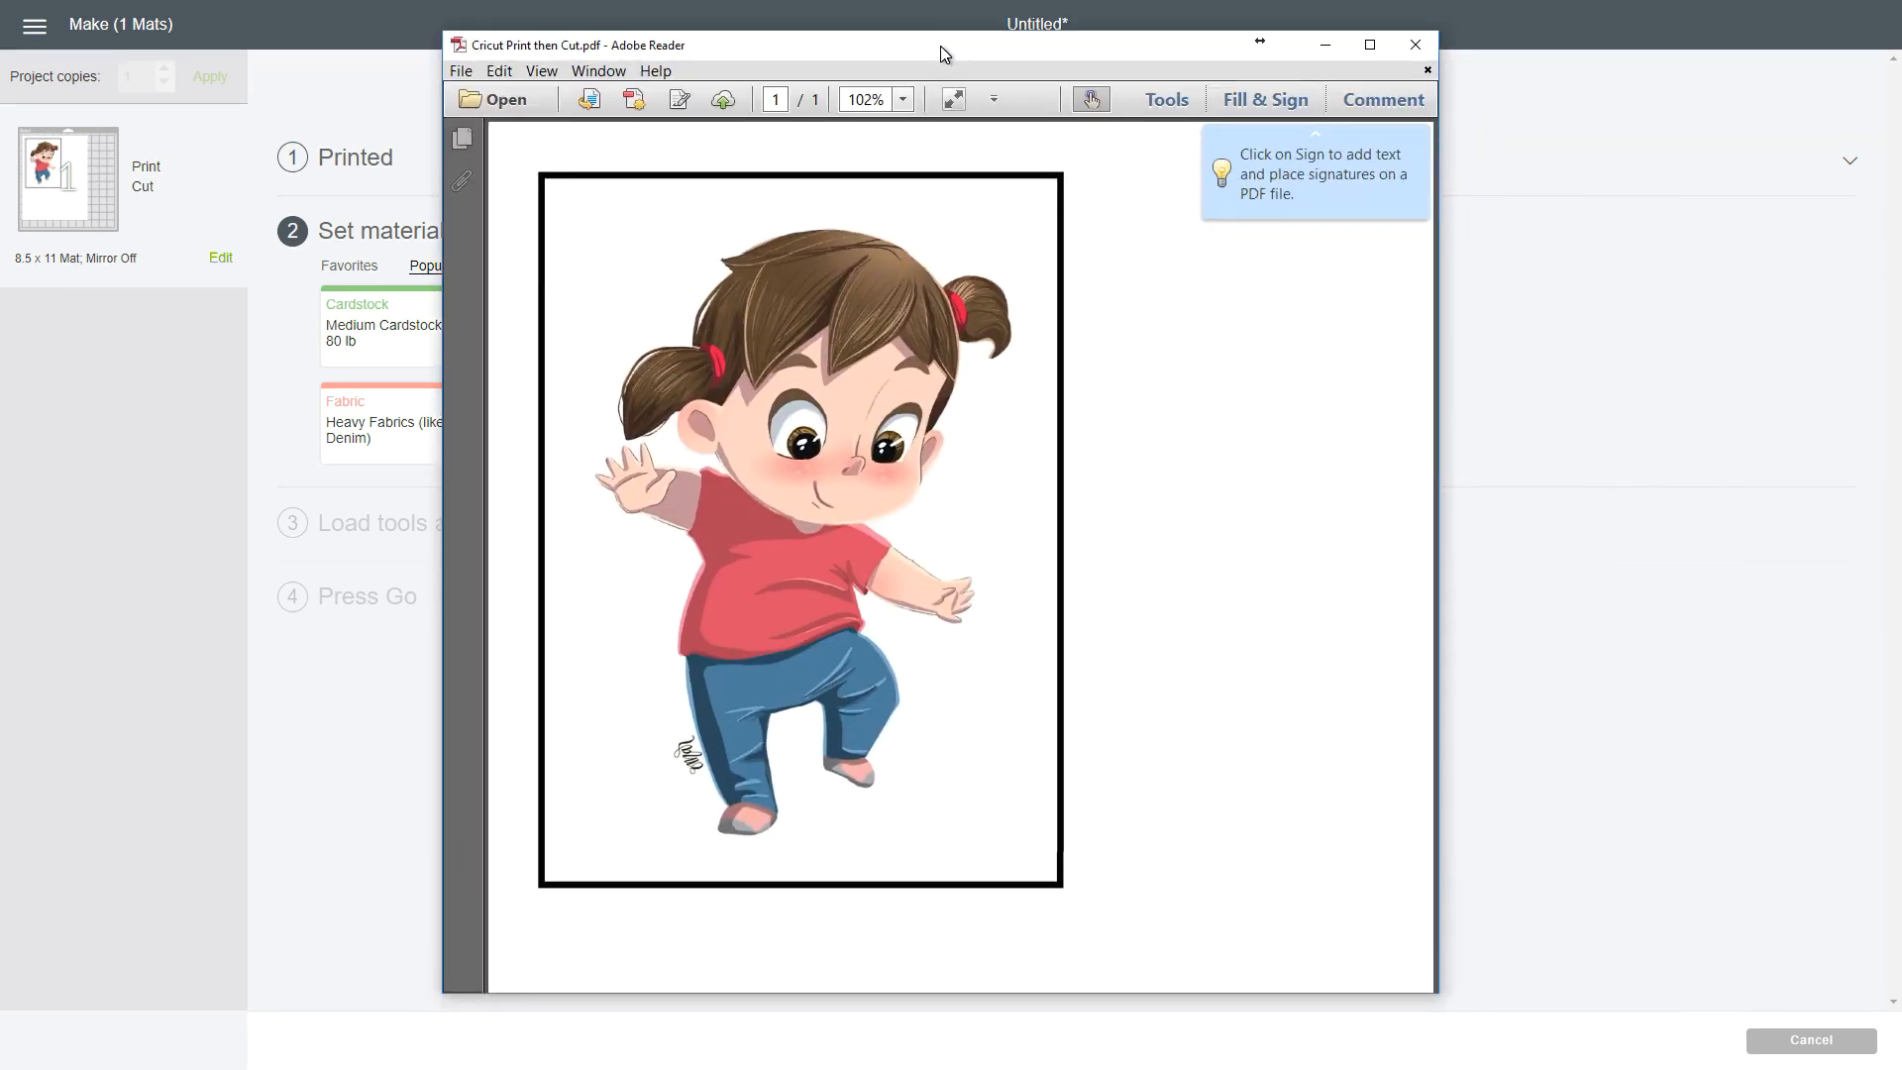
click(1370, 45)
click(683, 64)
click(638, 63)
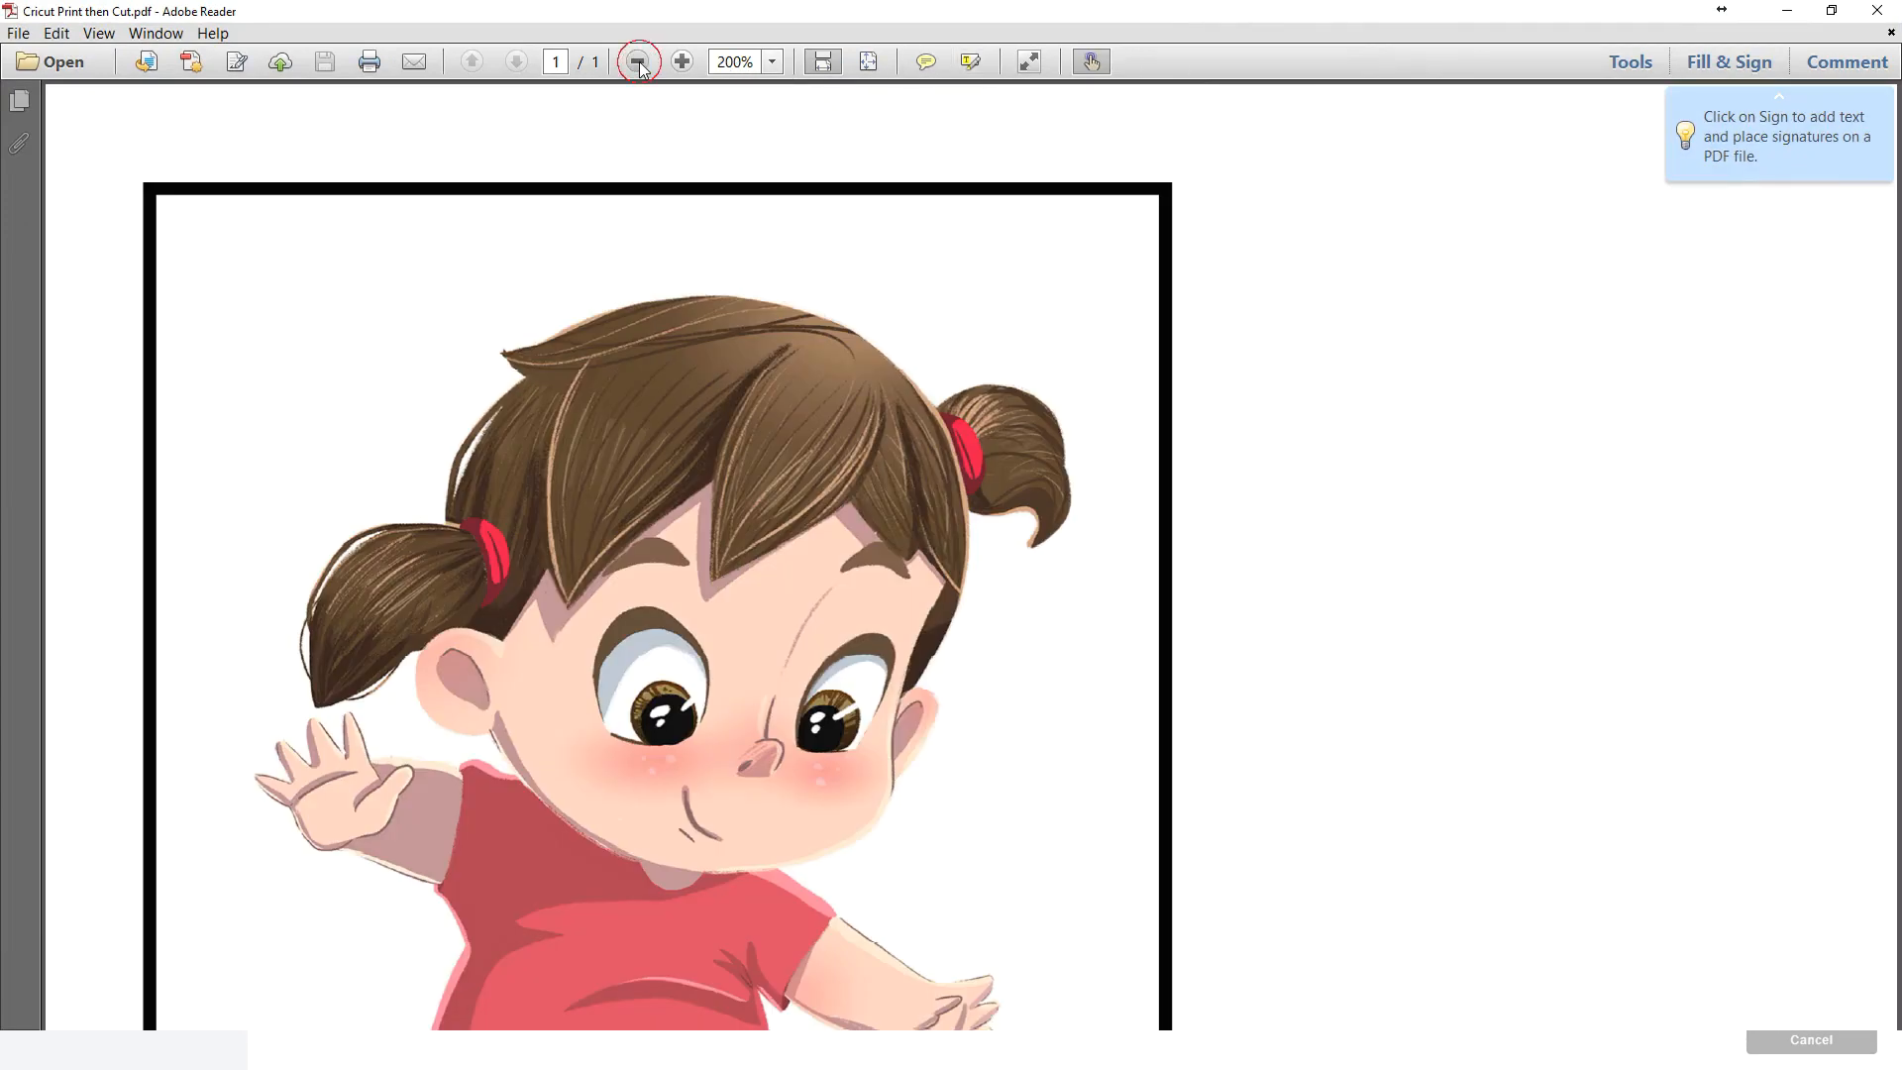
click(638, 62)
click(638, 62)
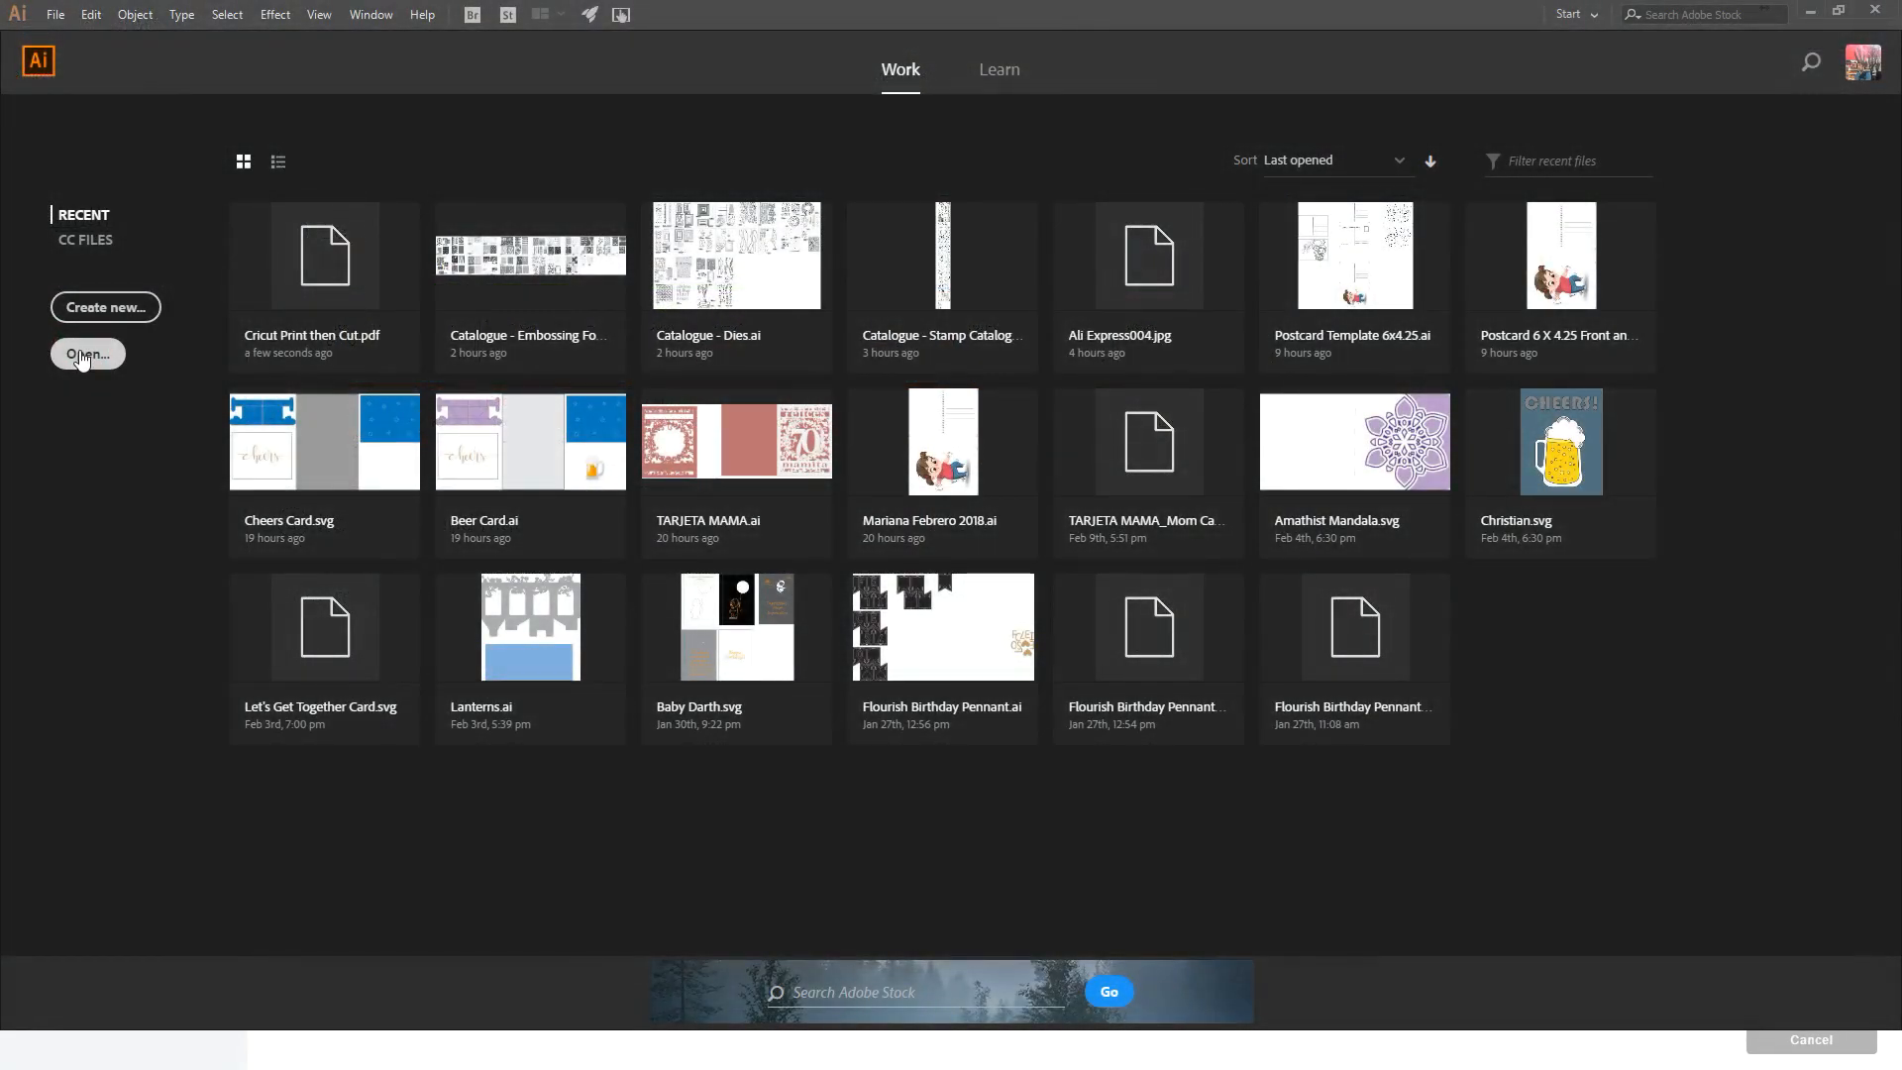
- Open Cricut Print then Cut.pdf from the postcard project folder in Adobe Illustrator and activate the Zoom tool
click(86, 355)
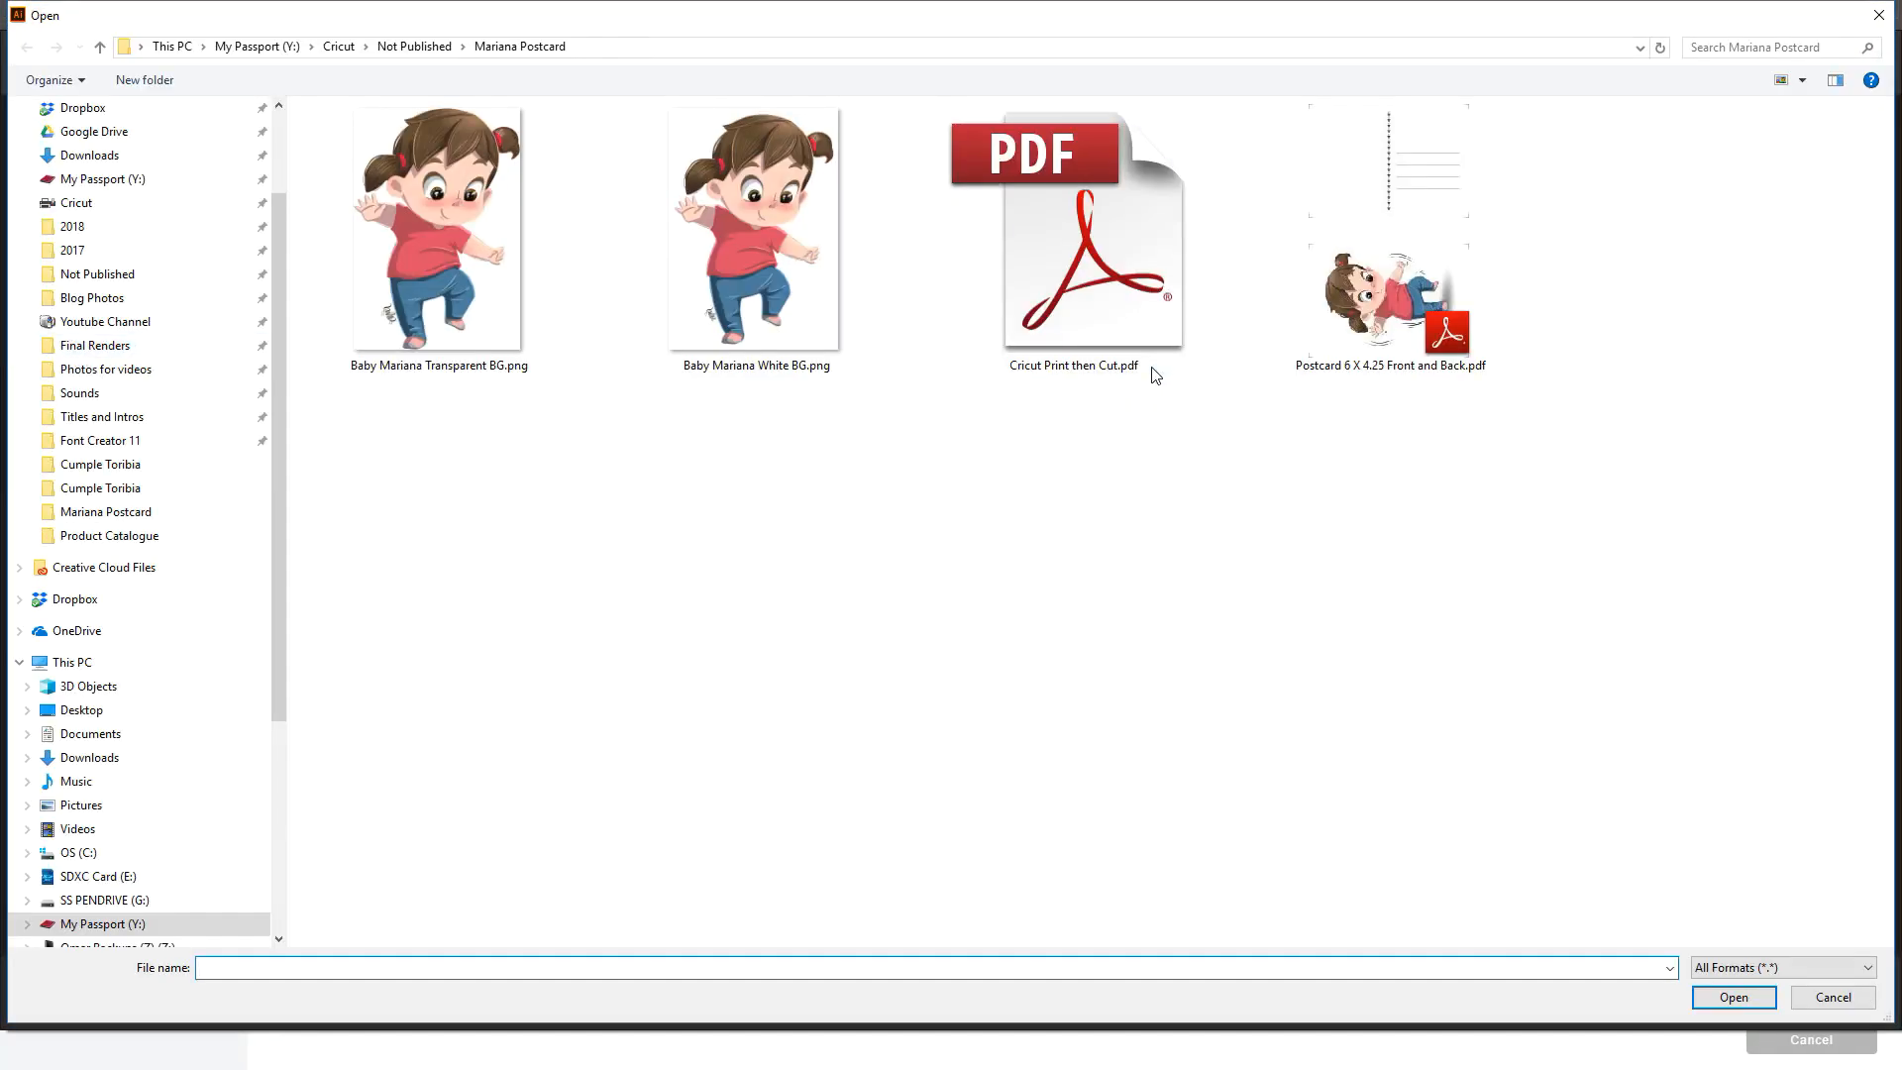
click(1123, 317)
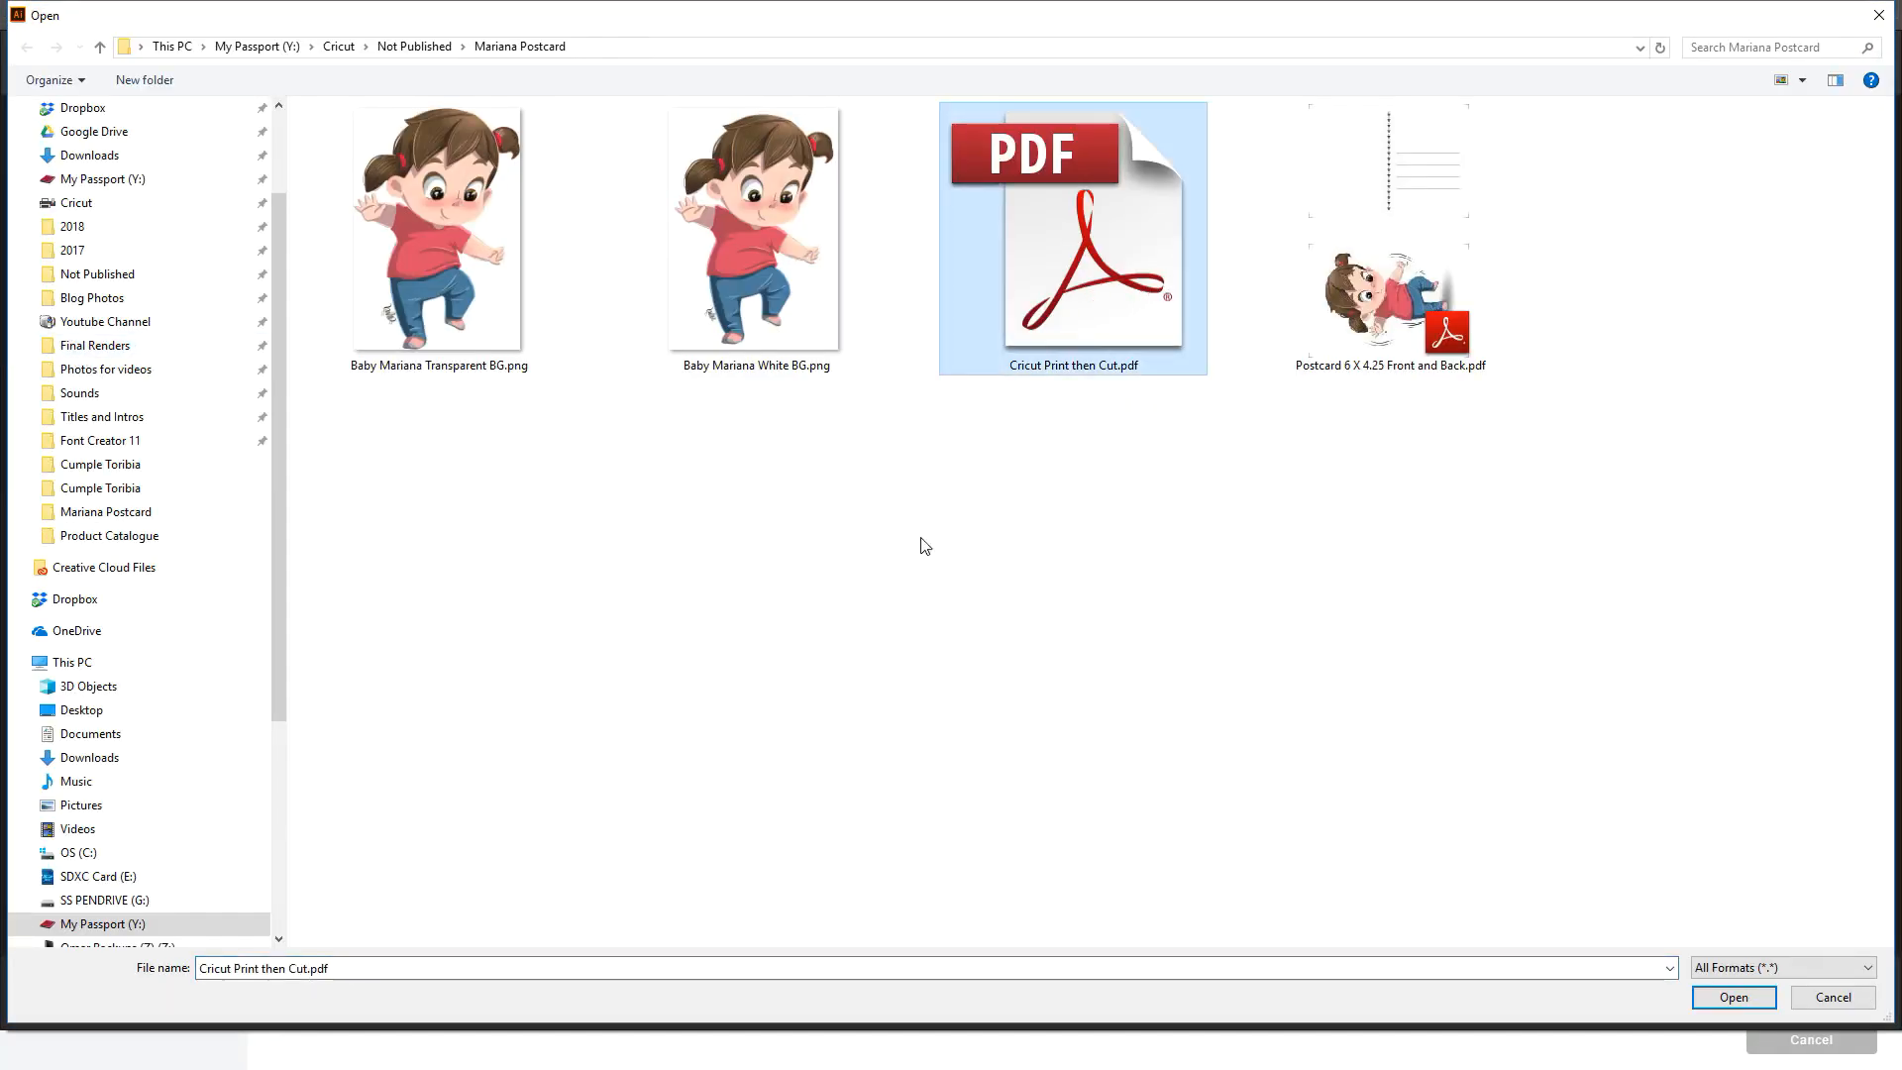
double_click(1098, 309)
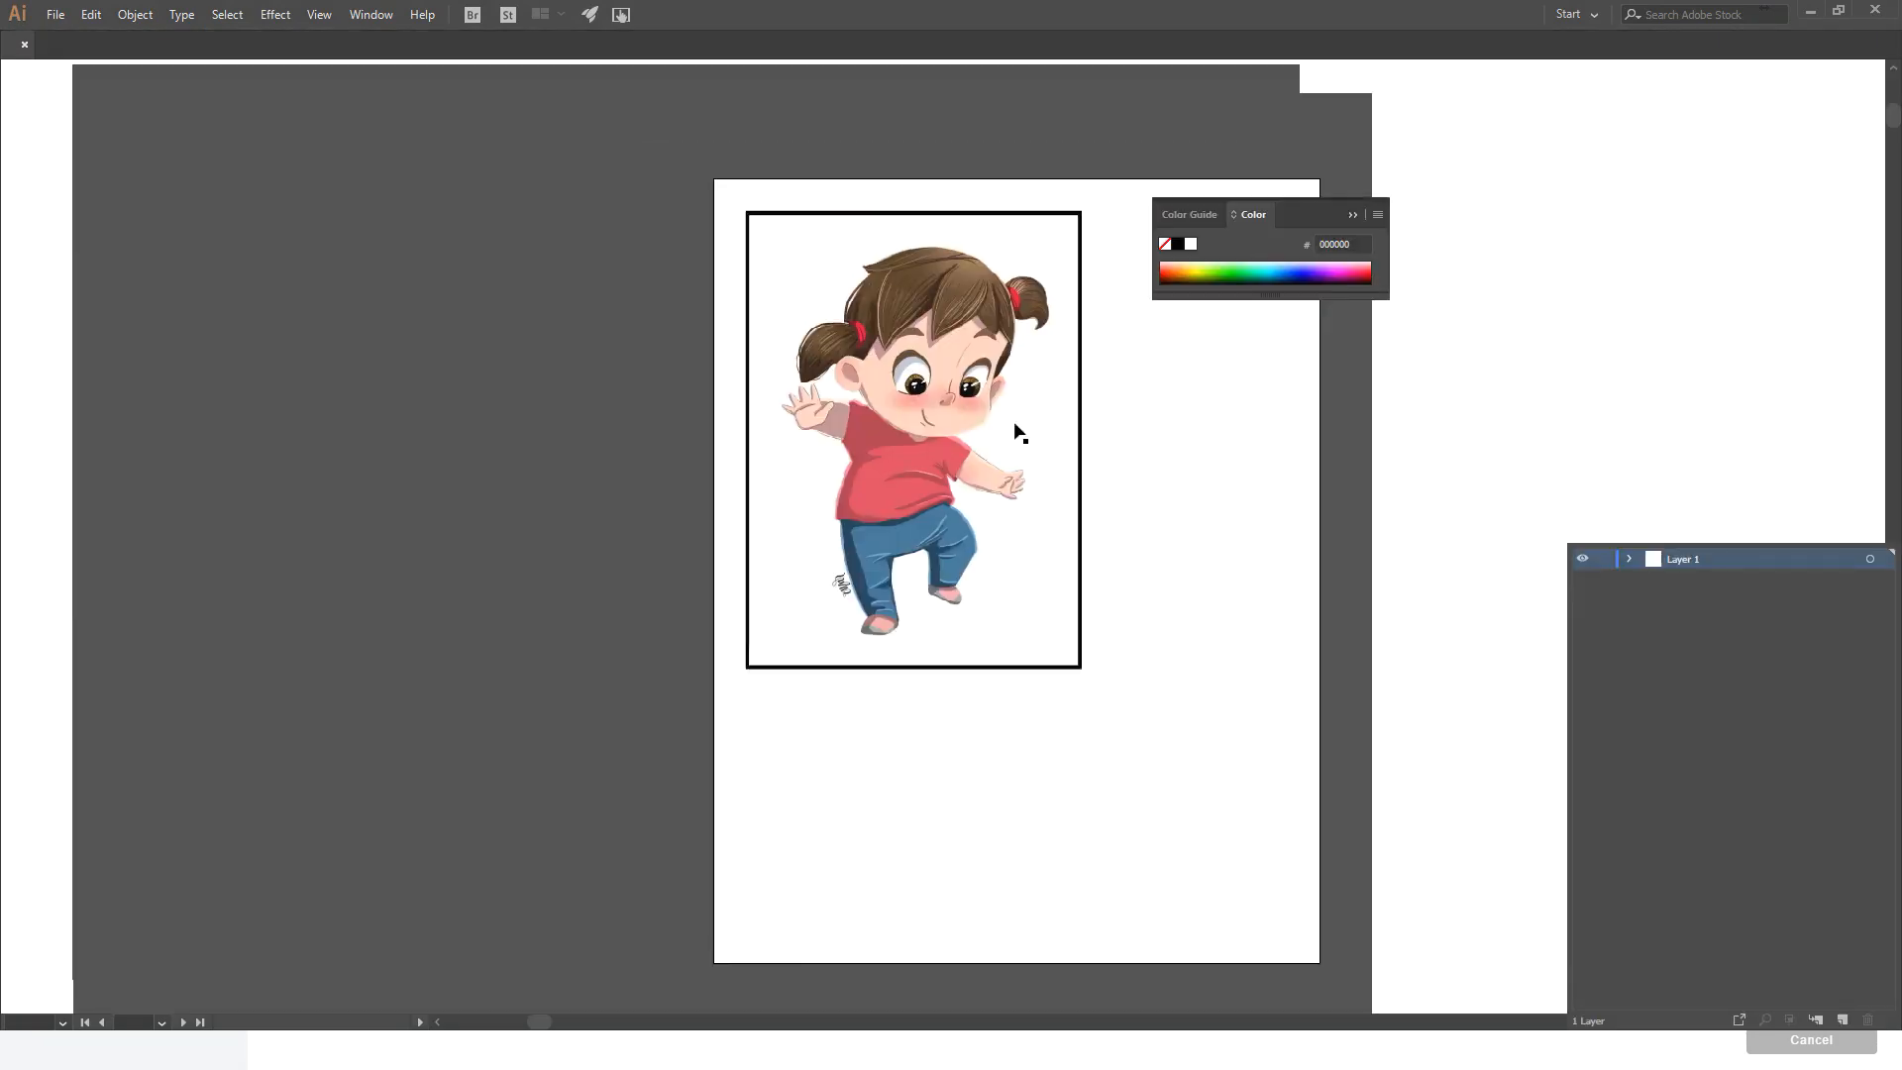
key(z)
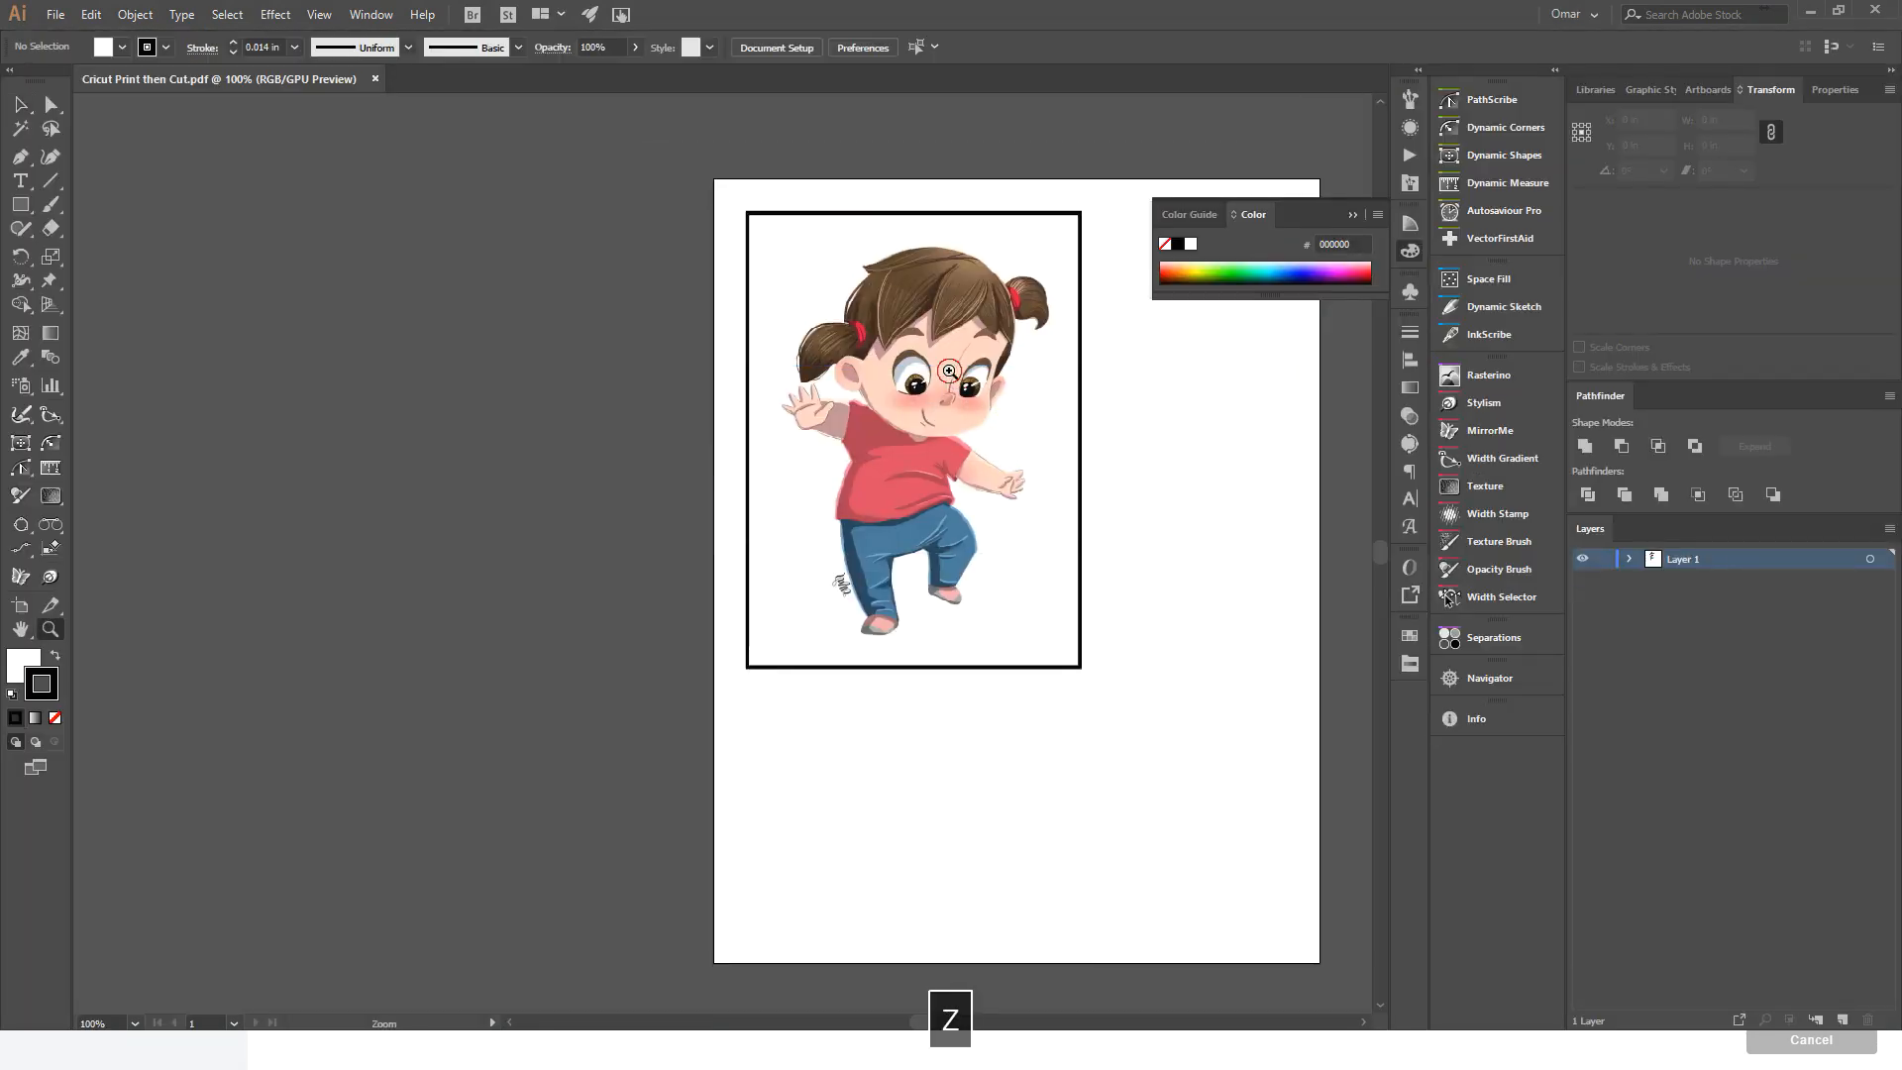
- Lock Layer 1 containing the PDF artwork and add a new layer above it
click(948, 372)
key(space)
drag(1071, 456, 990, 500)
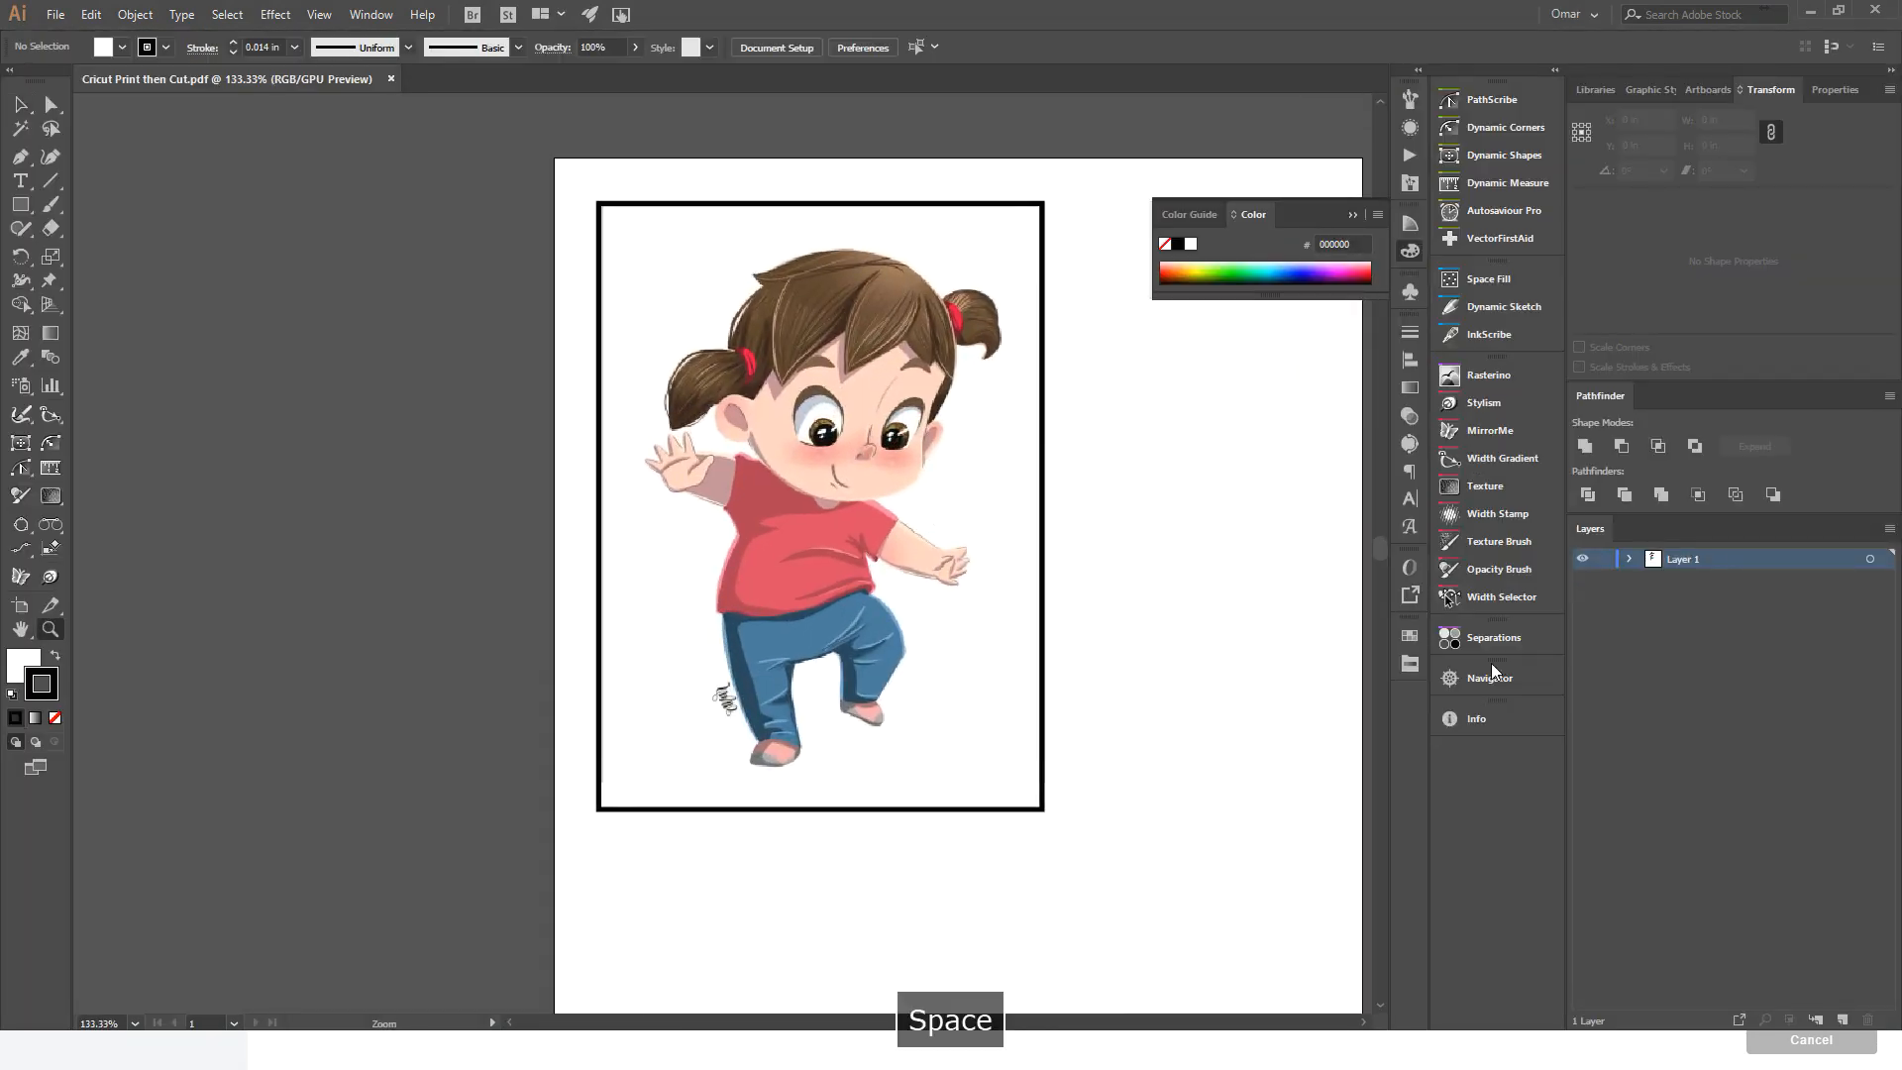
click(1605, 561)
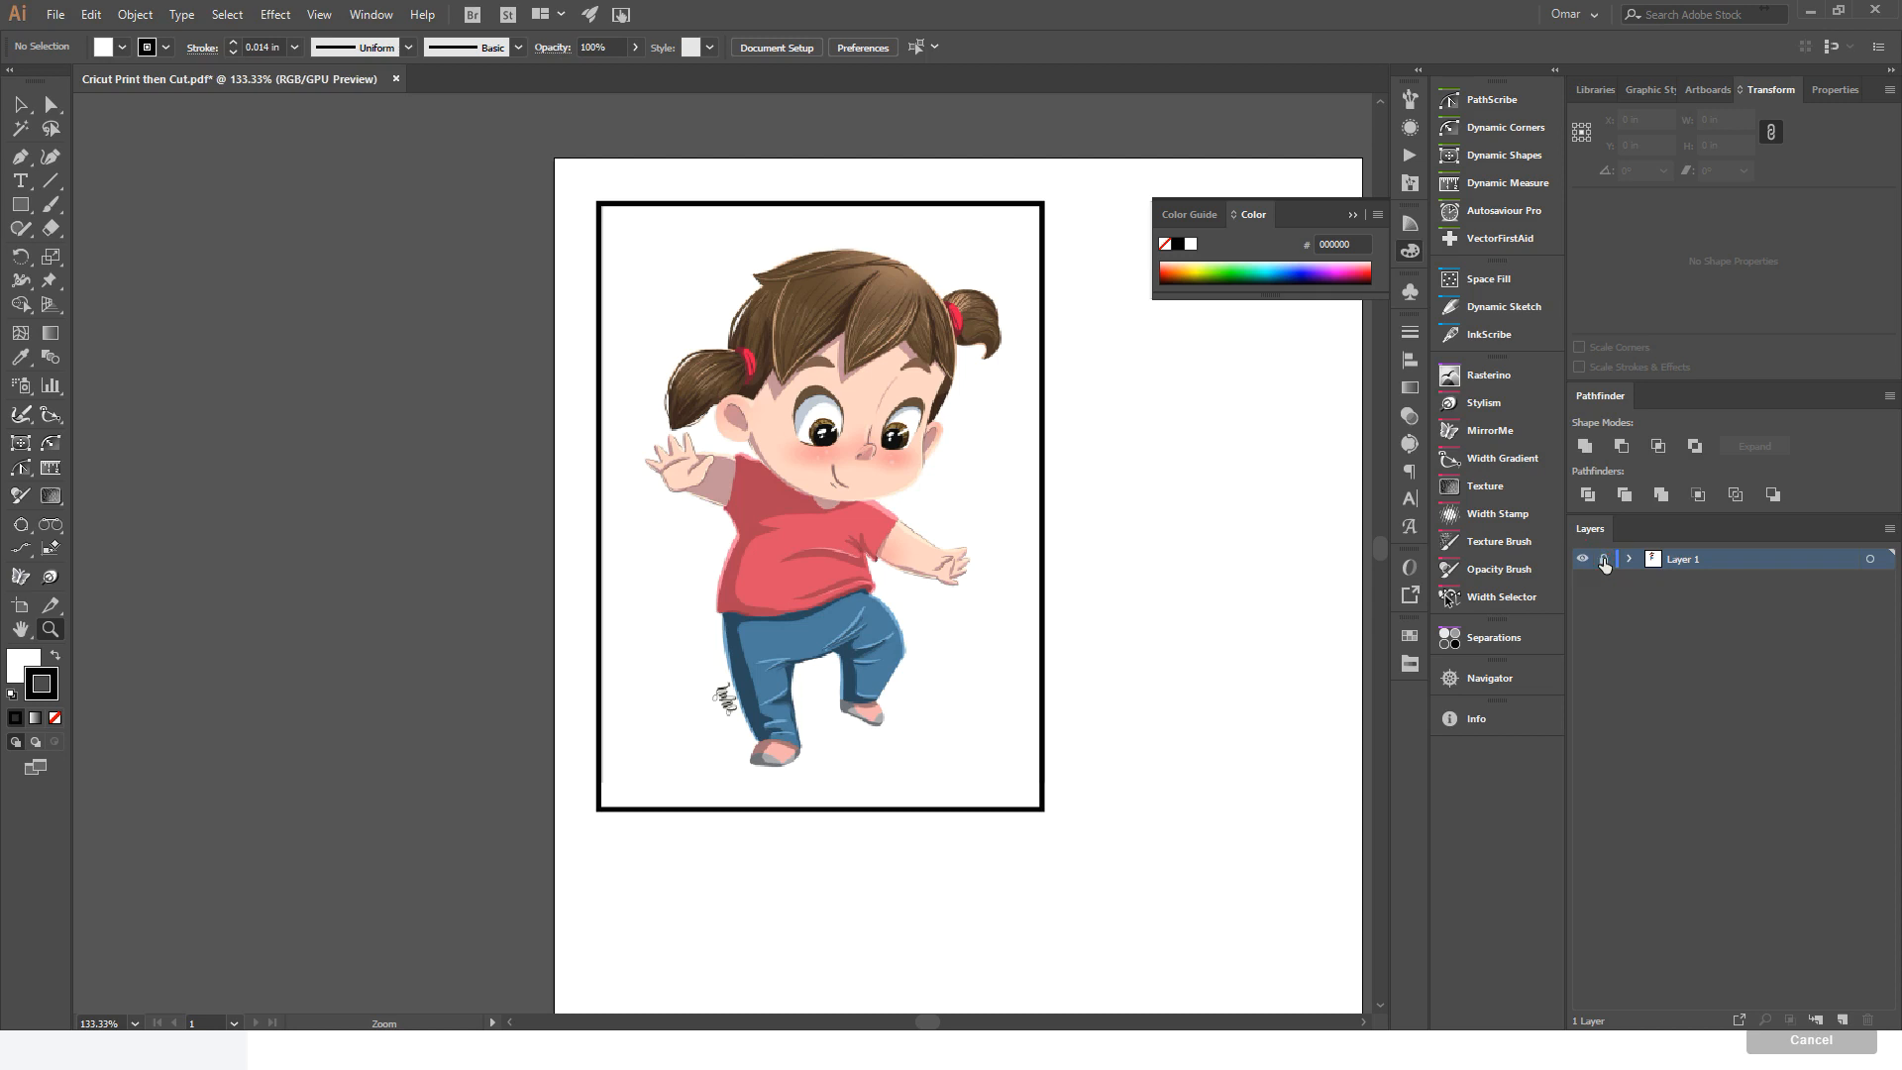
drag(830, 412, 1050, 590)
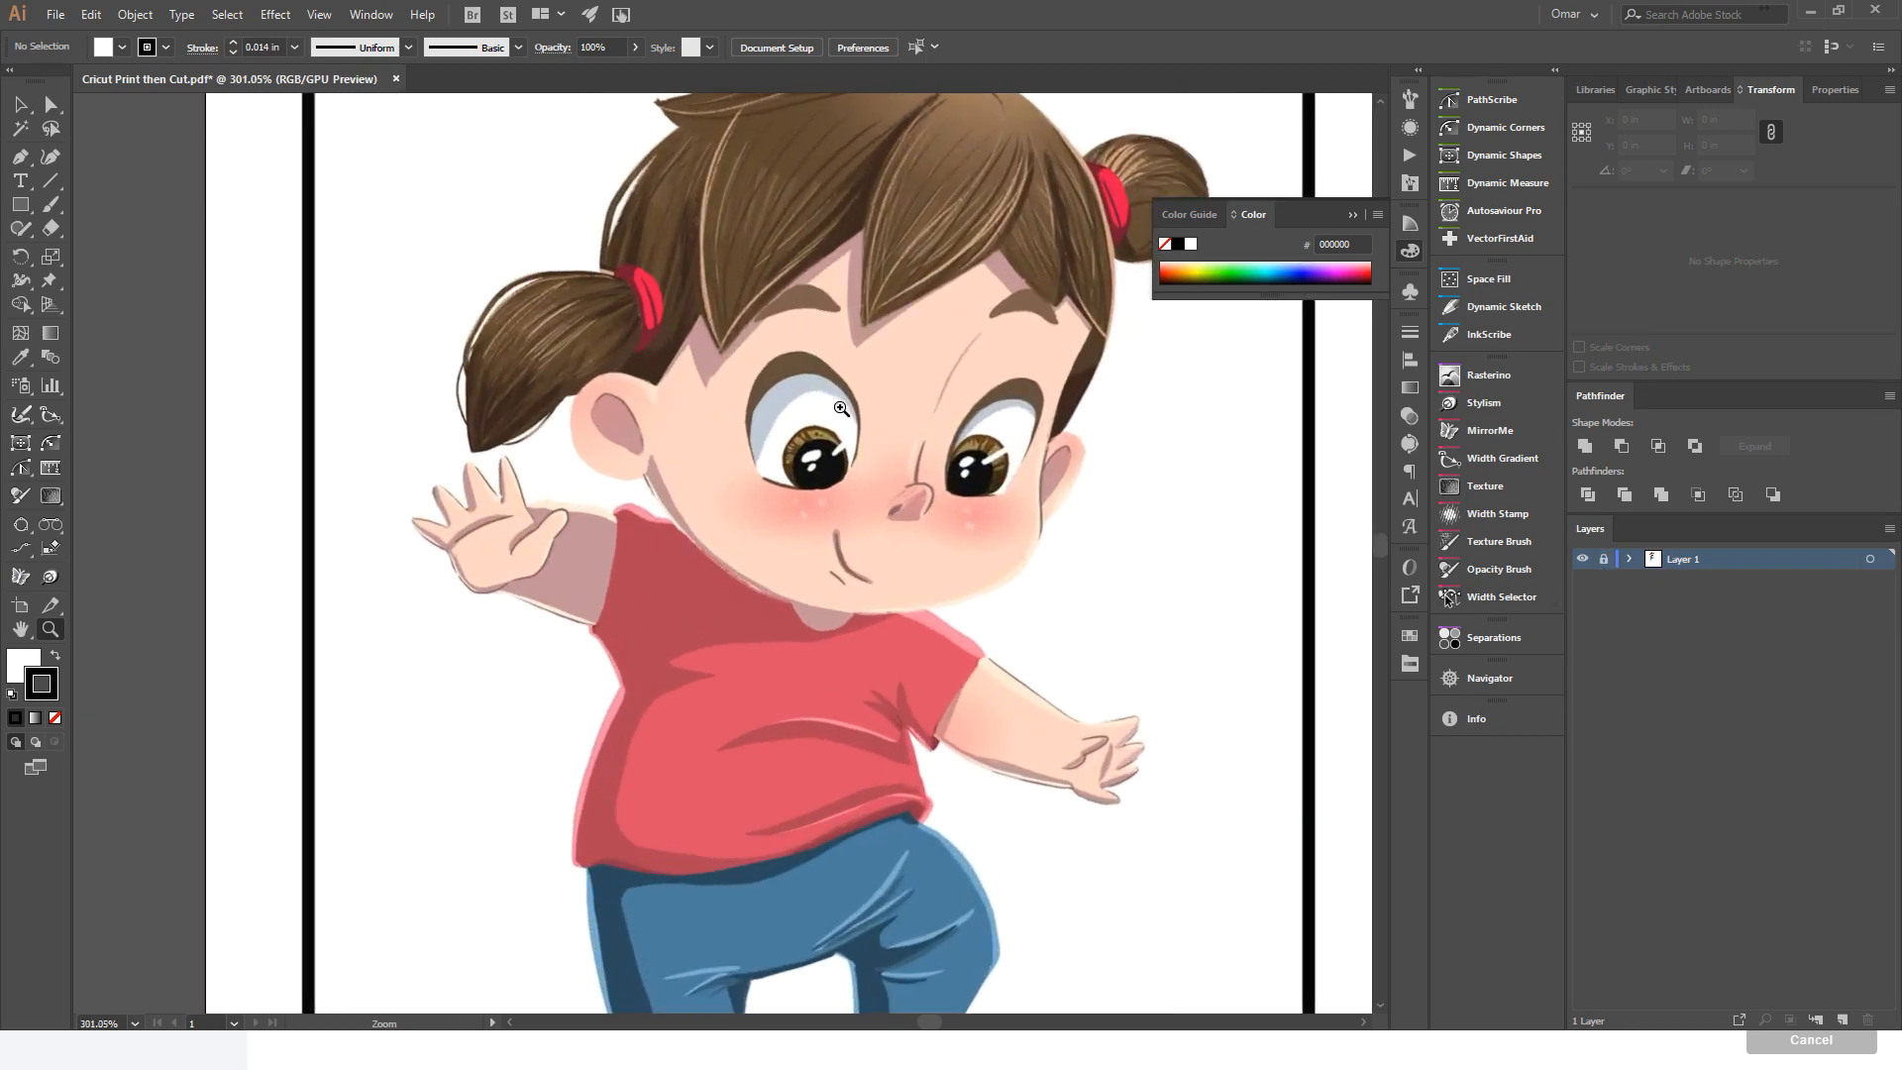
click(1848, 1023)
- Place the original girl illustration as a linked image on Layer 2 over the PDF artwork
click(64, 14)
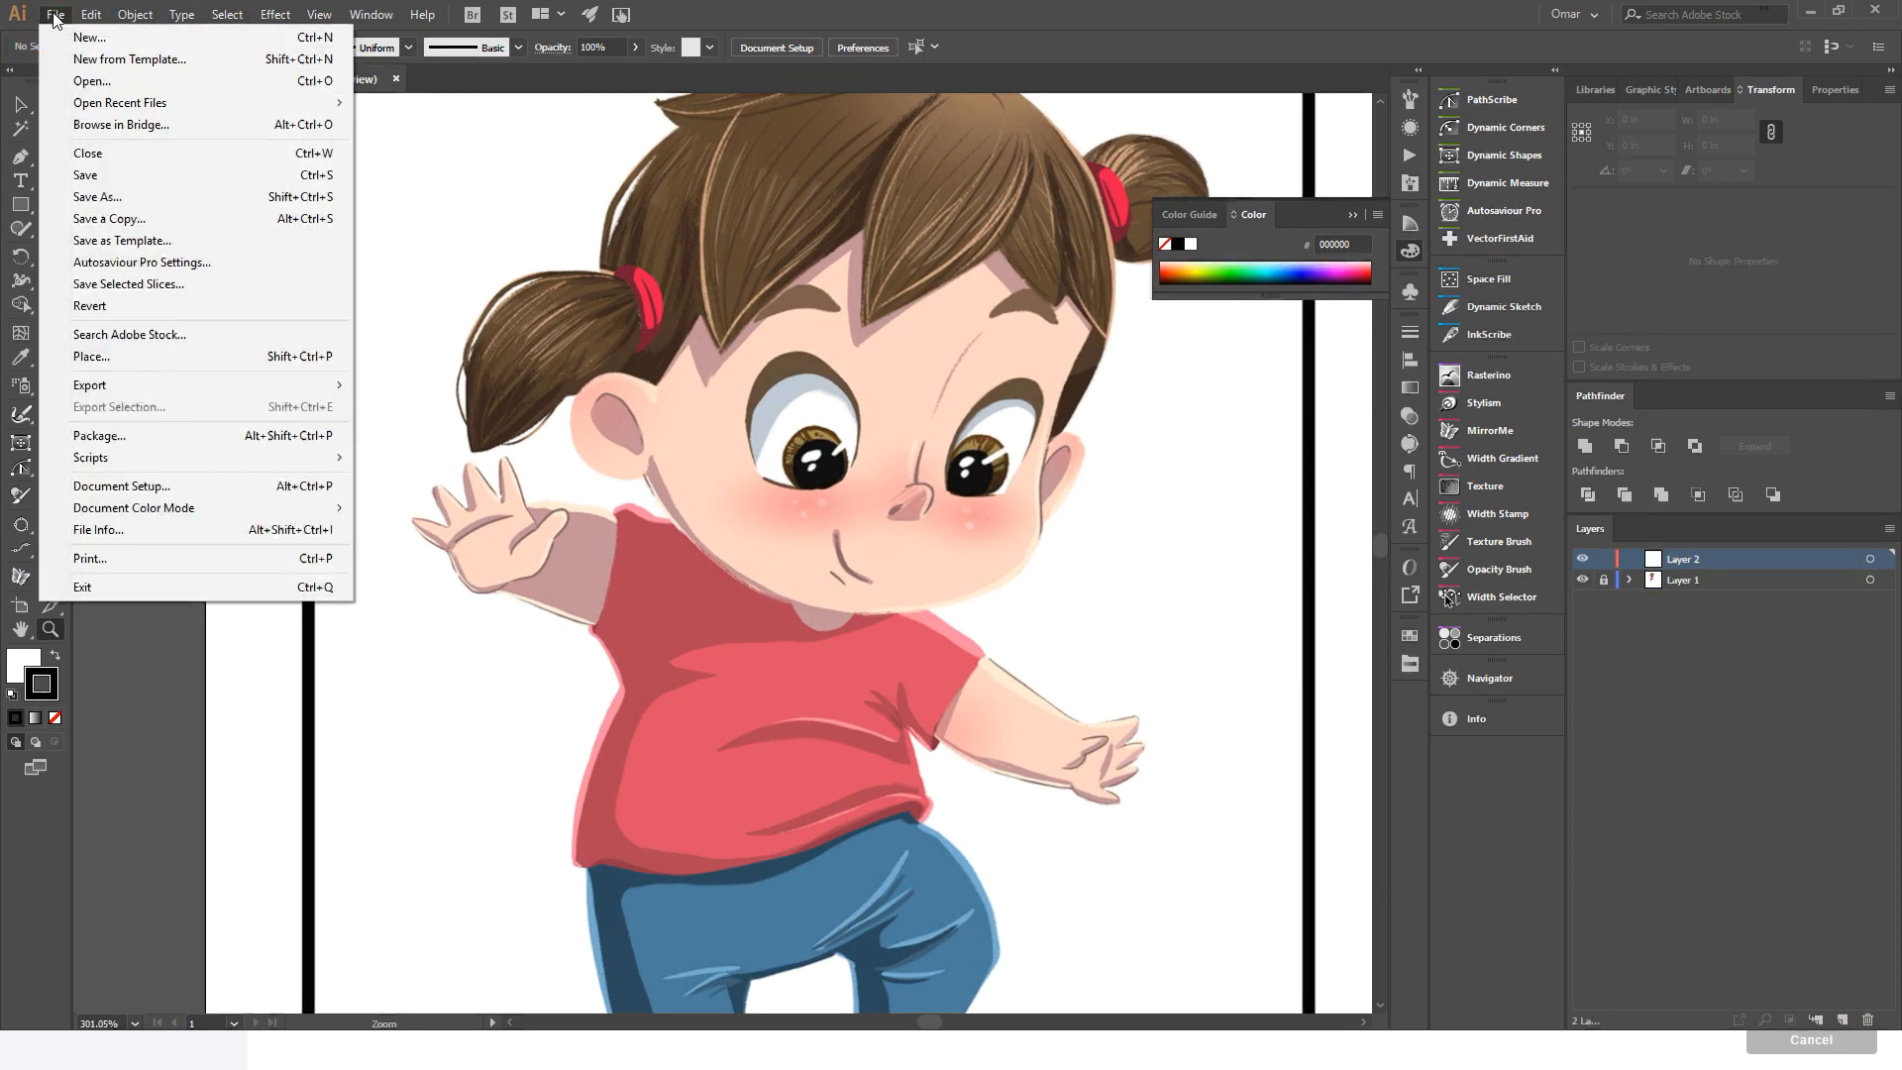
click(98, 359)
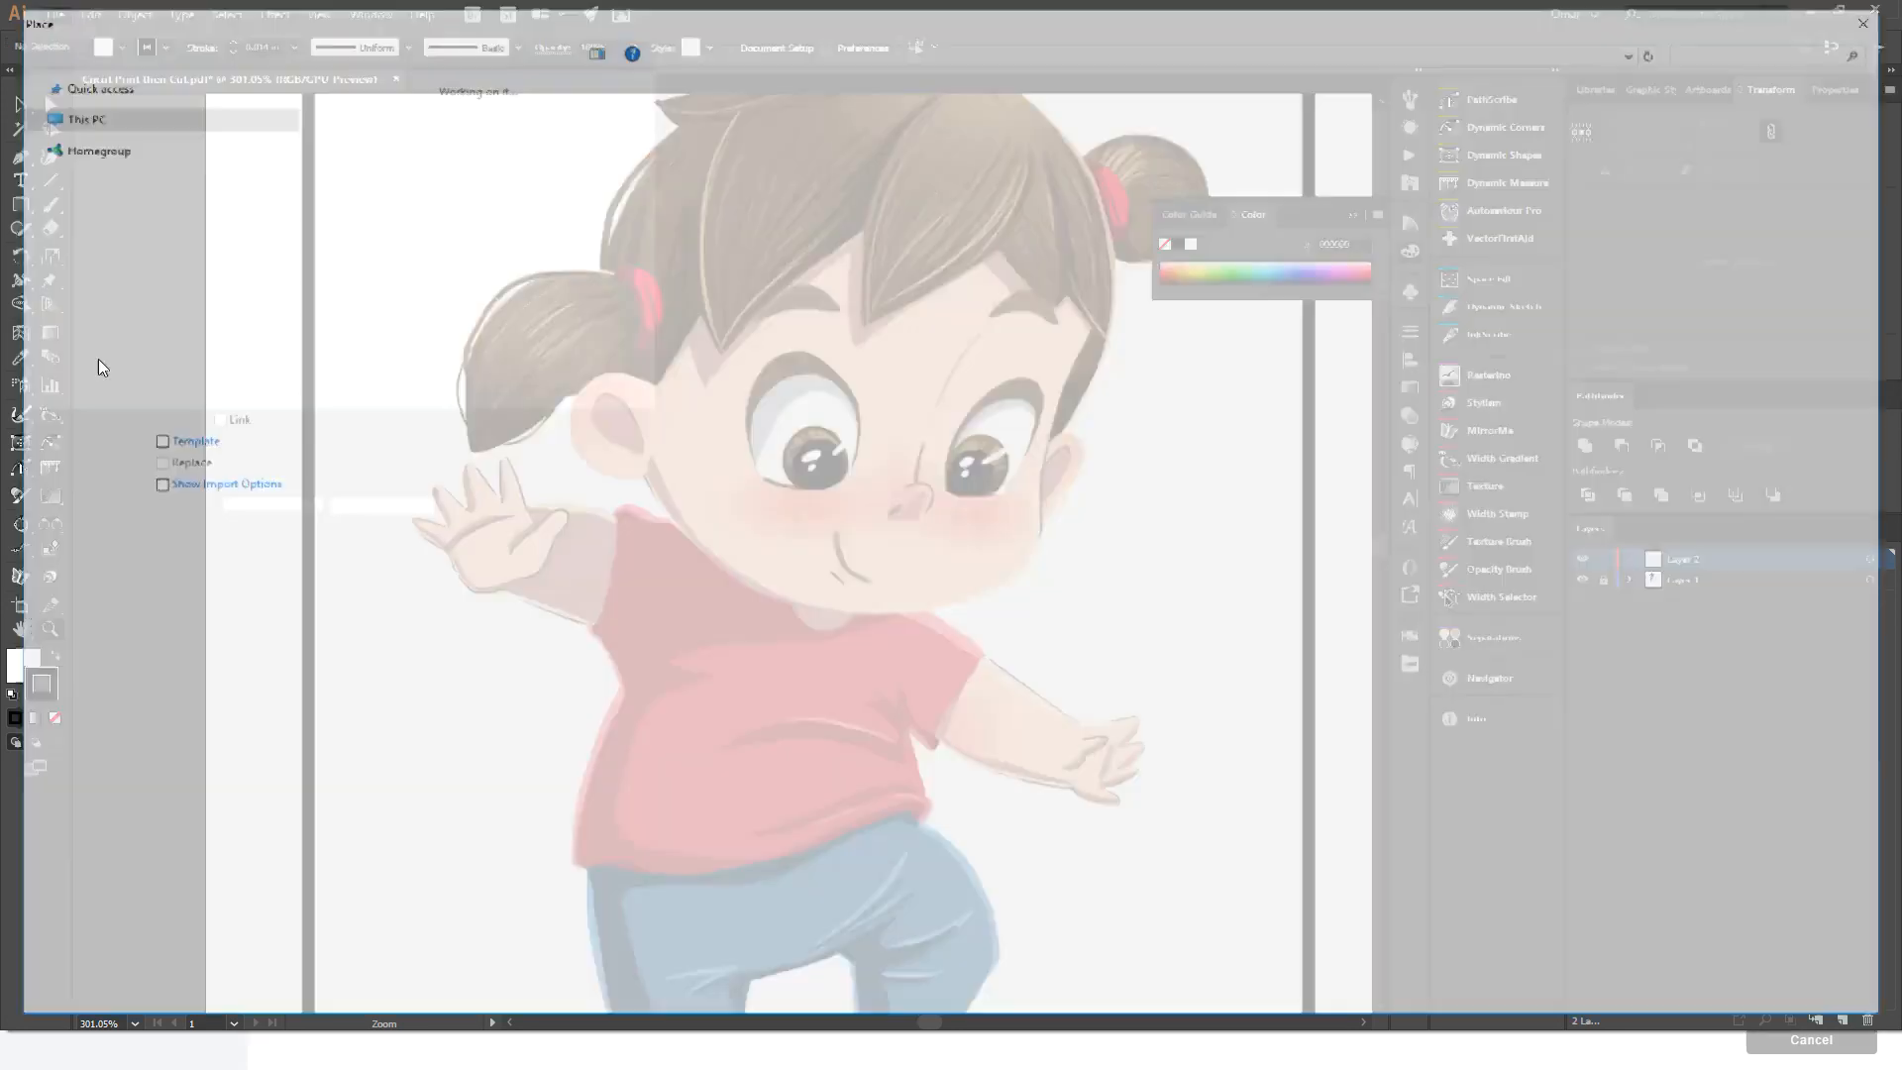
click(728, 302)
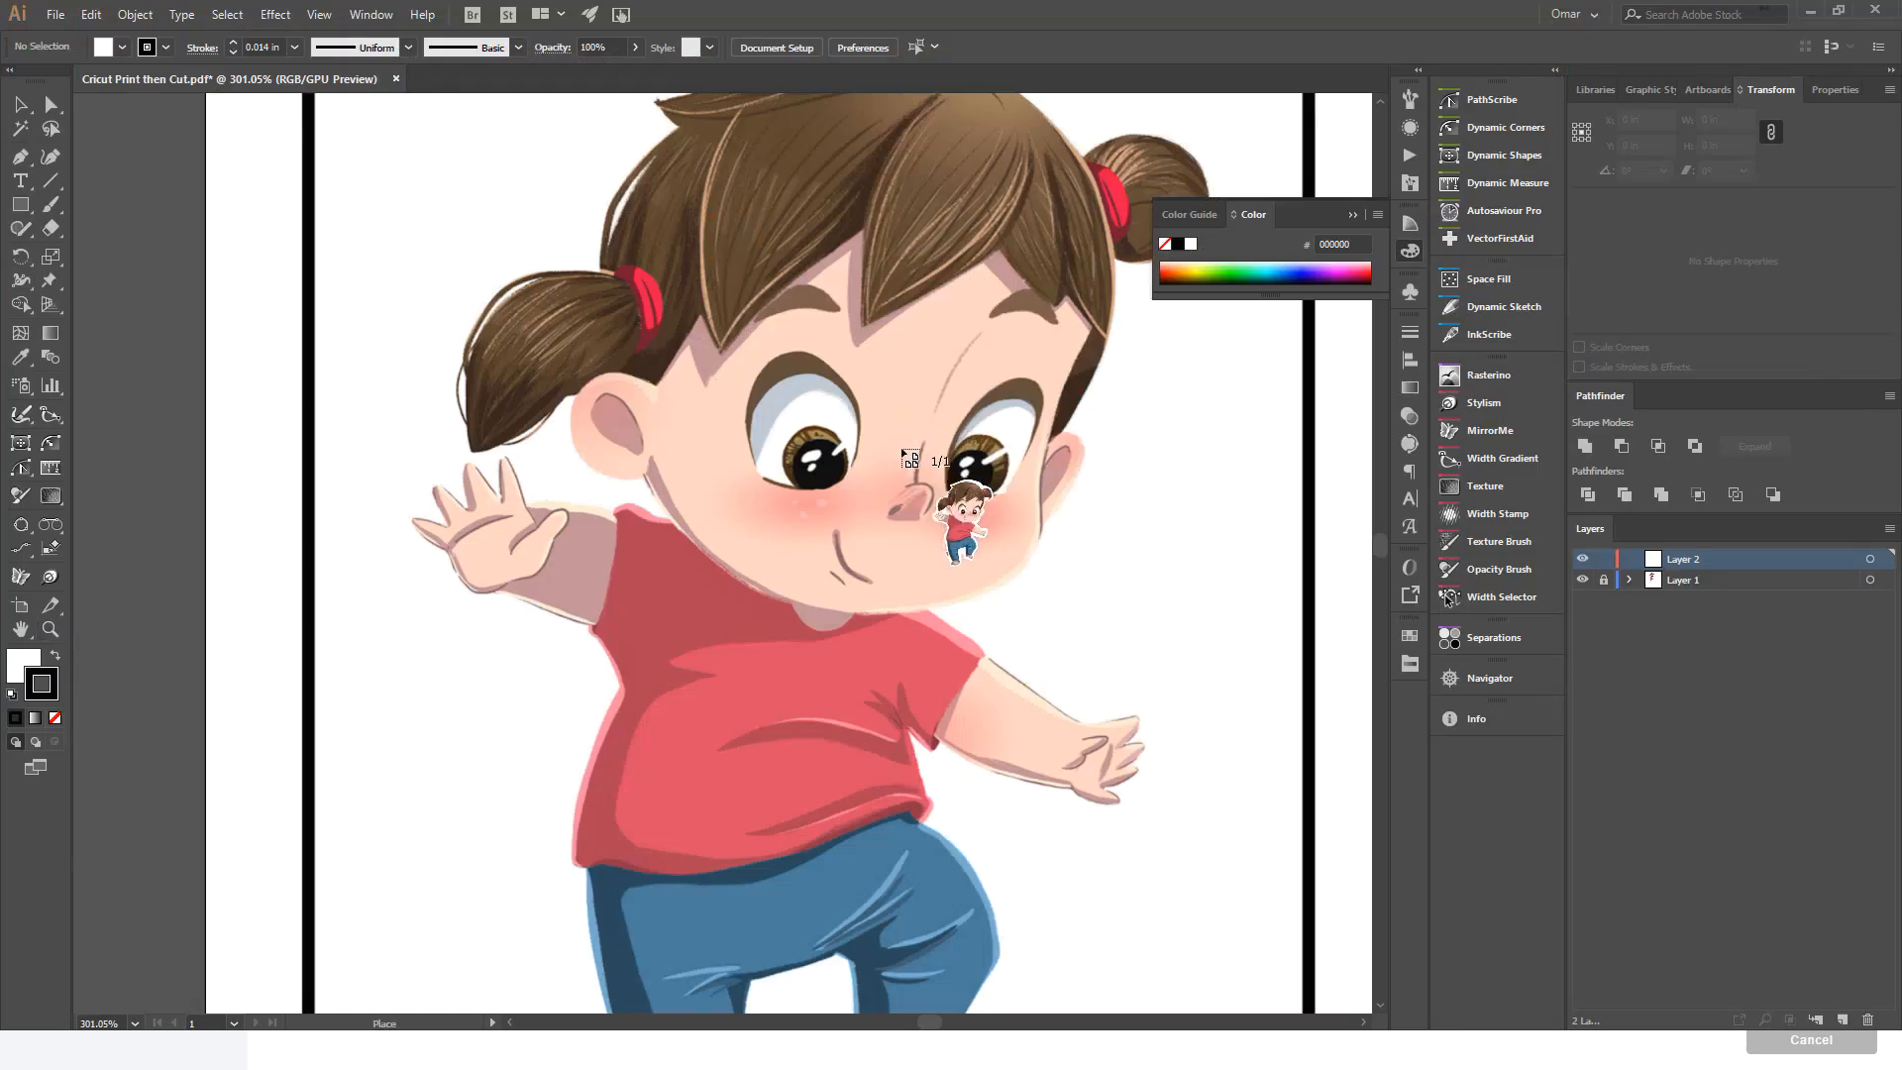
click(405, 120)
- Scale the placed image proportionally to a width of 4 in and move it roughly over the girl in the PDF
drag(857, 427, 715, 286)
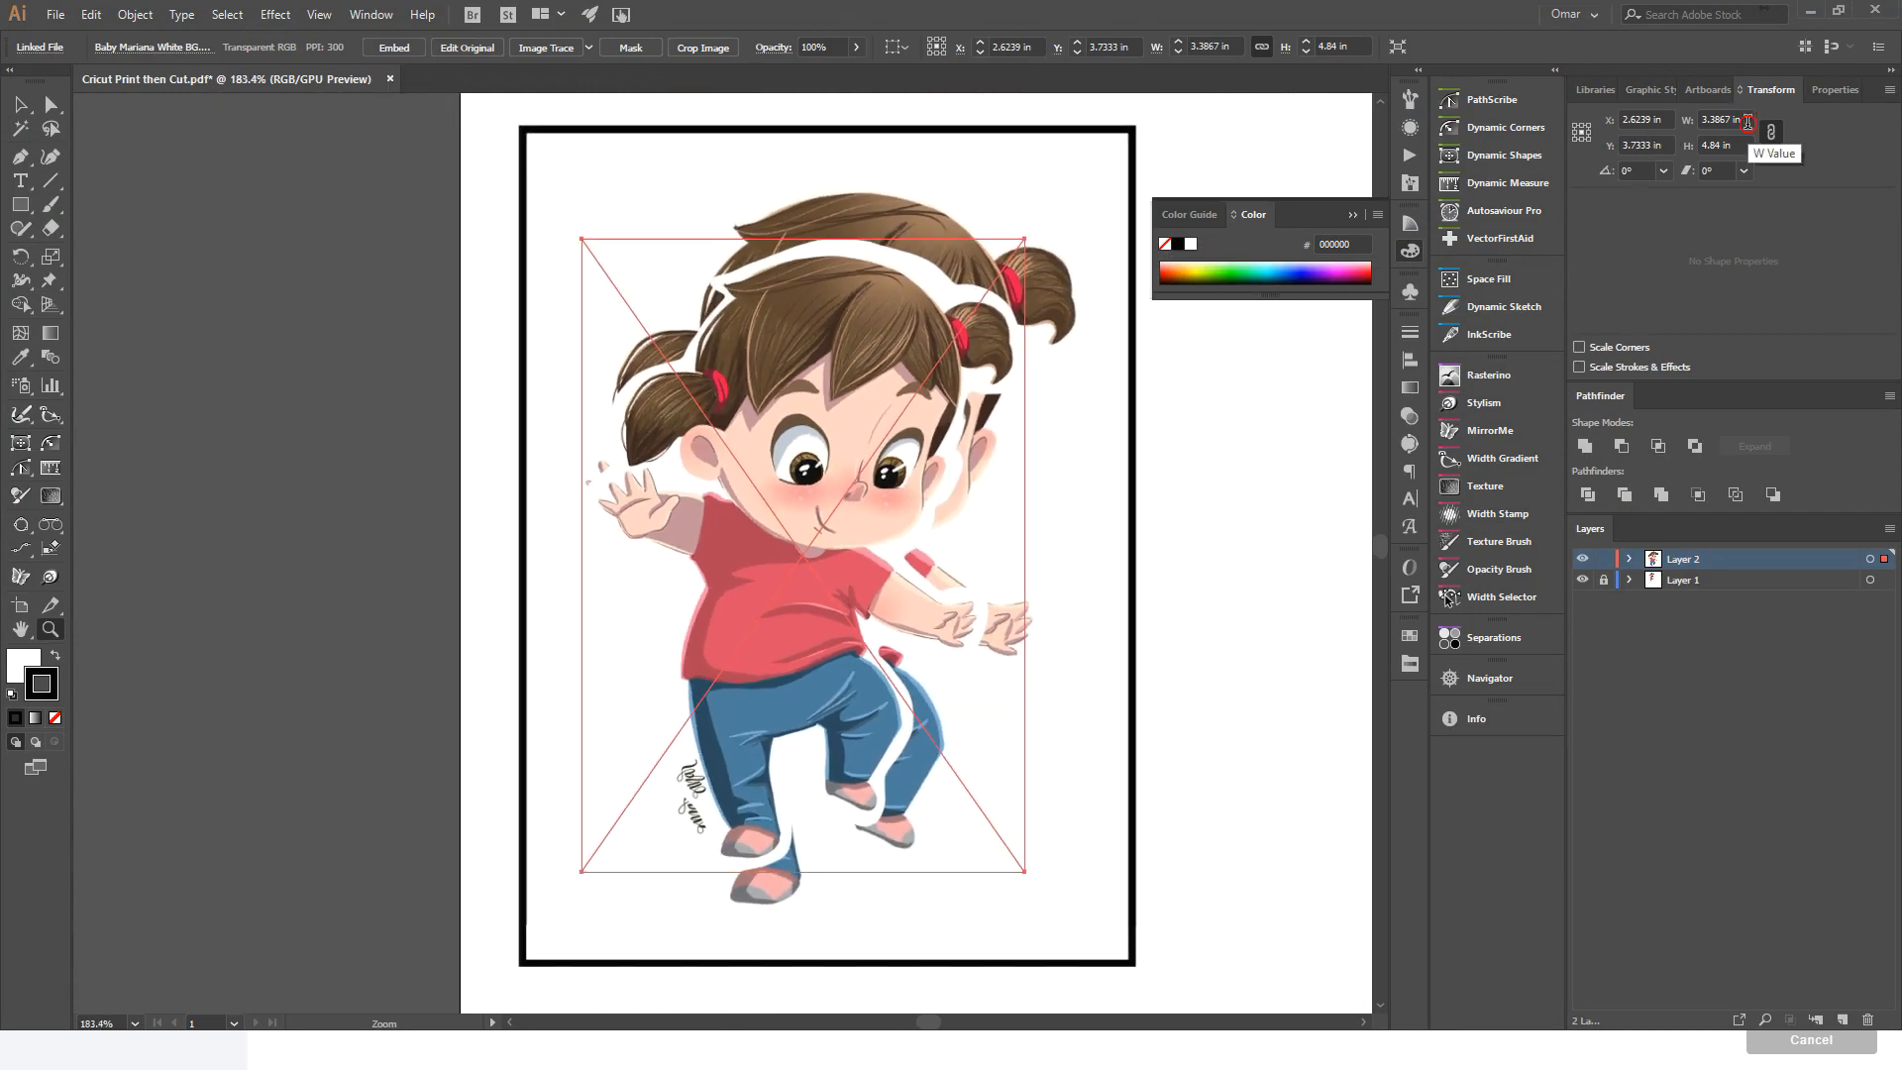
click(1741, 120)
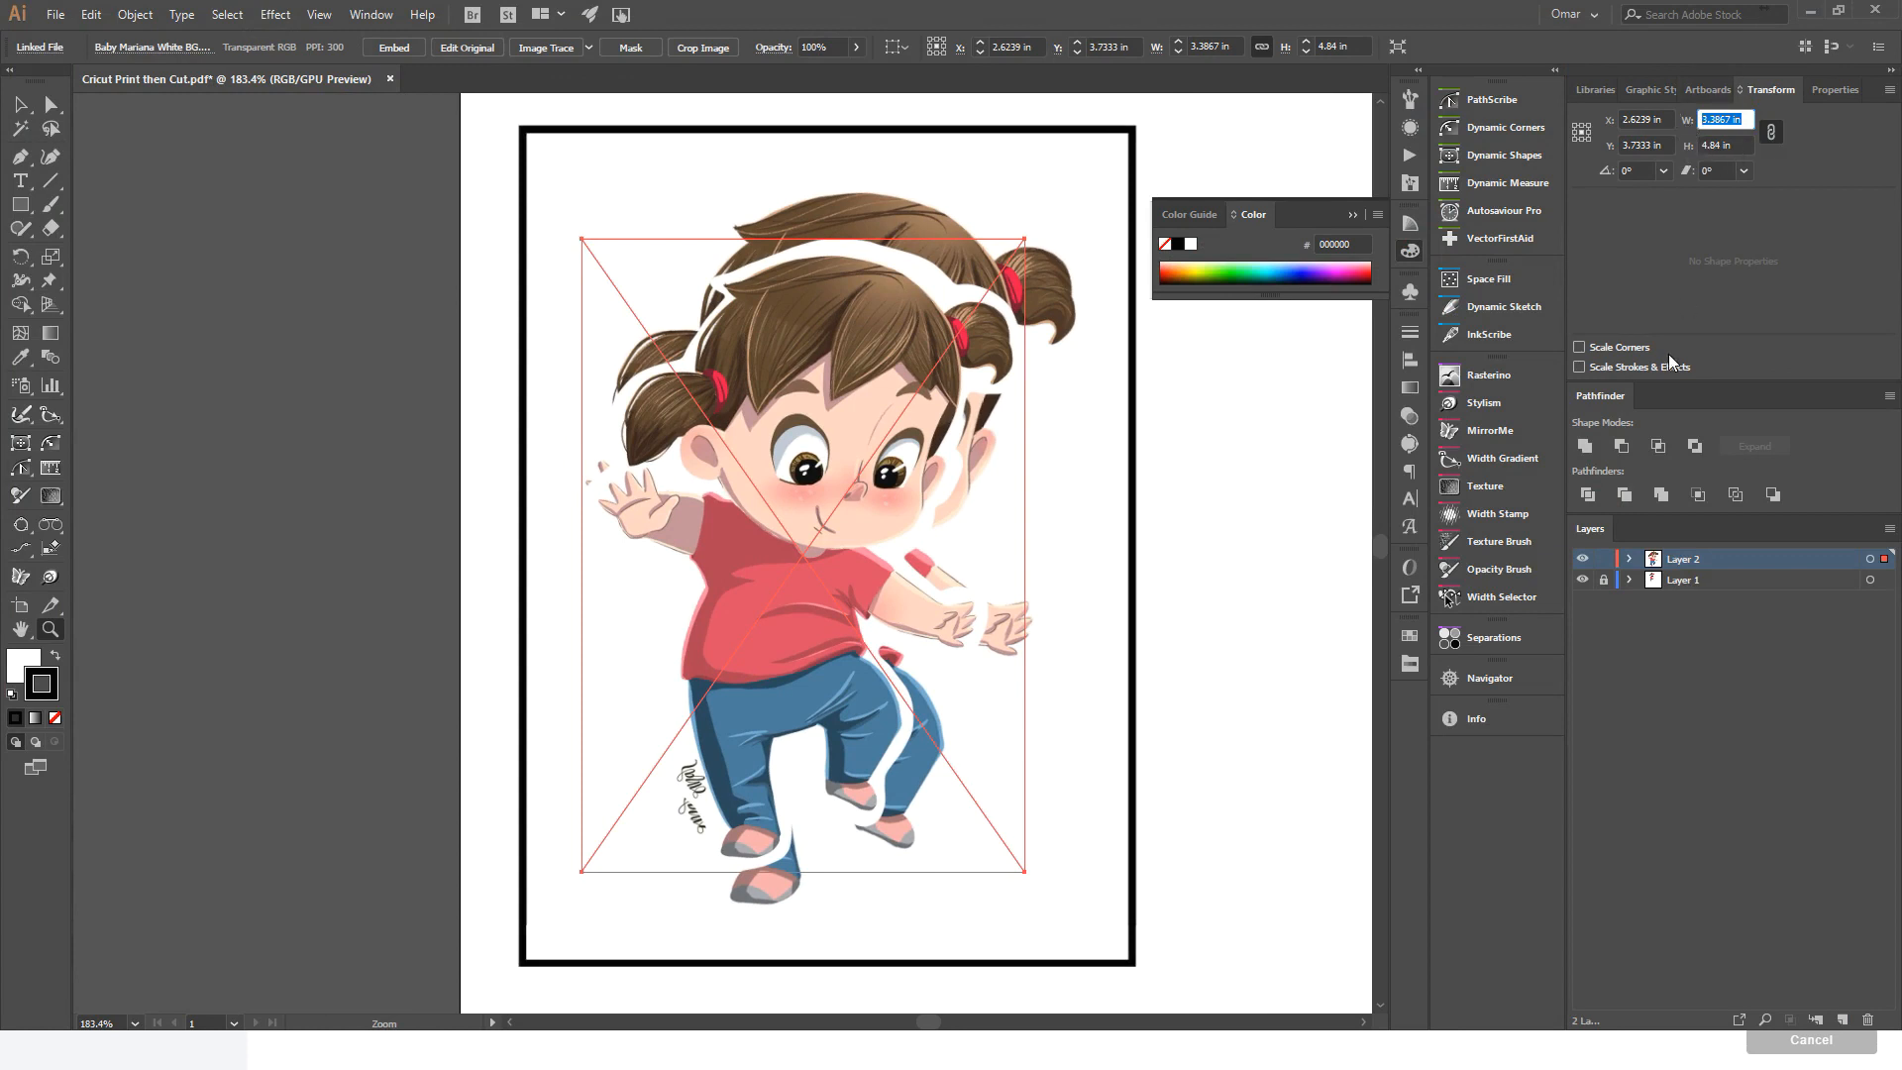
text(4)
key(Tab)
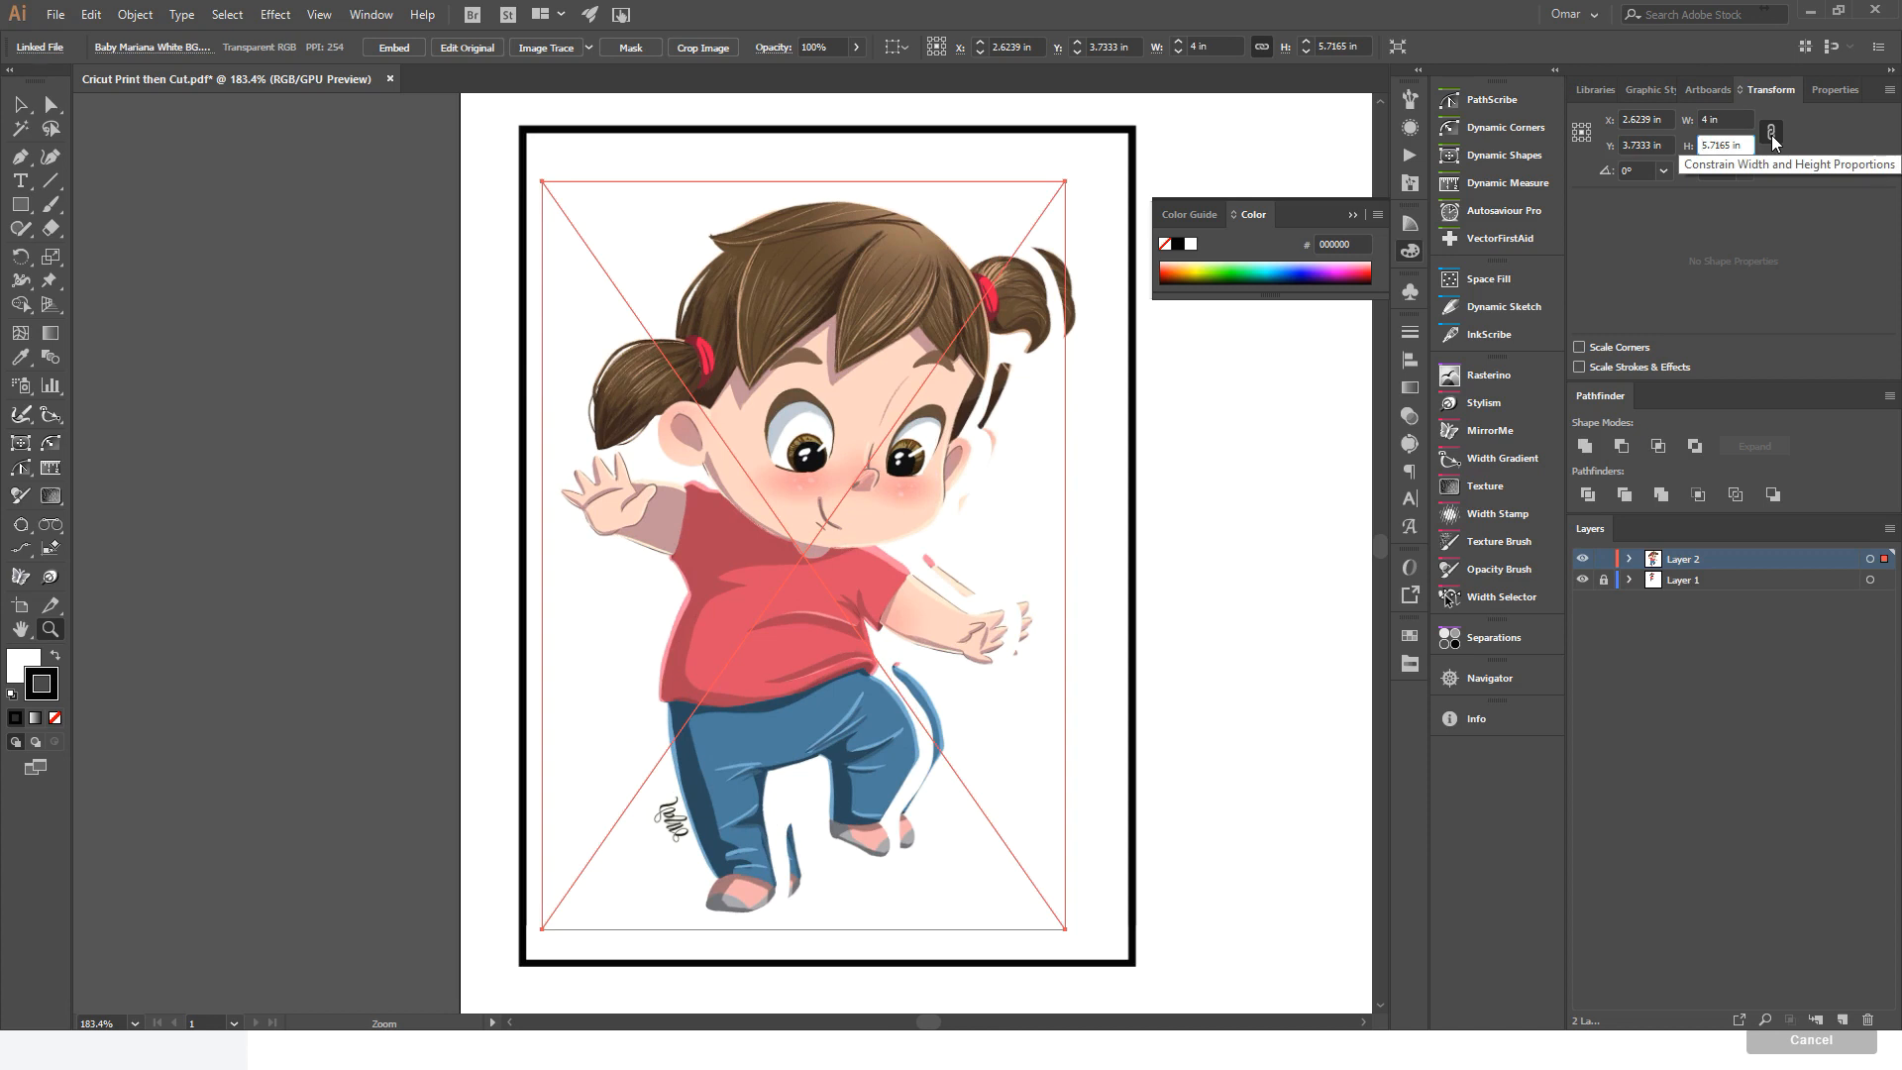
drag(862, 386, 906, 347)
key(v)
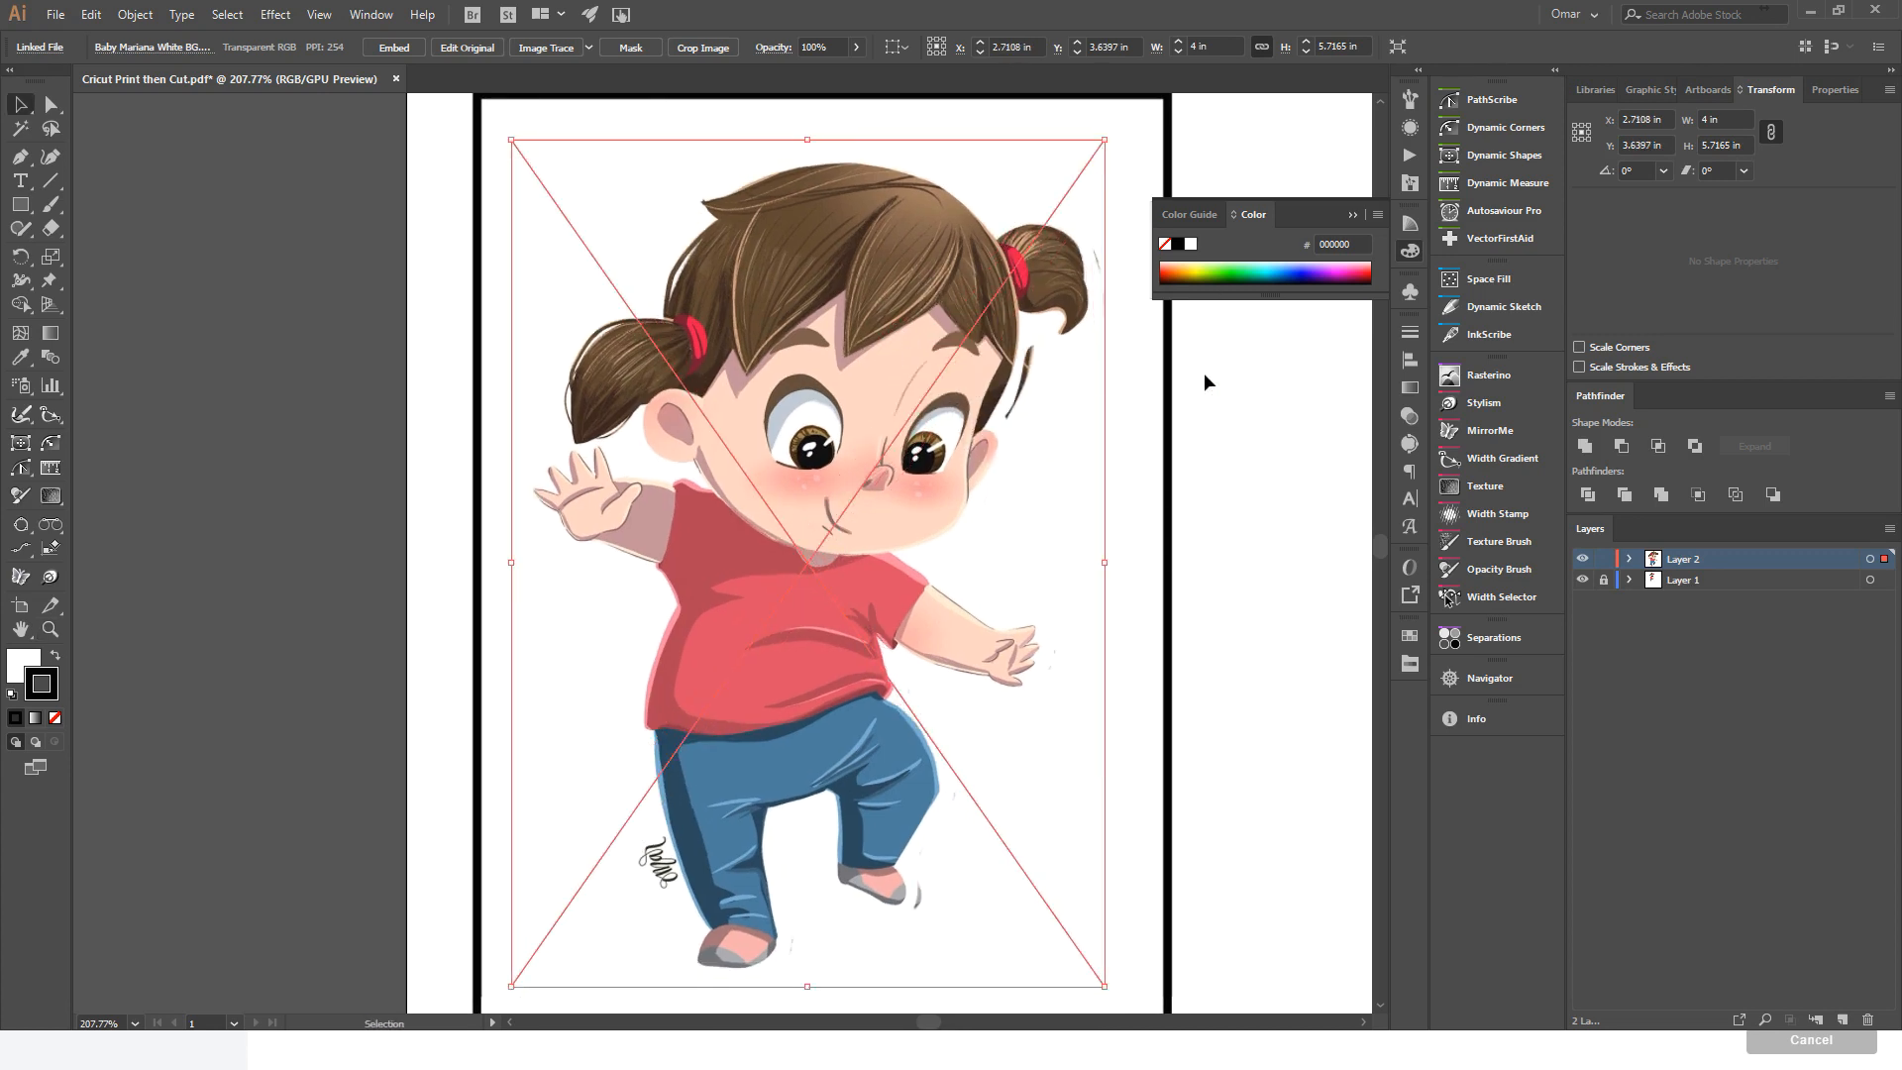
- Lower the placed image's opacity to 26%
click(857, 48)
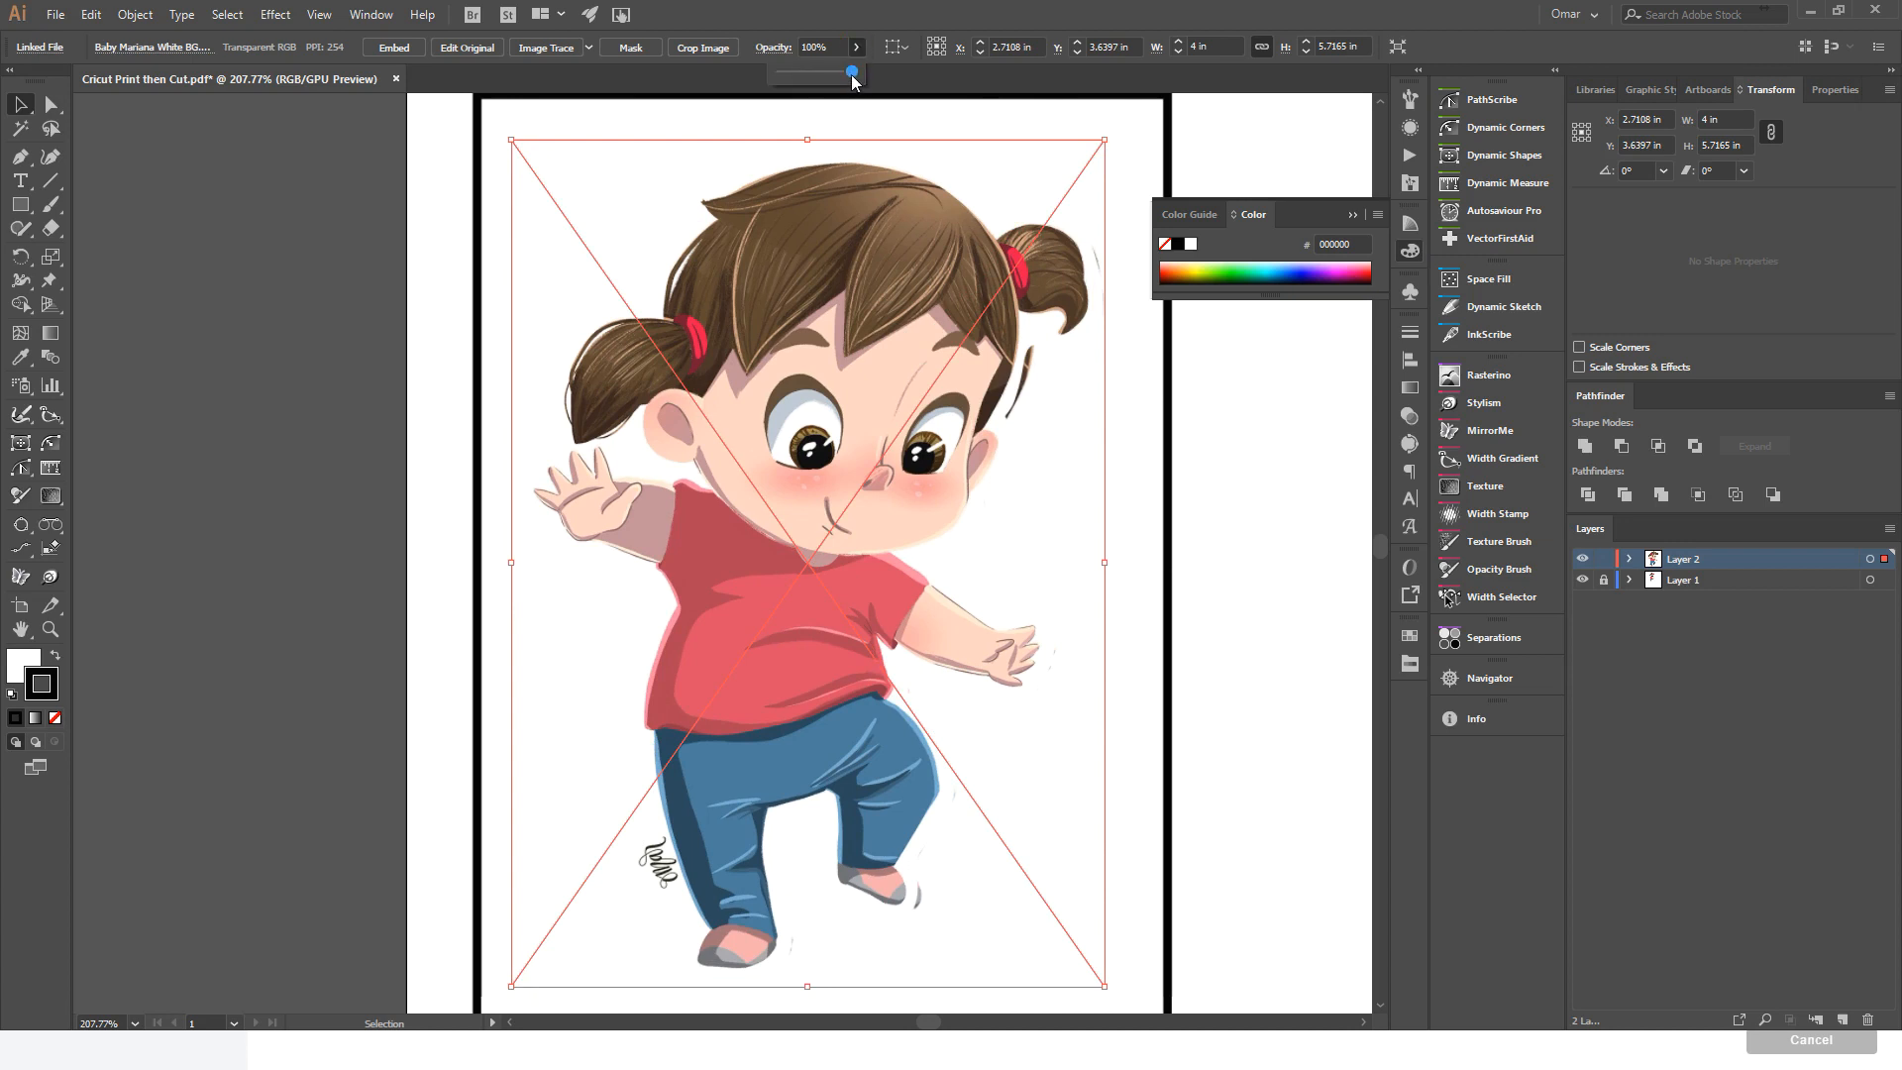
drag(852, 74, 800, 76)
click(747, 216)
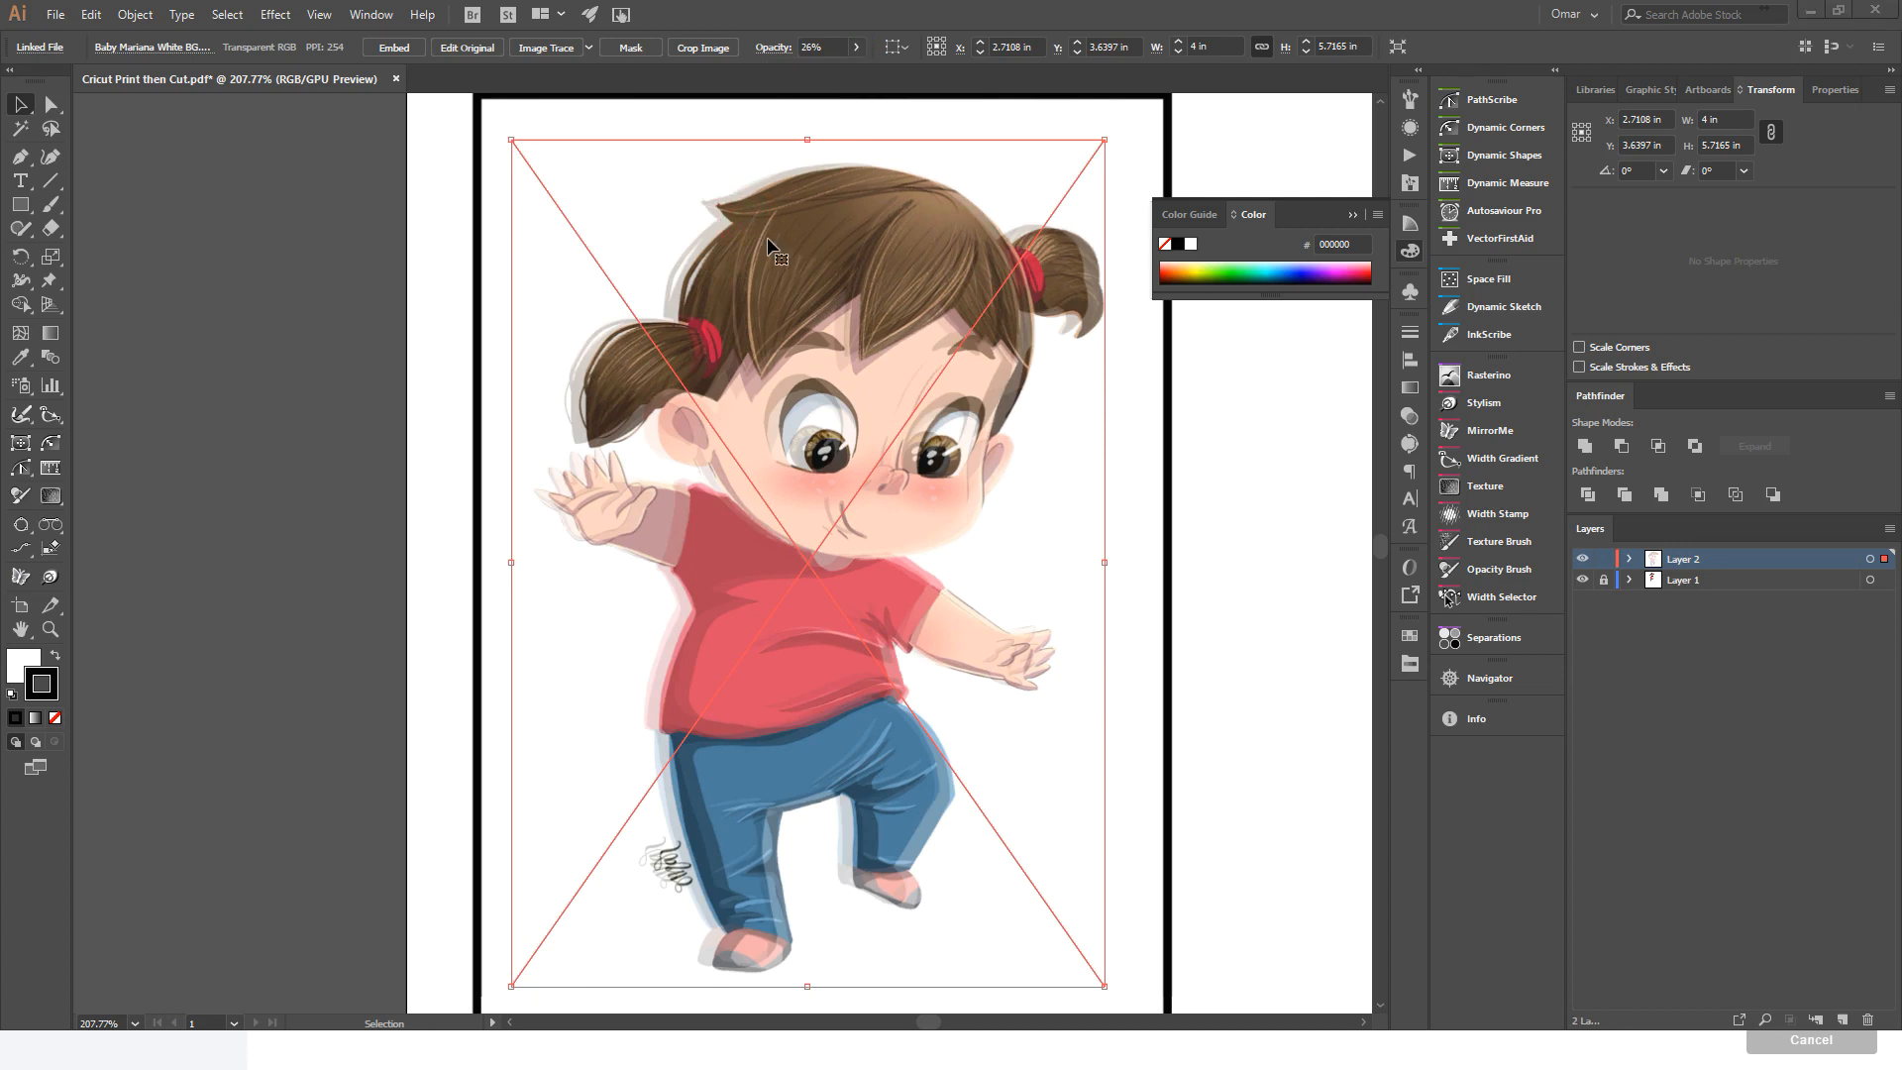
- Nudge the semi-transparent image right and slightly down to align it with the girl on Layer 1
key(Right)
key(Right)
key(Right)
key(Right)
key(Right)
key(Down)
key(Right)
key(Down)
key(Right)
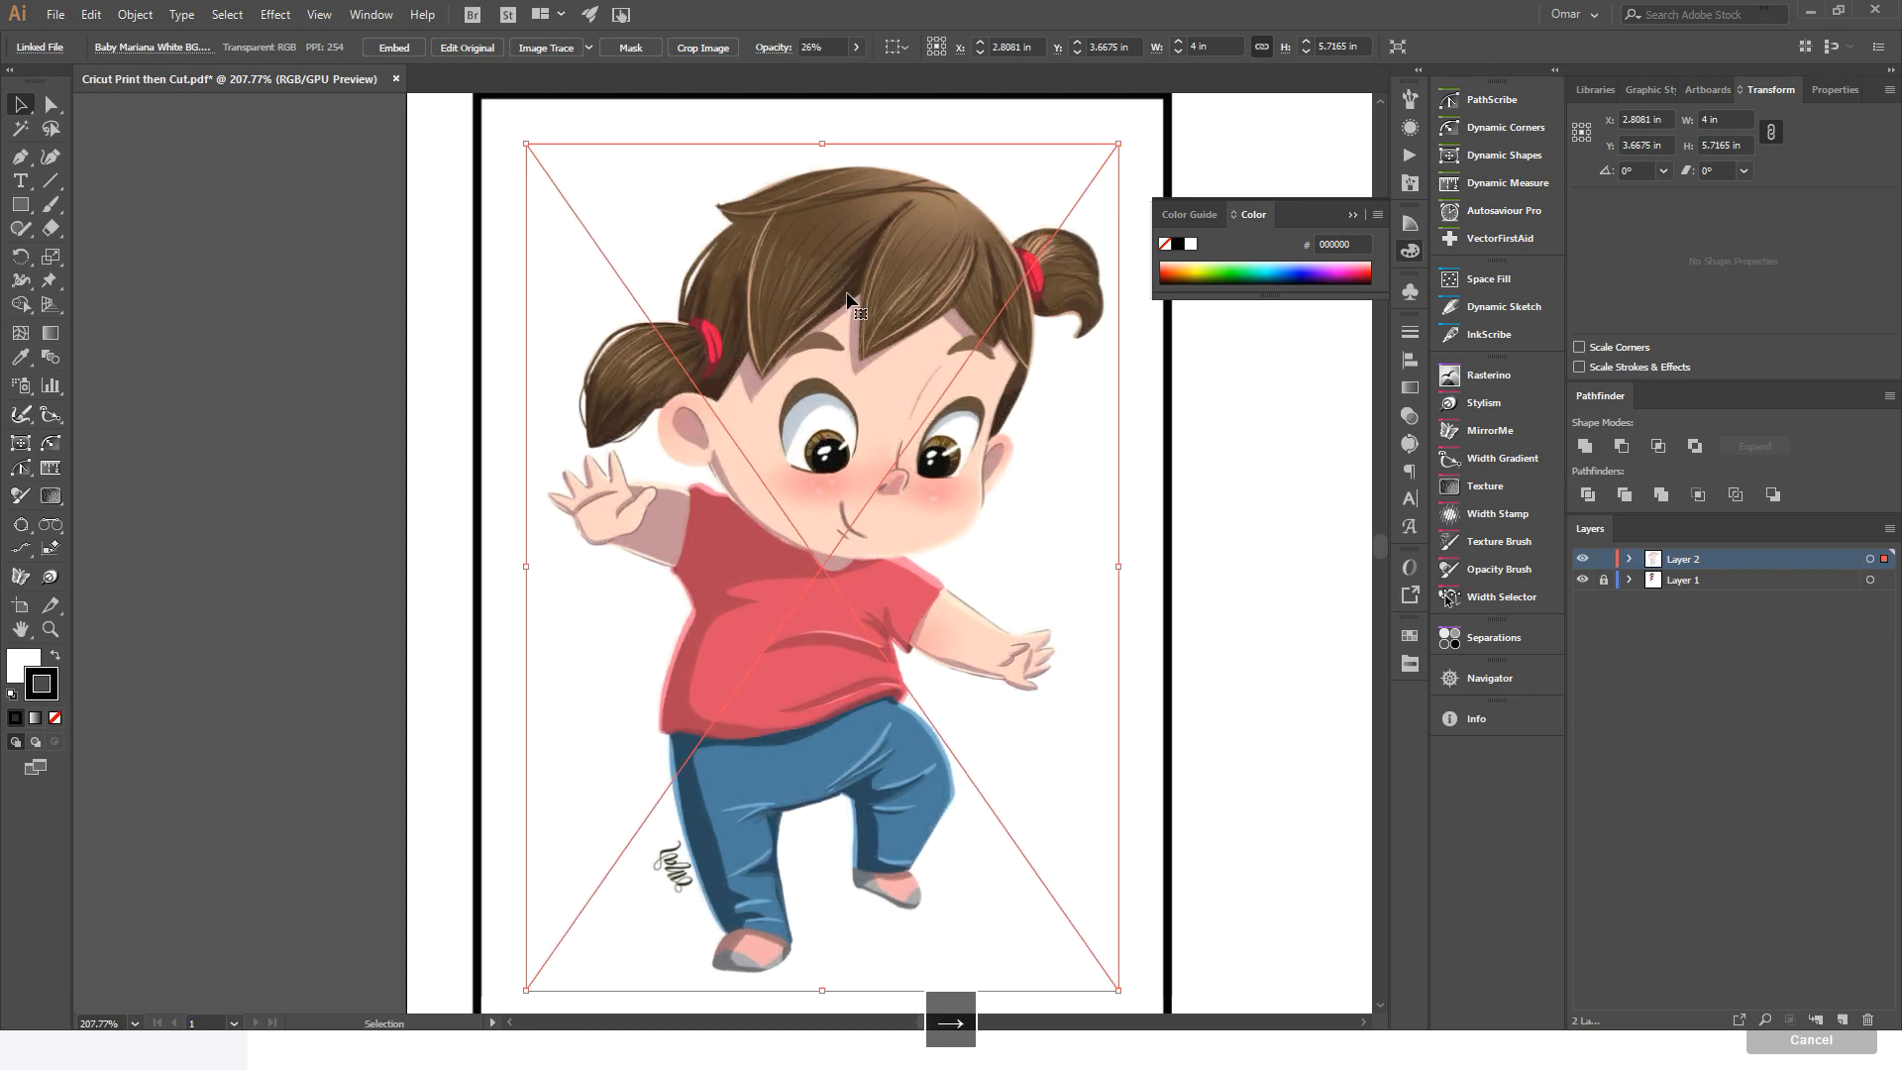
- Compare the original and PDF images around the girl's eyes at high magnification by hiding and showing Layer 2
key(z)
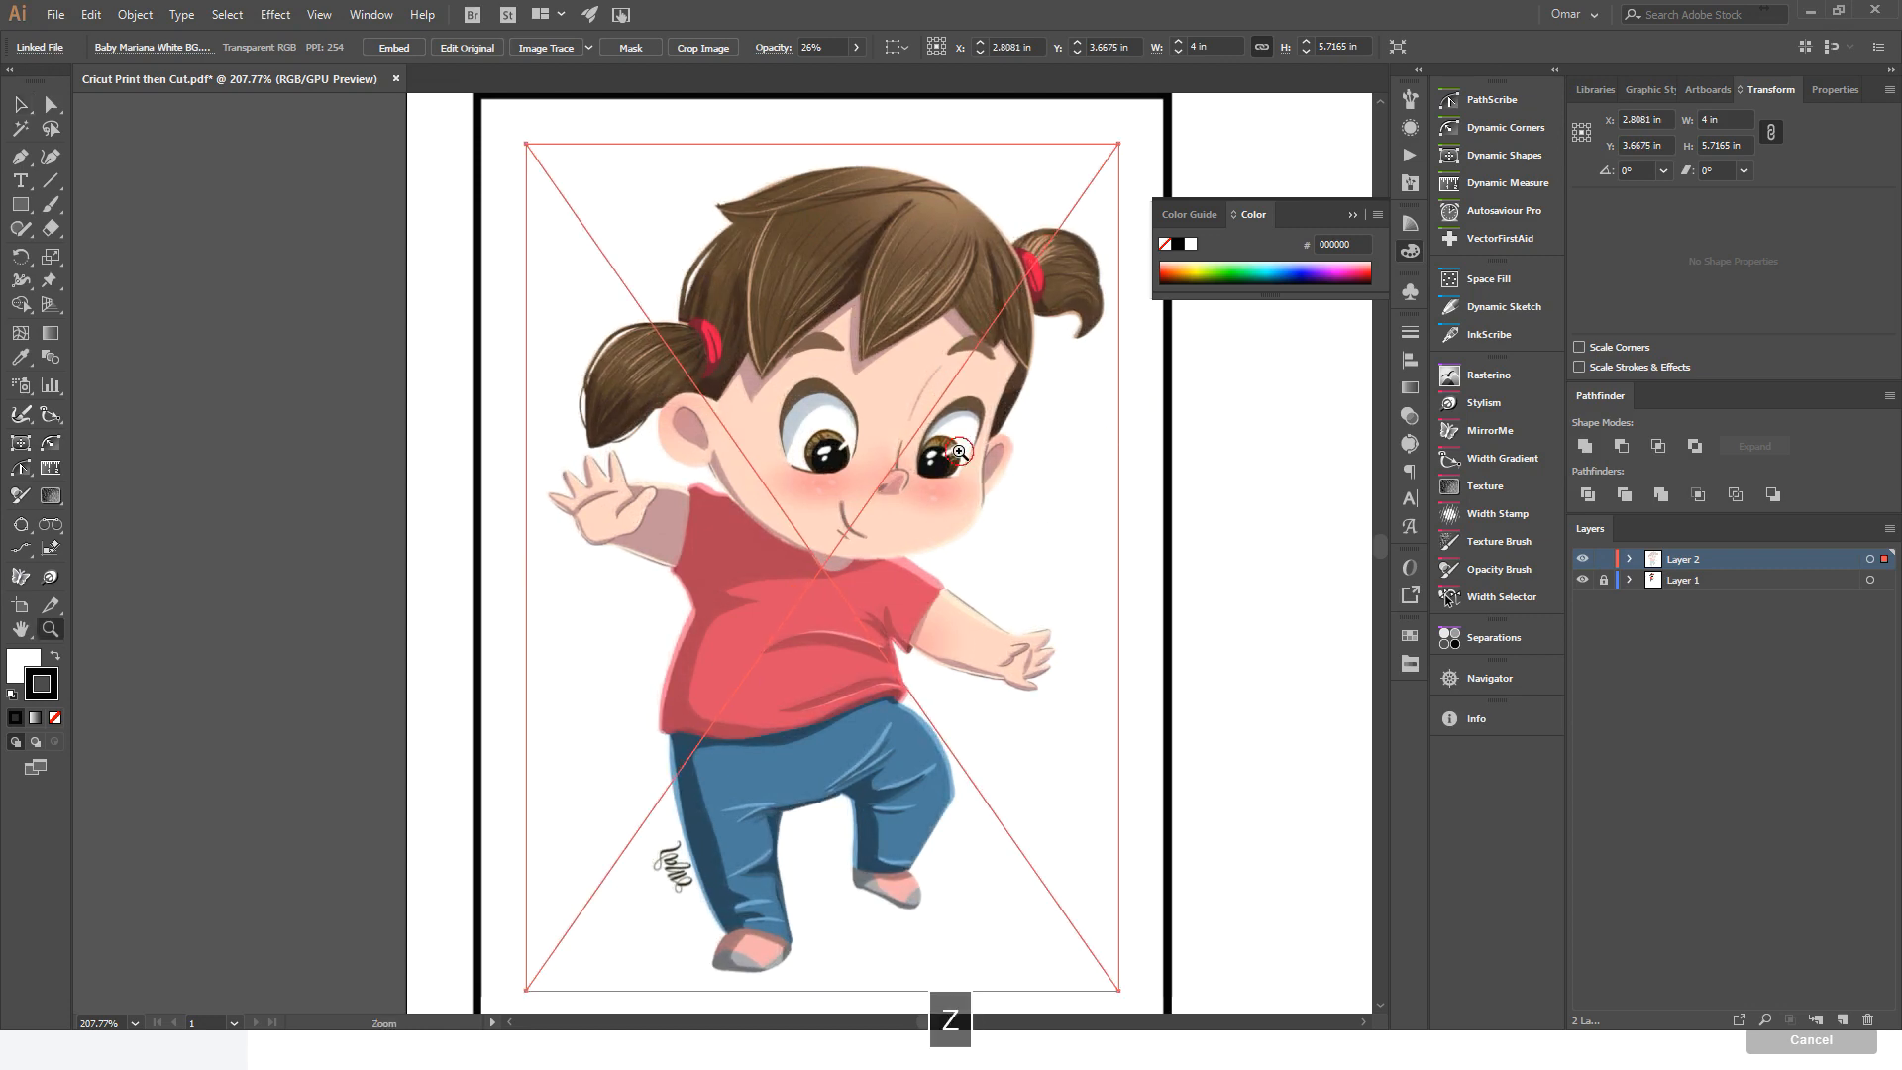
drag(962, 451, 1235, 641)
drag(580, 330, 788, 452)
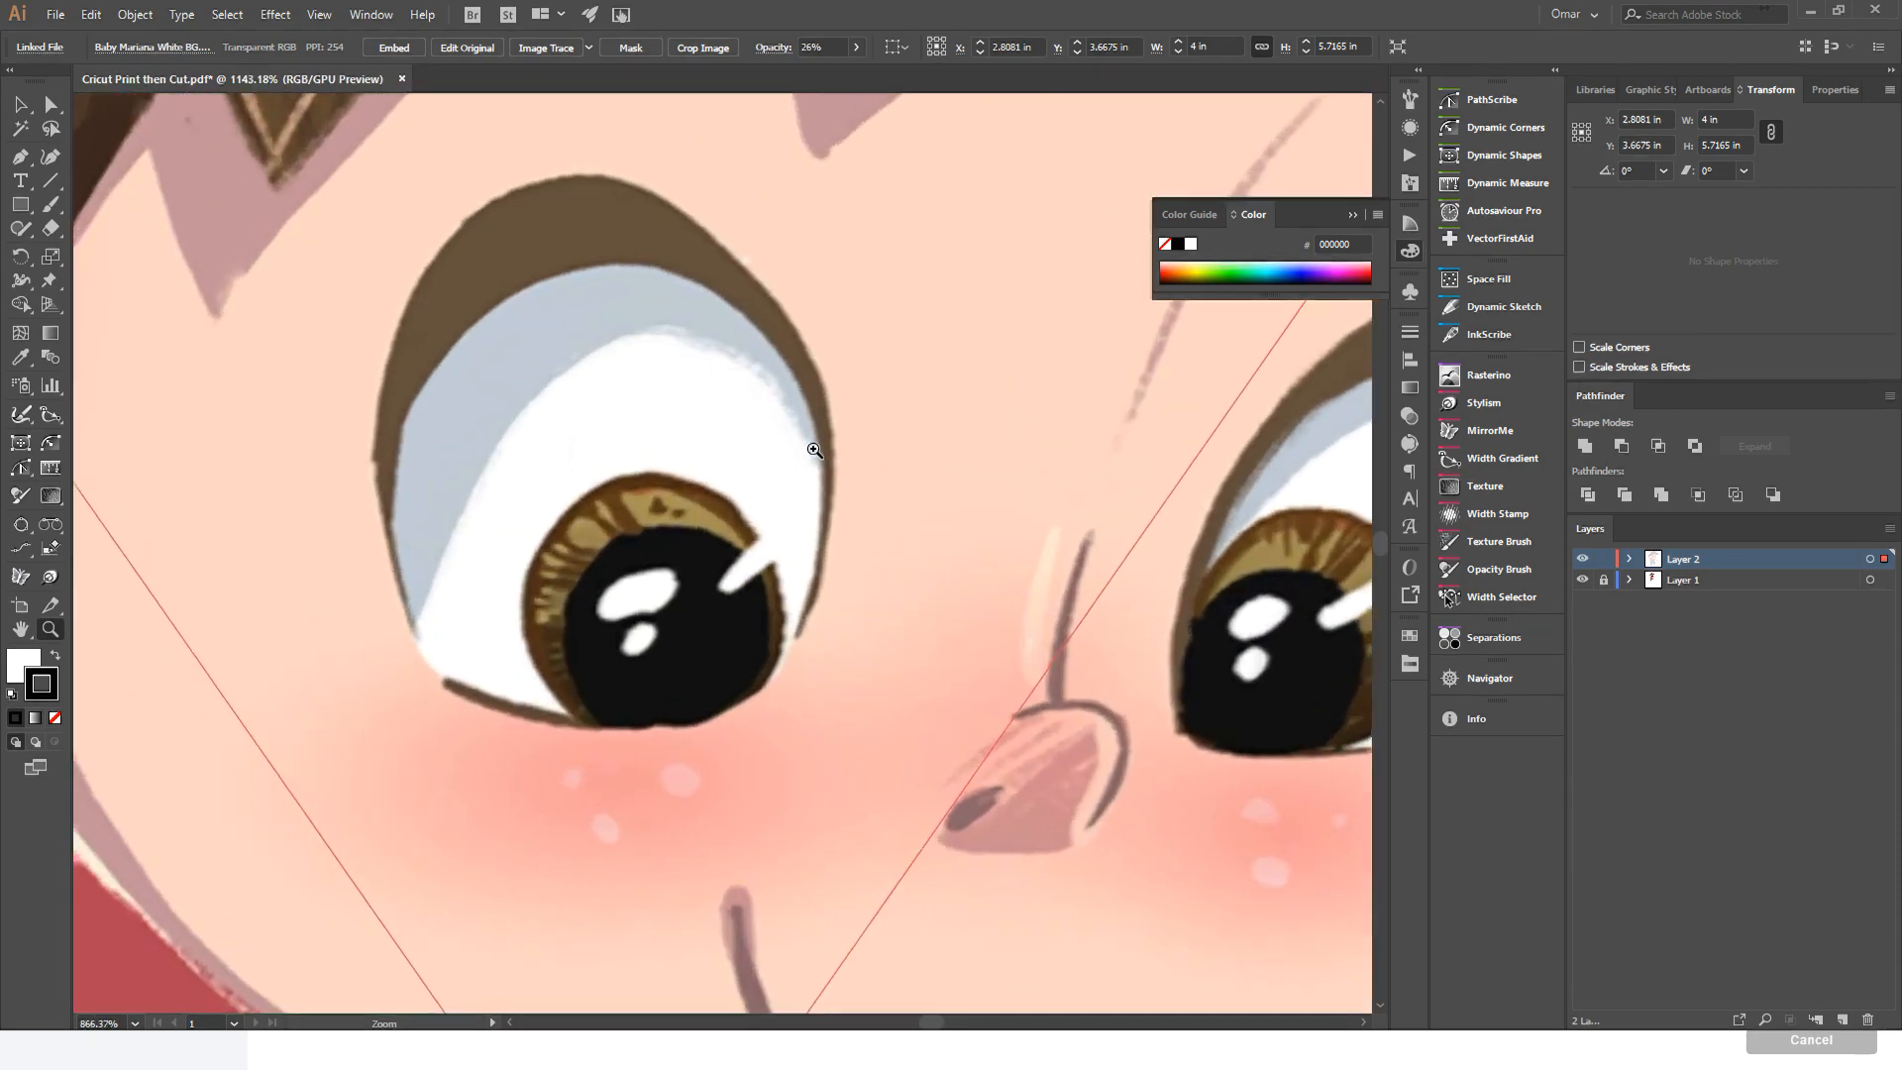
click(1581, 561)
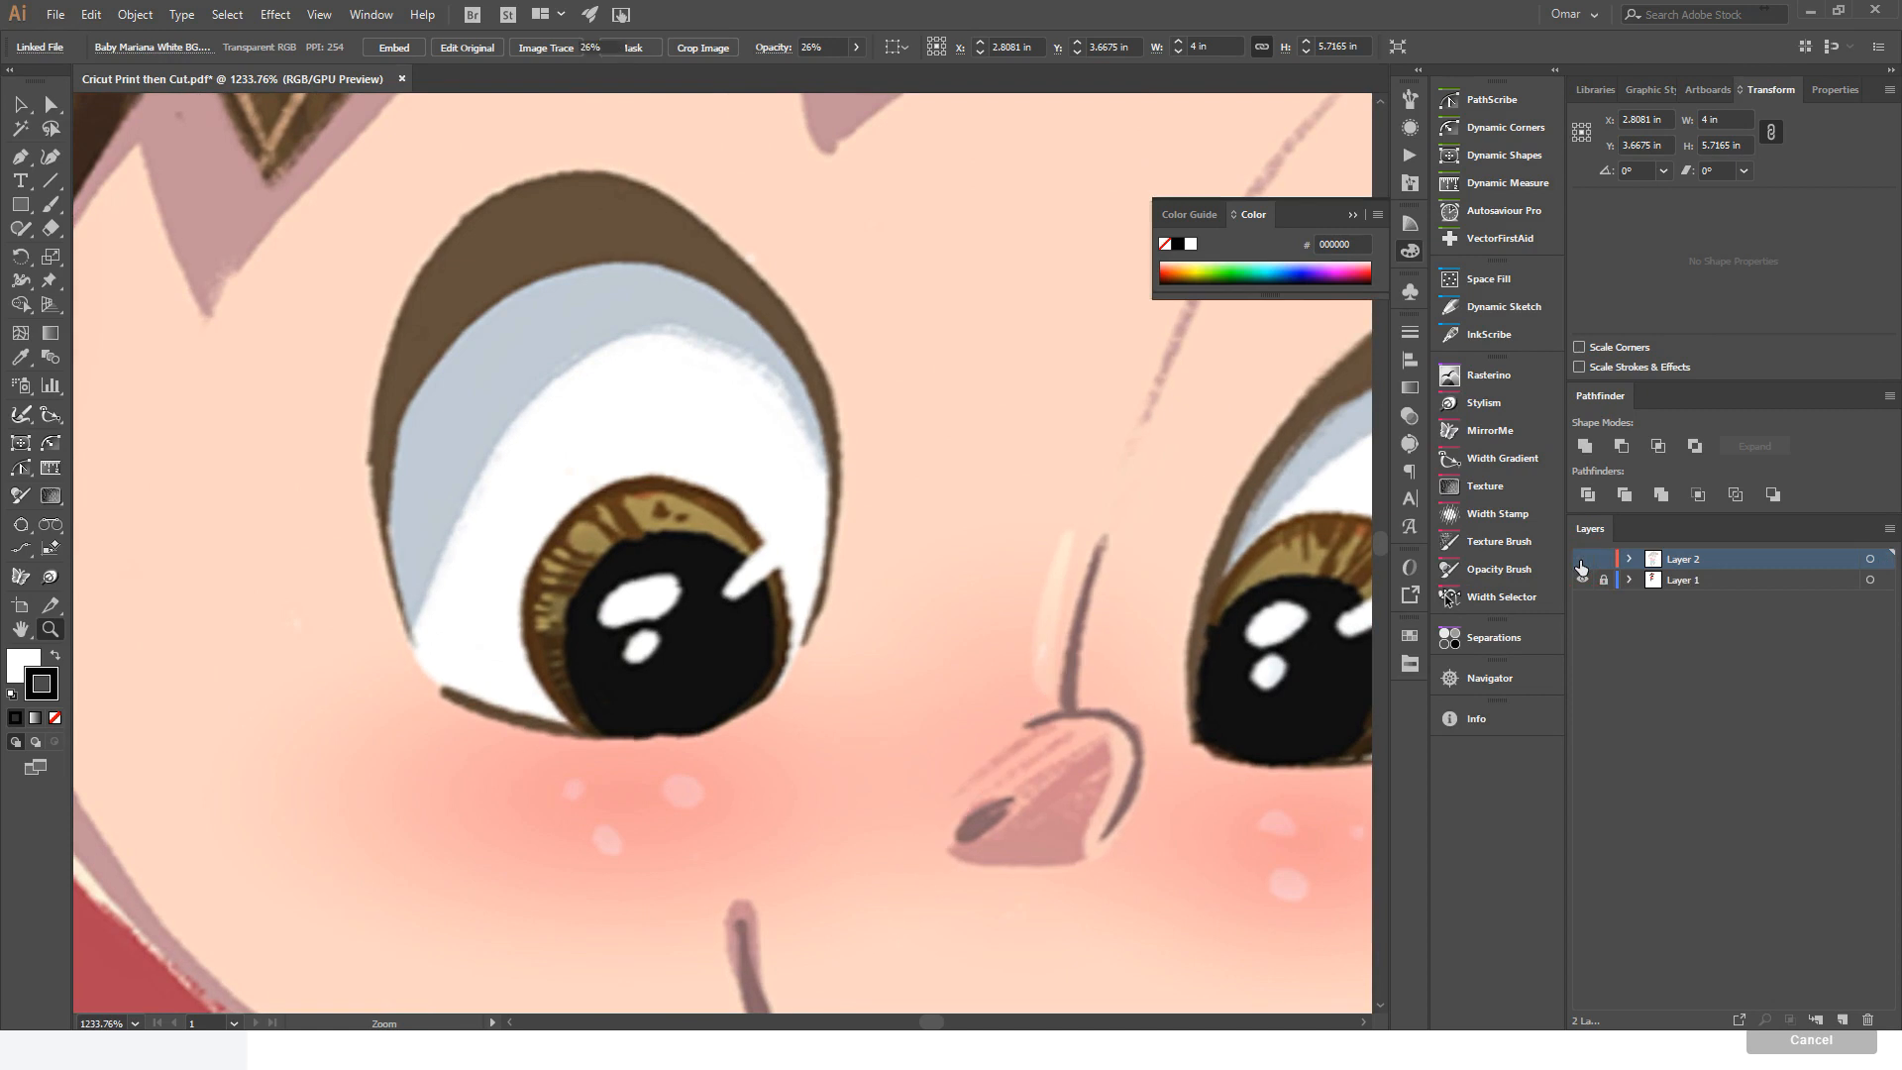
click(1581, 561)
click(1581, 562)
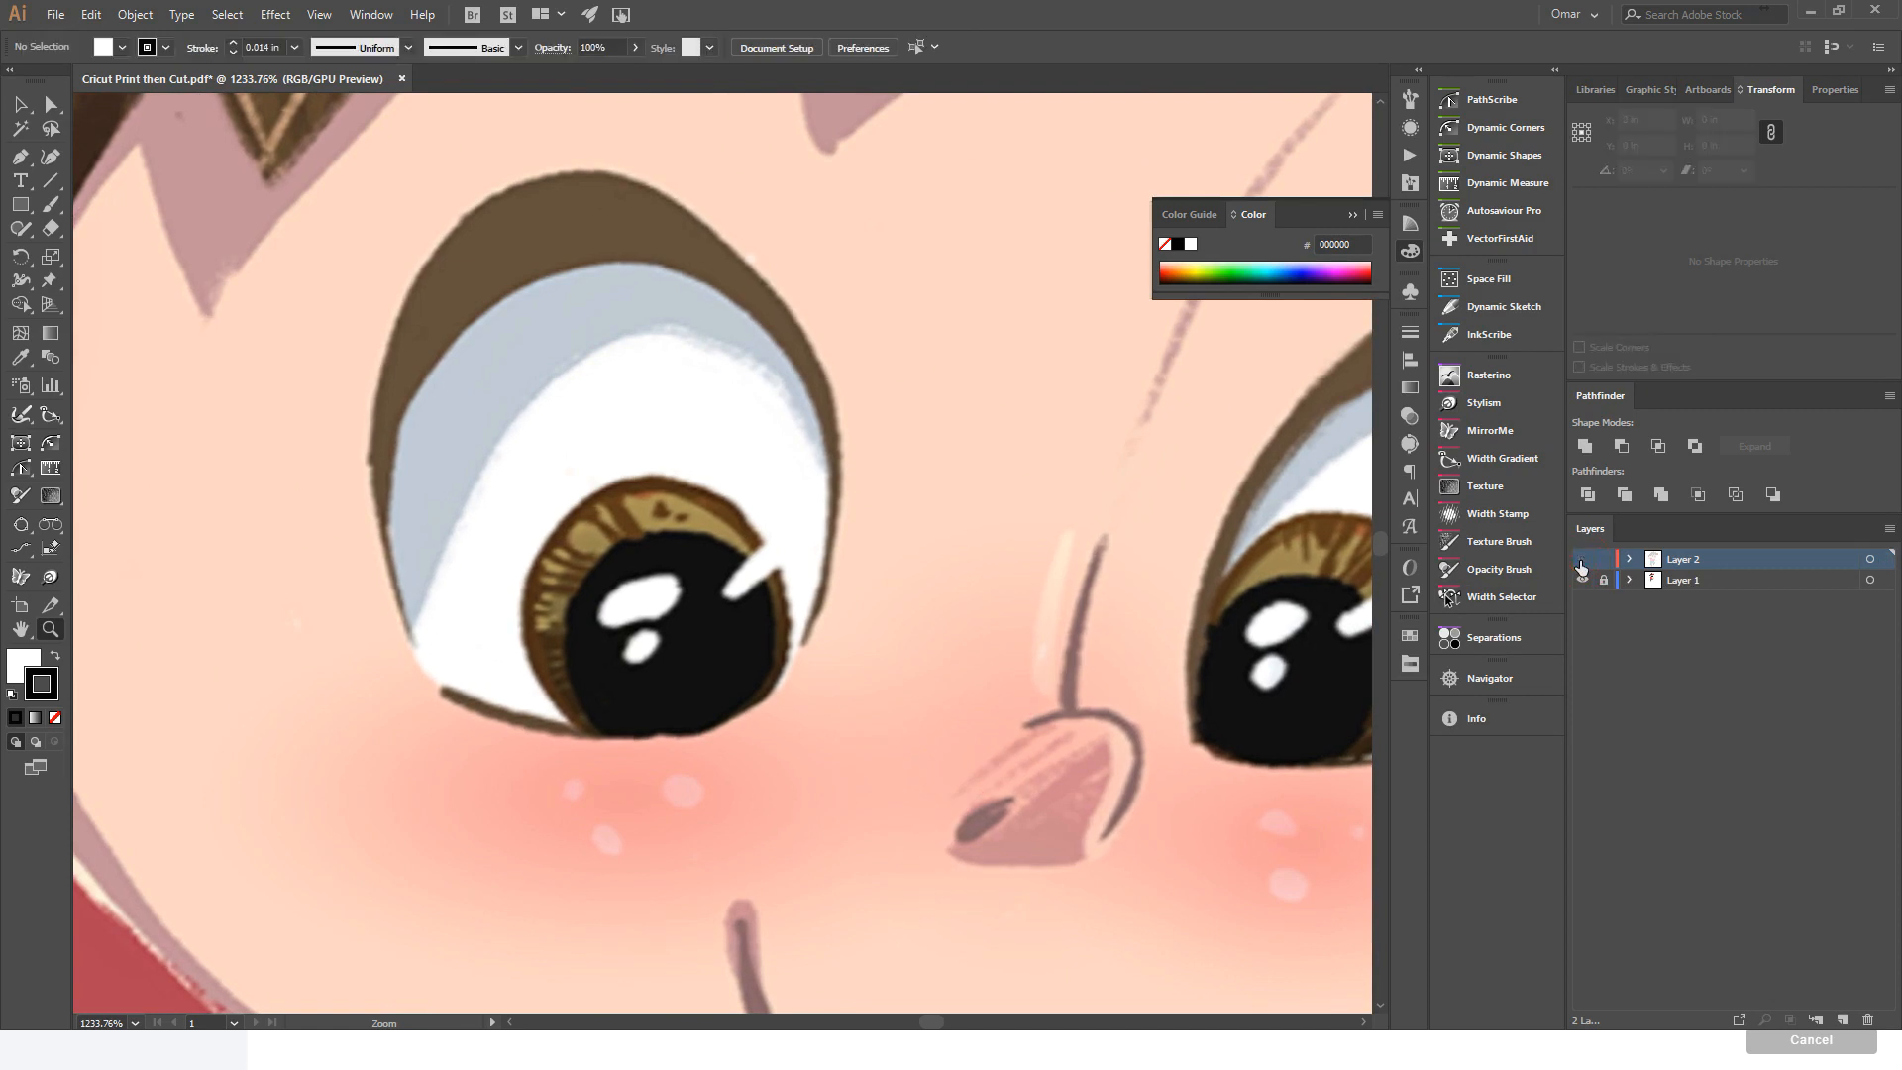
click(1581, 562)
click(1581, 562)
click(1581, 561)
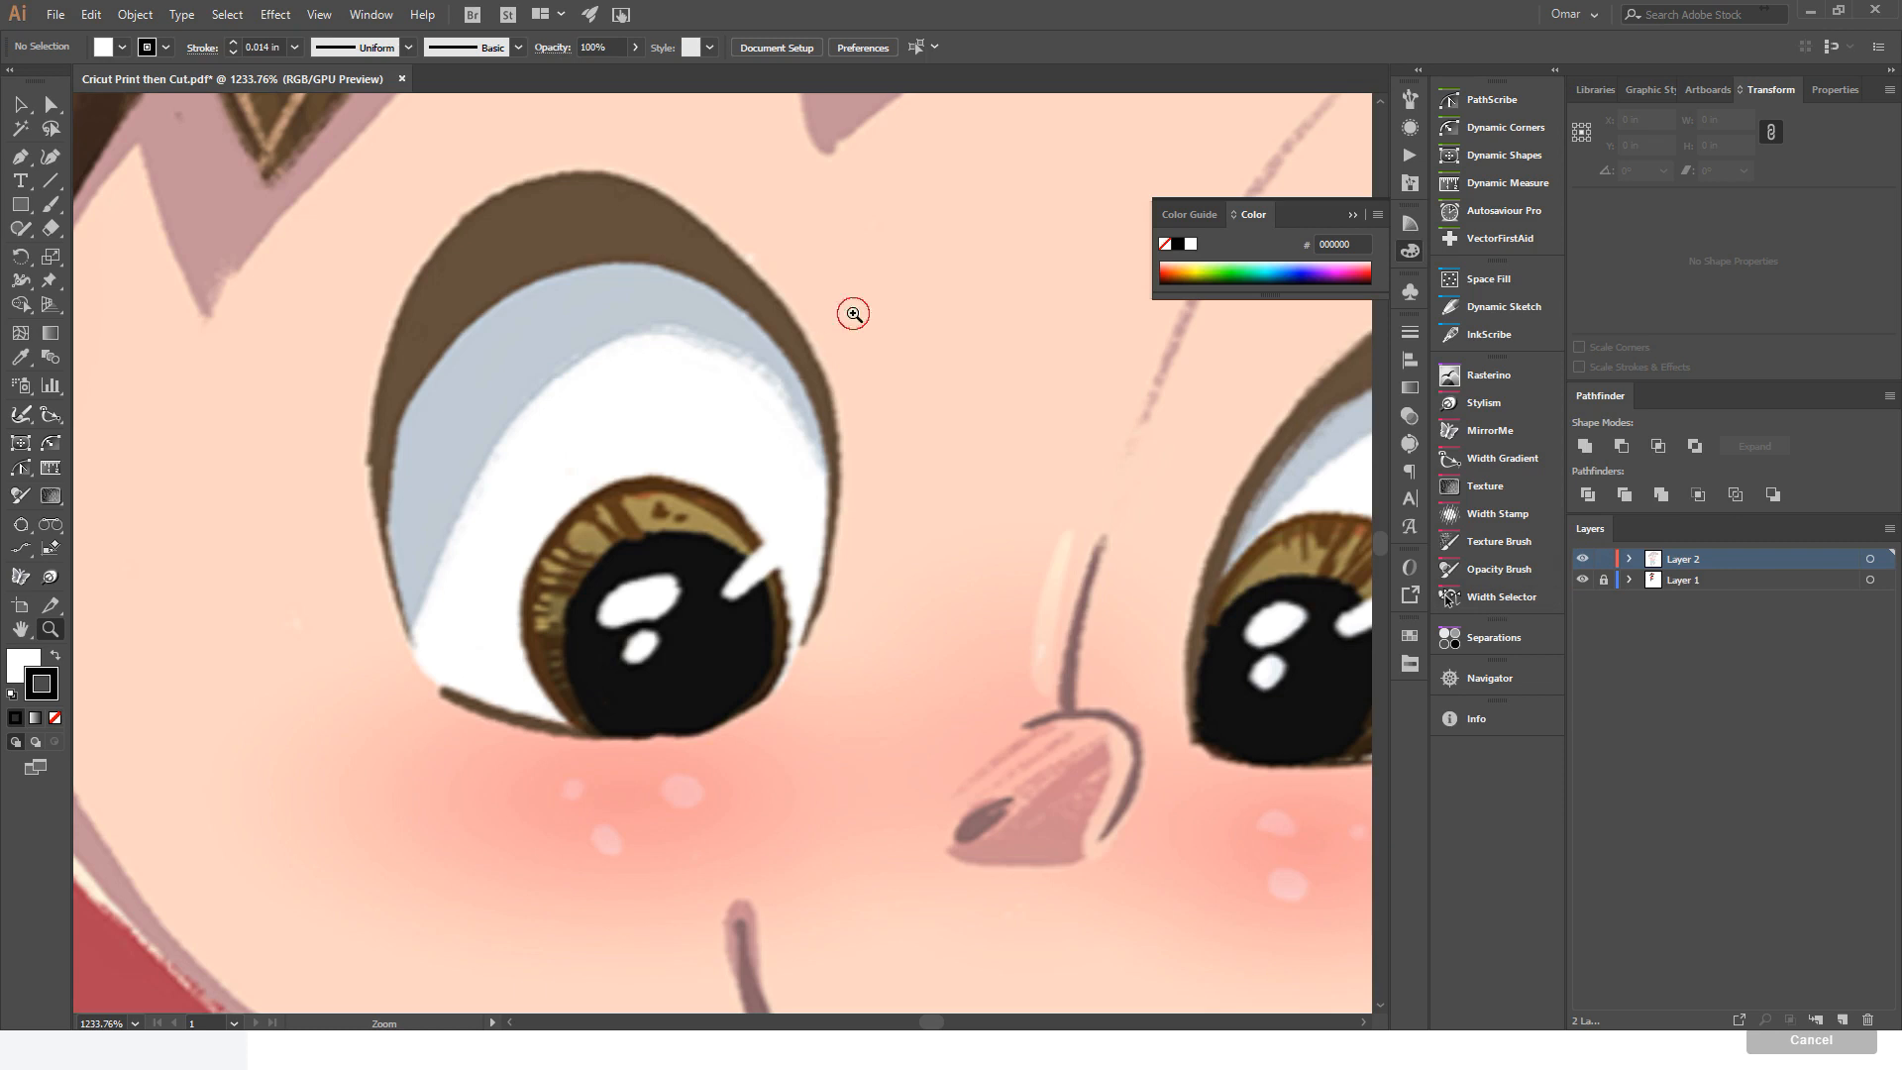
scroll(827, 371, down, 1)
scroll(827, 372, down, 5)
scroll(853, 426, up, 5)
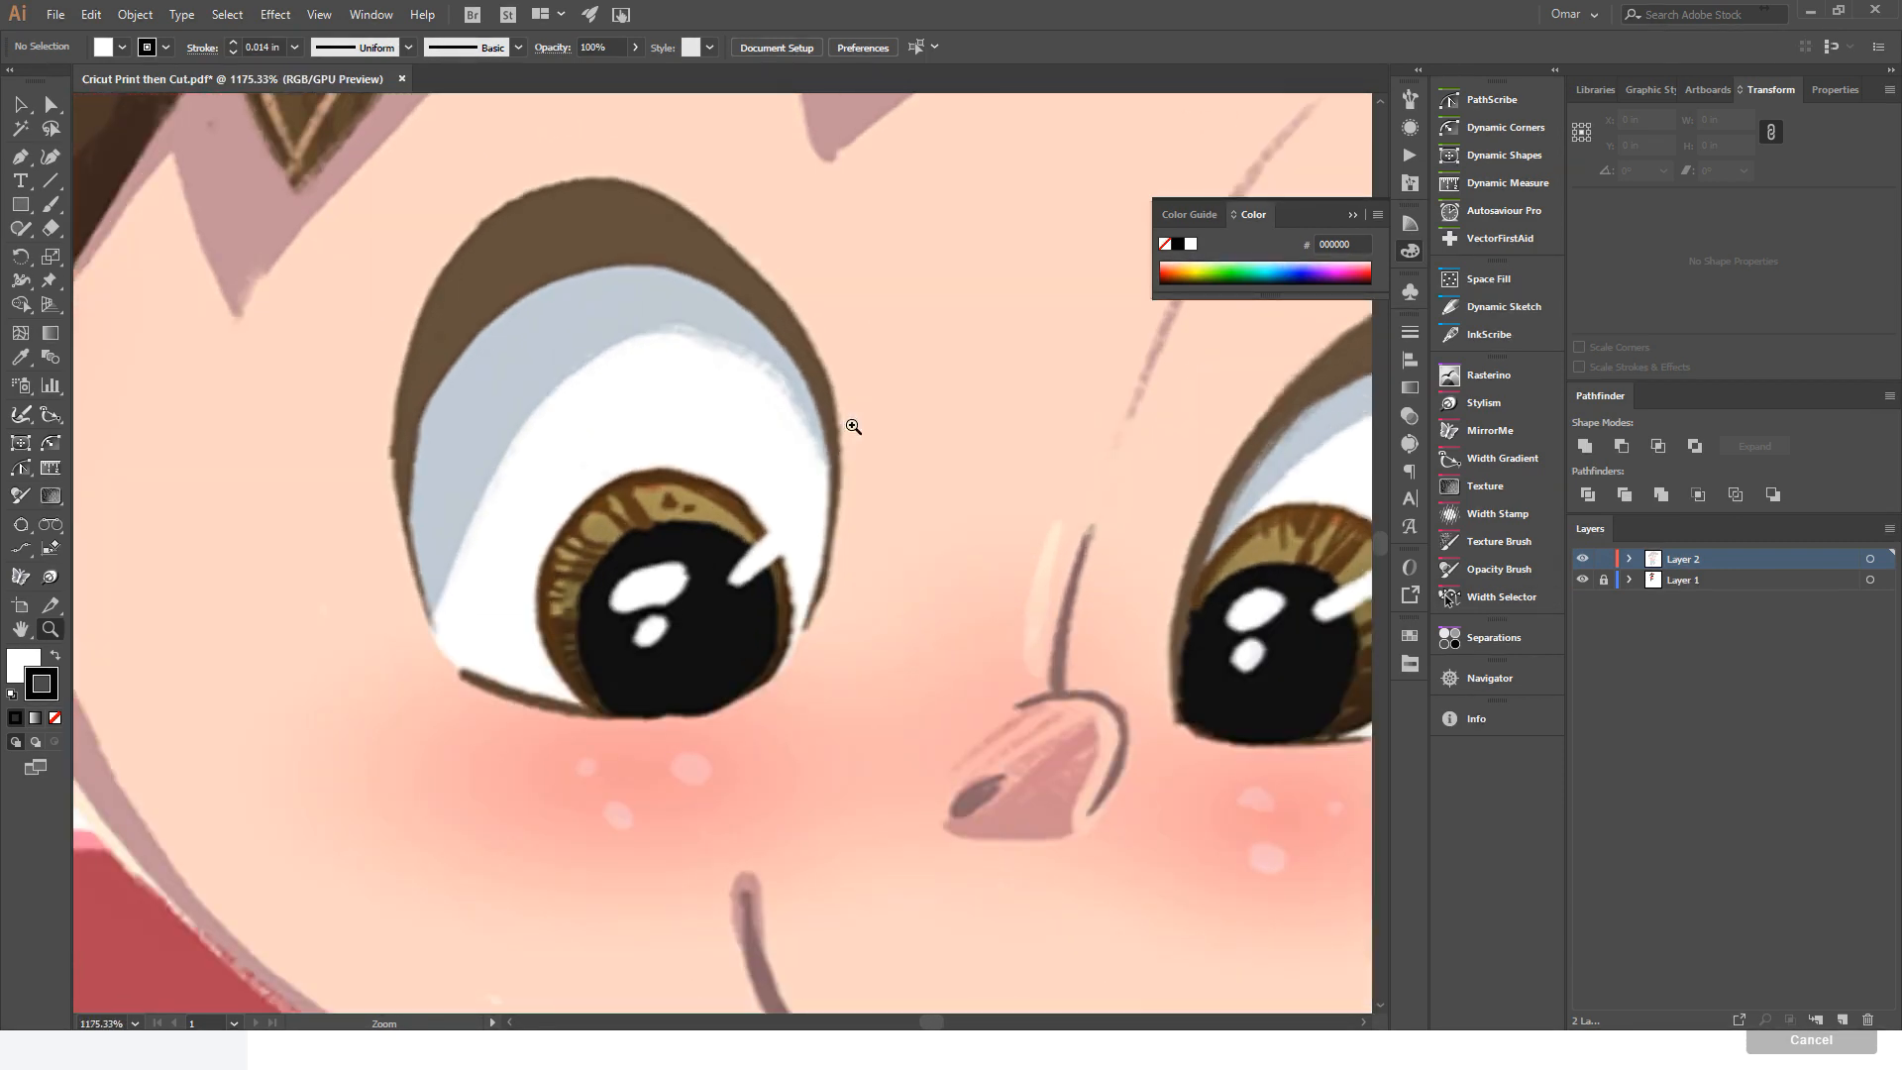
- Expand Layer 2, select its linked image and set the opacity back to 100%
click(1630, 559)
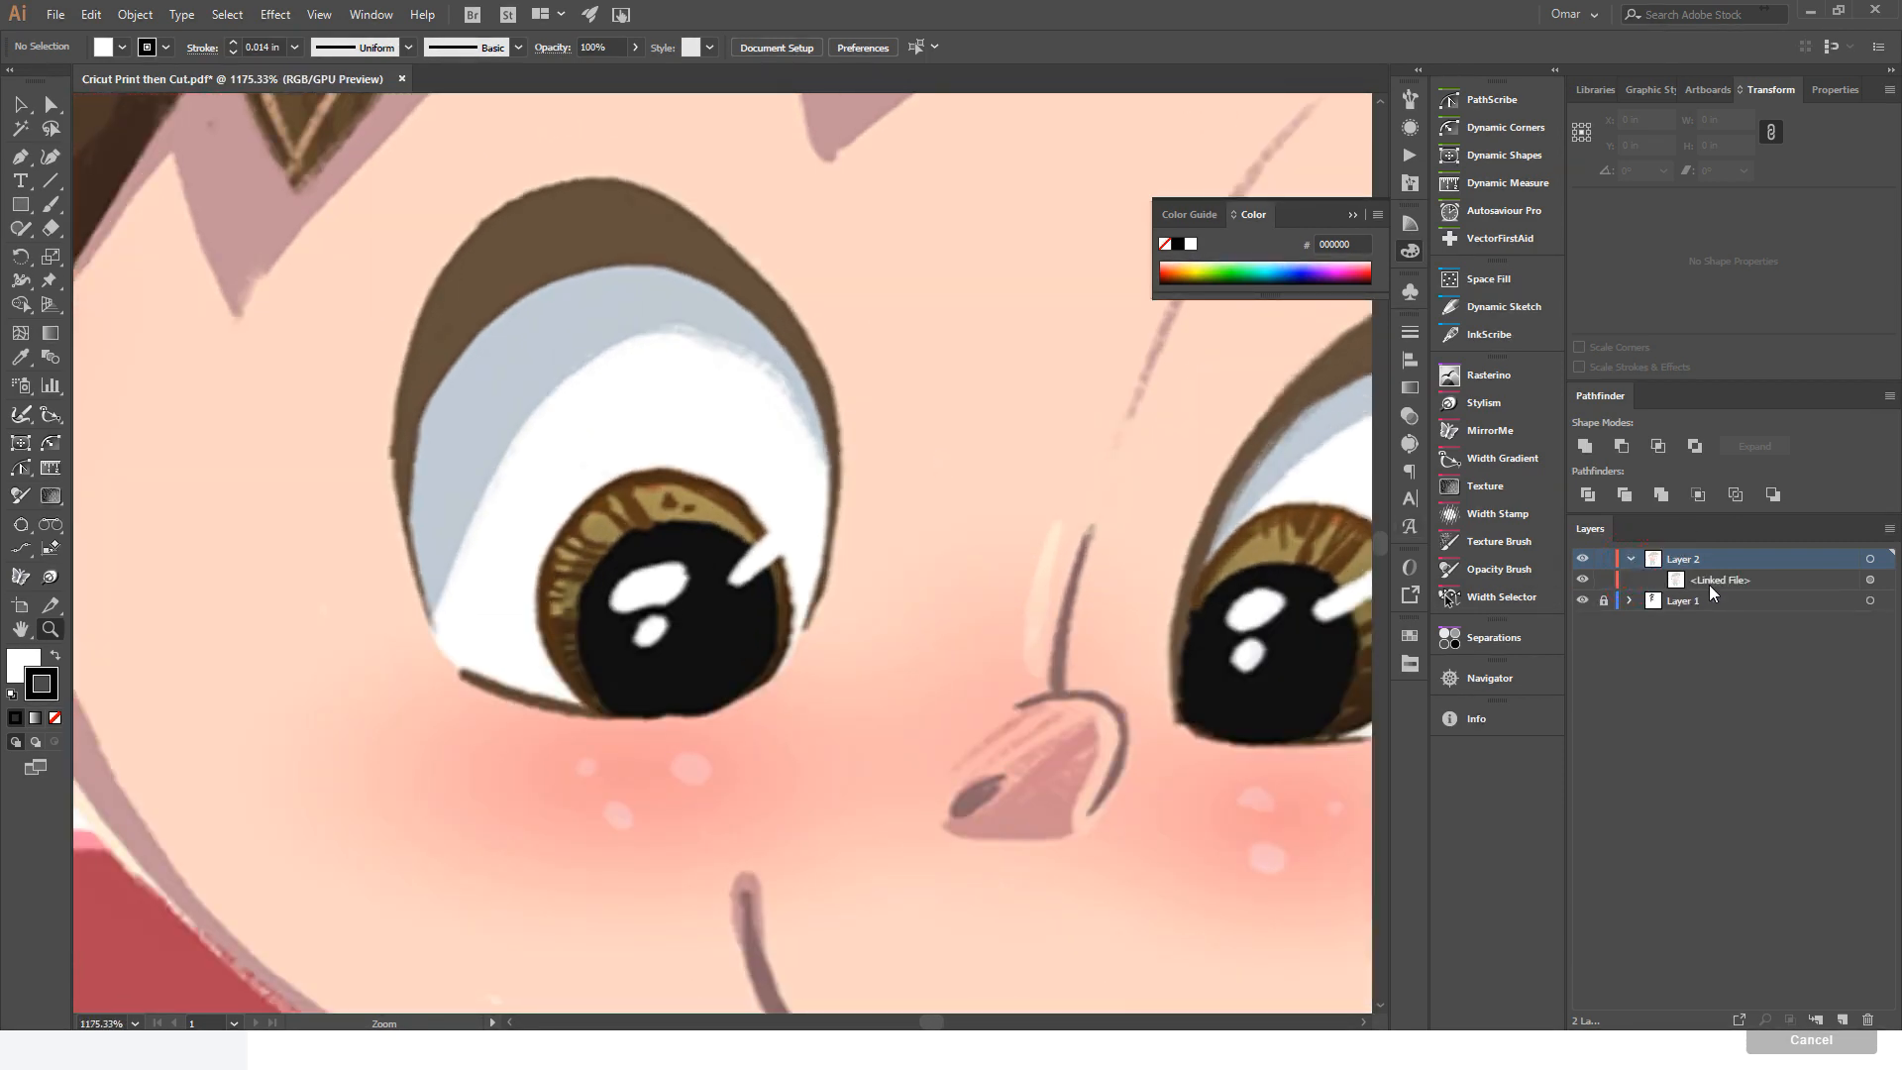
click(1751, 584)
click(1886, 583)
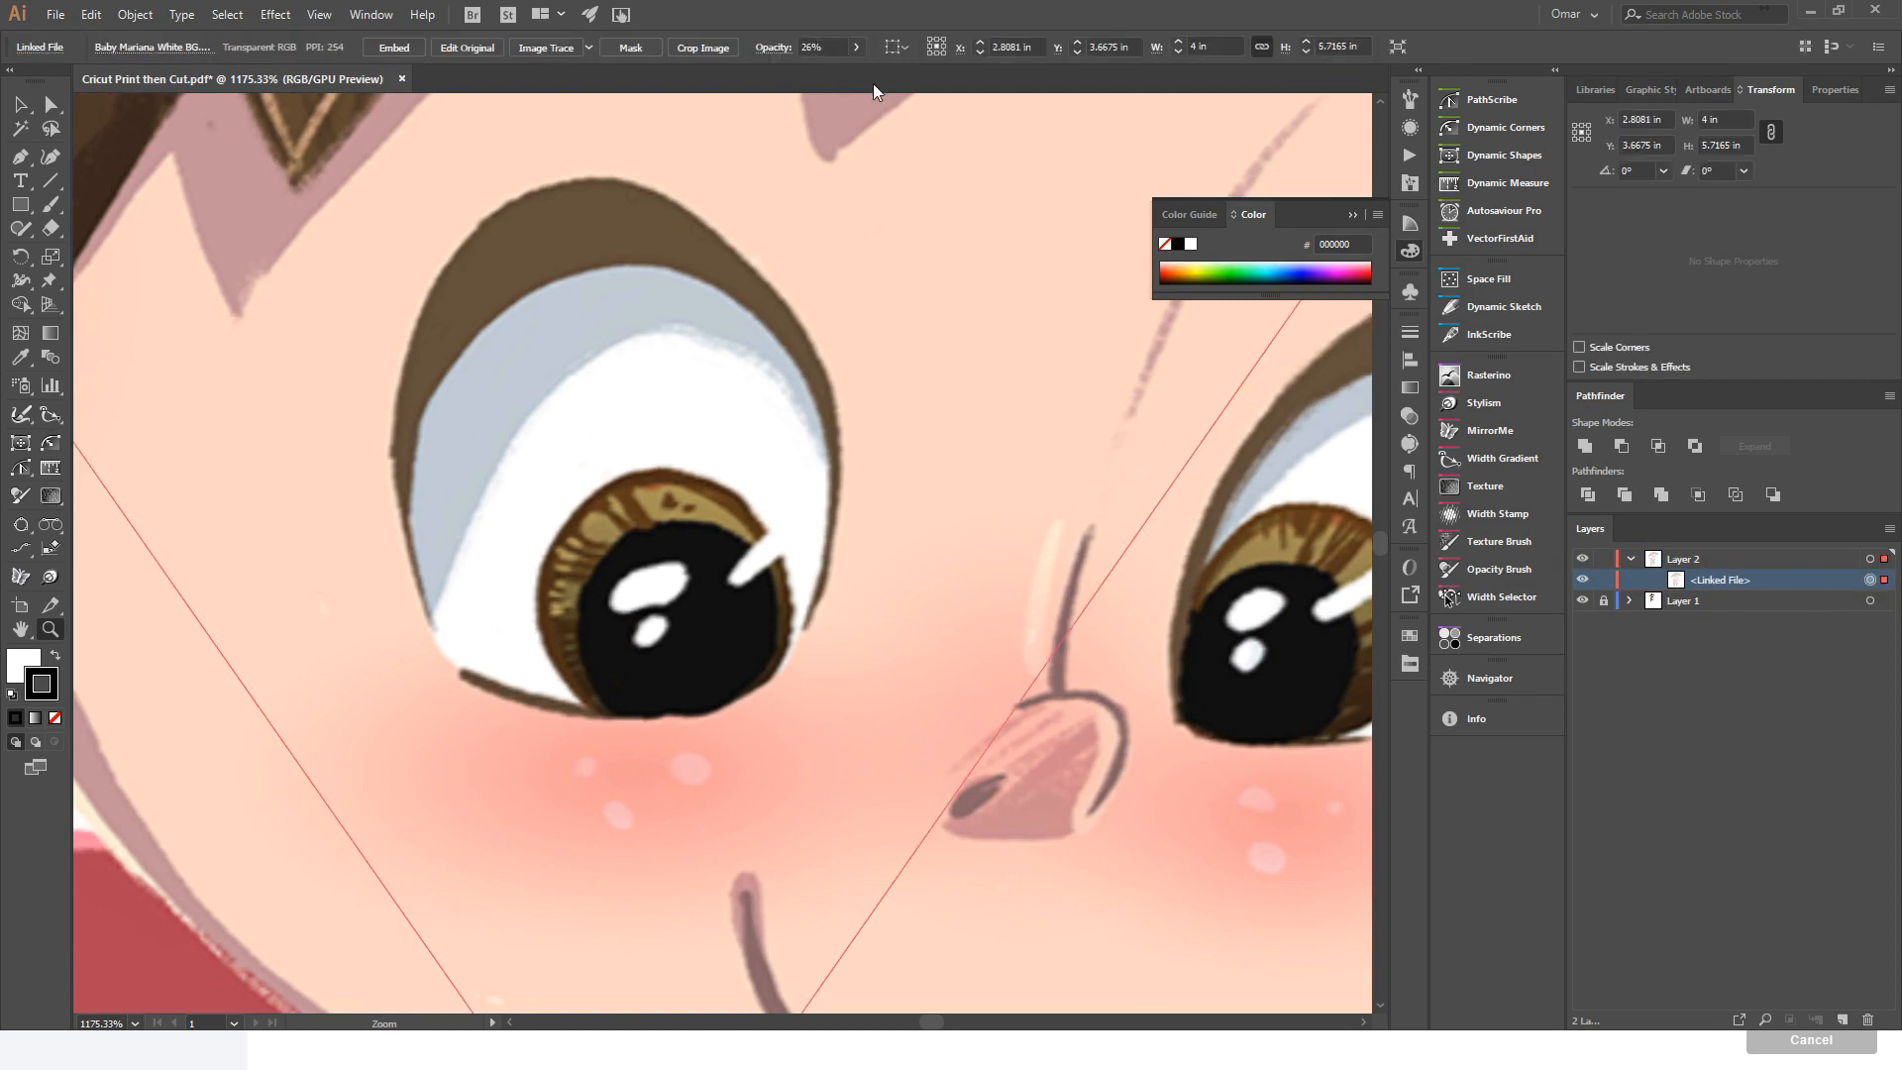
click(856, 46)
drag(801, 73, 852, 74)
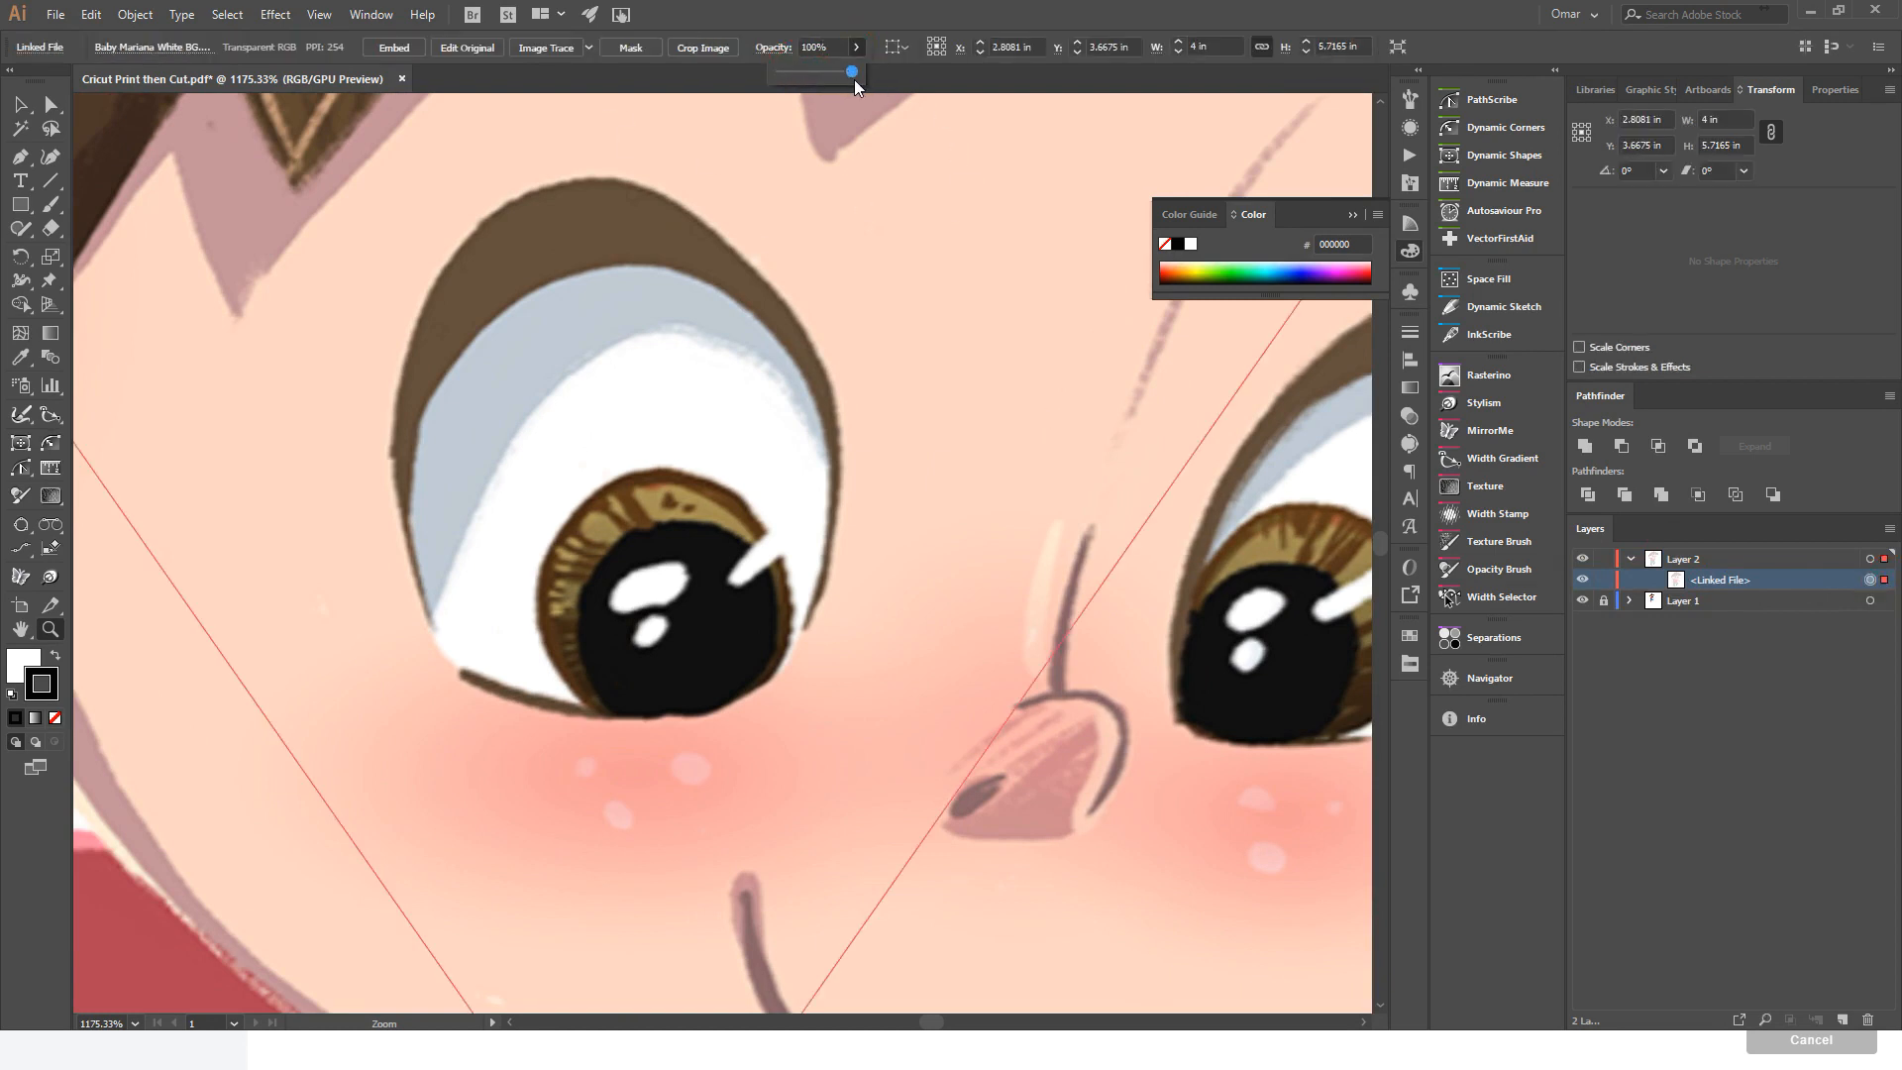
- Examine the quality difference around the eyes by repeatedly hiding and showing the linked image in Layer 2
click(1584, 584)
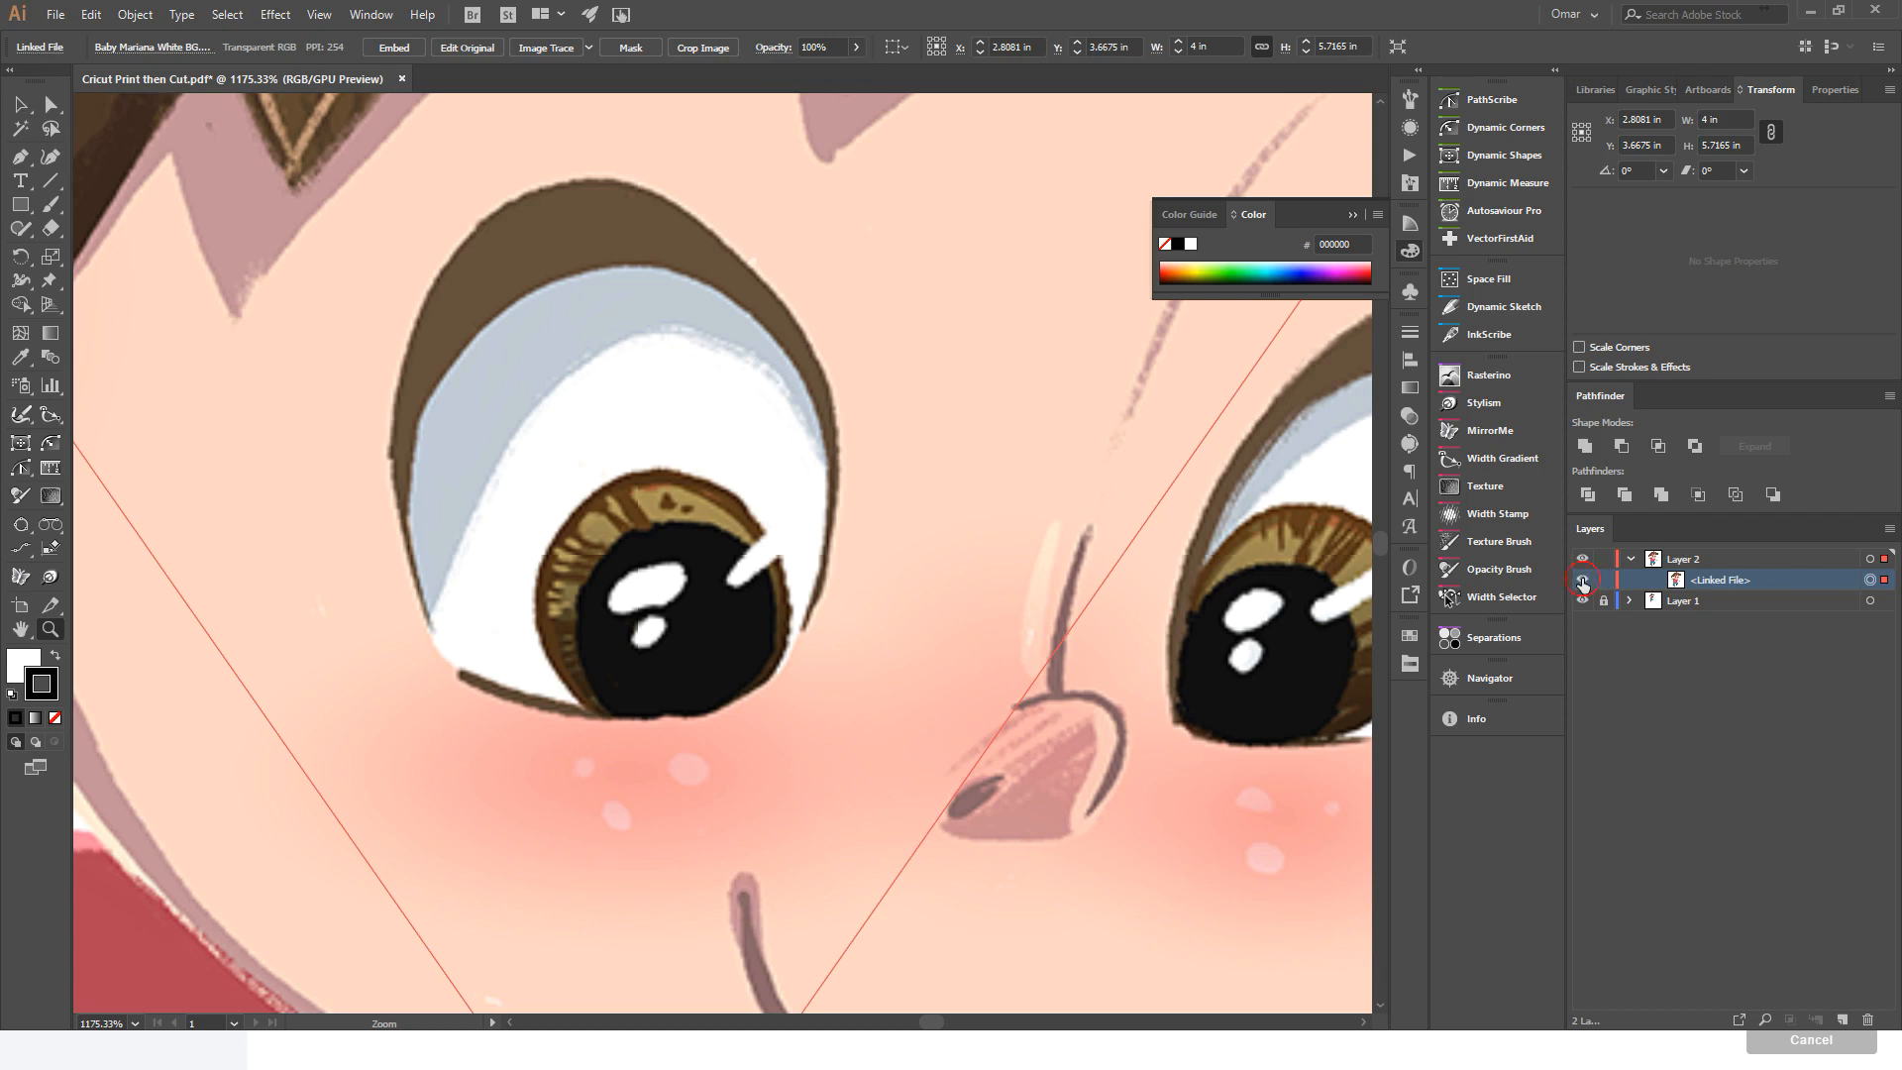
click(1583, 585)
click(1583, 585)
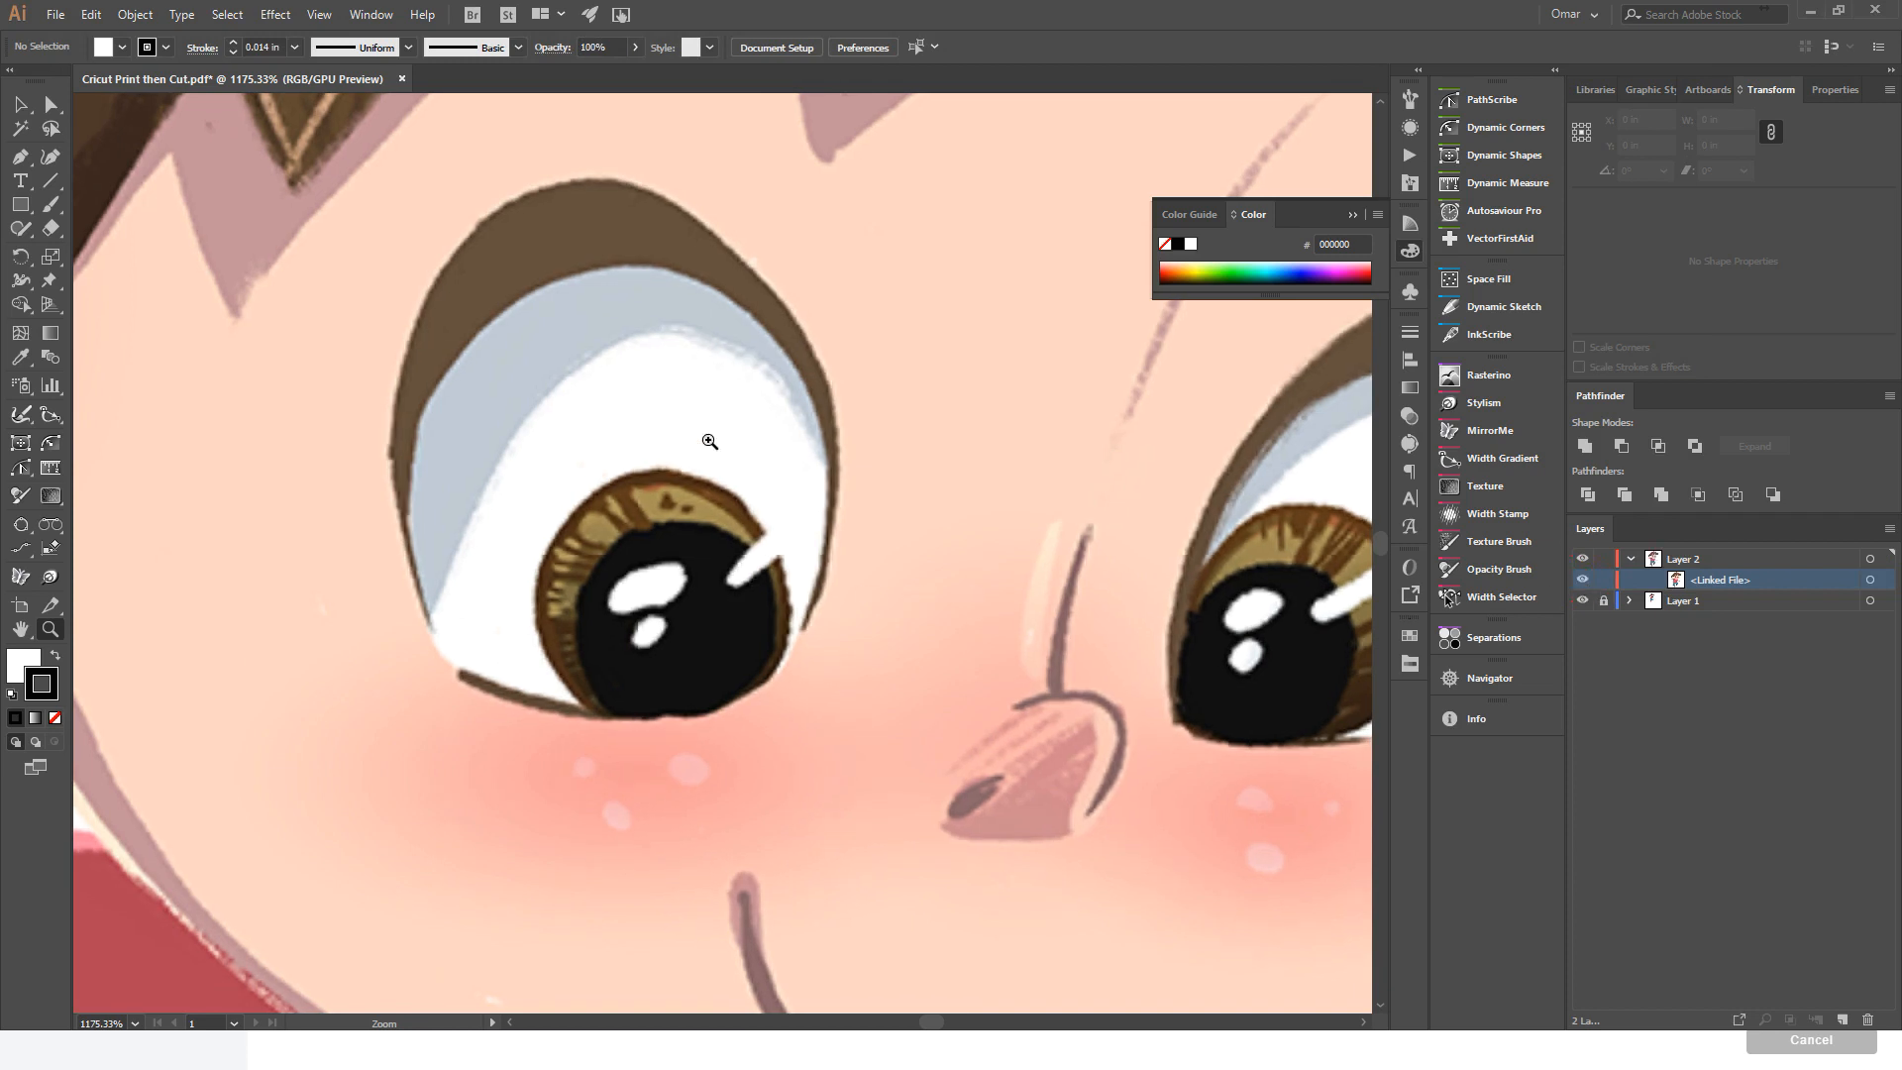
drag(758, 374, 702, 425)
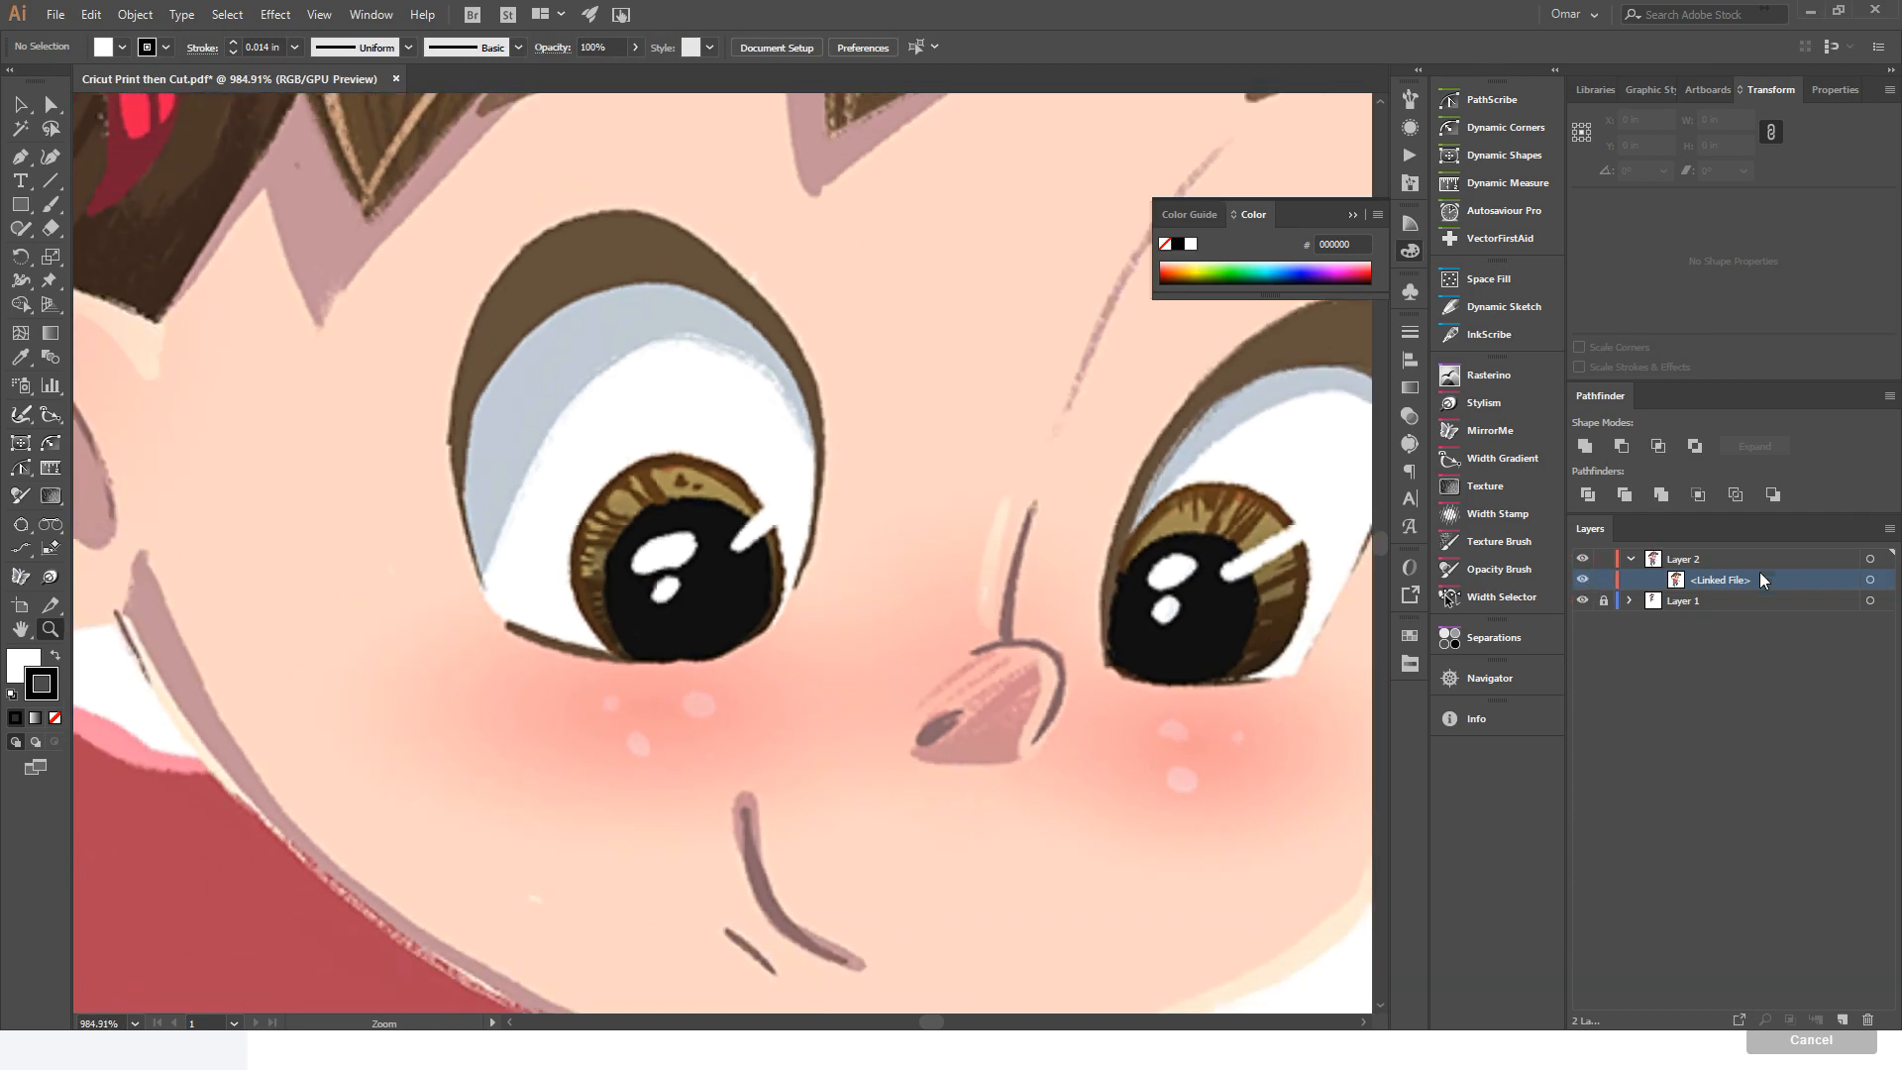
click(1583, 582)
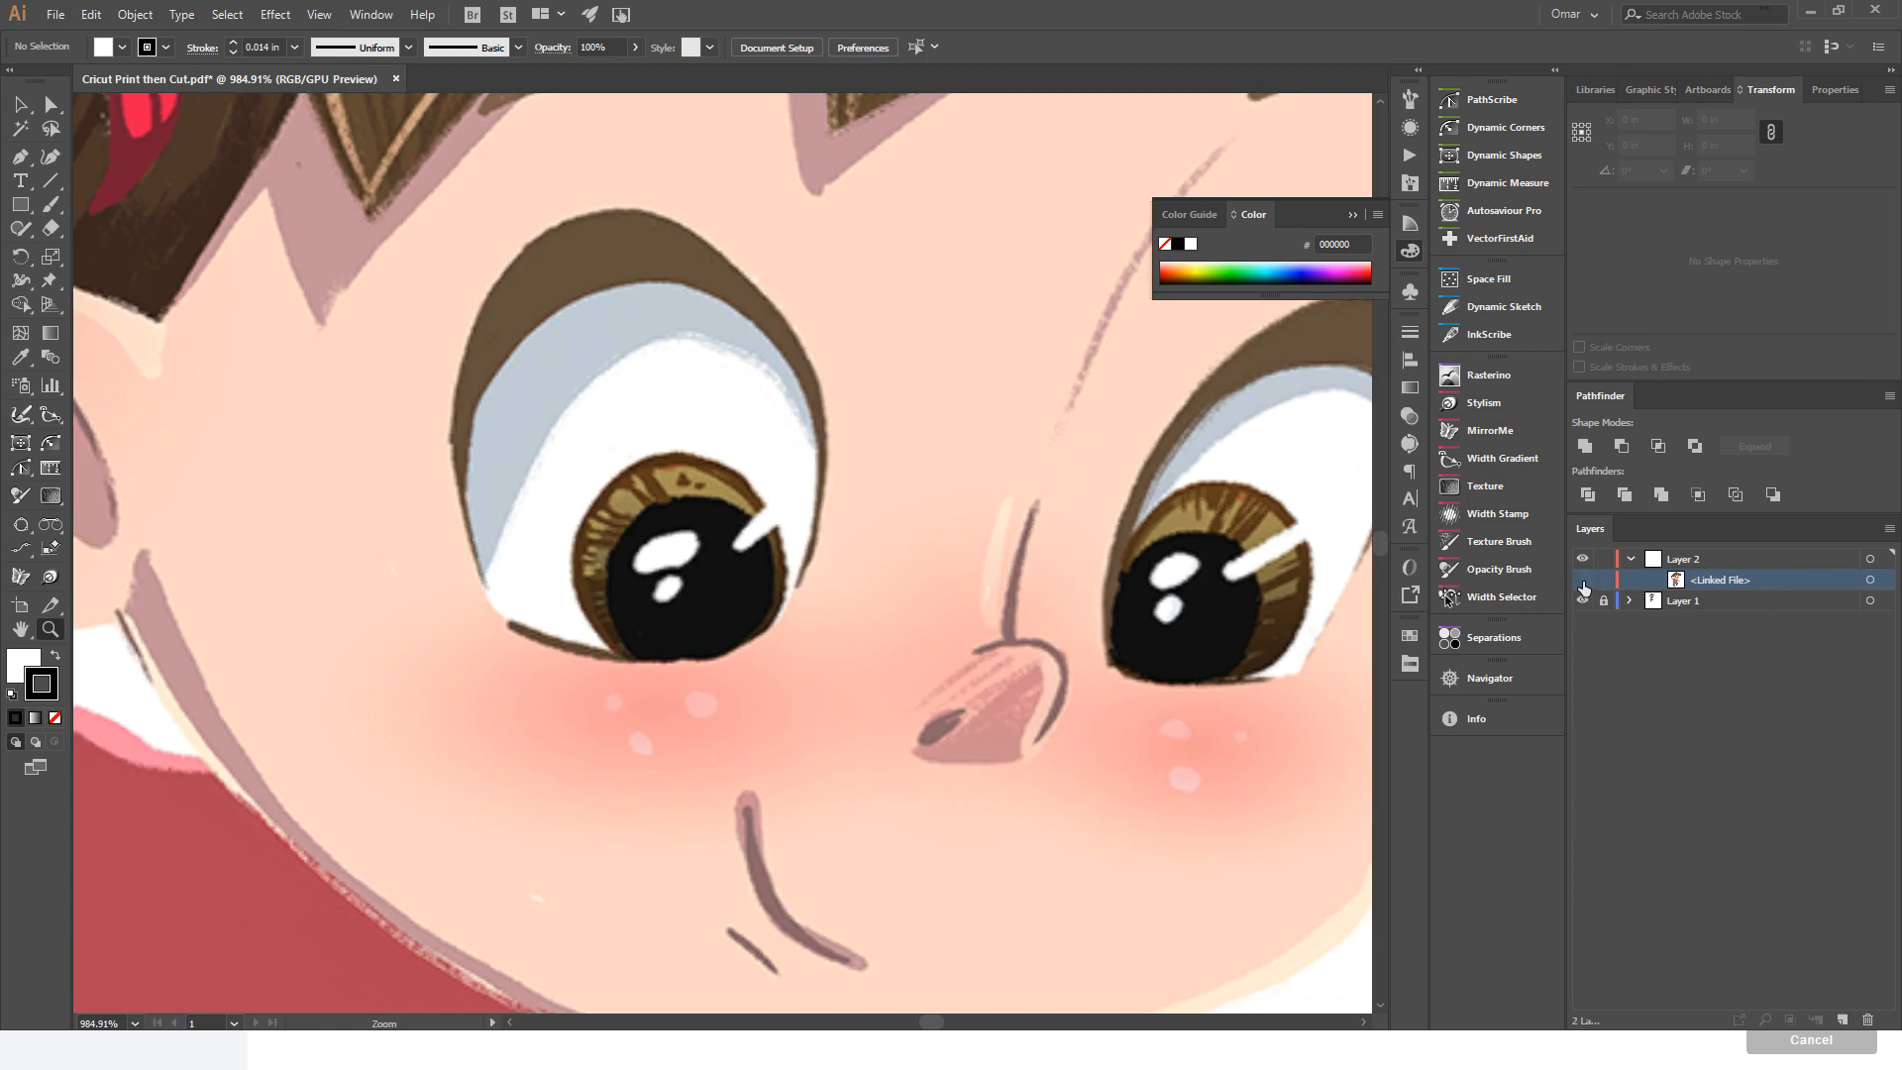
click(1583, 582)
click(1583, 583)
drag(734, 336, 913, 449)
key(space)
drag(912, 448, 1150, 555)
click(1583, 583)
click(1582, 583)
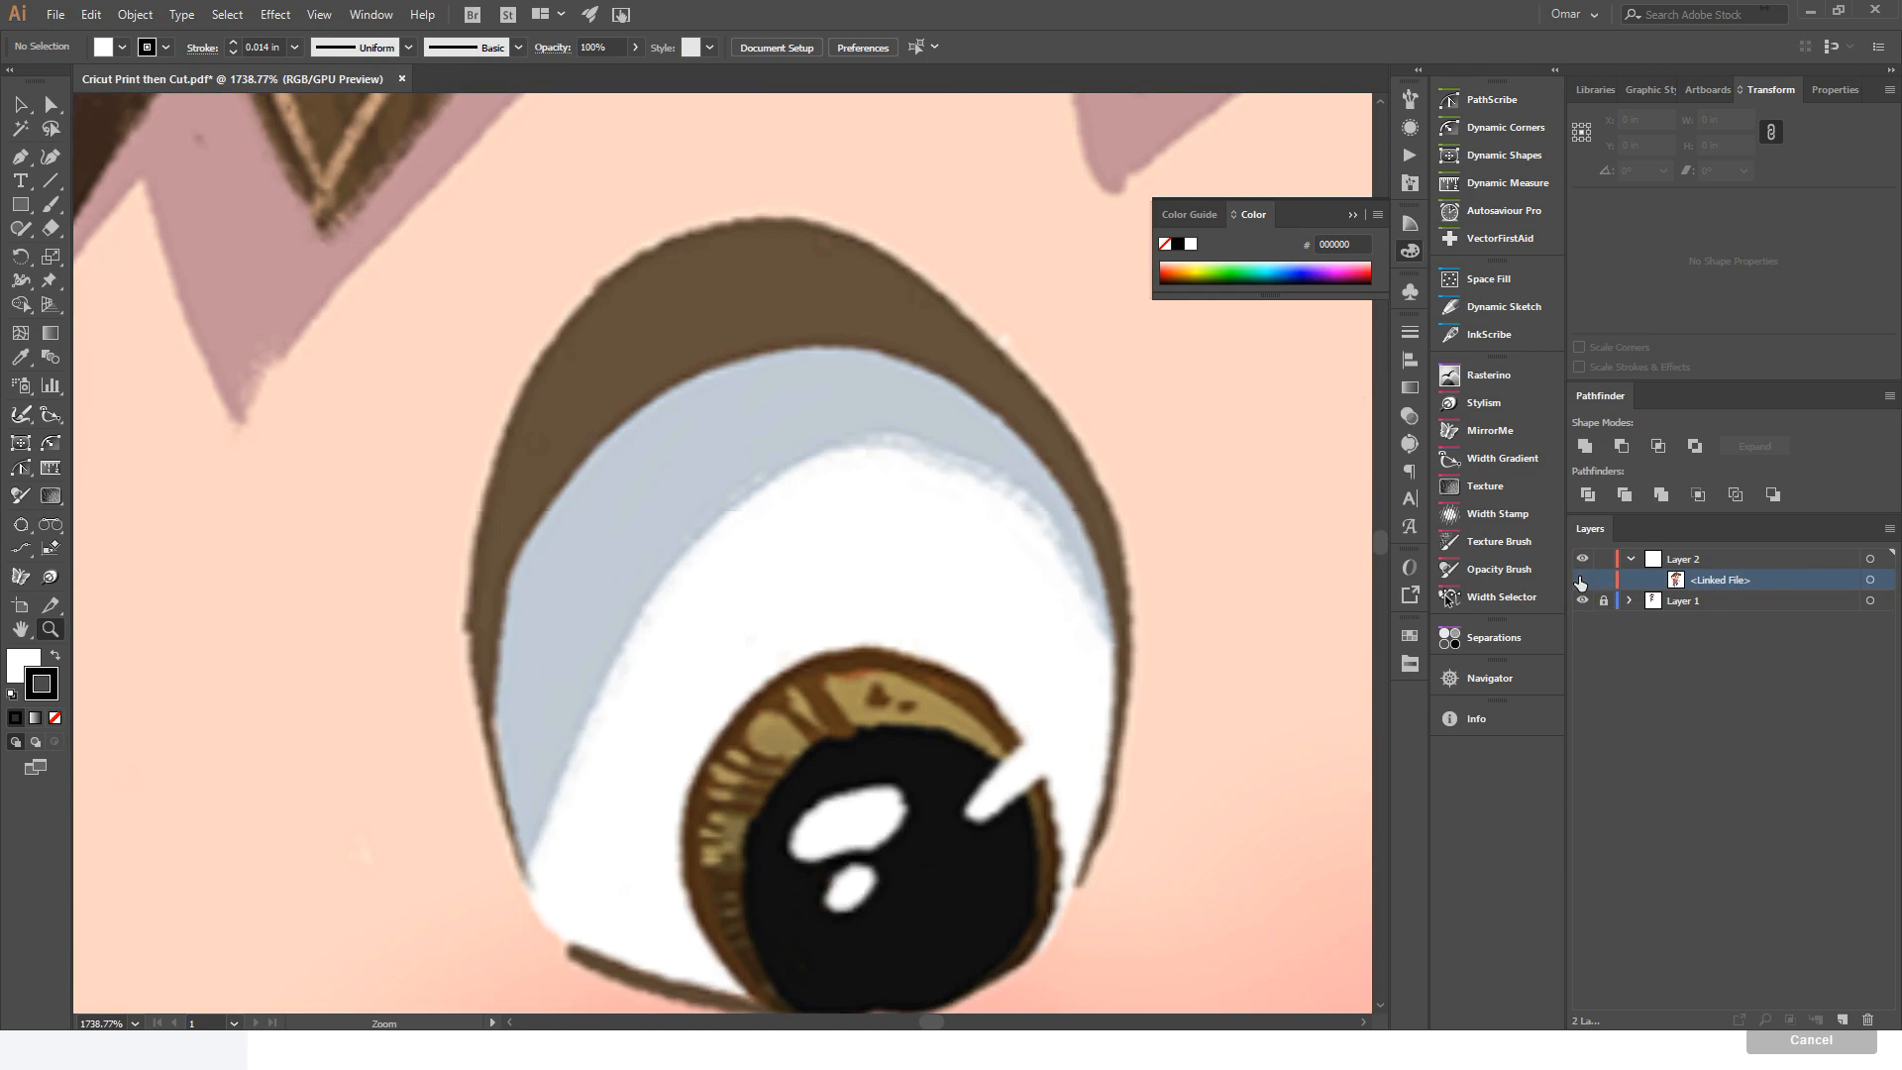
click(1582, 582)
- Shift the linked image slightly until the eye matches the PDF artwork, checking alignment by hiding and showing it
key(v)
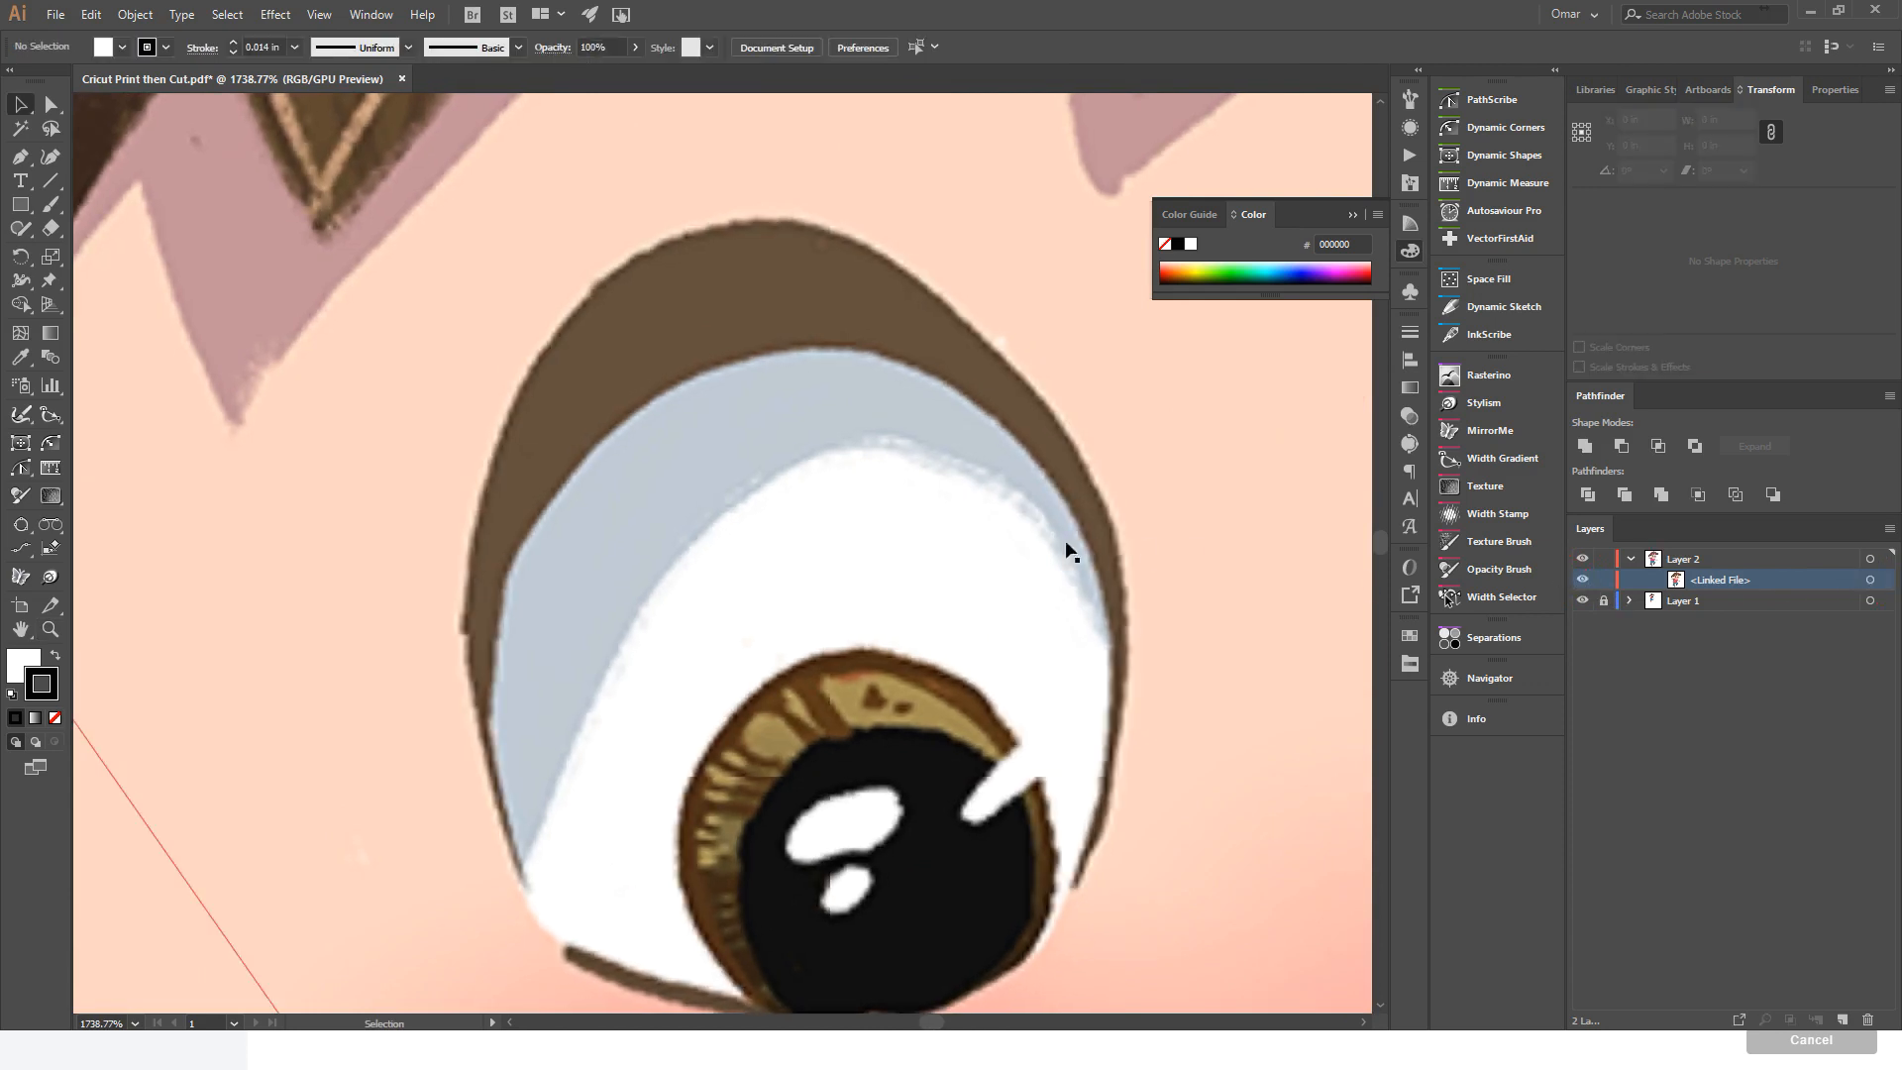
drag(1061, 551, 1073, 547)
click(1583, 583)
click(1583, 582)
drag(1222, 583, 1261, 593)
click(1583, 582)
click(1583, 583)
click(1583, 583)
click(1583, 582)
click(1583, 582)
click(1583, 583)
click(1144, 564)
click(1582, 582)
click(1582, 583)
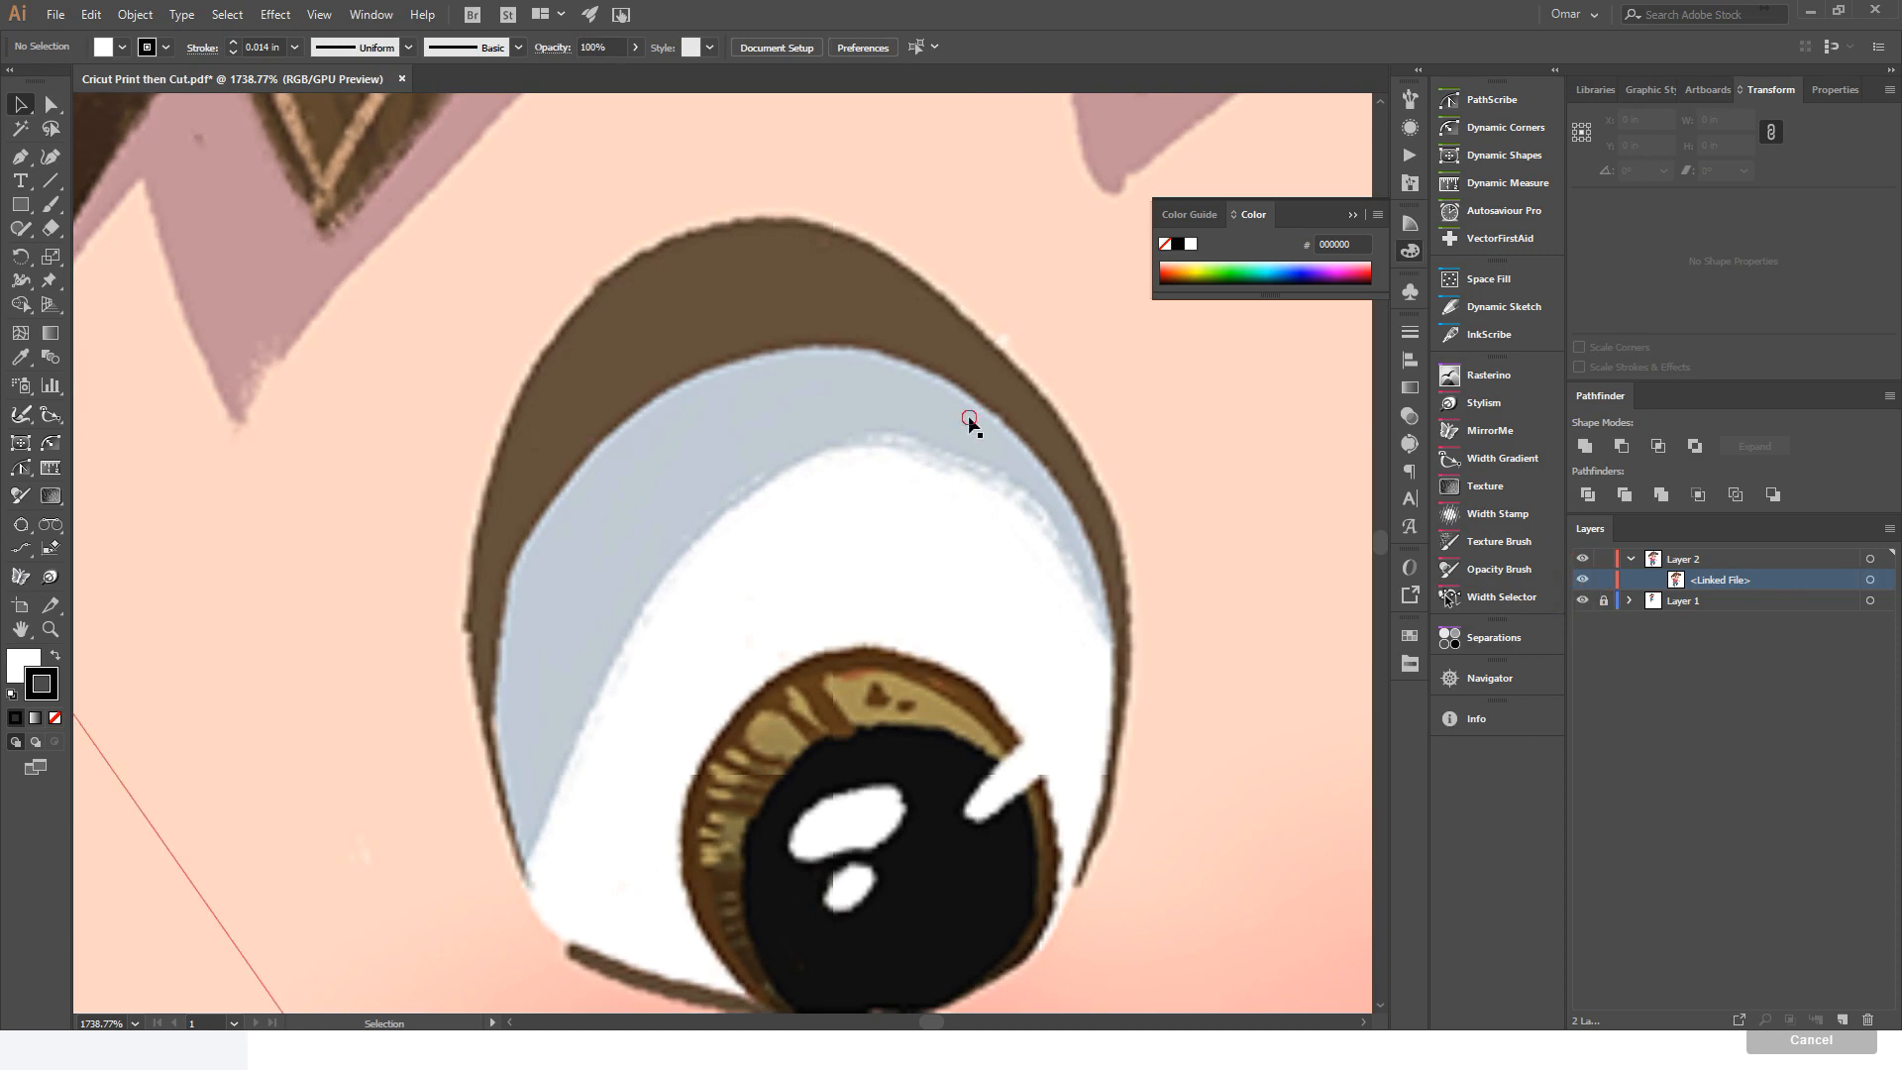
click(967, 414)
- Draw a white rectangle without stroke, about 4.36 × 6.02 in, inside the black frame and stack it beneath the linked image
key(z)
drag(1134, 382, 981, 555)
key(v)
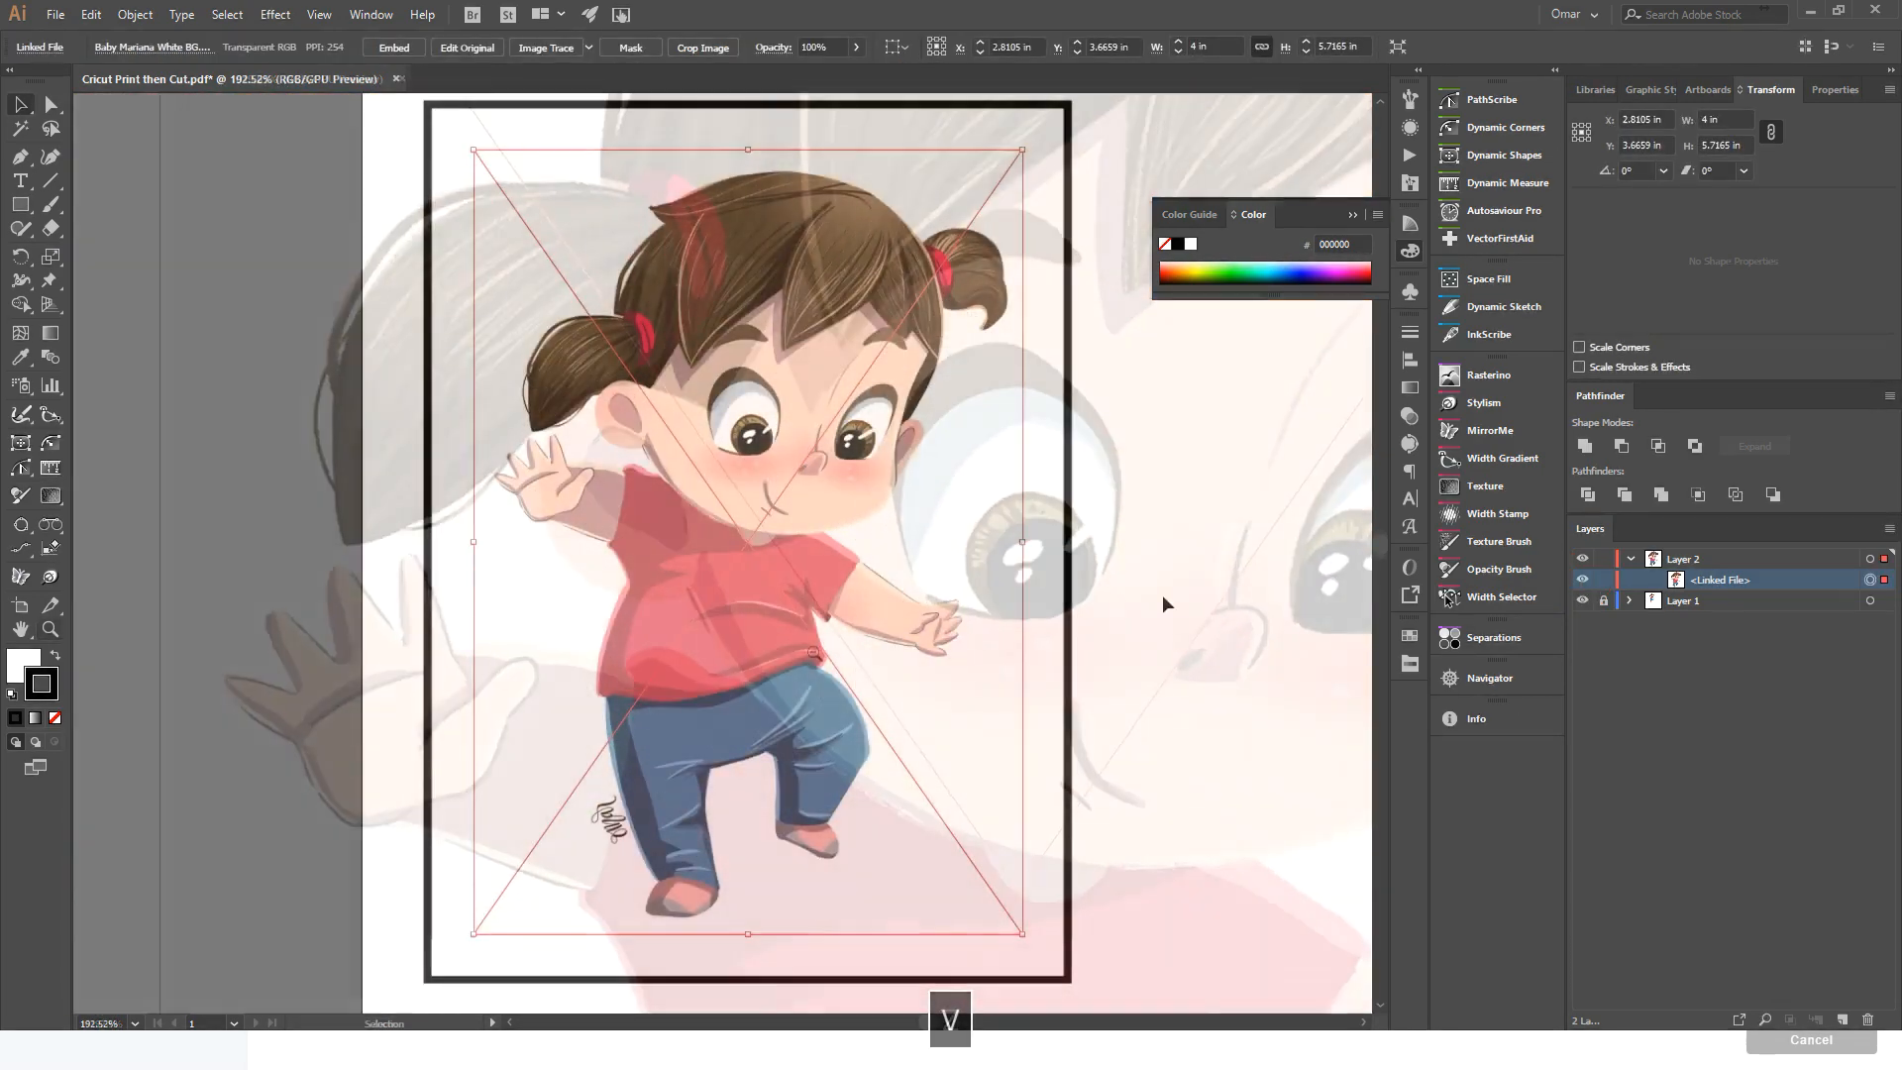
click(1169, 591)
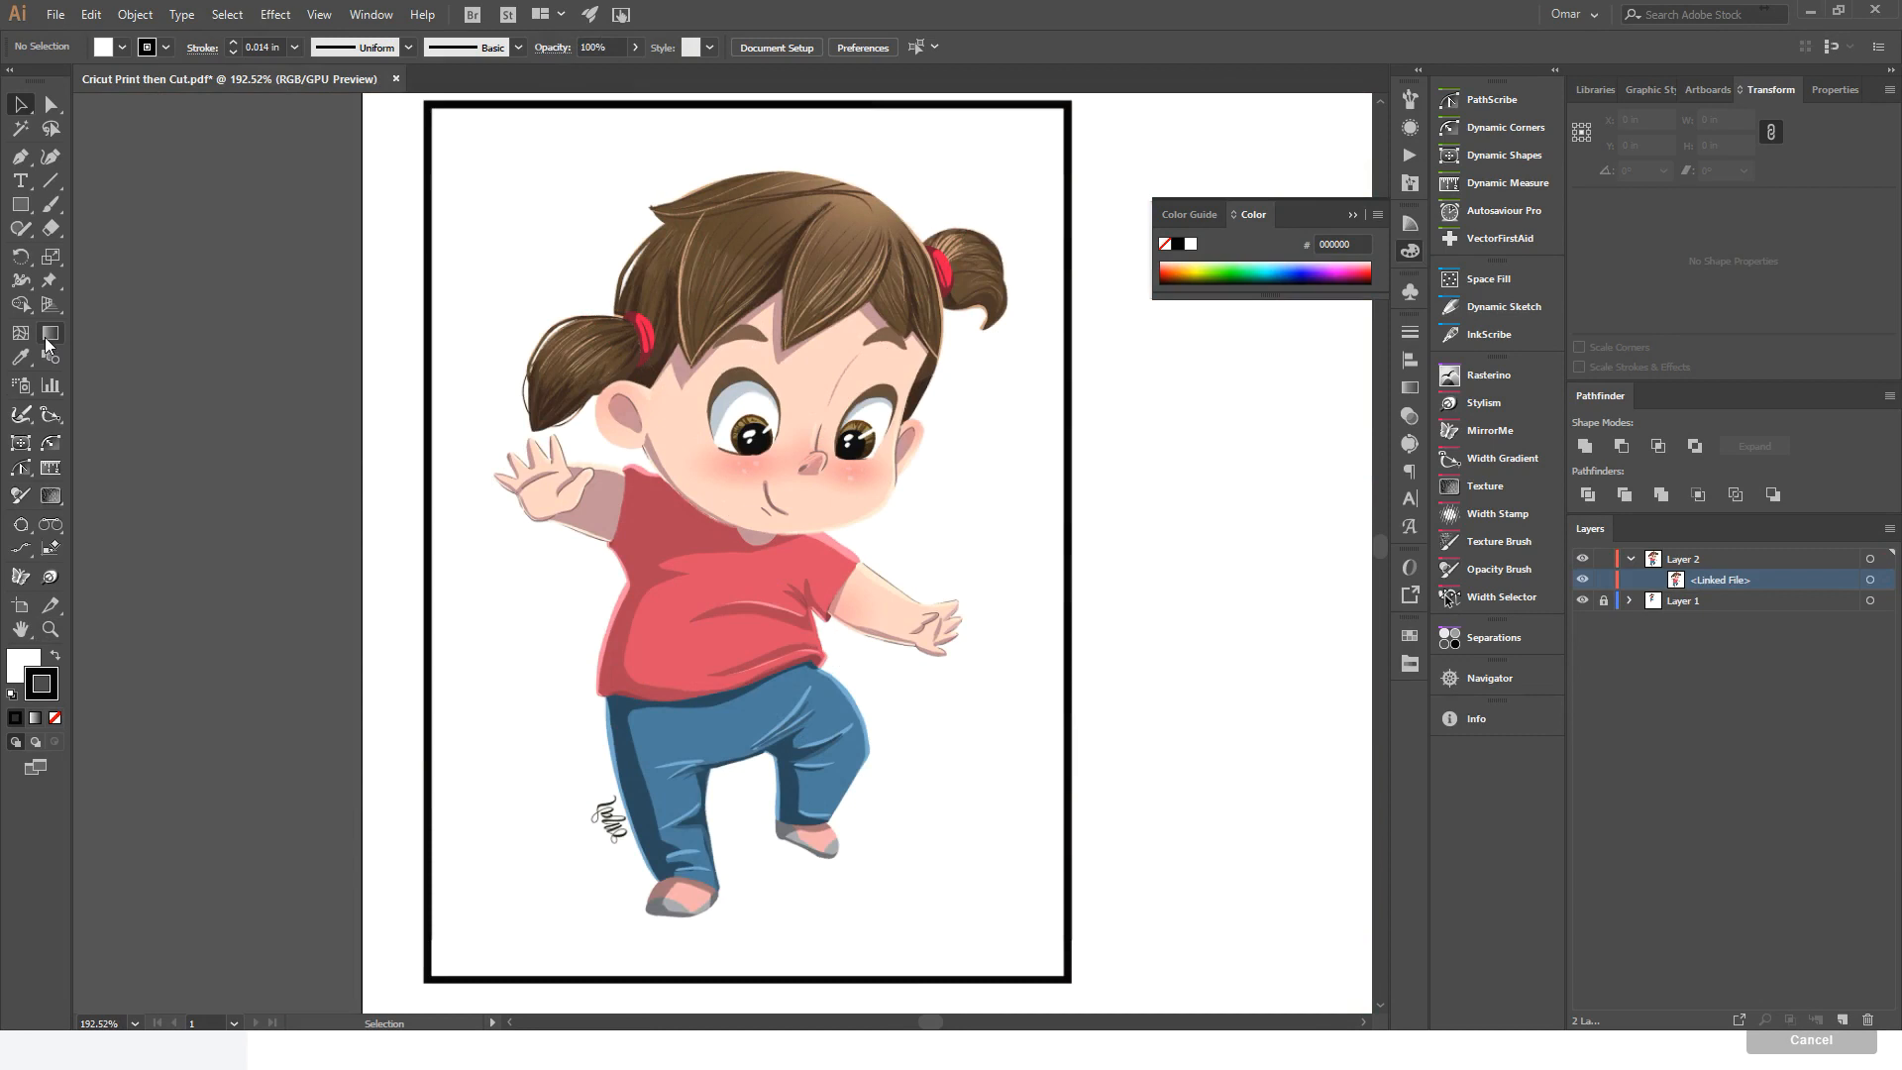
click(20, 204)
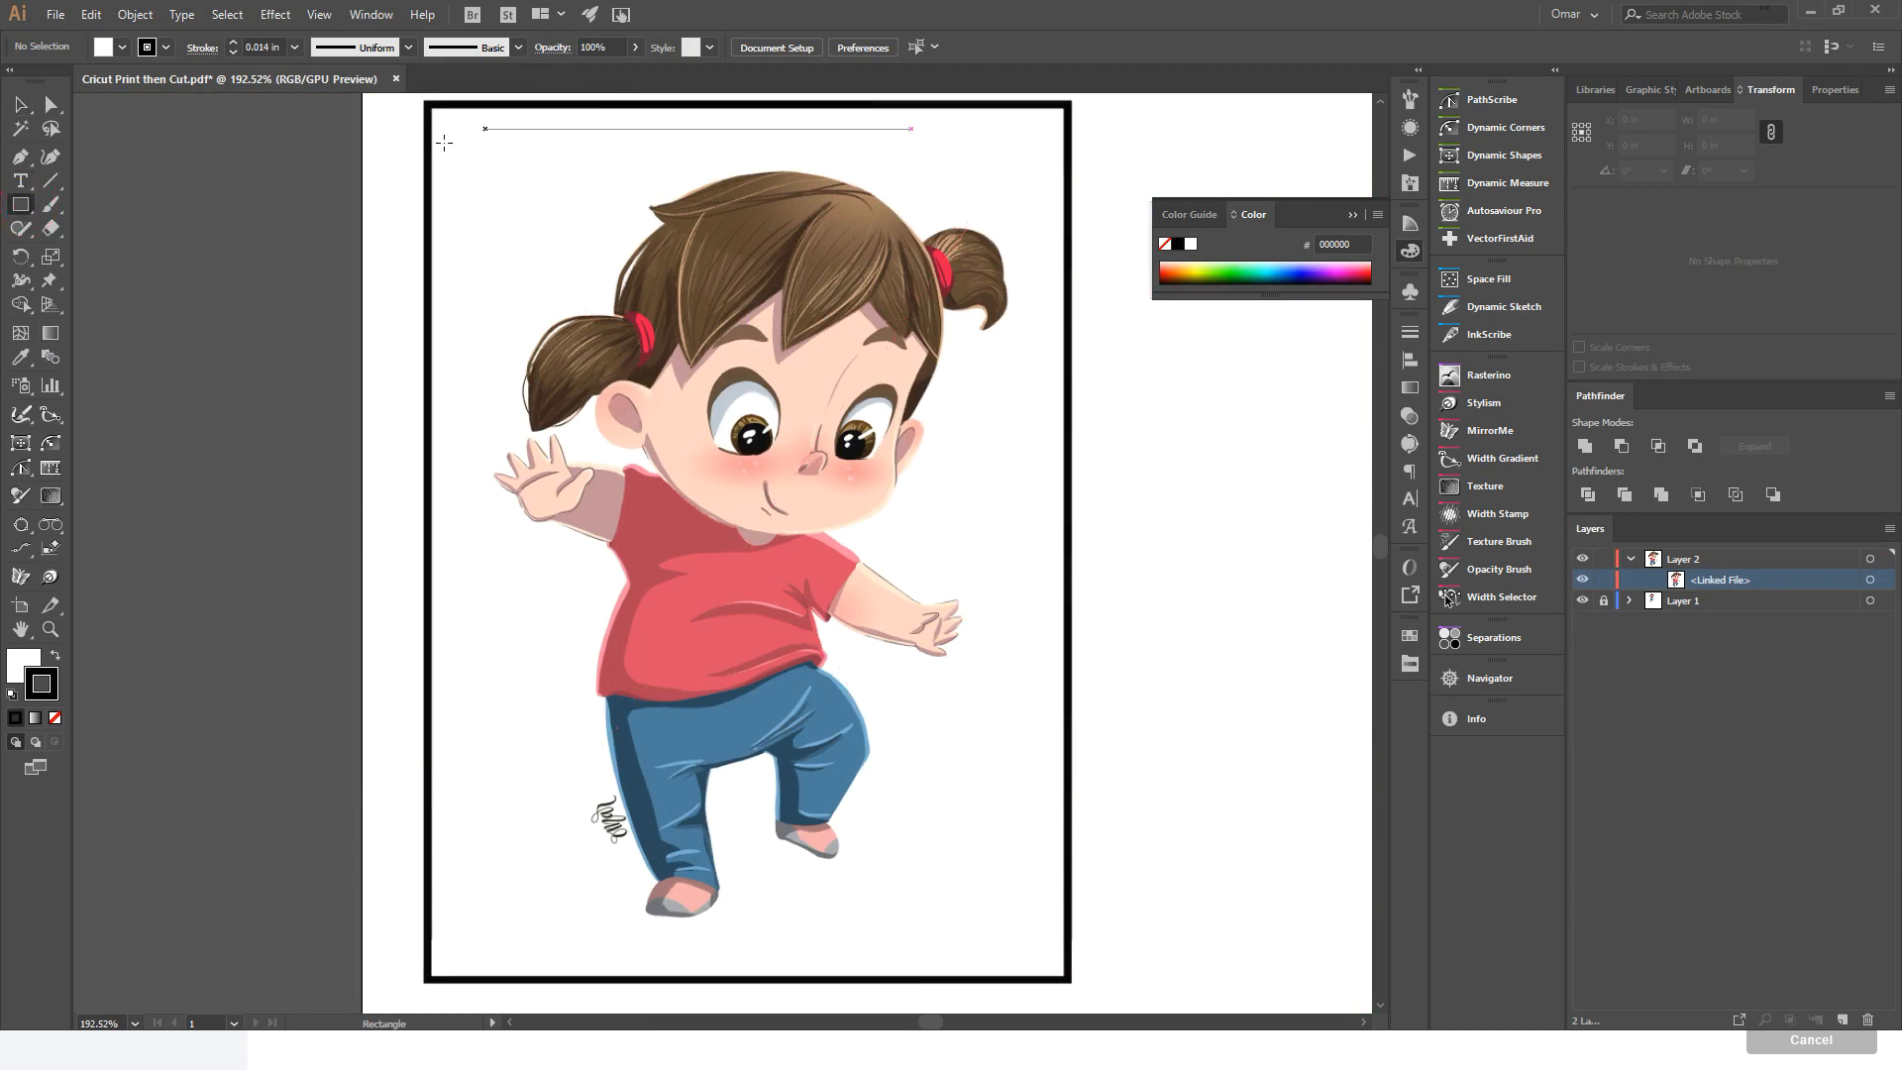
drag(450, 127, 1050, 955)
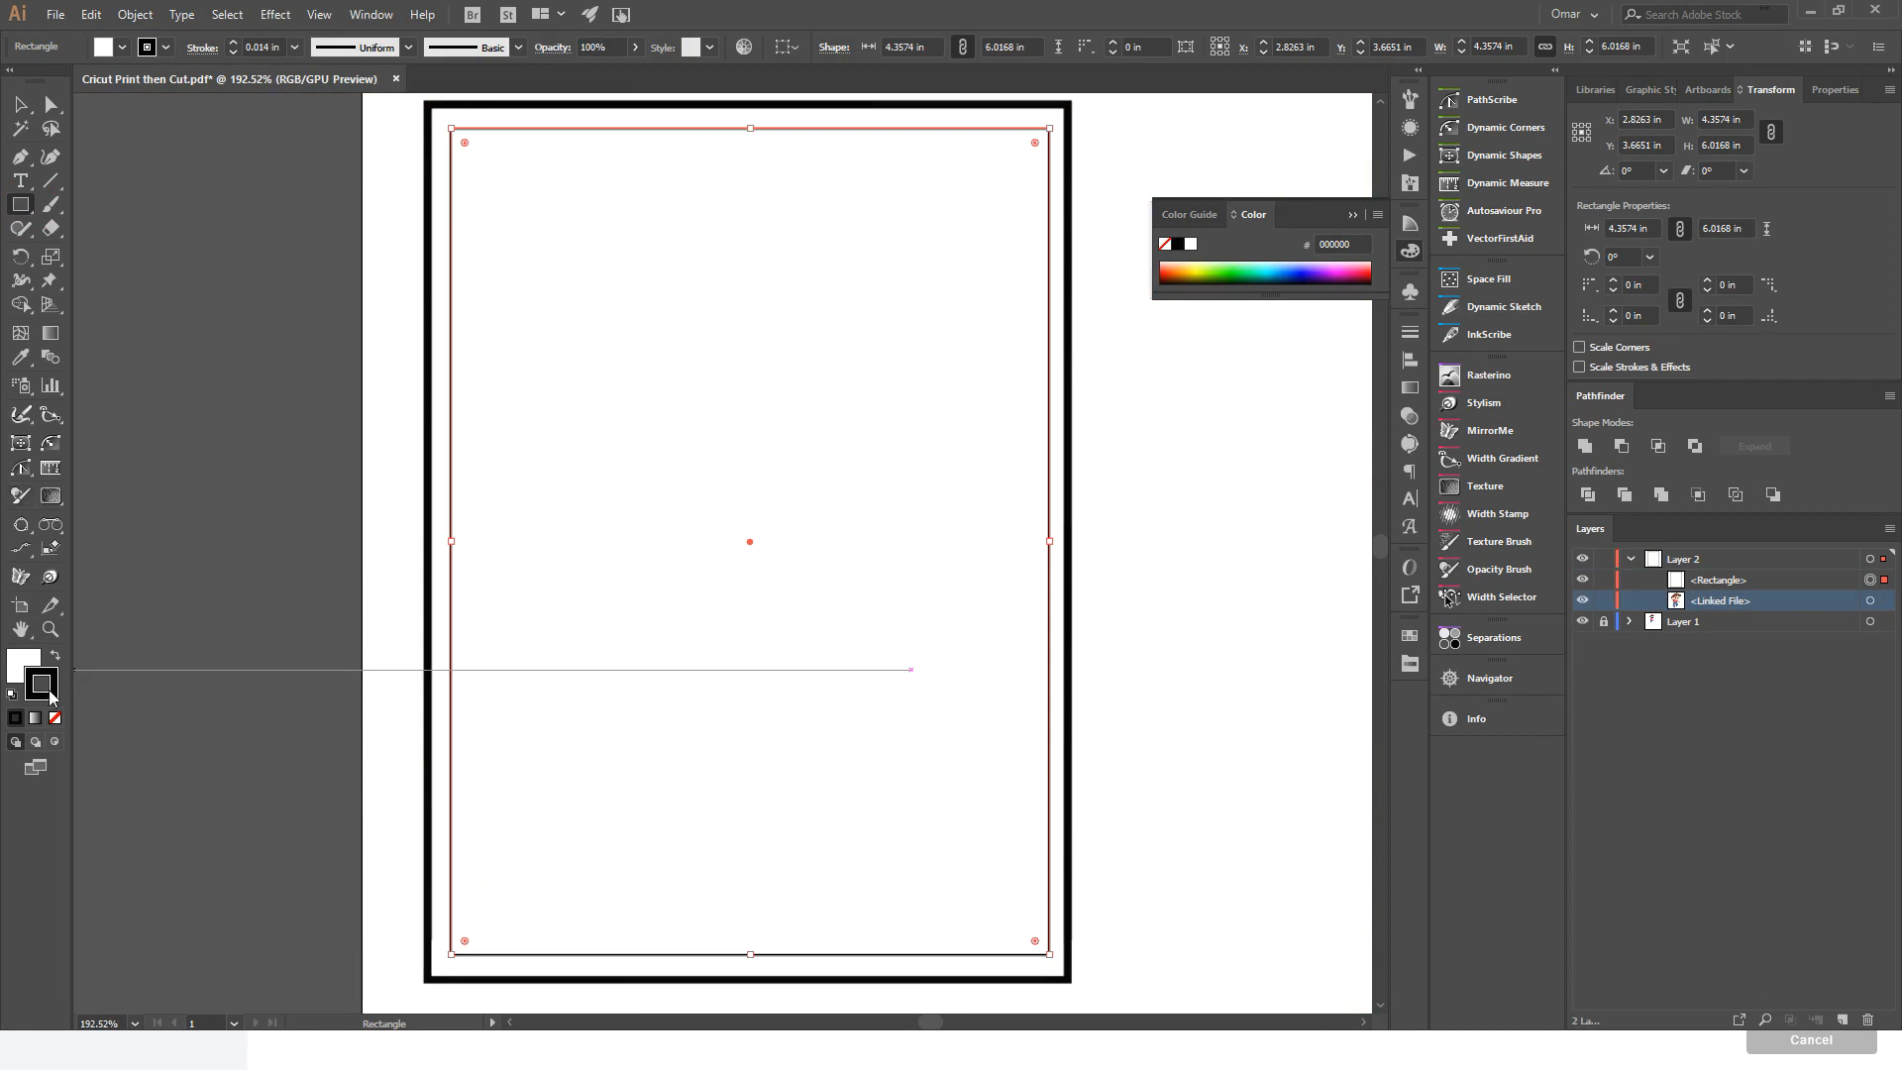
click(57, 719)
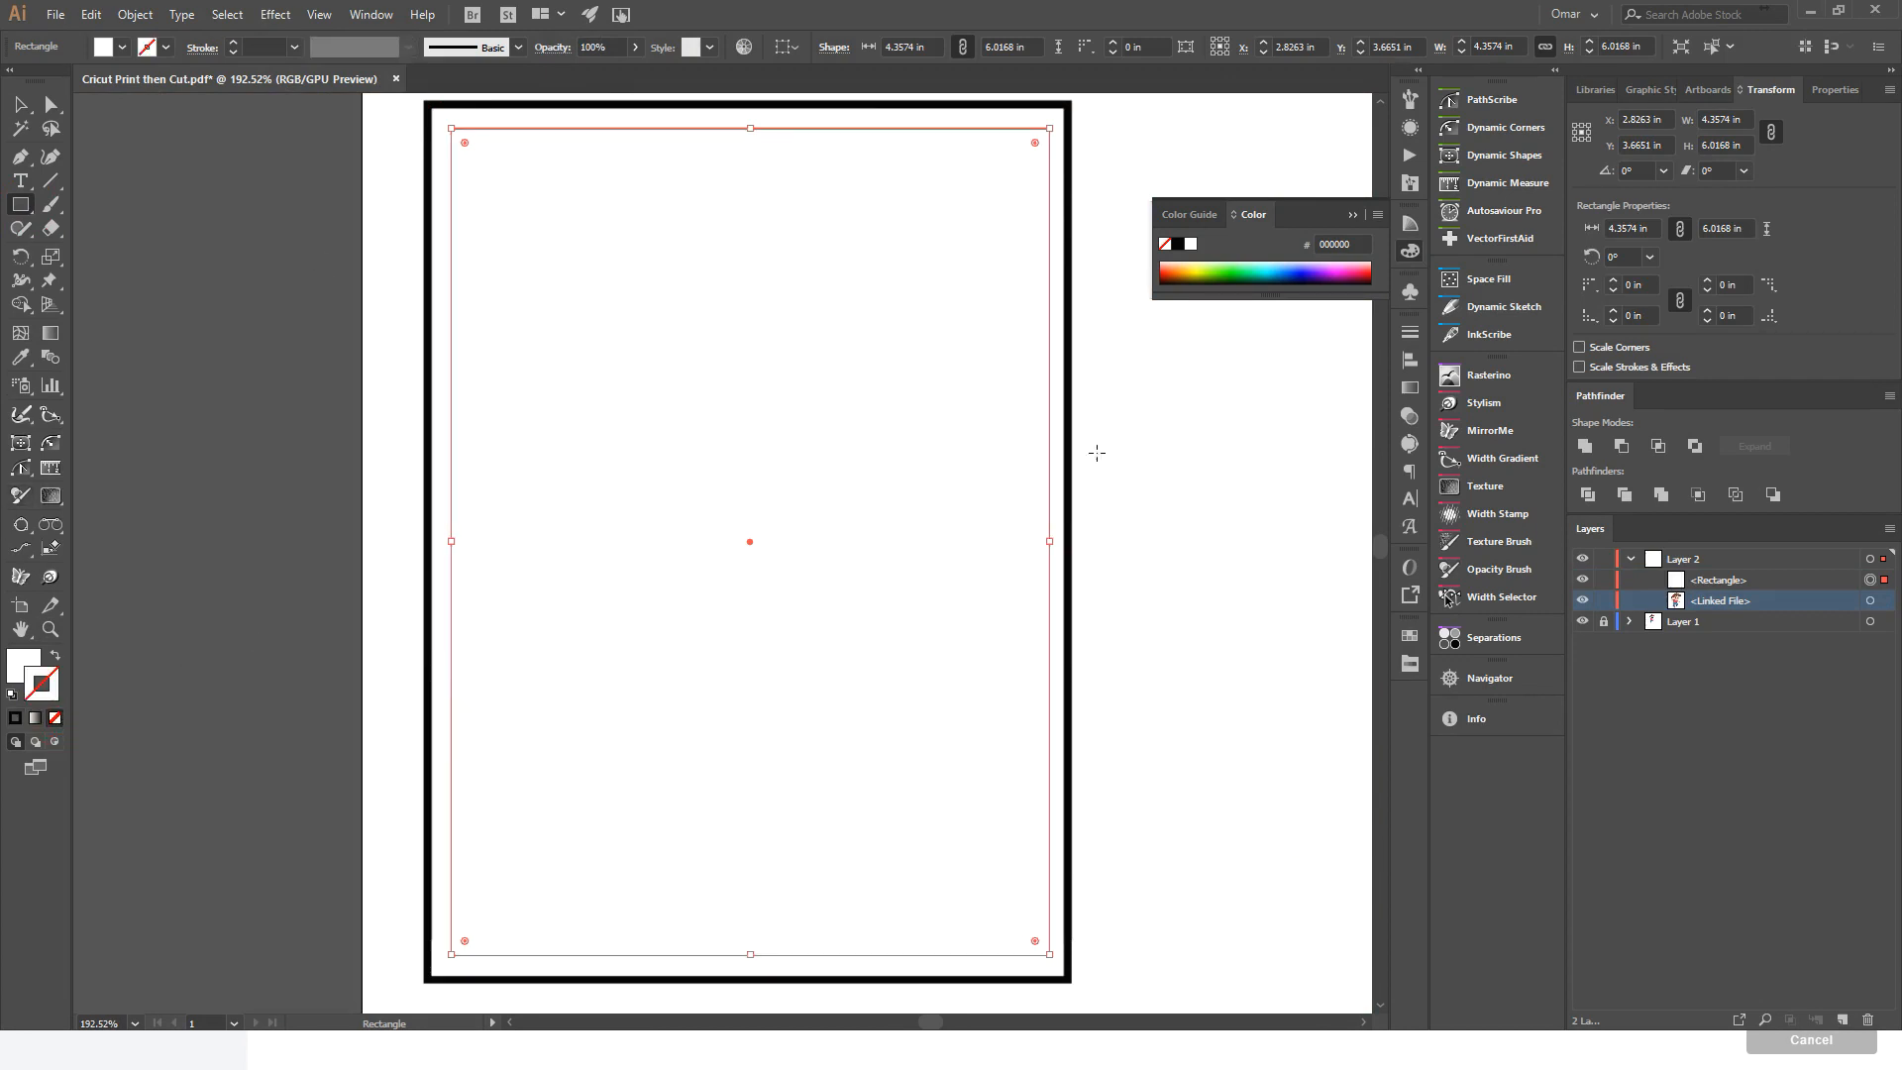
drag(1752, 592, 1745, 614)
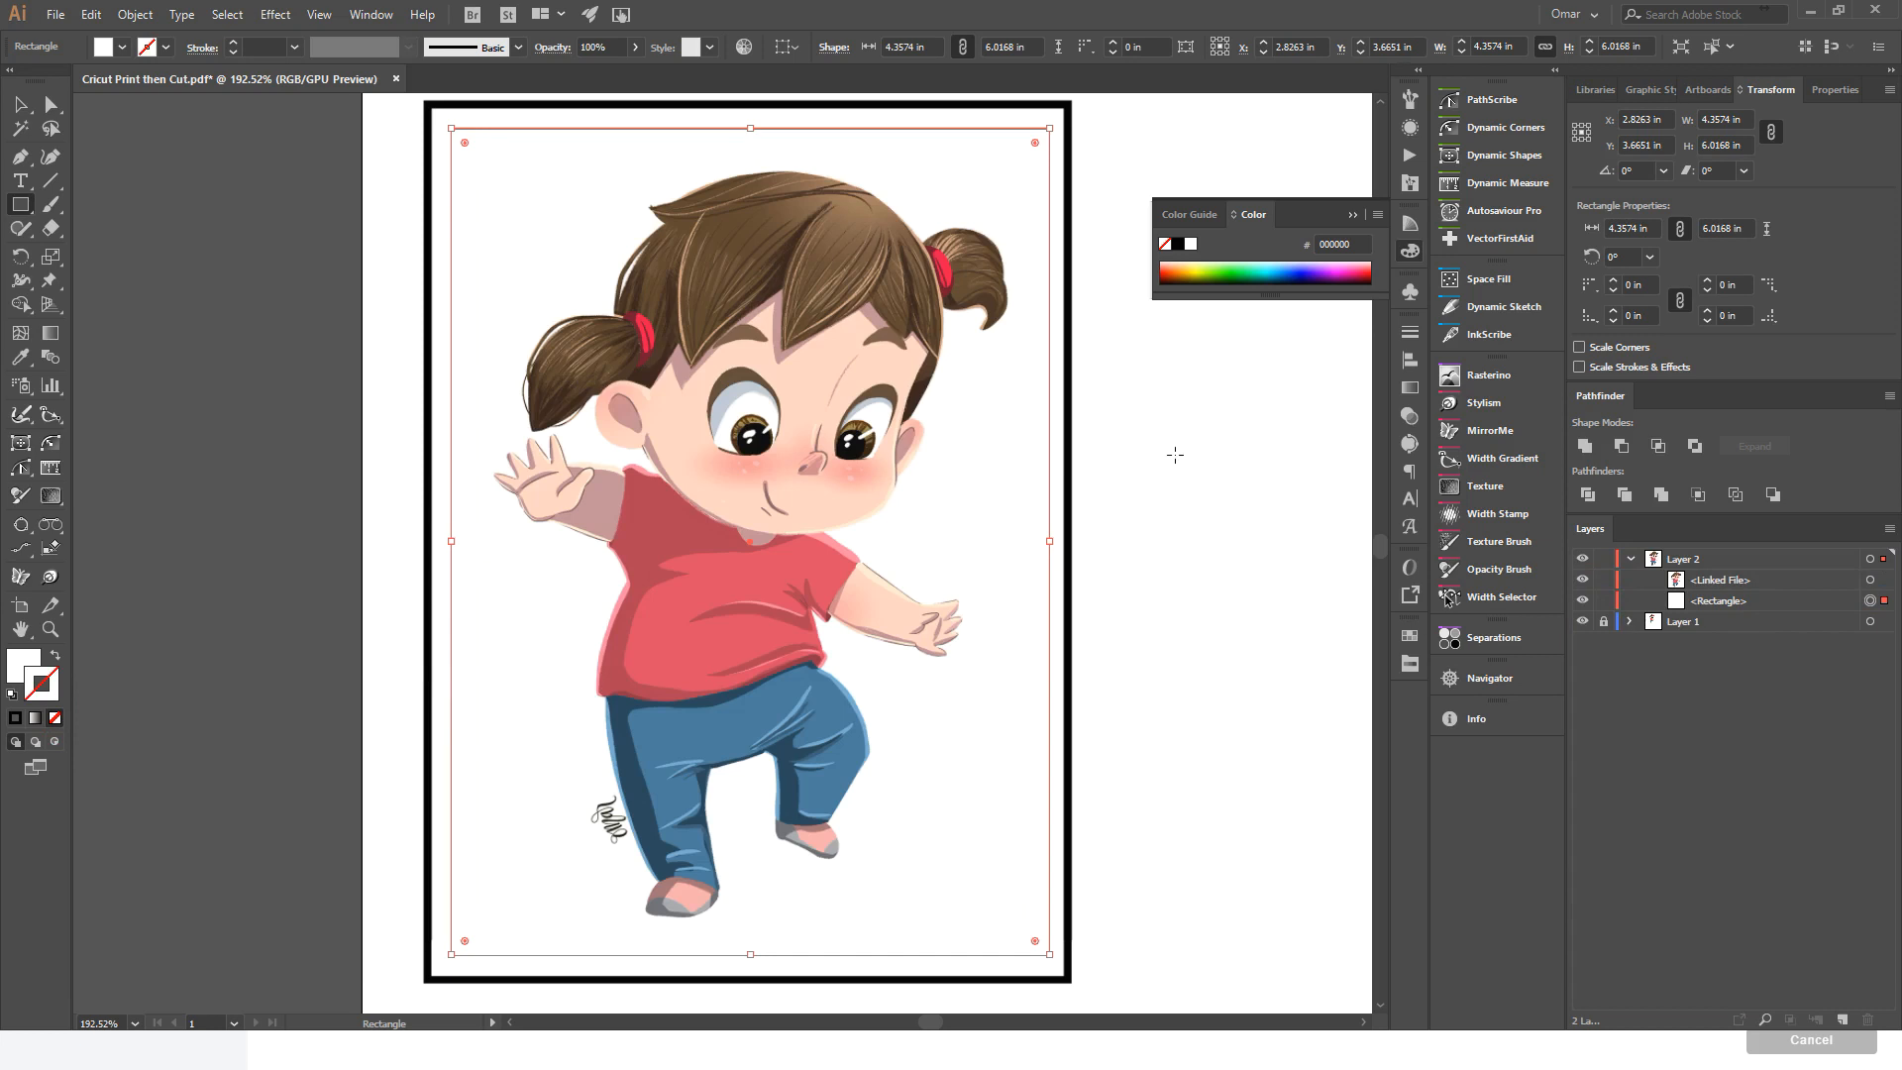
- Deselect everything and save the edited Cricut PDF
key(v)
click(1174, 454)
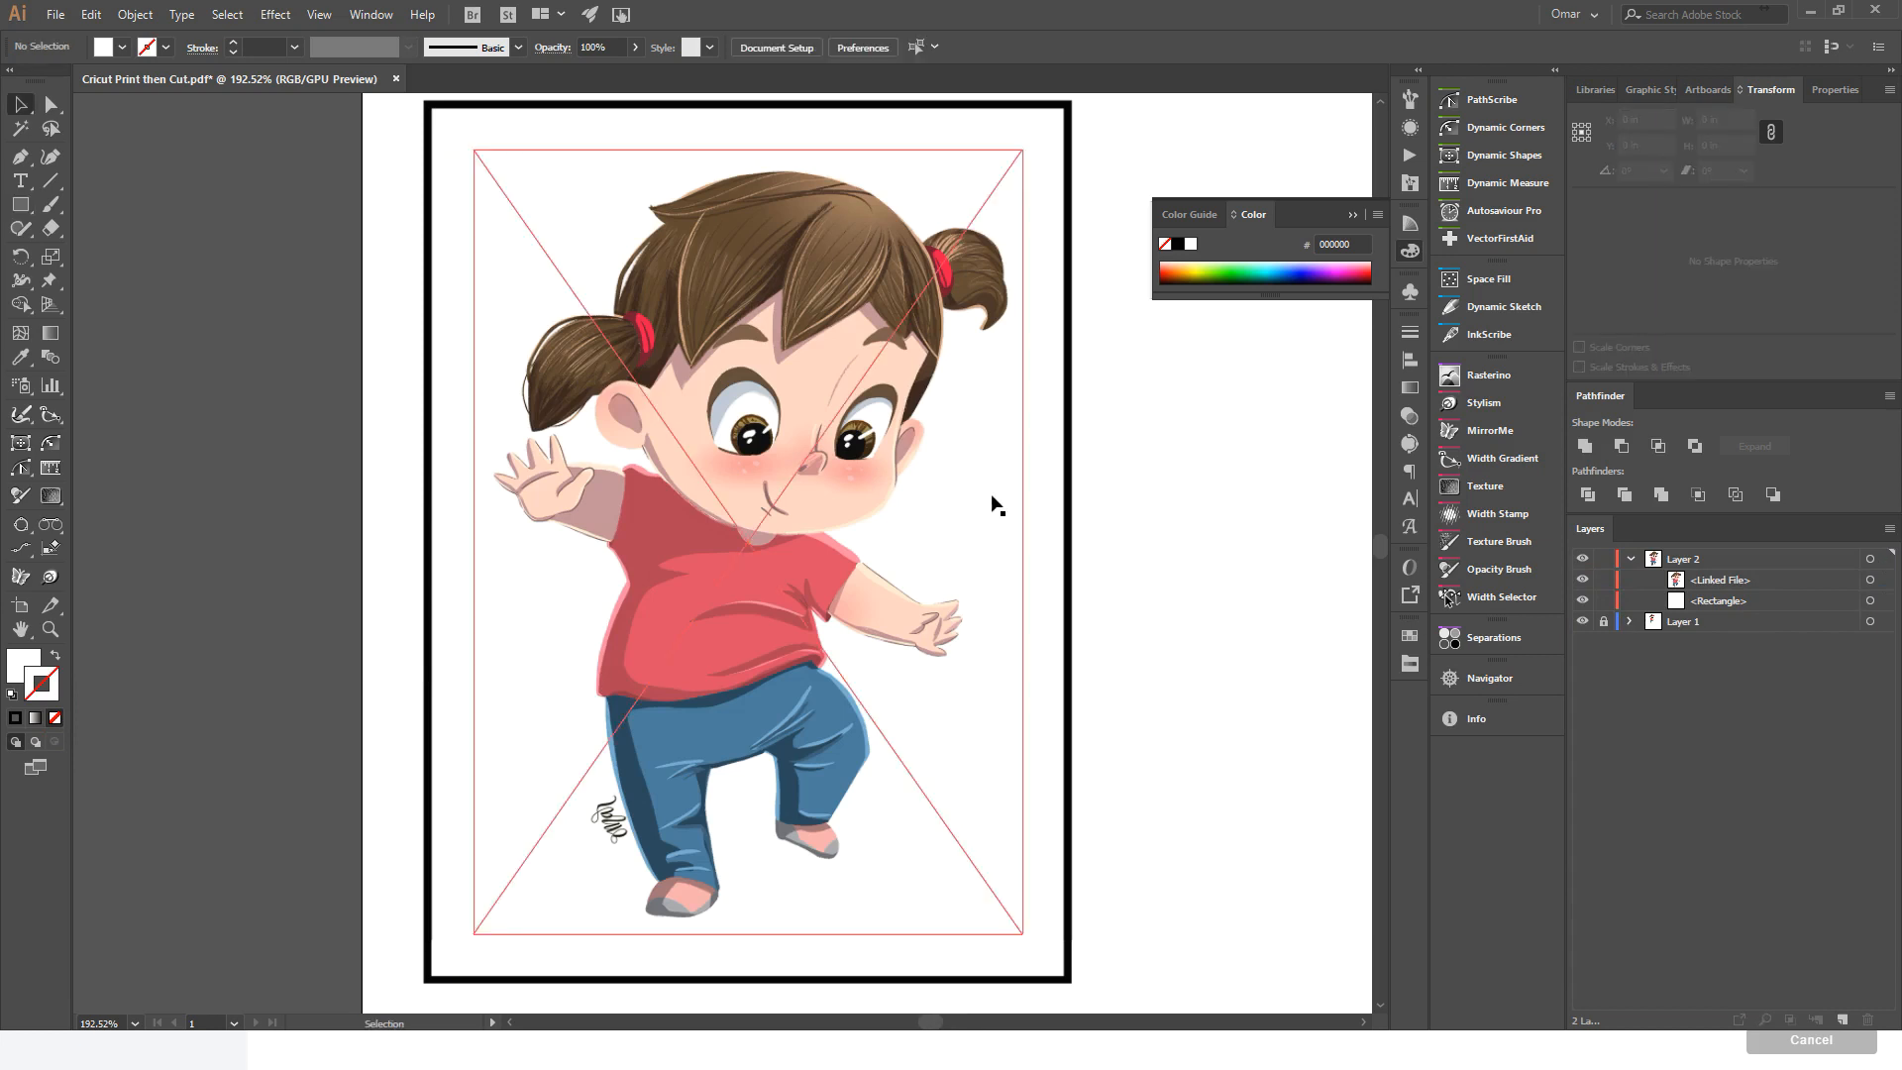
click(27, 17)
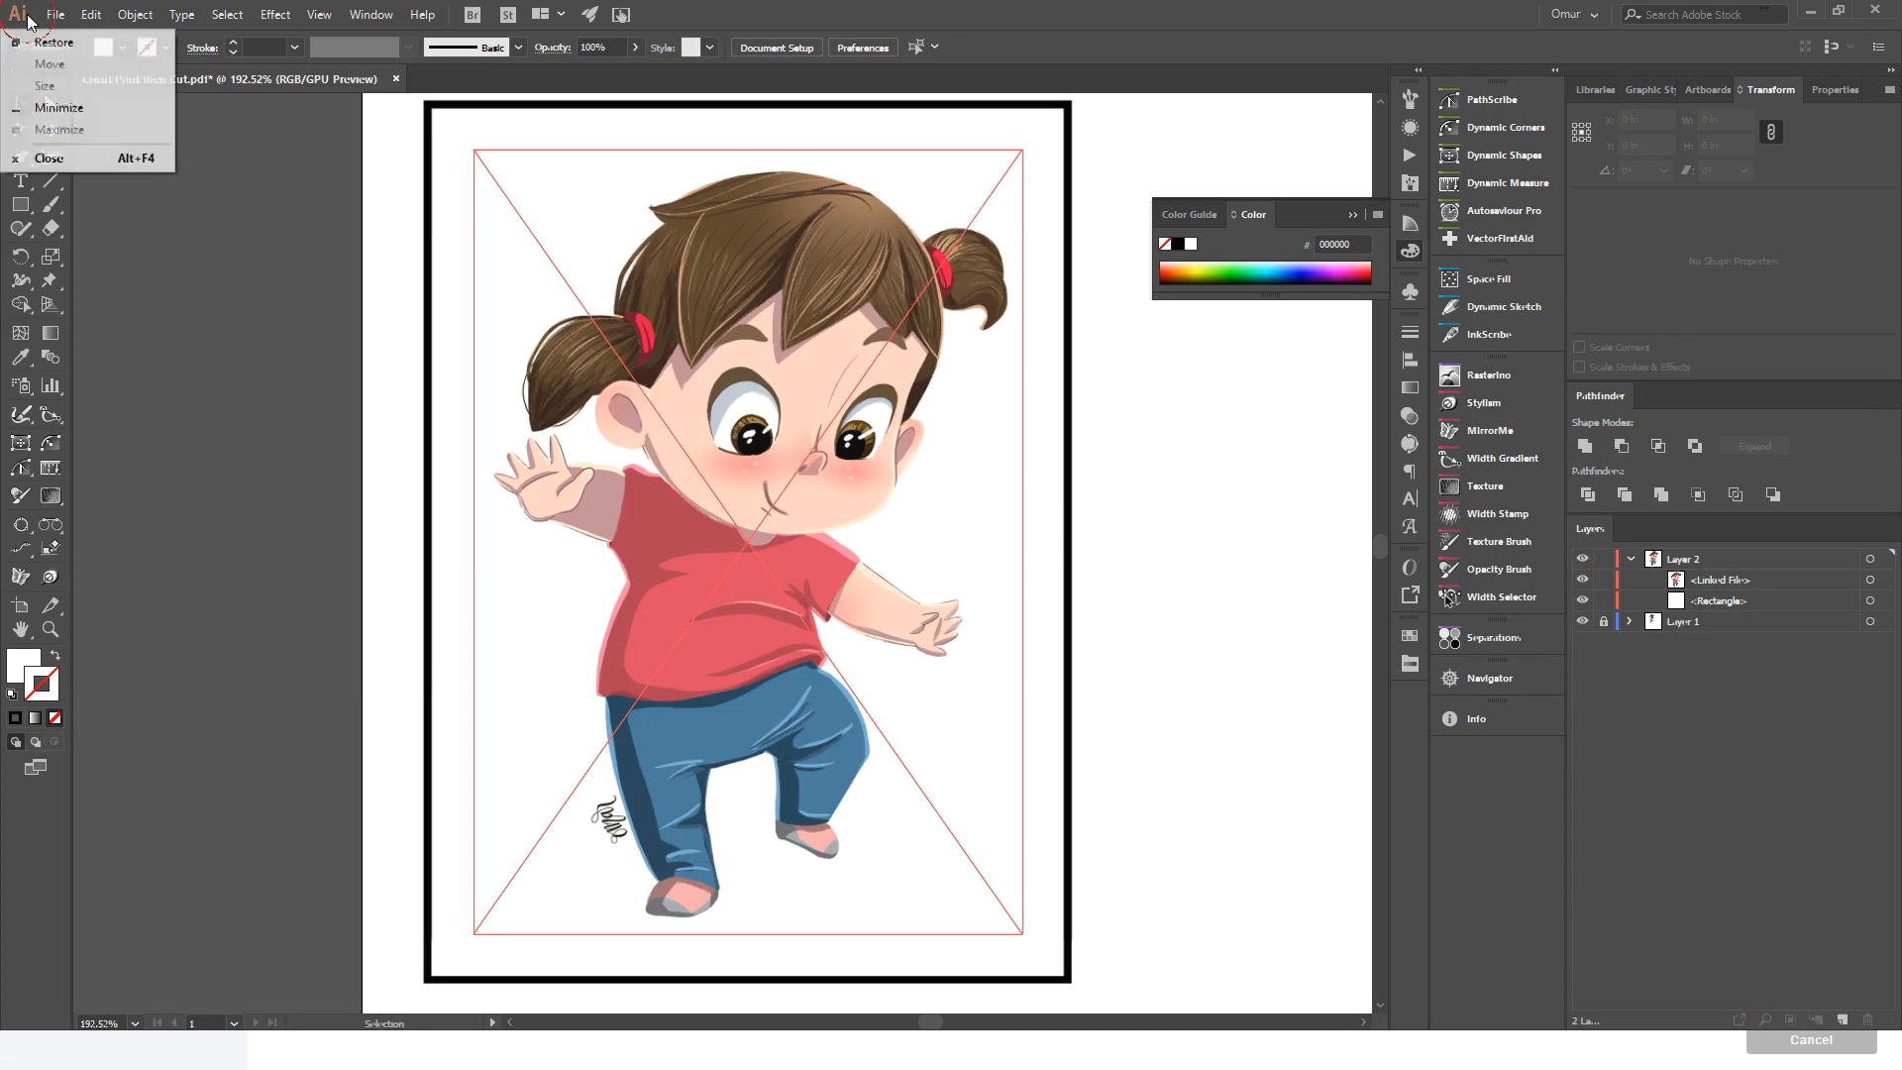
click(52, 17)
click(102, 178)
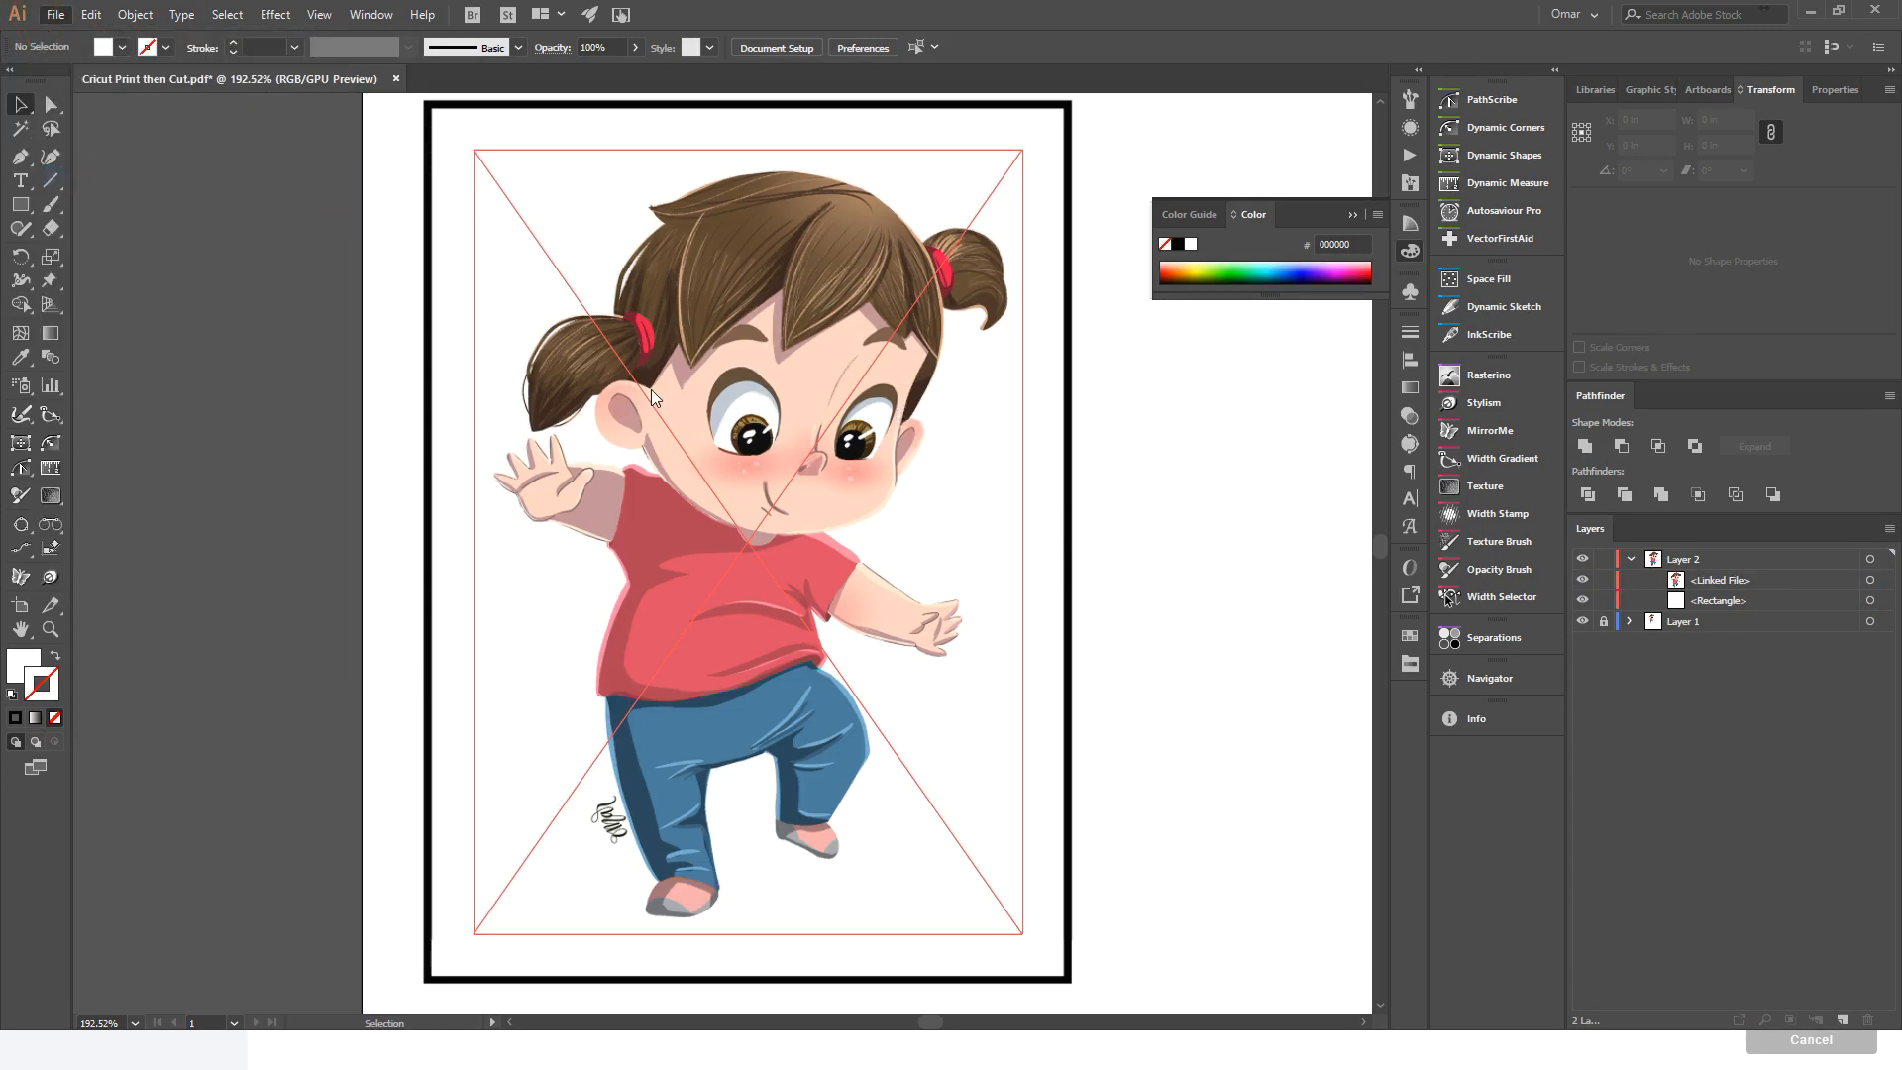
- Start printing the document and open the printer's printing preferences from the print setup
click(56, 15)
click(182, 561)
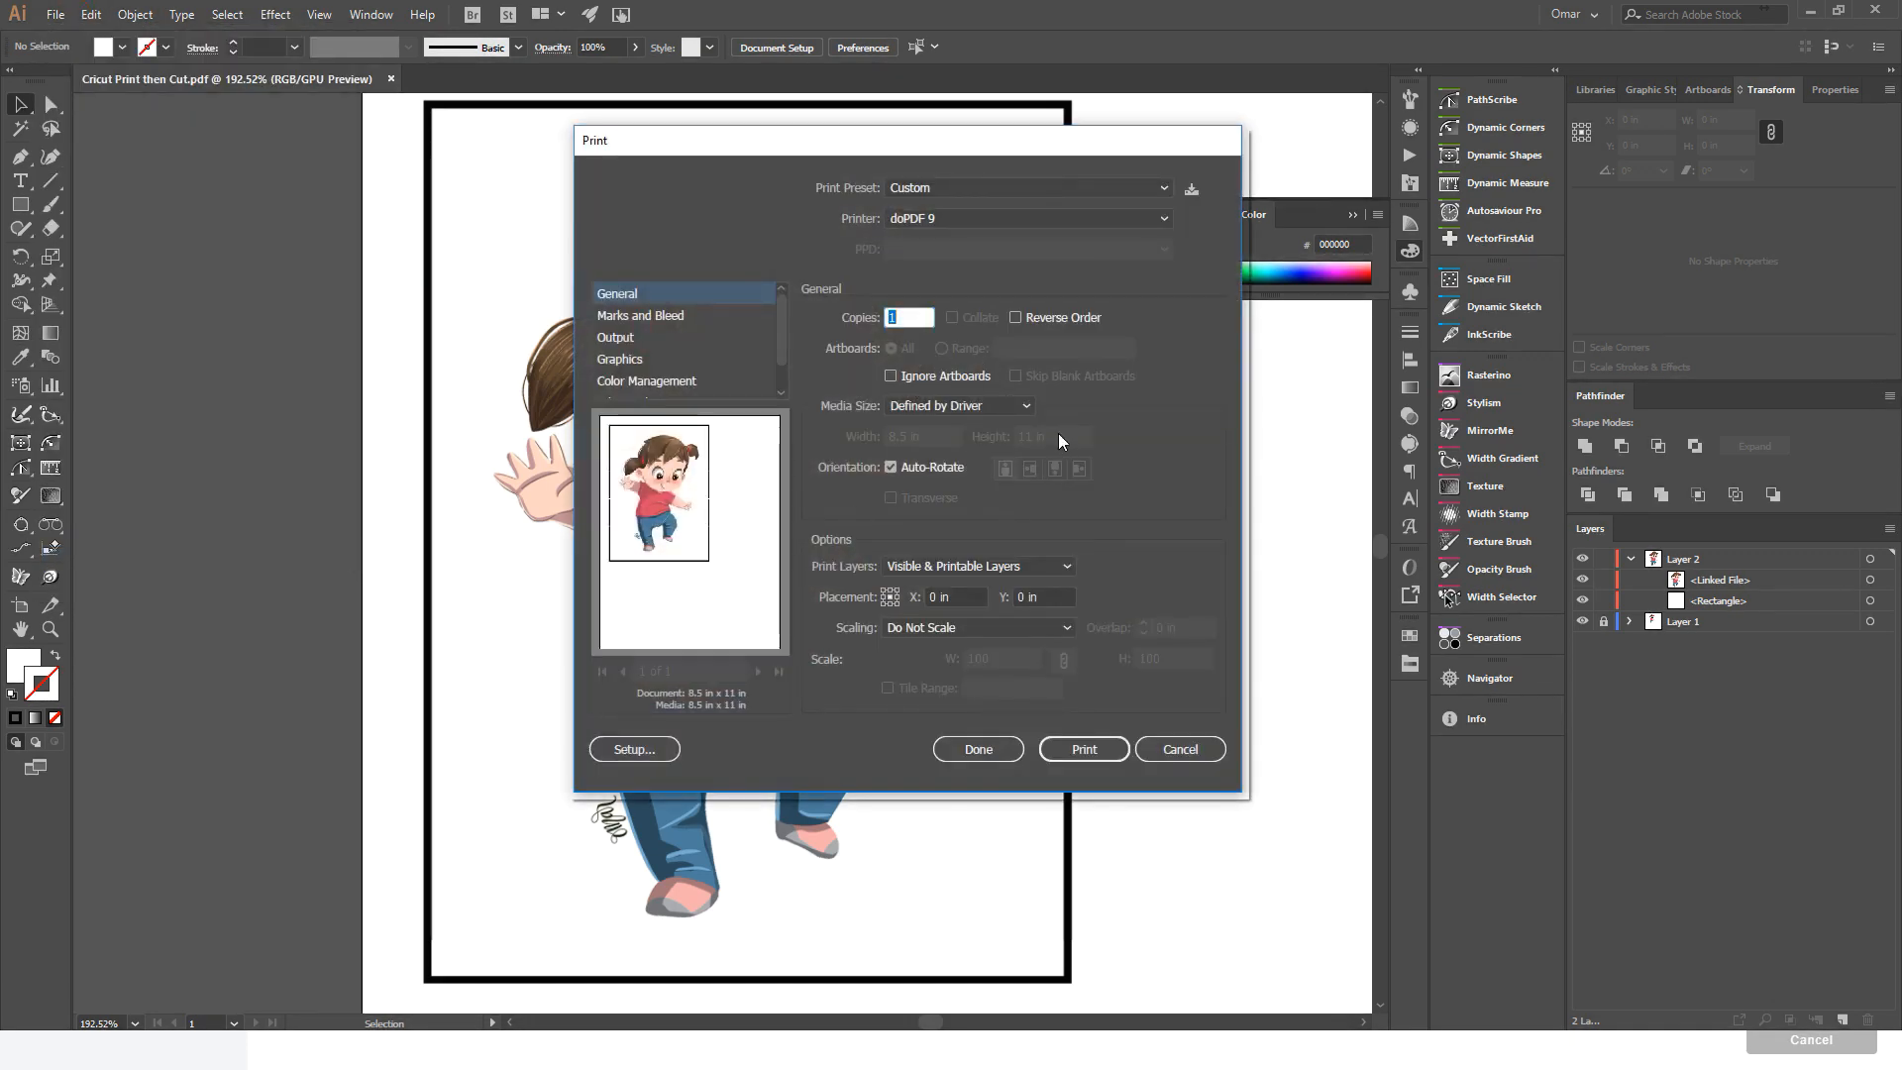
click(635, 749)
click(733, 258)
click(985, 329)
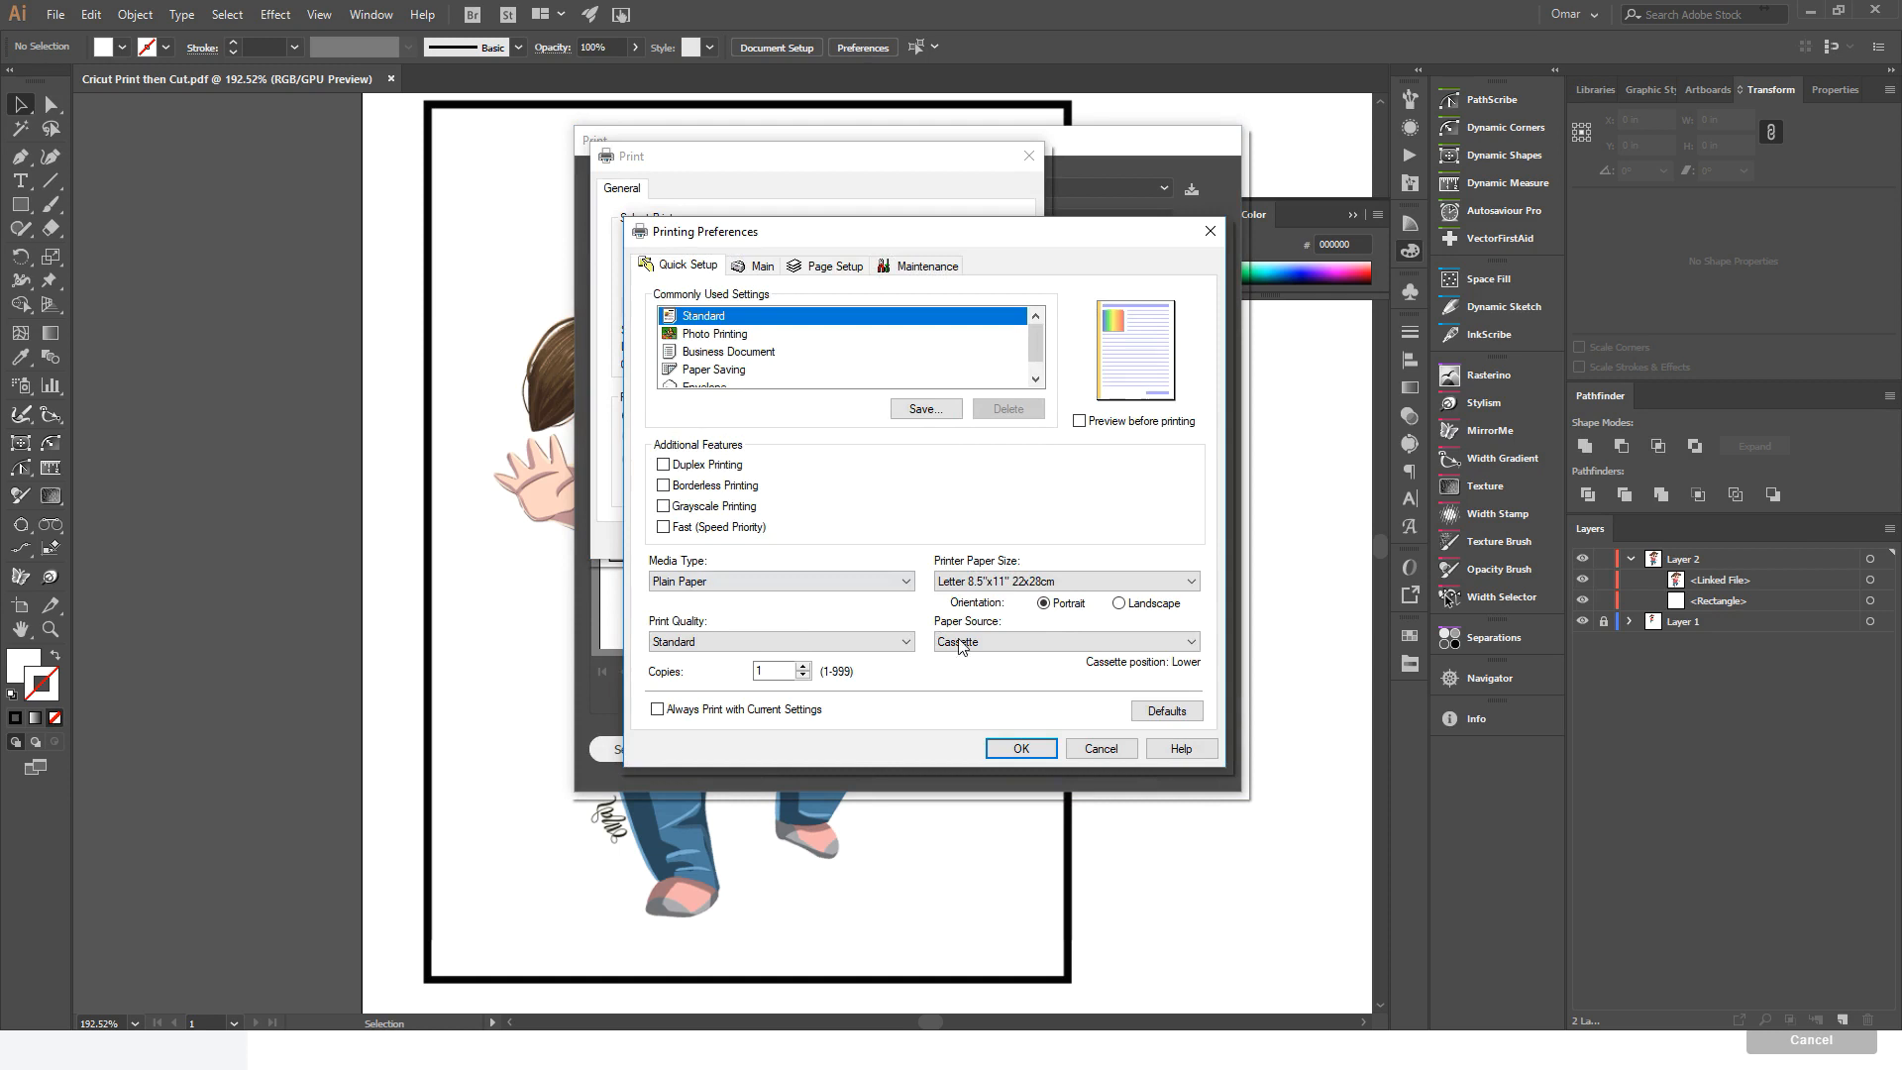
- Choose the Photo Printing preset in the printing preferences, with Matte Photo Paper as media type, and pick the print quality
click(845, 642)
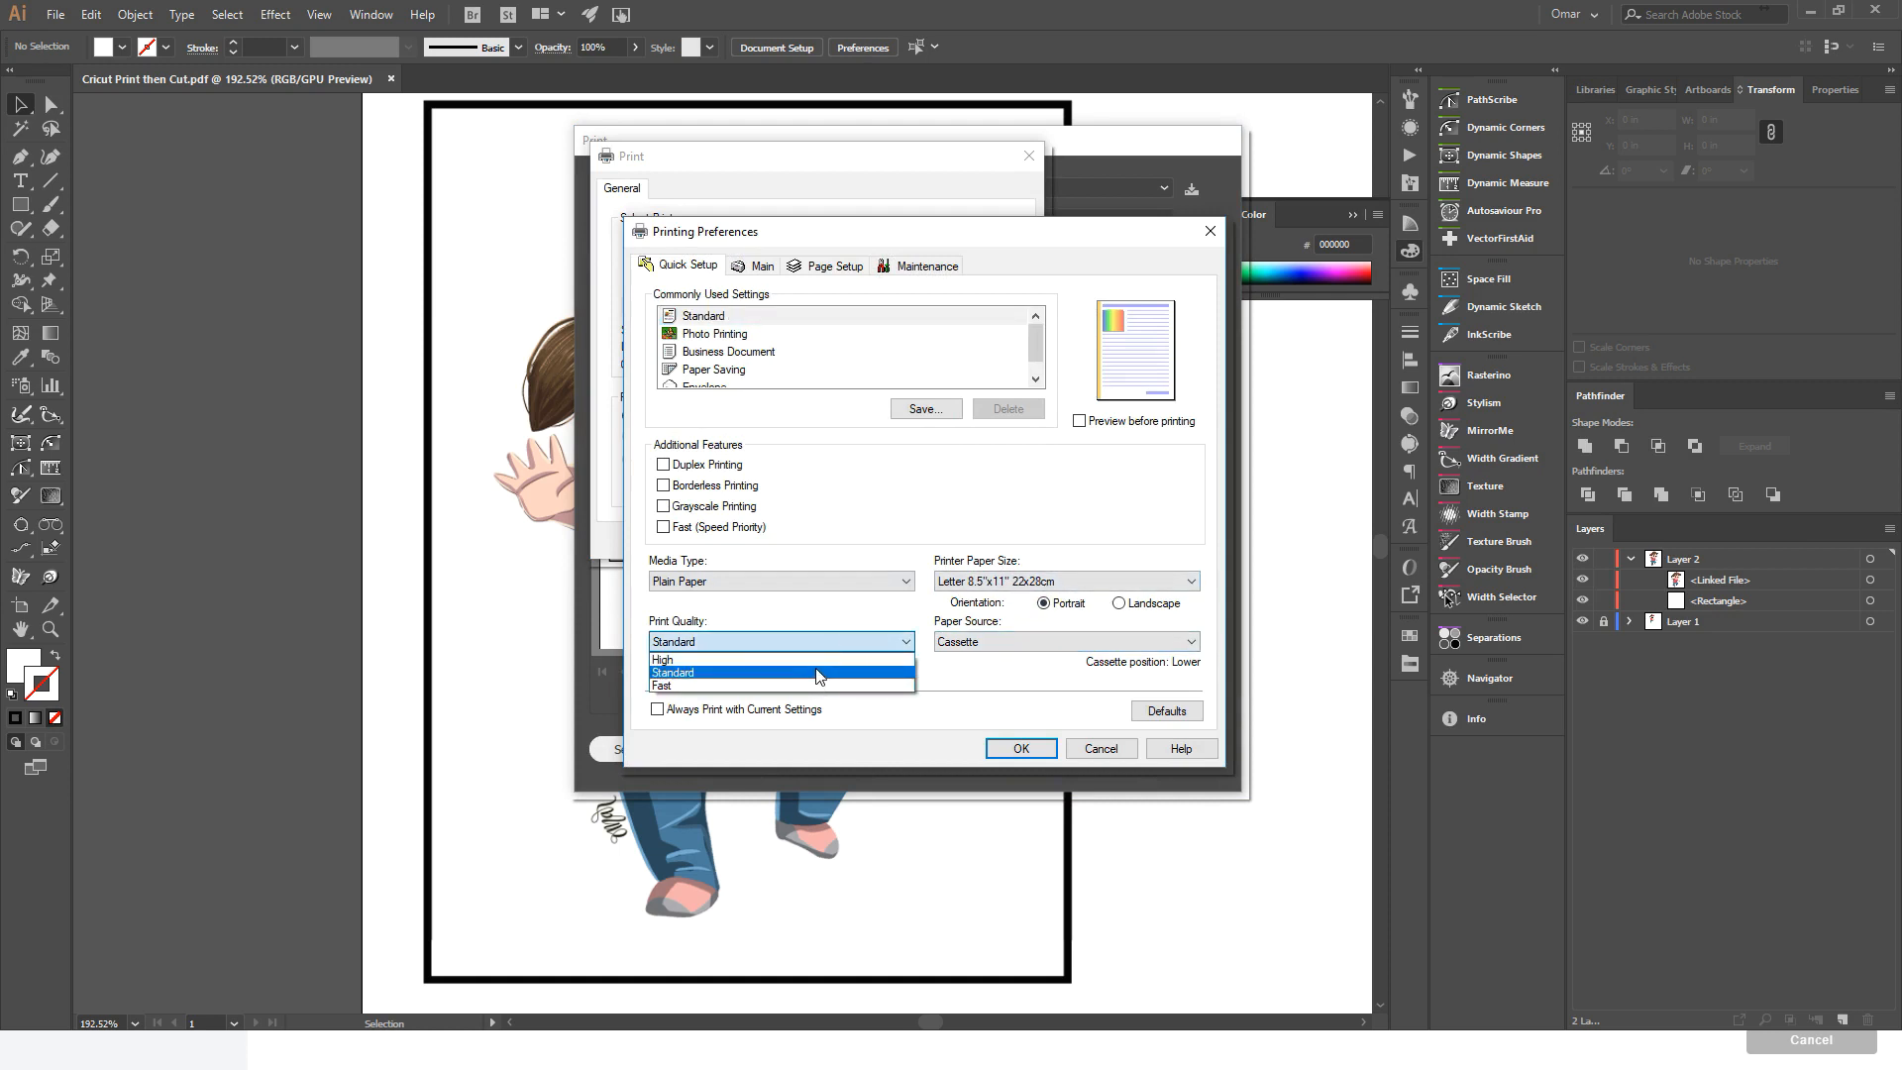
click(741, 319)
click(717, 333)
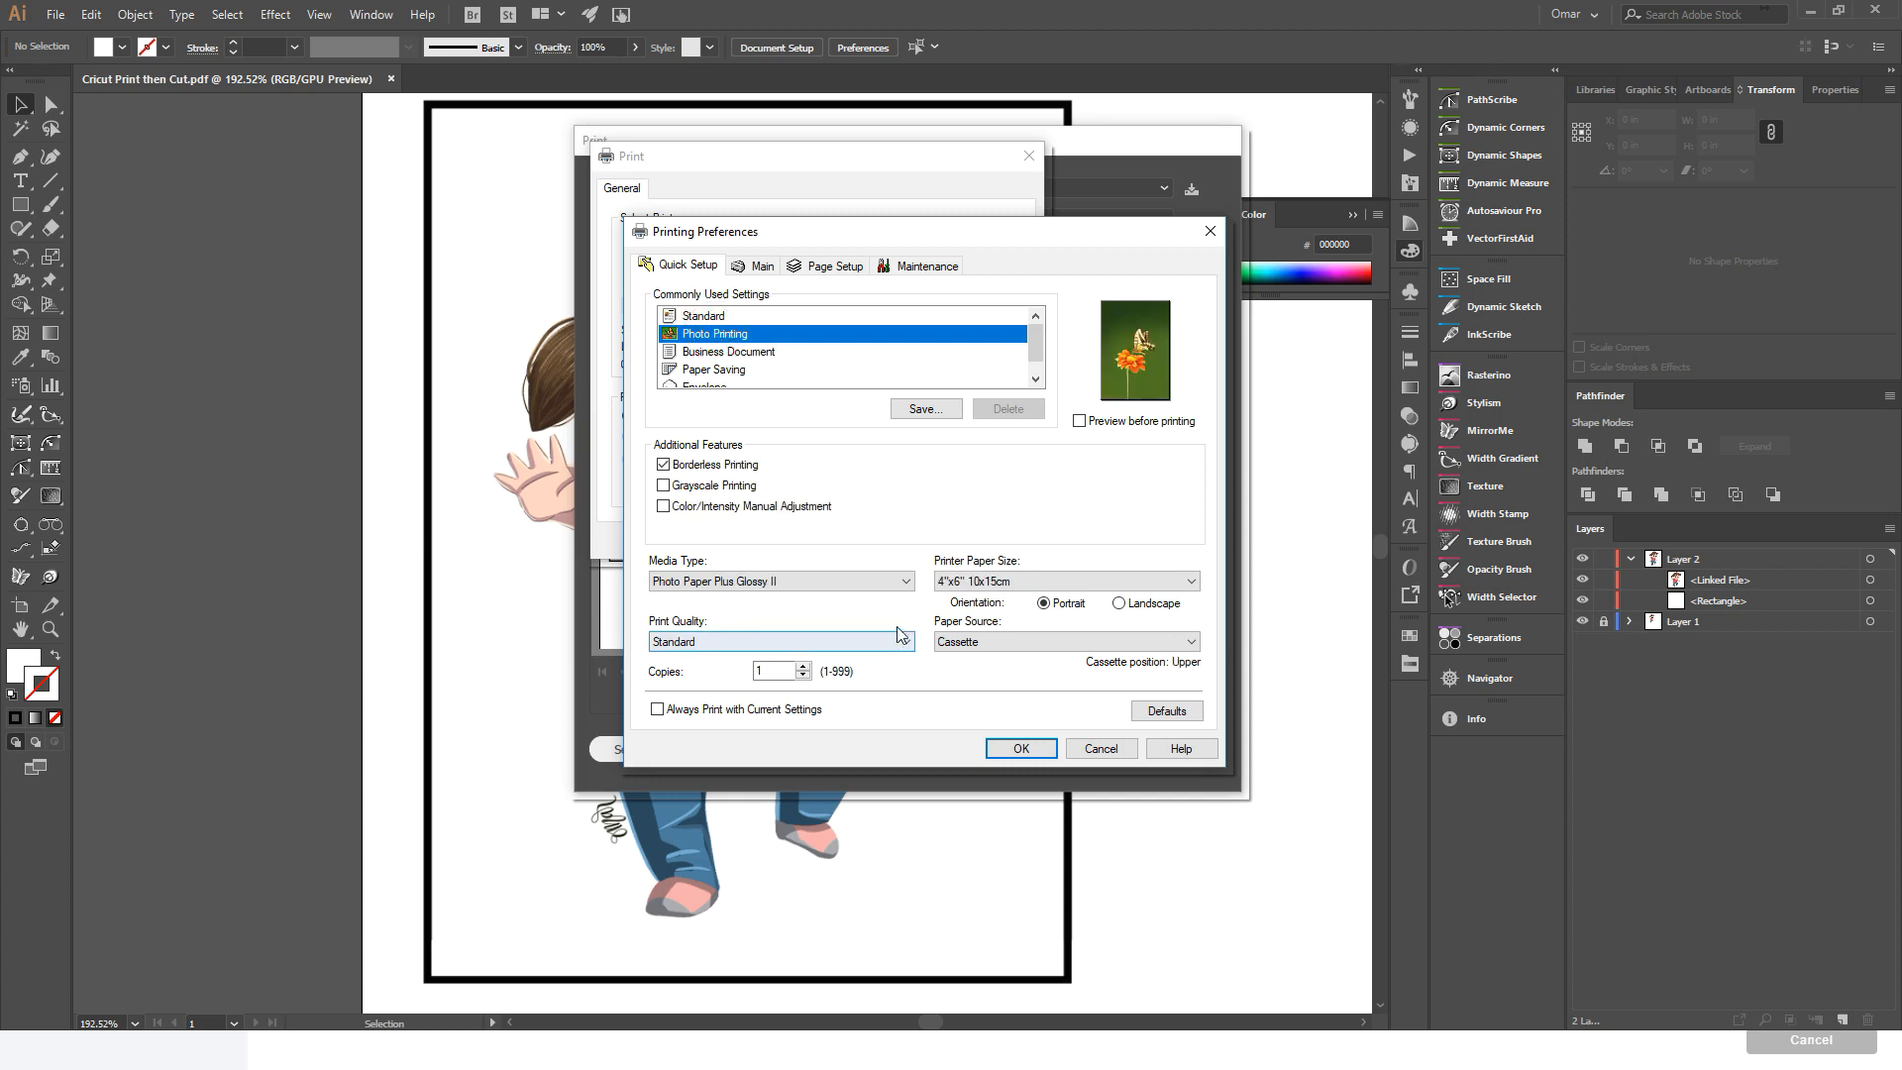
click(902, 582)
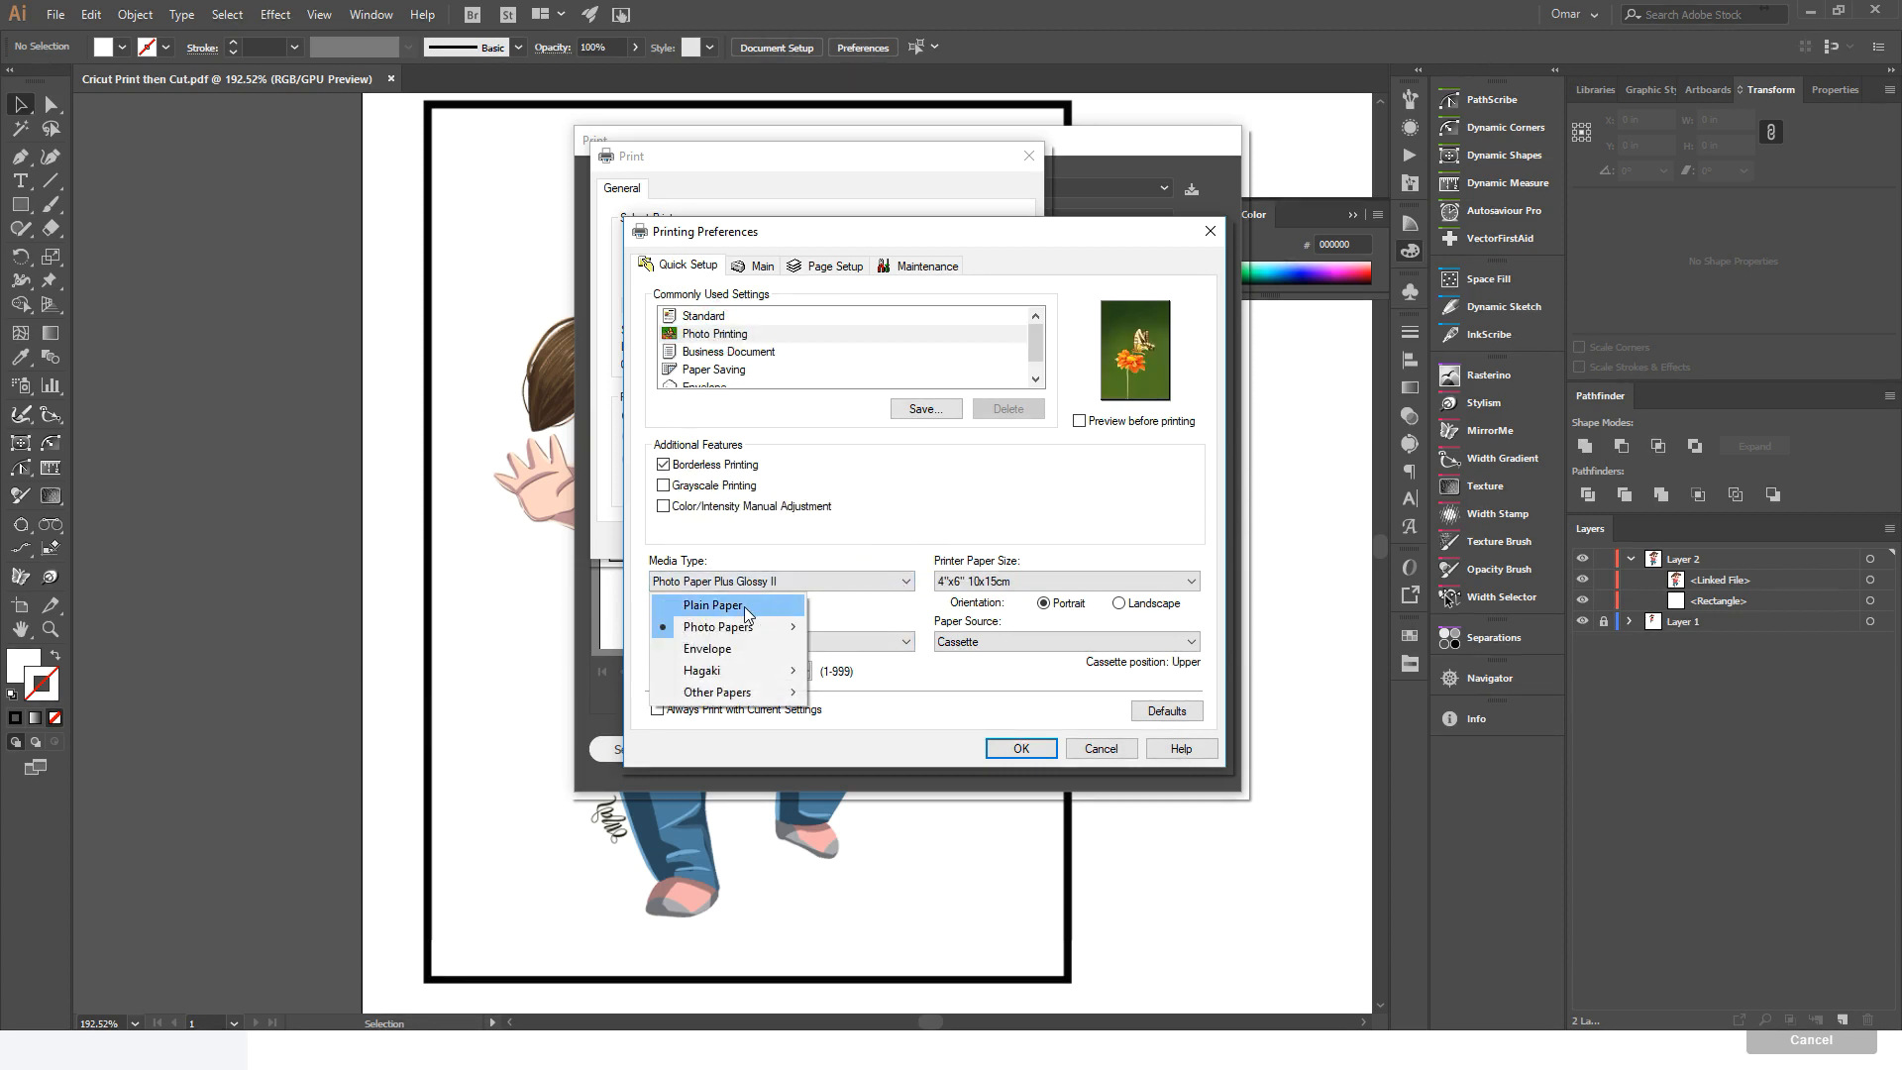
mouse_move(715, 627)
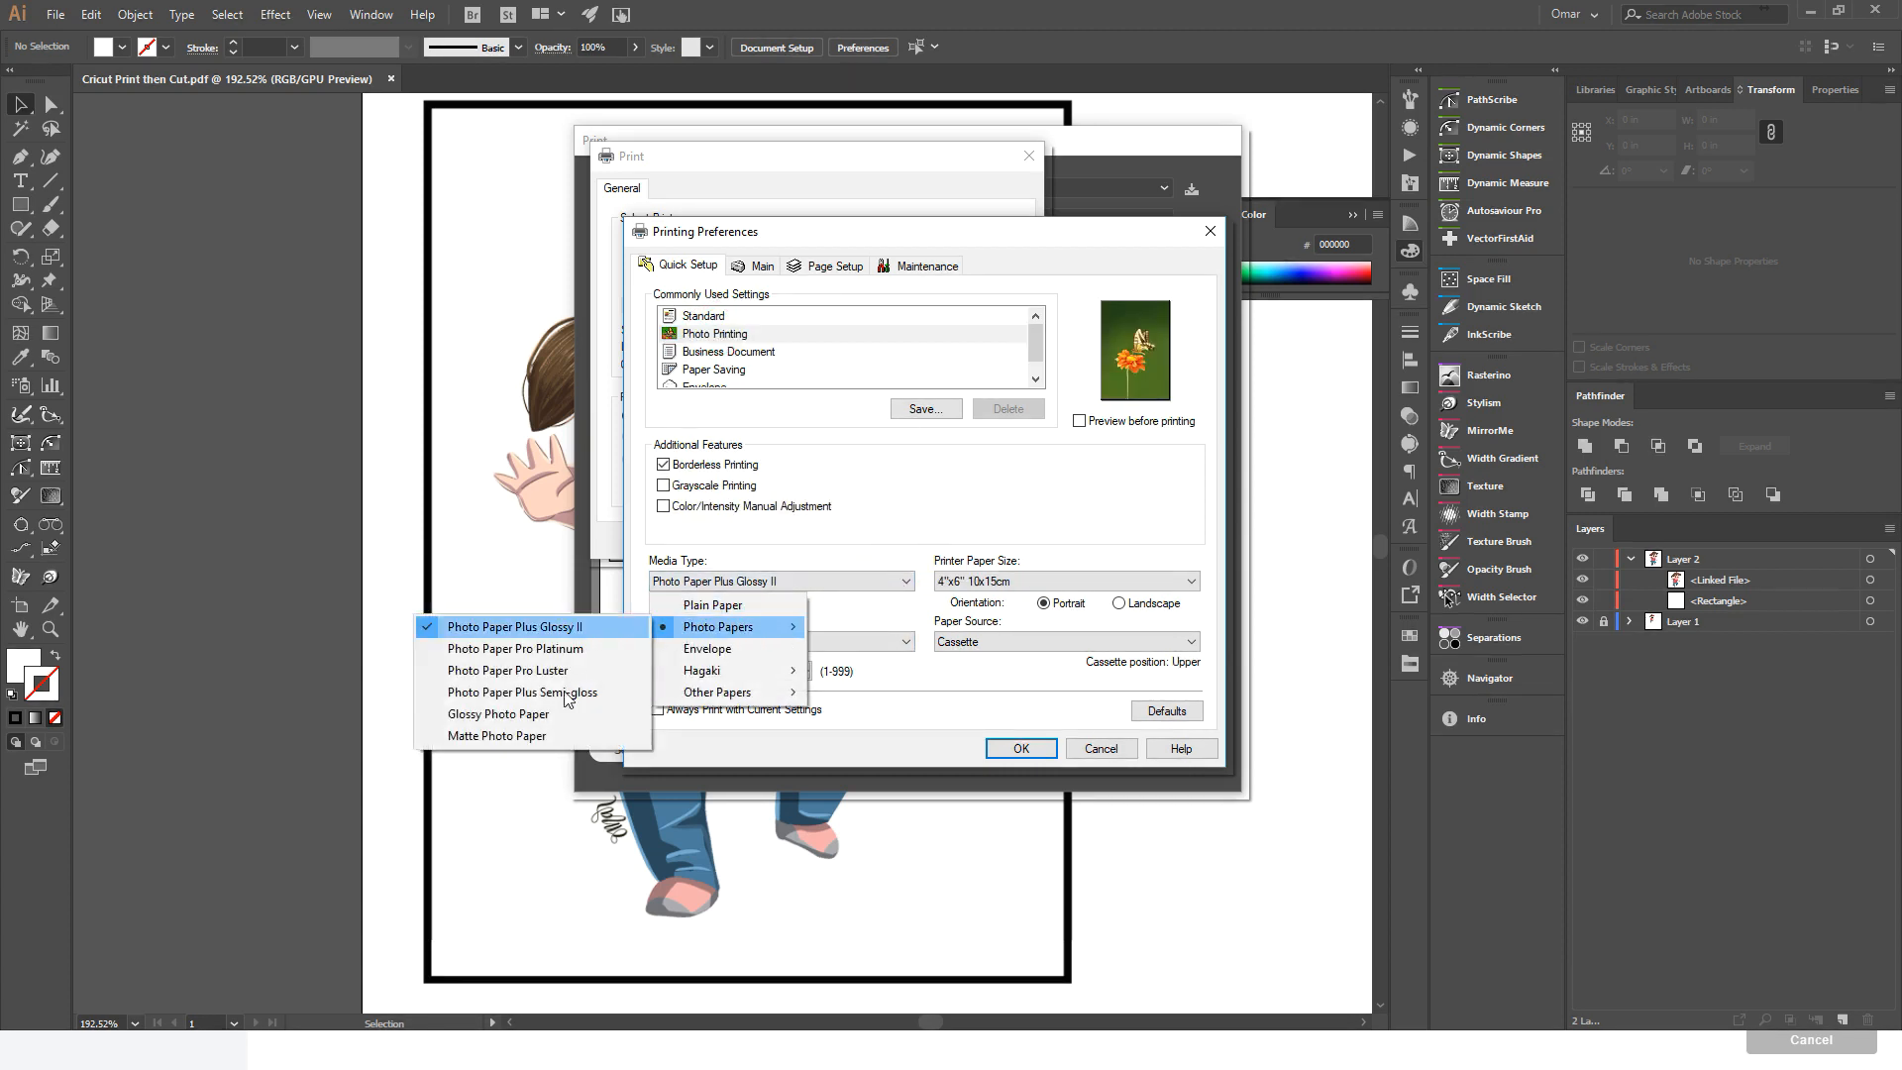
click(500, 735)
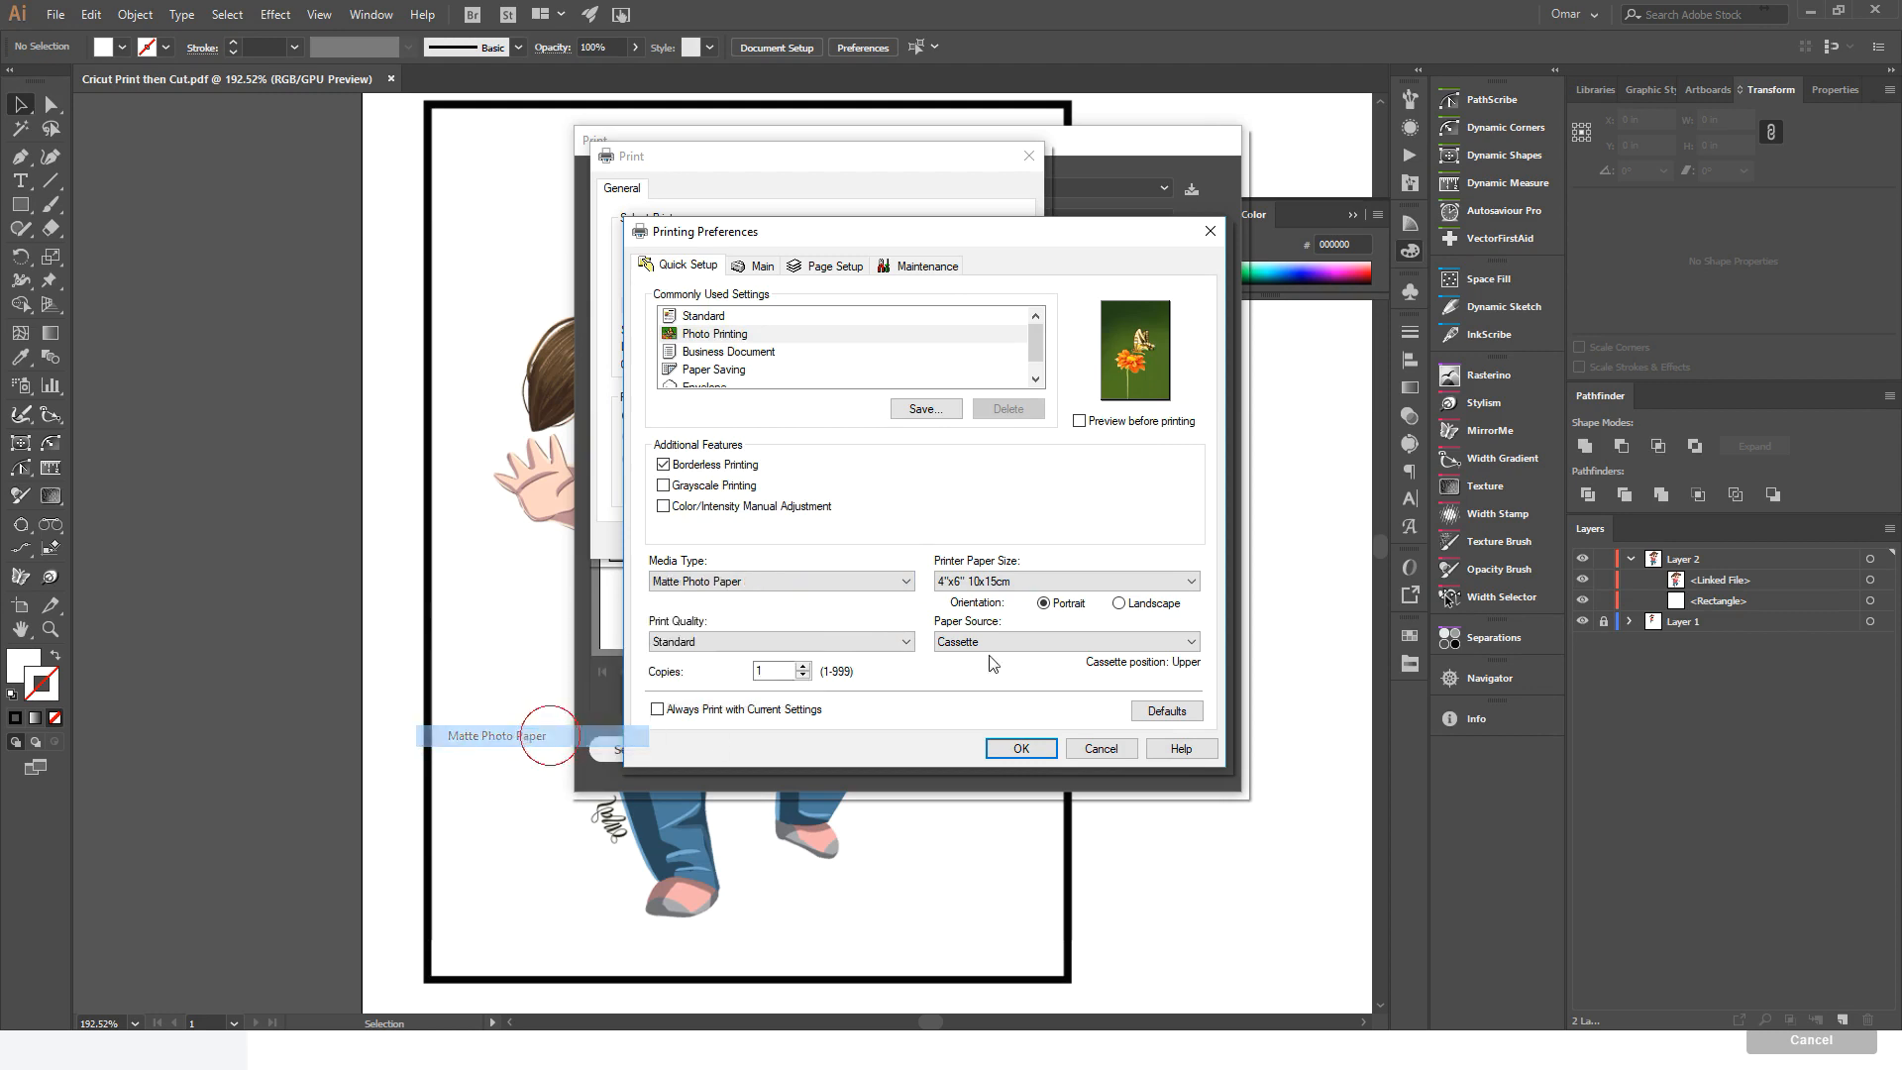
click(895, 642)
click(892, 672)
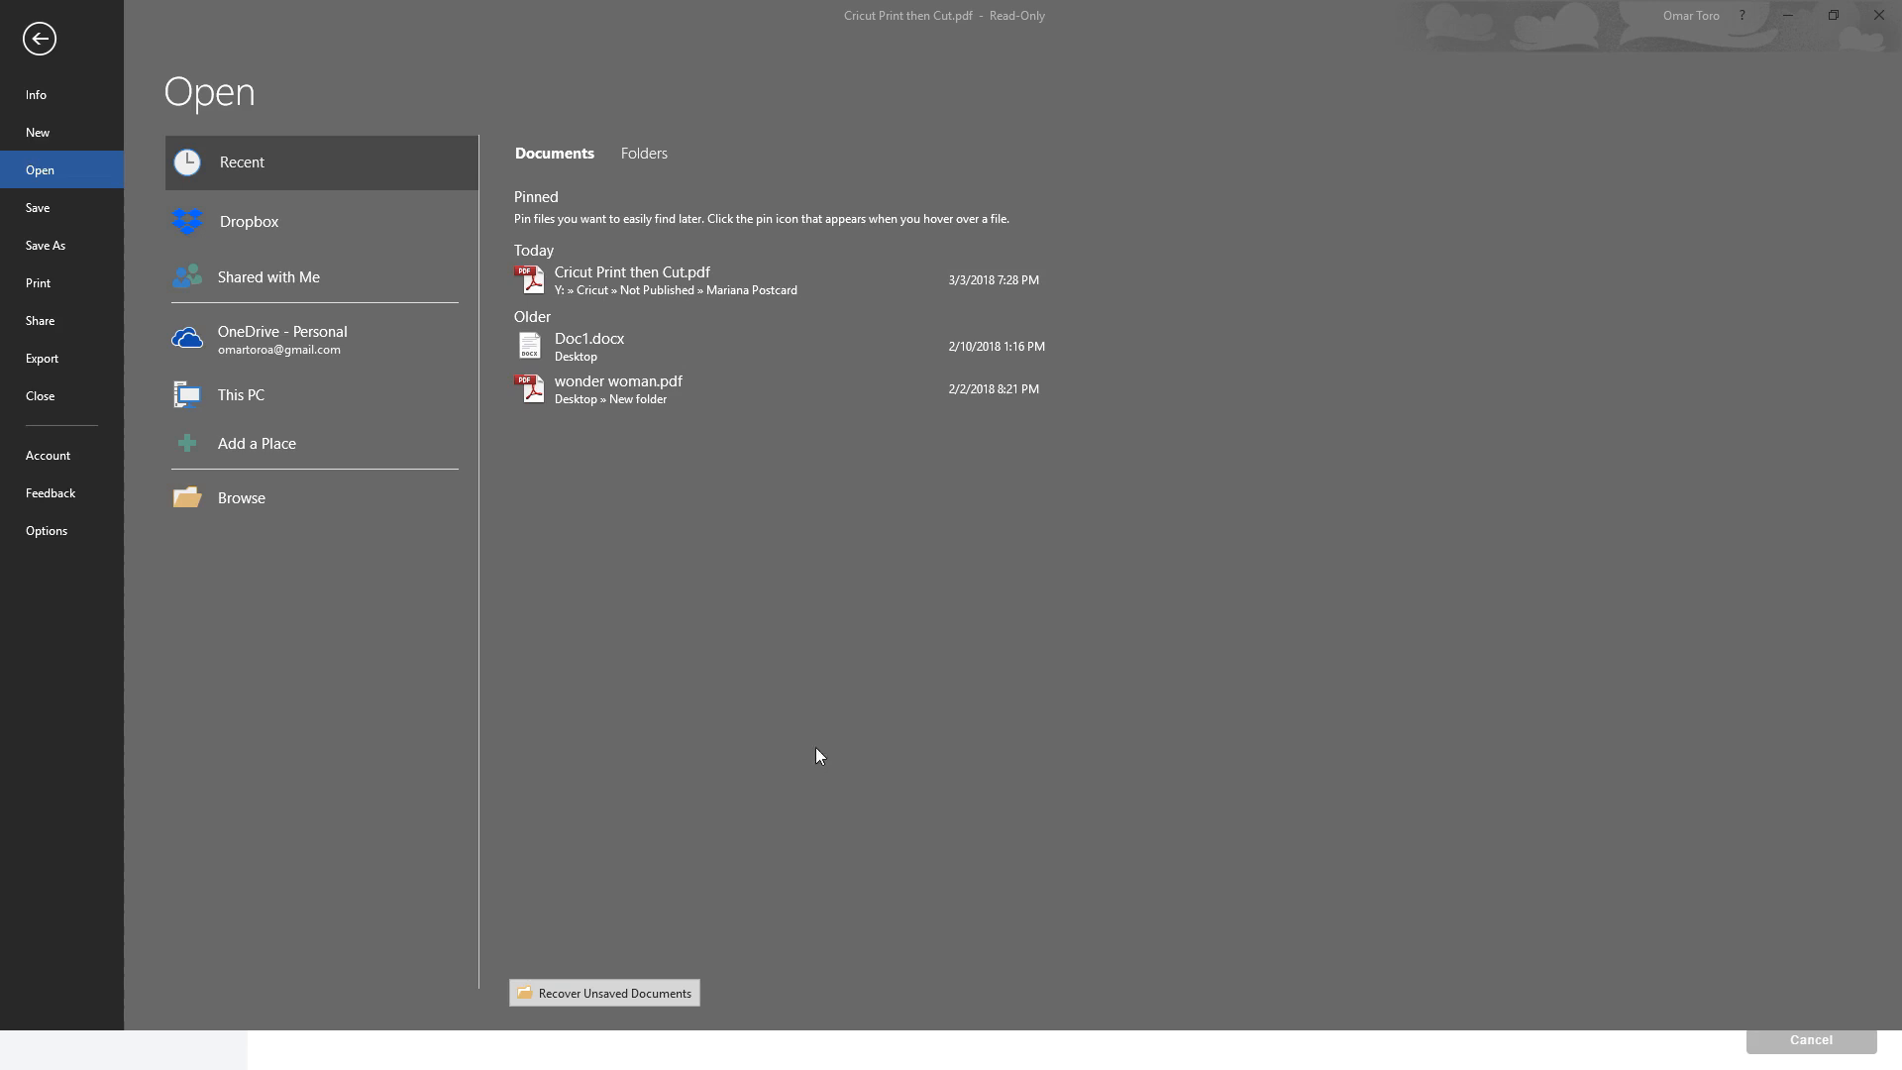
- Switch to Word and open Cricut Print then Cut.pdf from the Mariana Postcard folder
click(230, 498)
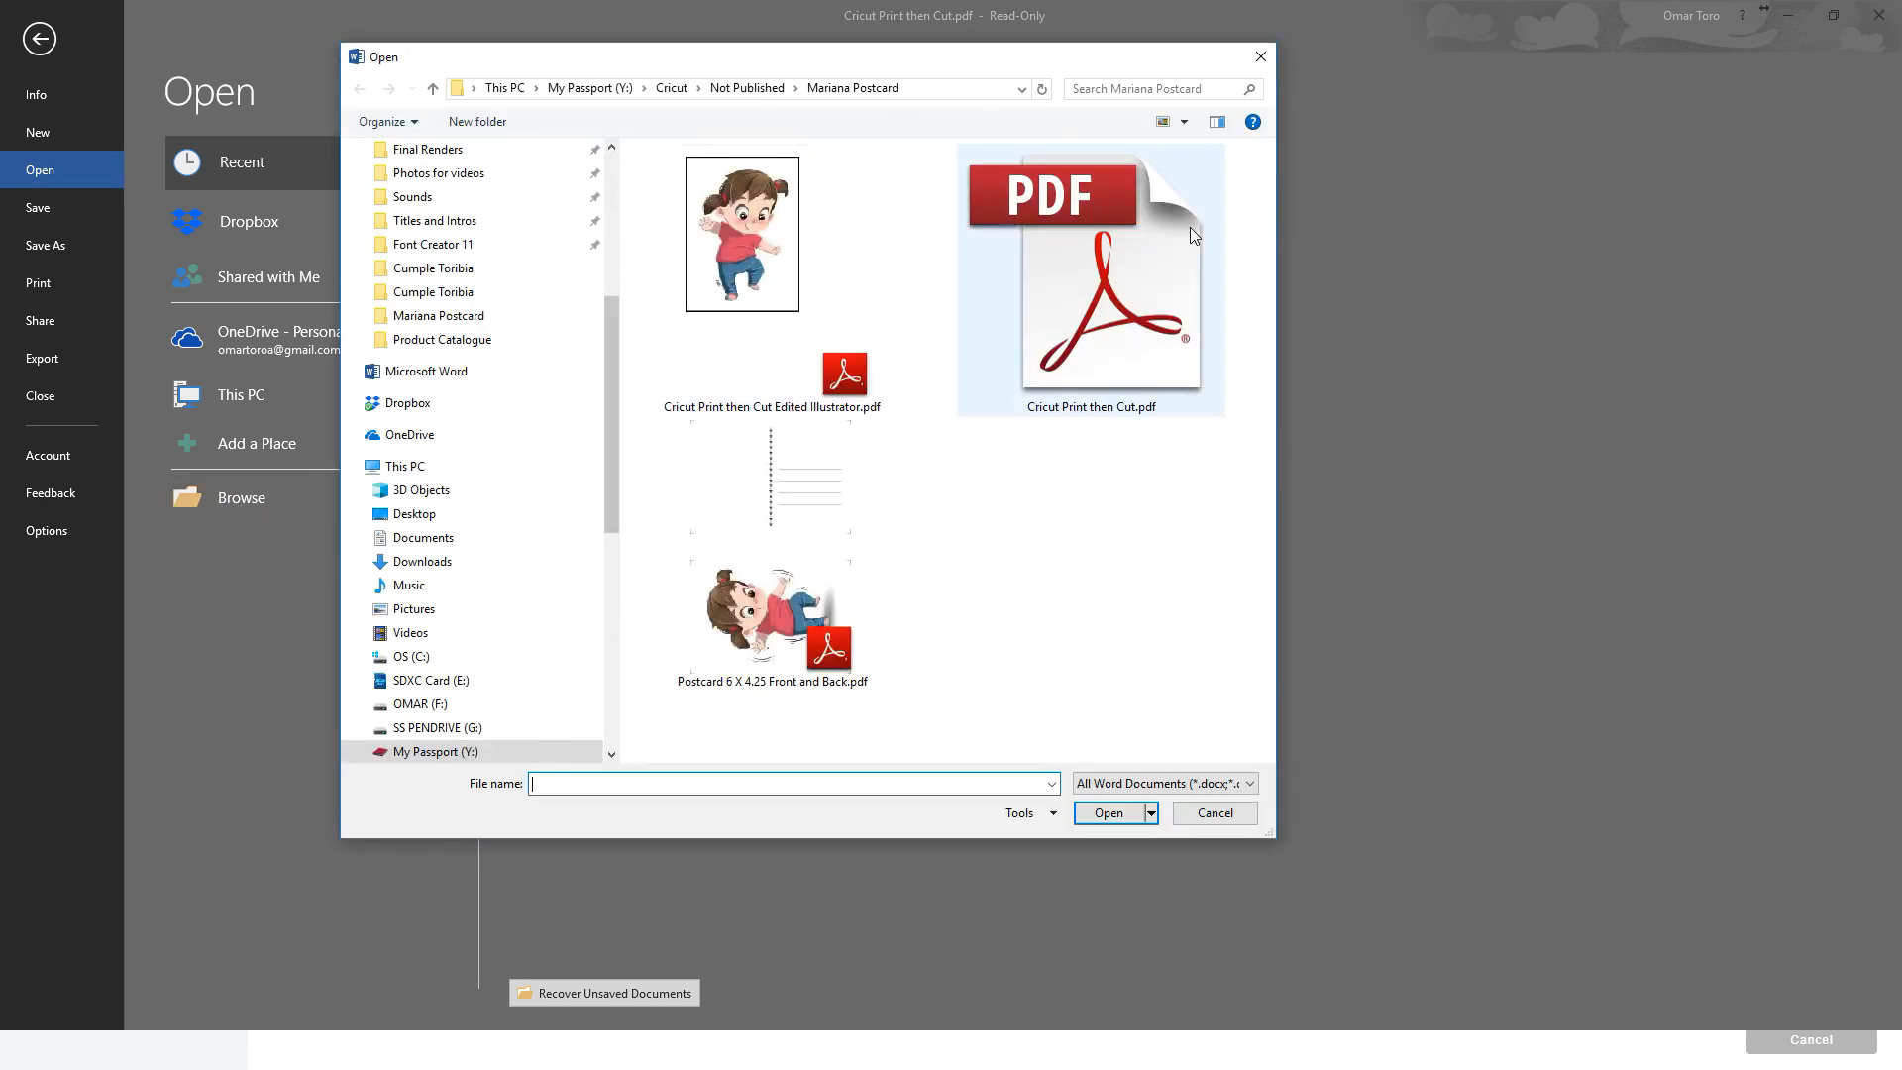
double_click(1191, 228)
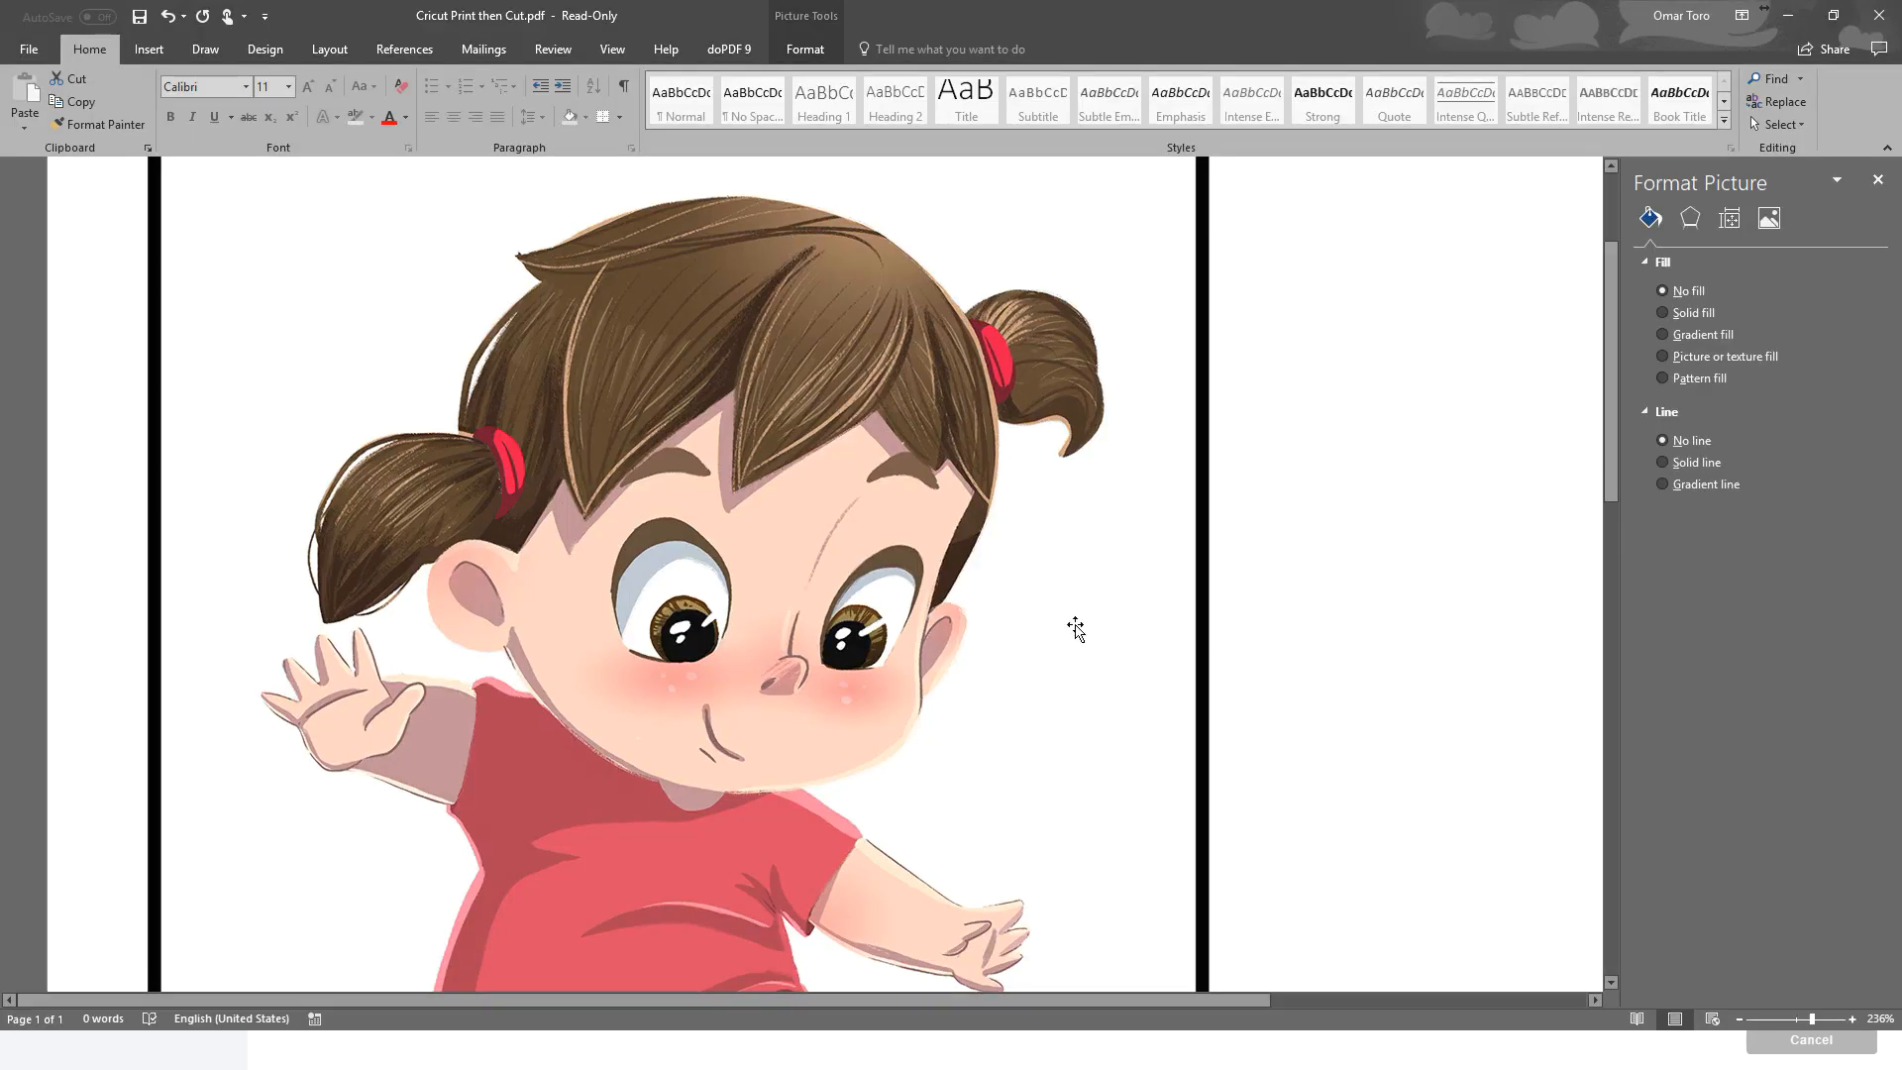
scroll(1295, 507, up, 3)
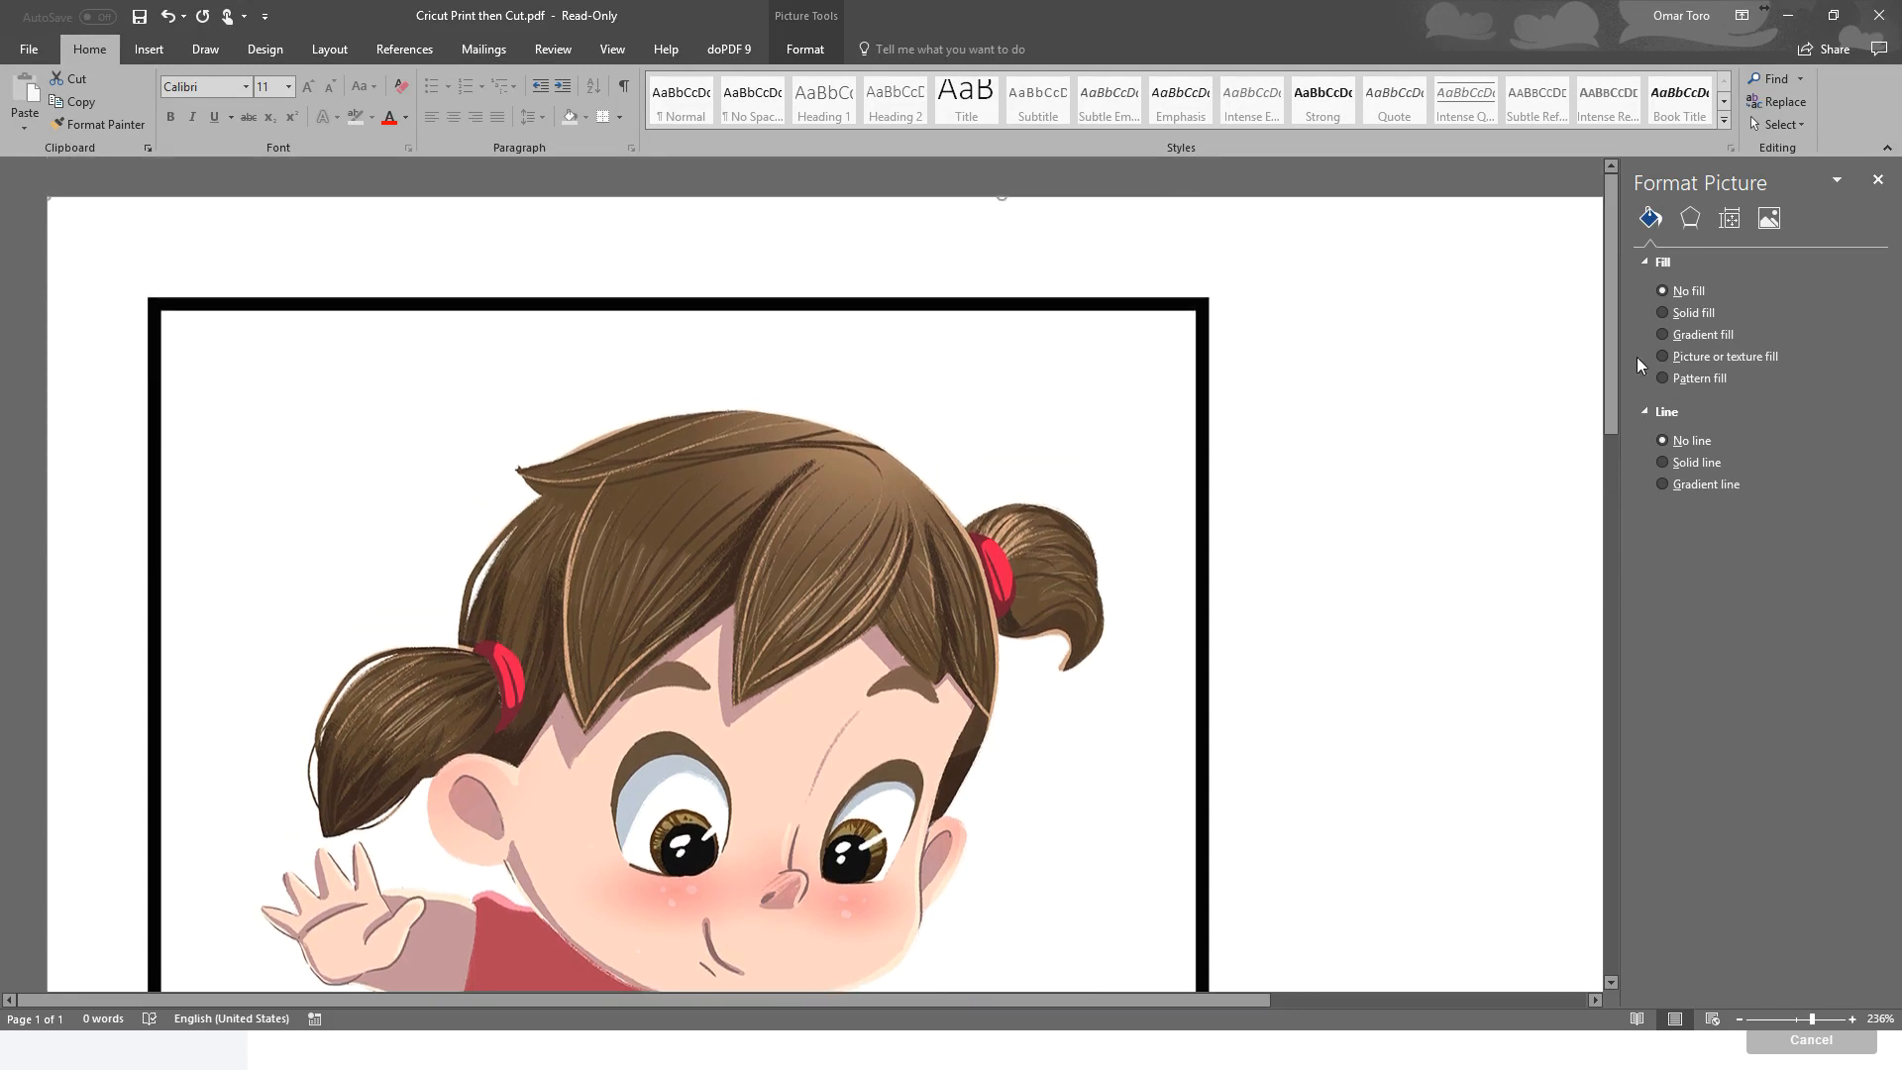
scroll(742, 346, down, 1)
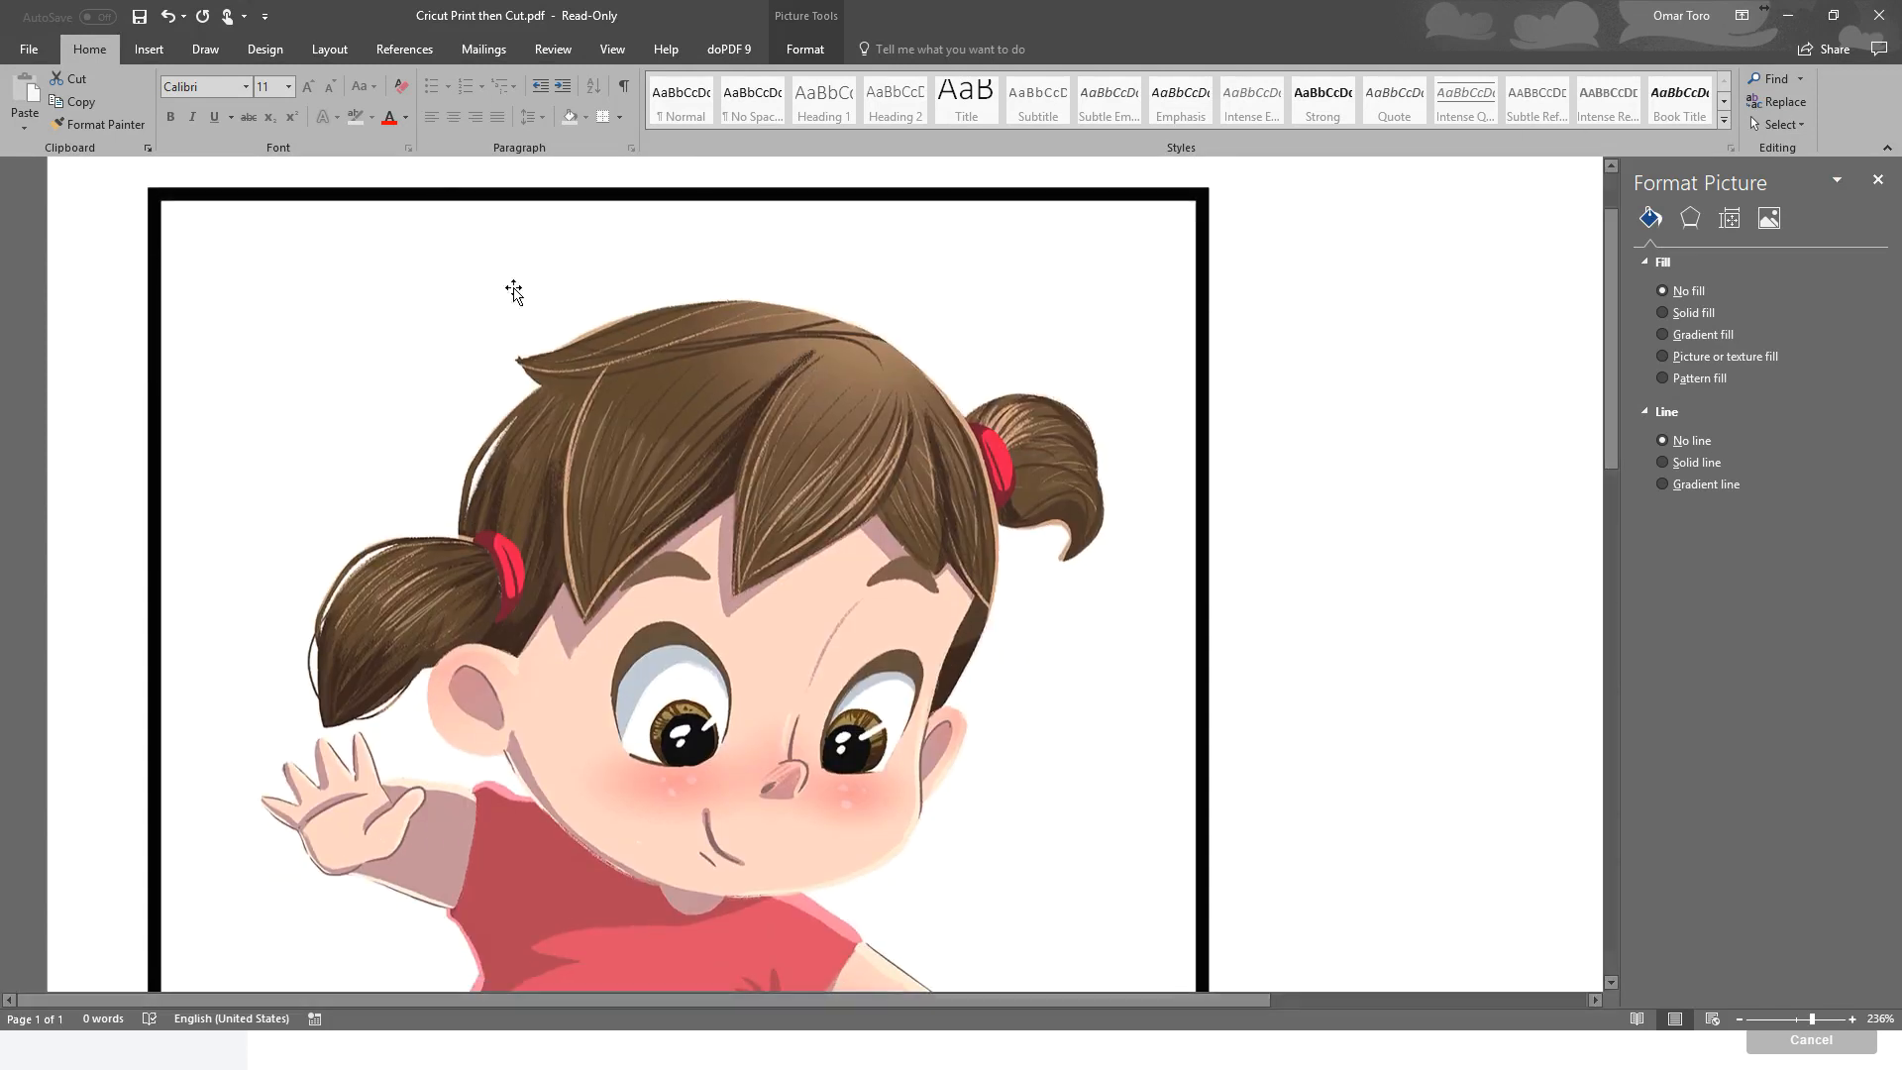
scroll(442, 195, down, 1)
- Draw a rectangle shape about 4.37 × 6.05 in over the artwork, just inside the black registration frame
click(1738, 1020)
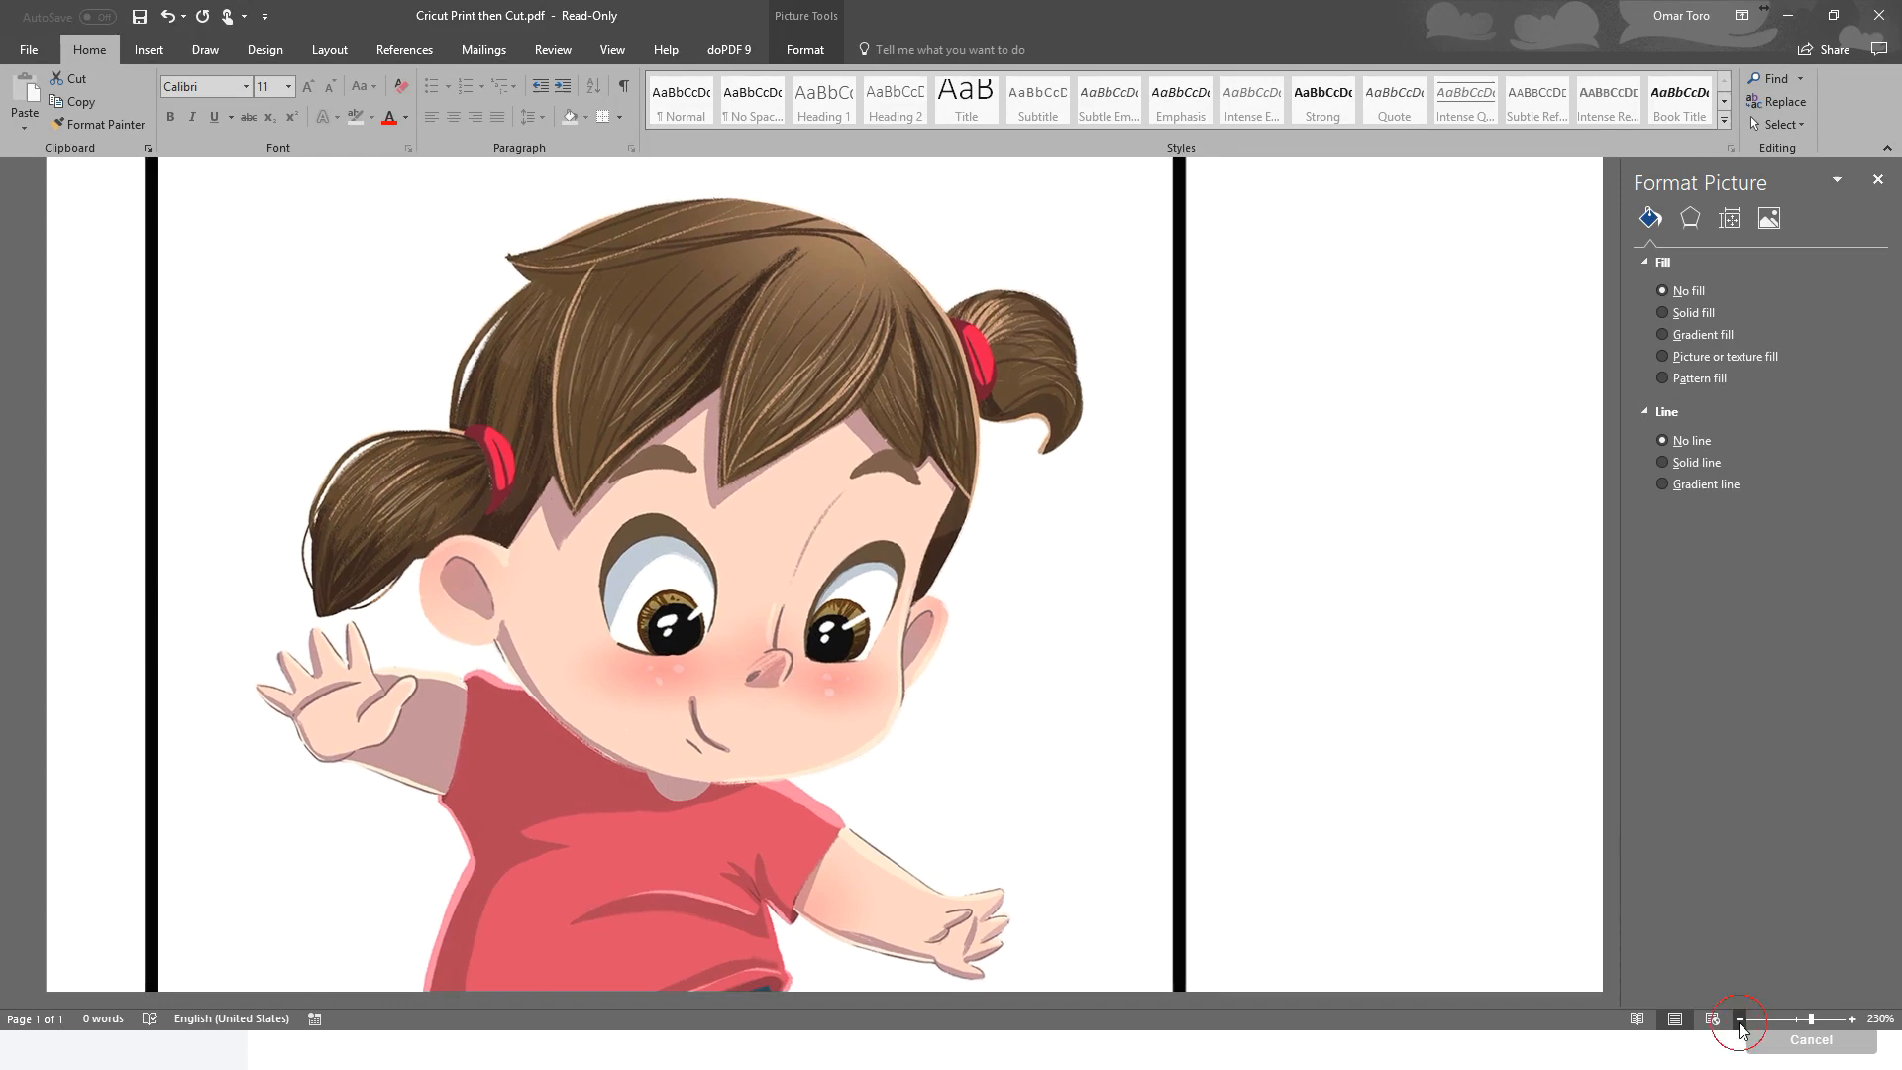
click(1738, 1019)
click(1739, 1020)
click(1739, 1019)
click(1739, 1019)
click(1738, 1019)
click(1738, 1019)
click(1739, 1020)
click(1739, 1020)
click(1739, 1019)
click(1738, 1019)
click(1739, 1020)
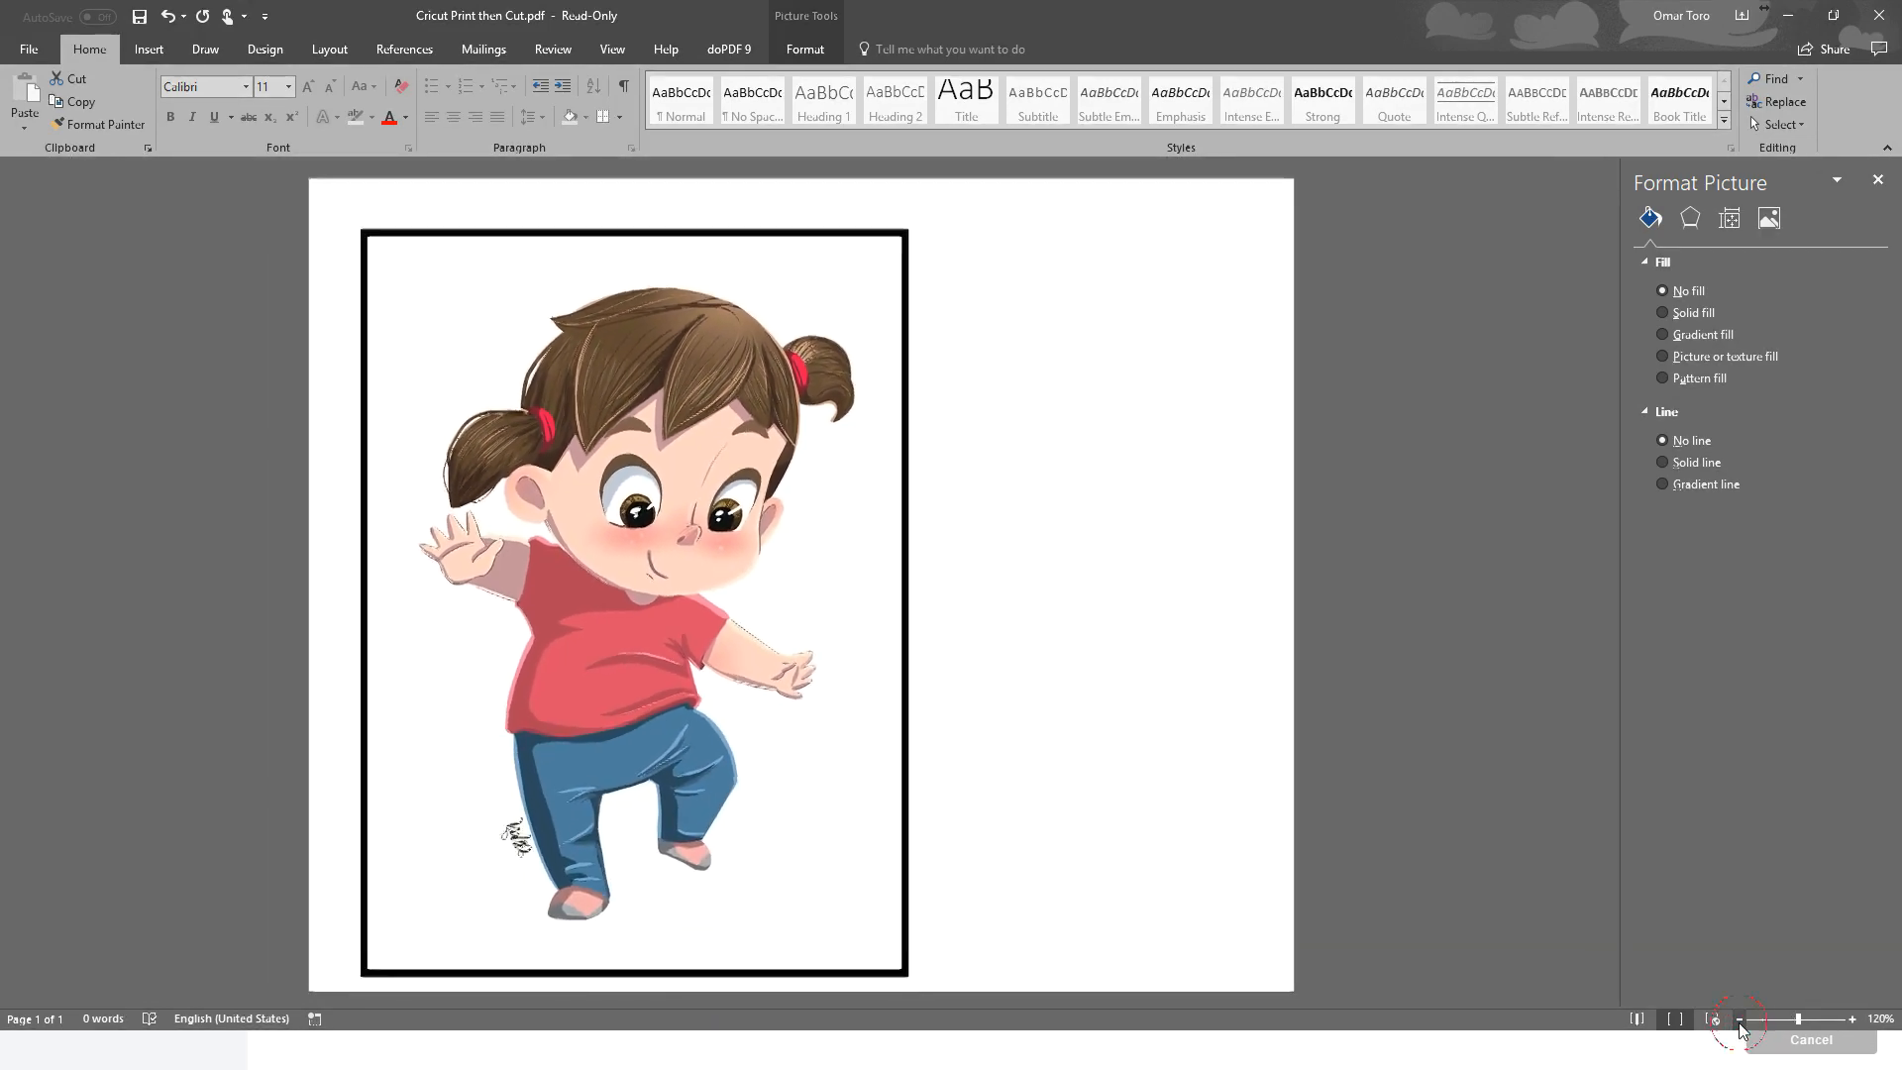
click(147, 51)
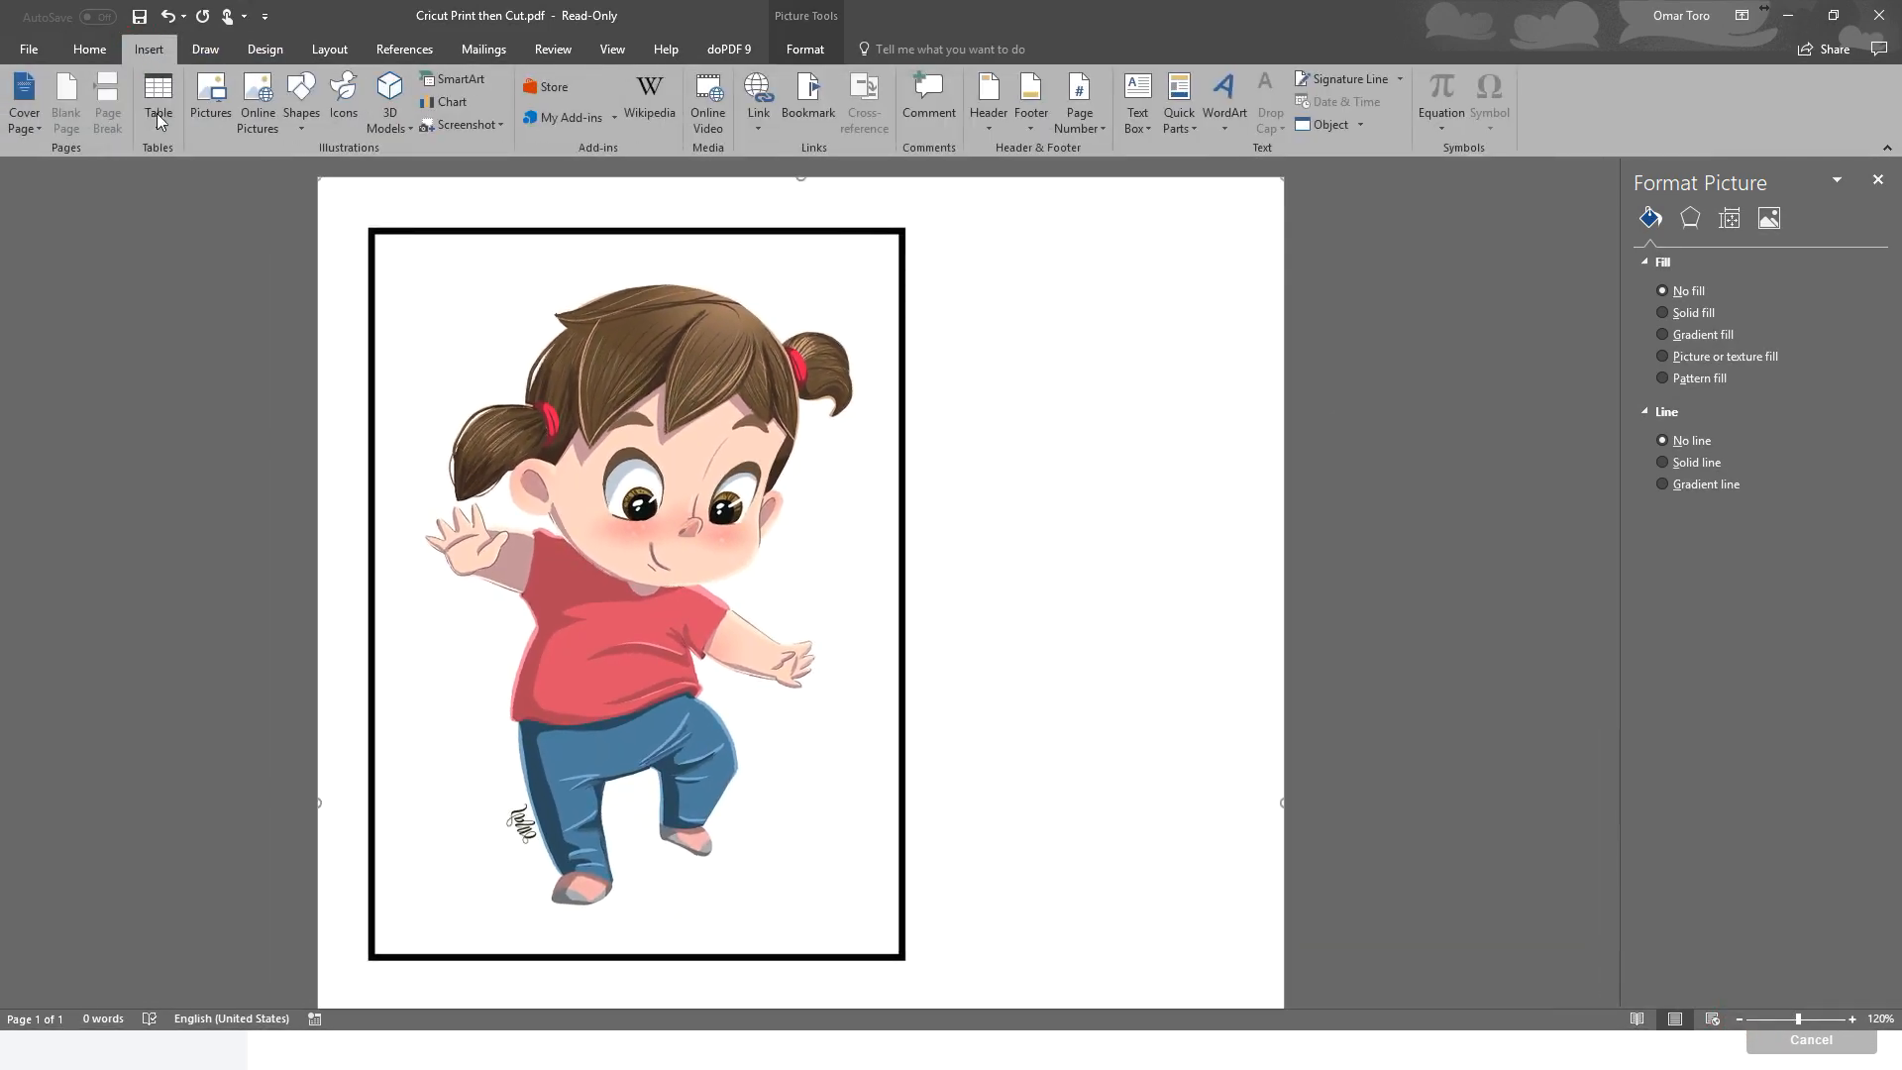
click(210, 99)
click(929, 14)
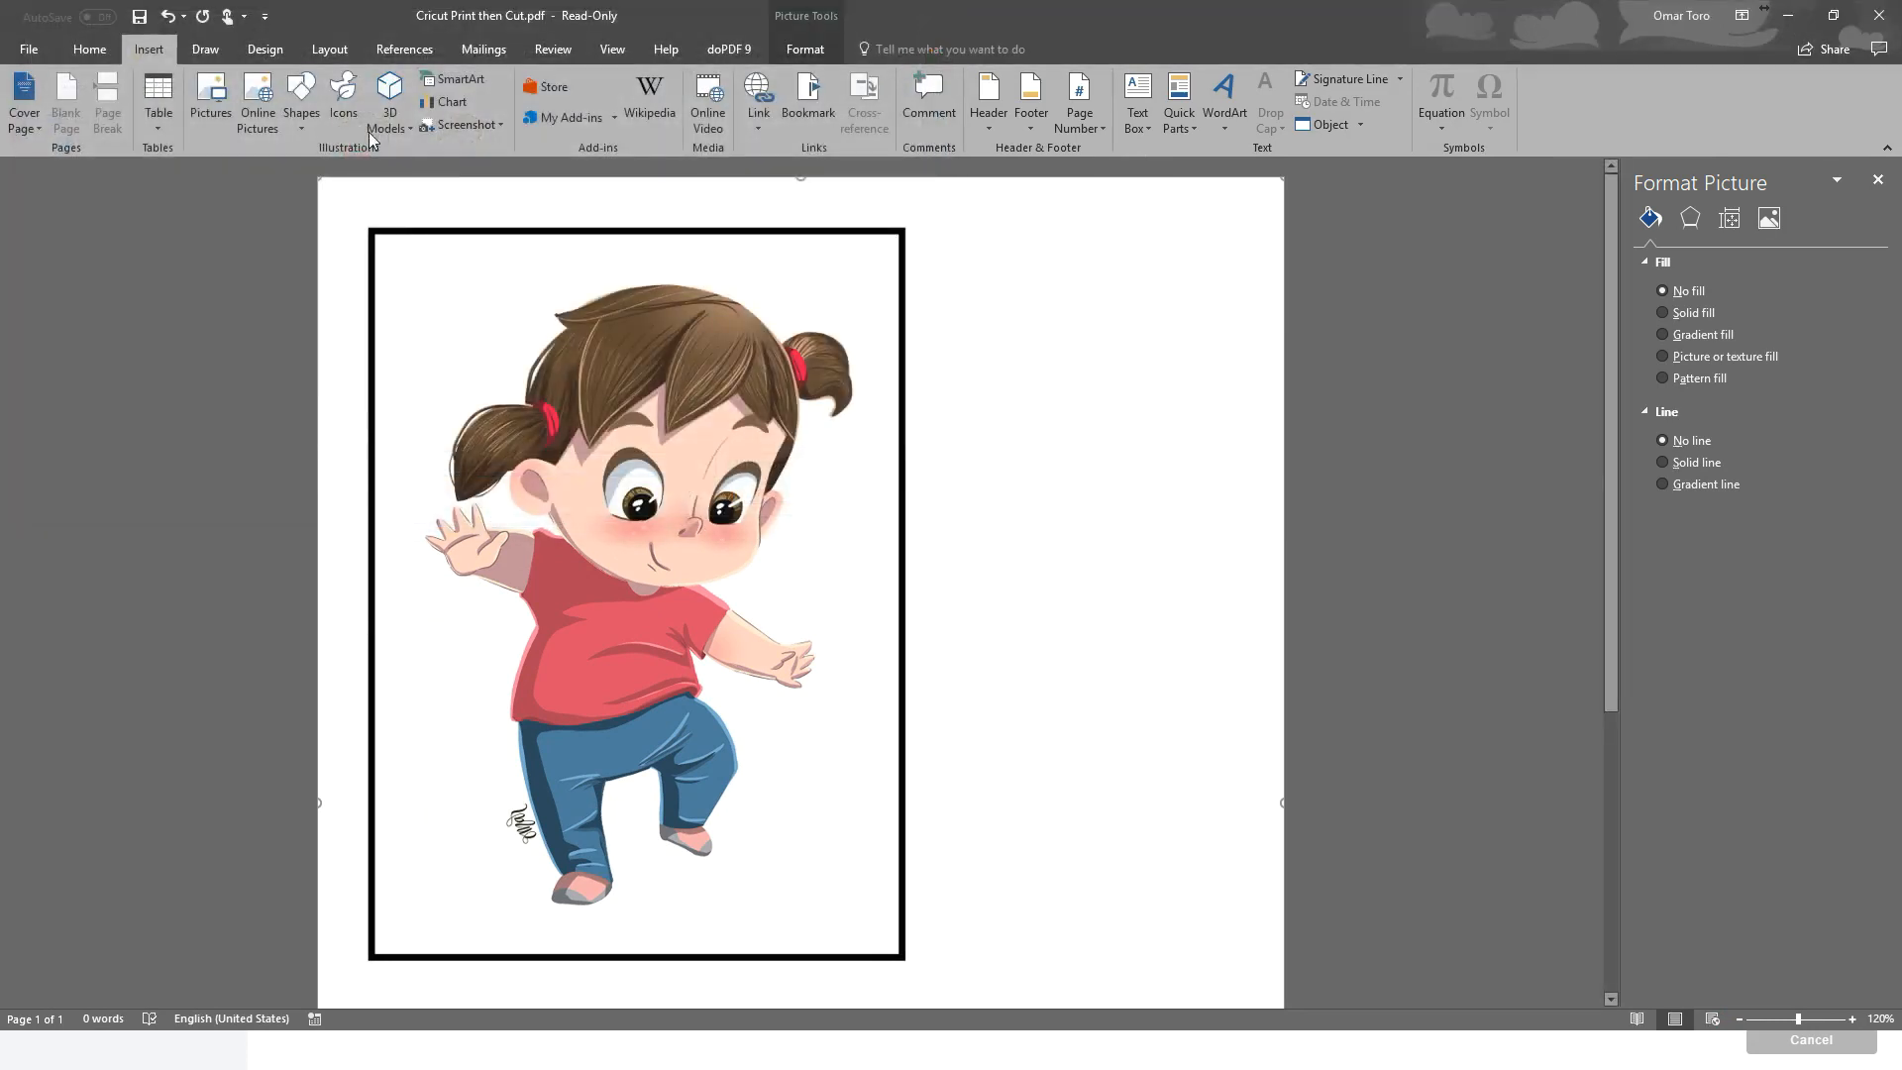
click(296, 115)
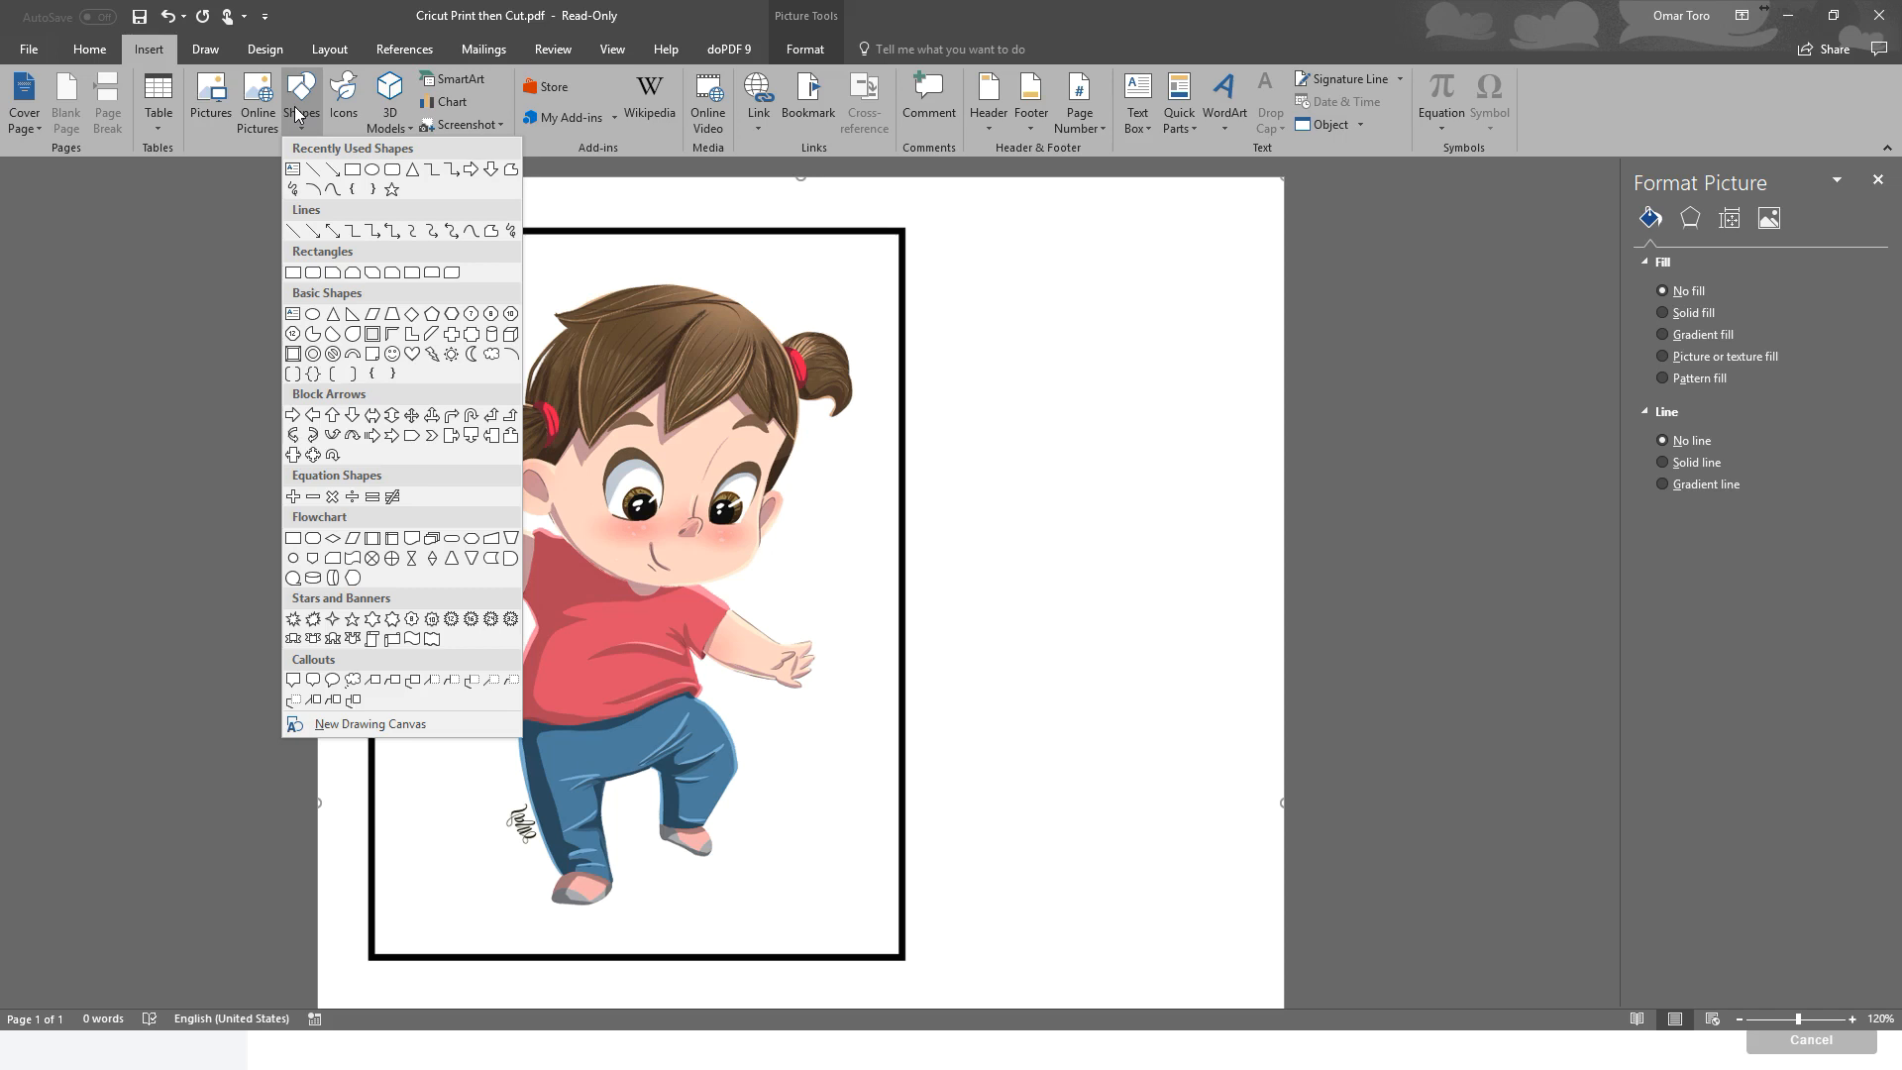
click(352, 169)
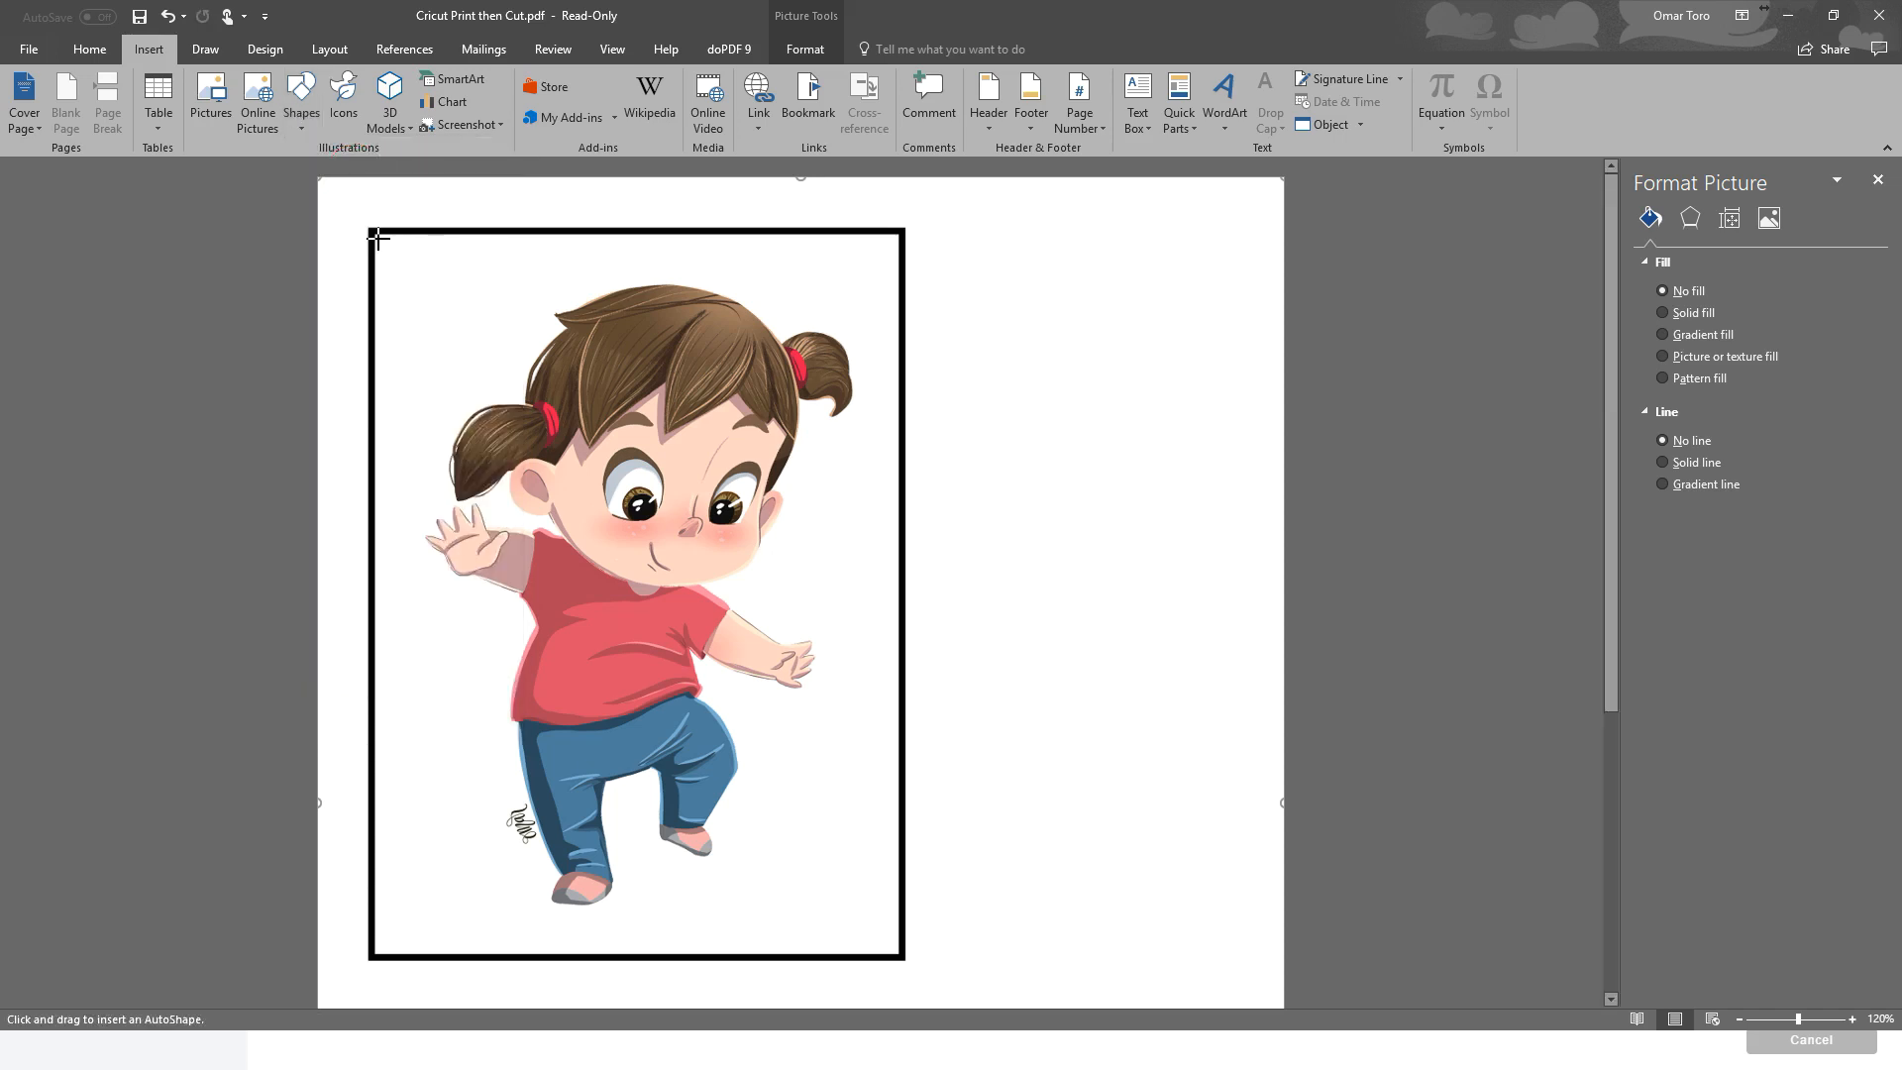
mouse_move(387, 250)
mouse_down()
mouse_move(739, 556)
mouse_move(794, 747)
mouse_move(886, 940)
mouse_up()
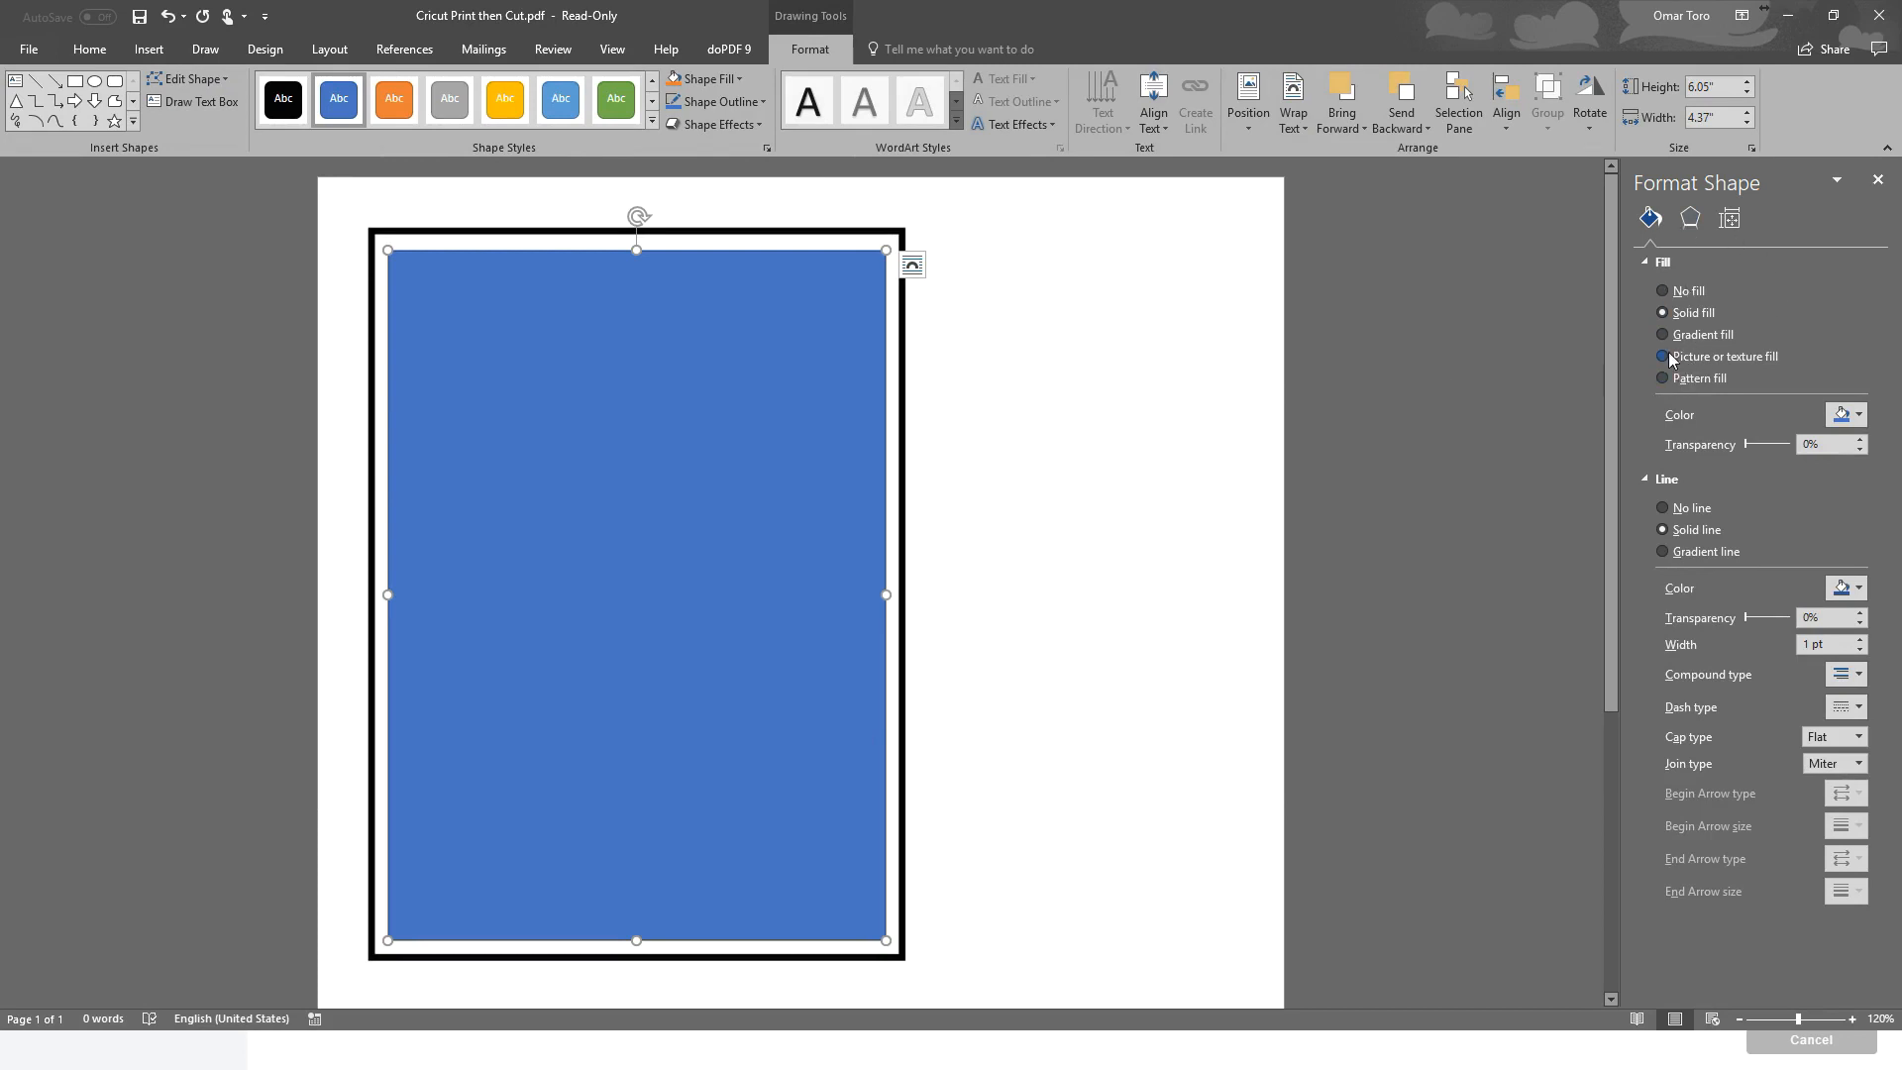
- Fill the rectangle with the original girl artwork from a picture file
click(1667, 359)
click(1700, 436)
click(478, 164)
click(478, 163)
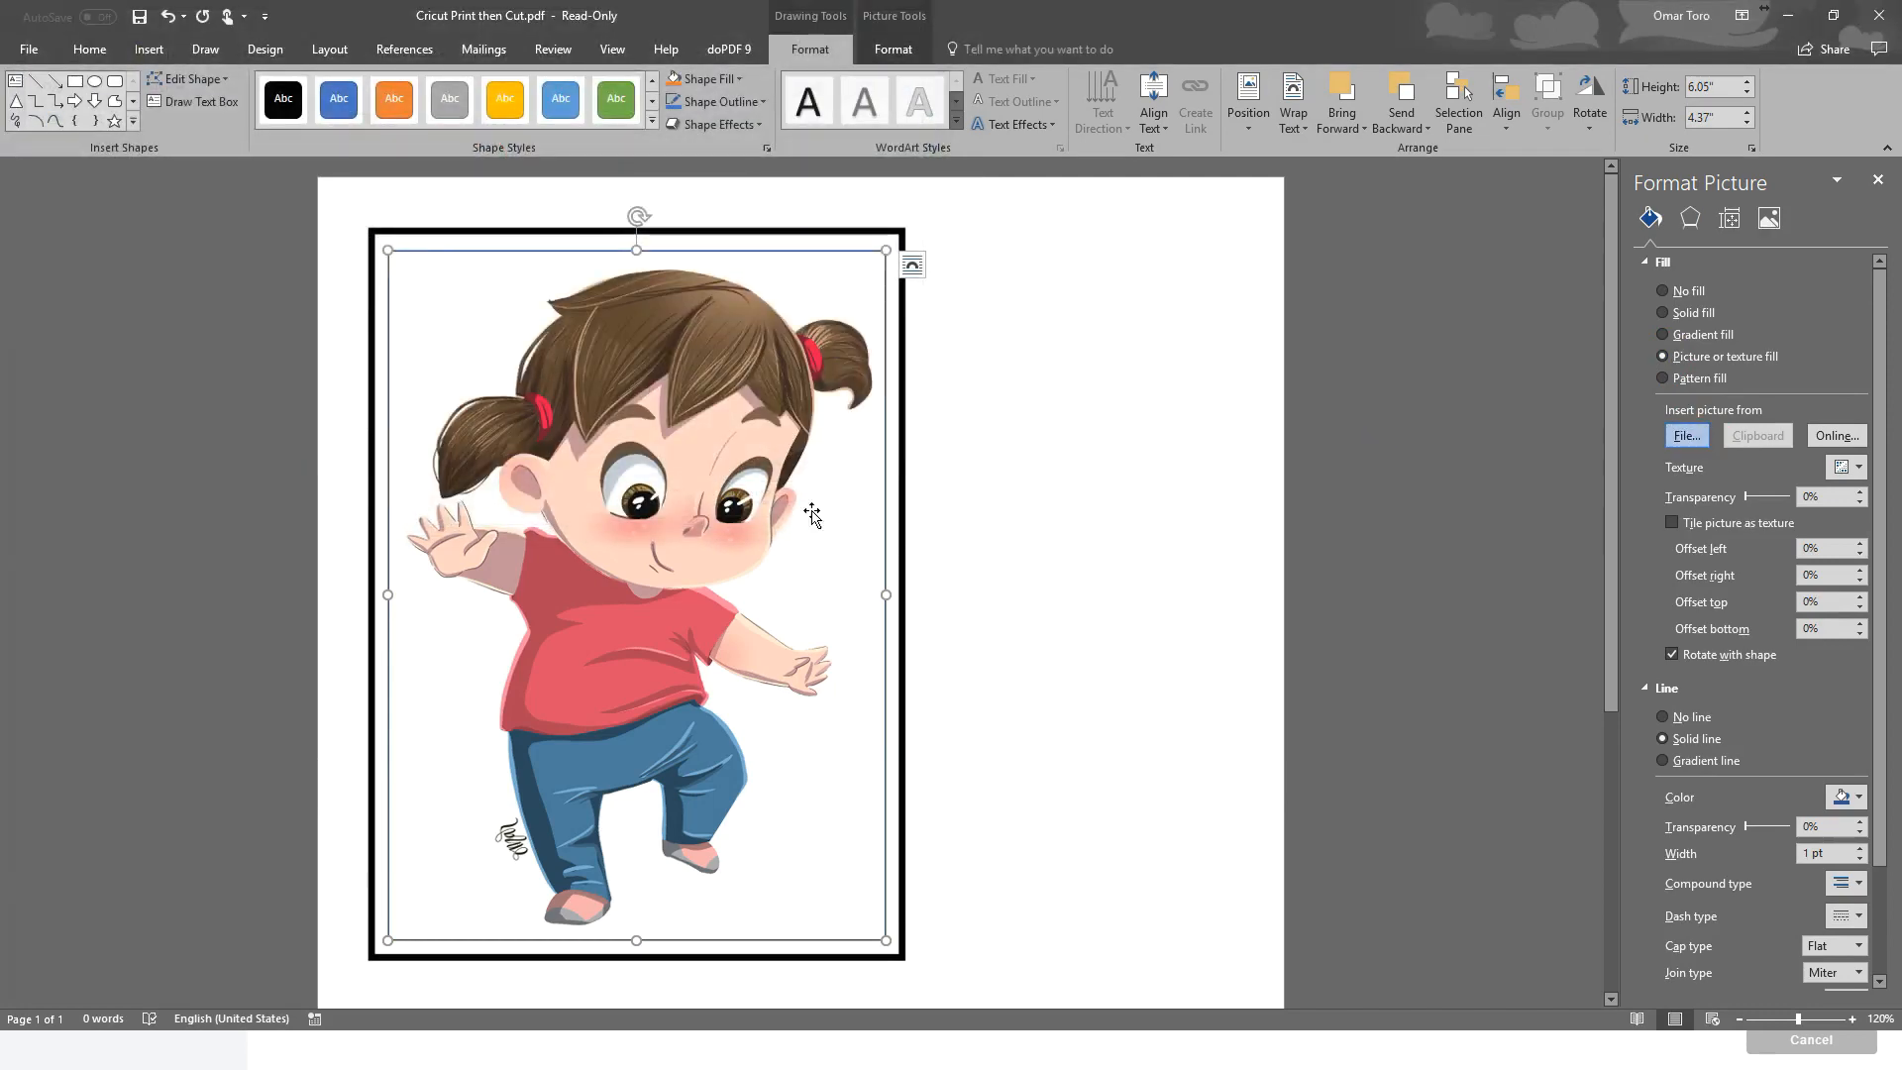
- Set the picture fill's transparency to 32% and shift the shape slightly to line up with the artwork underneath
drag(1744, 495, 1760, 506)
drag(552, 418, 598, 415)
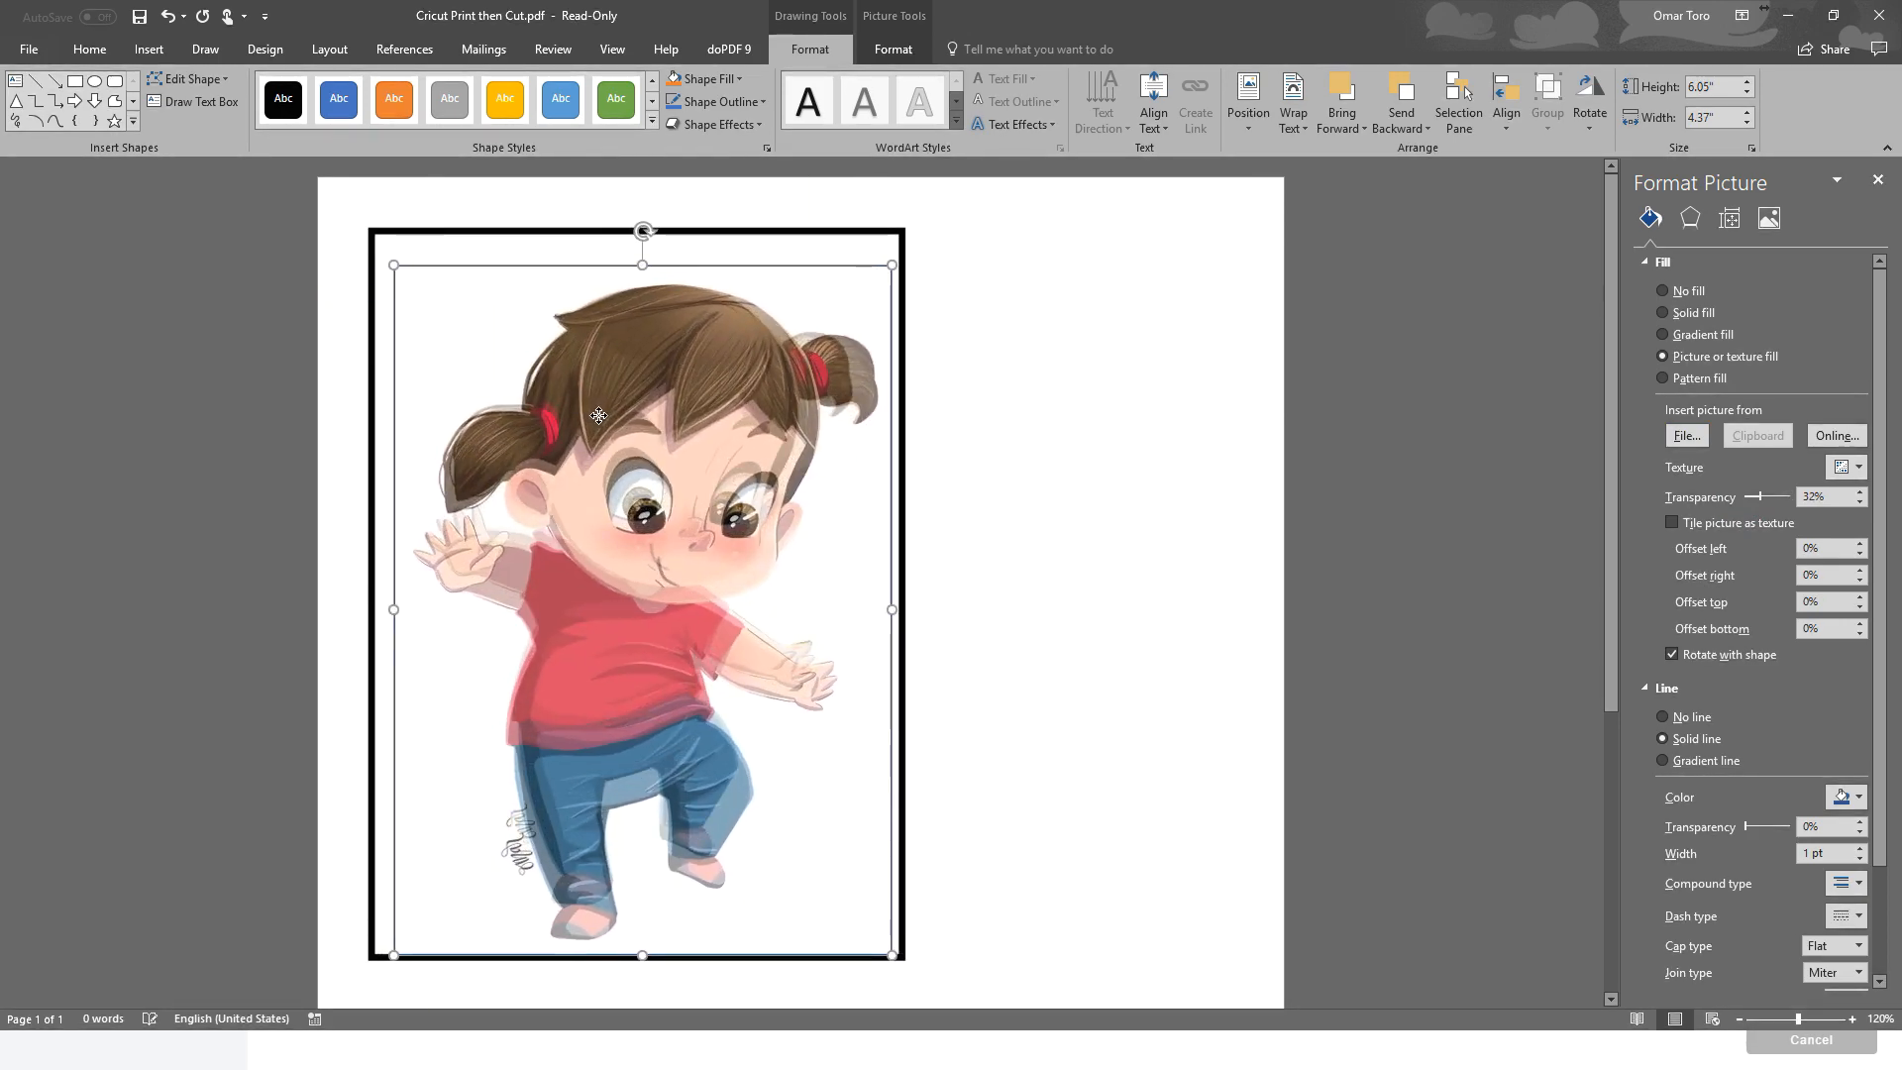
drag(599, 415, 600, 417)
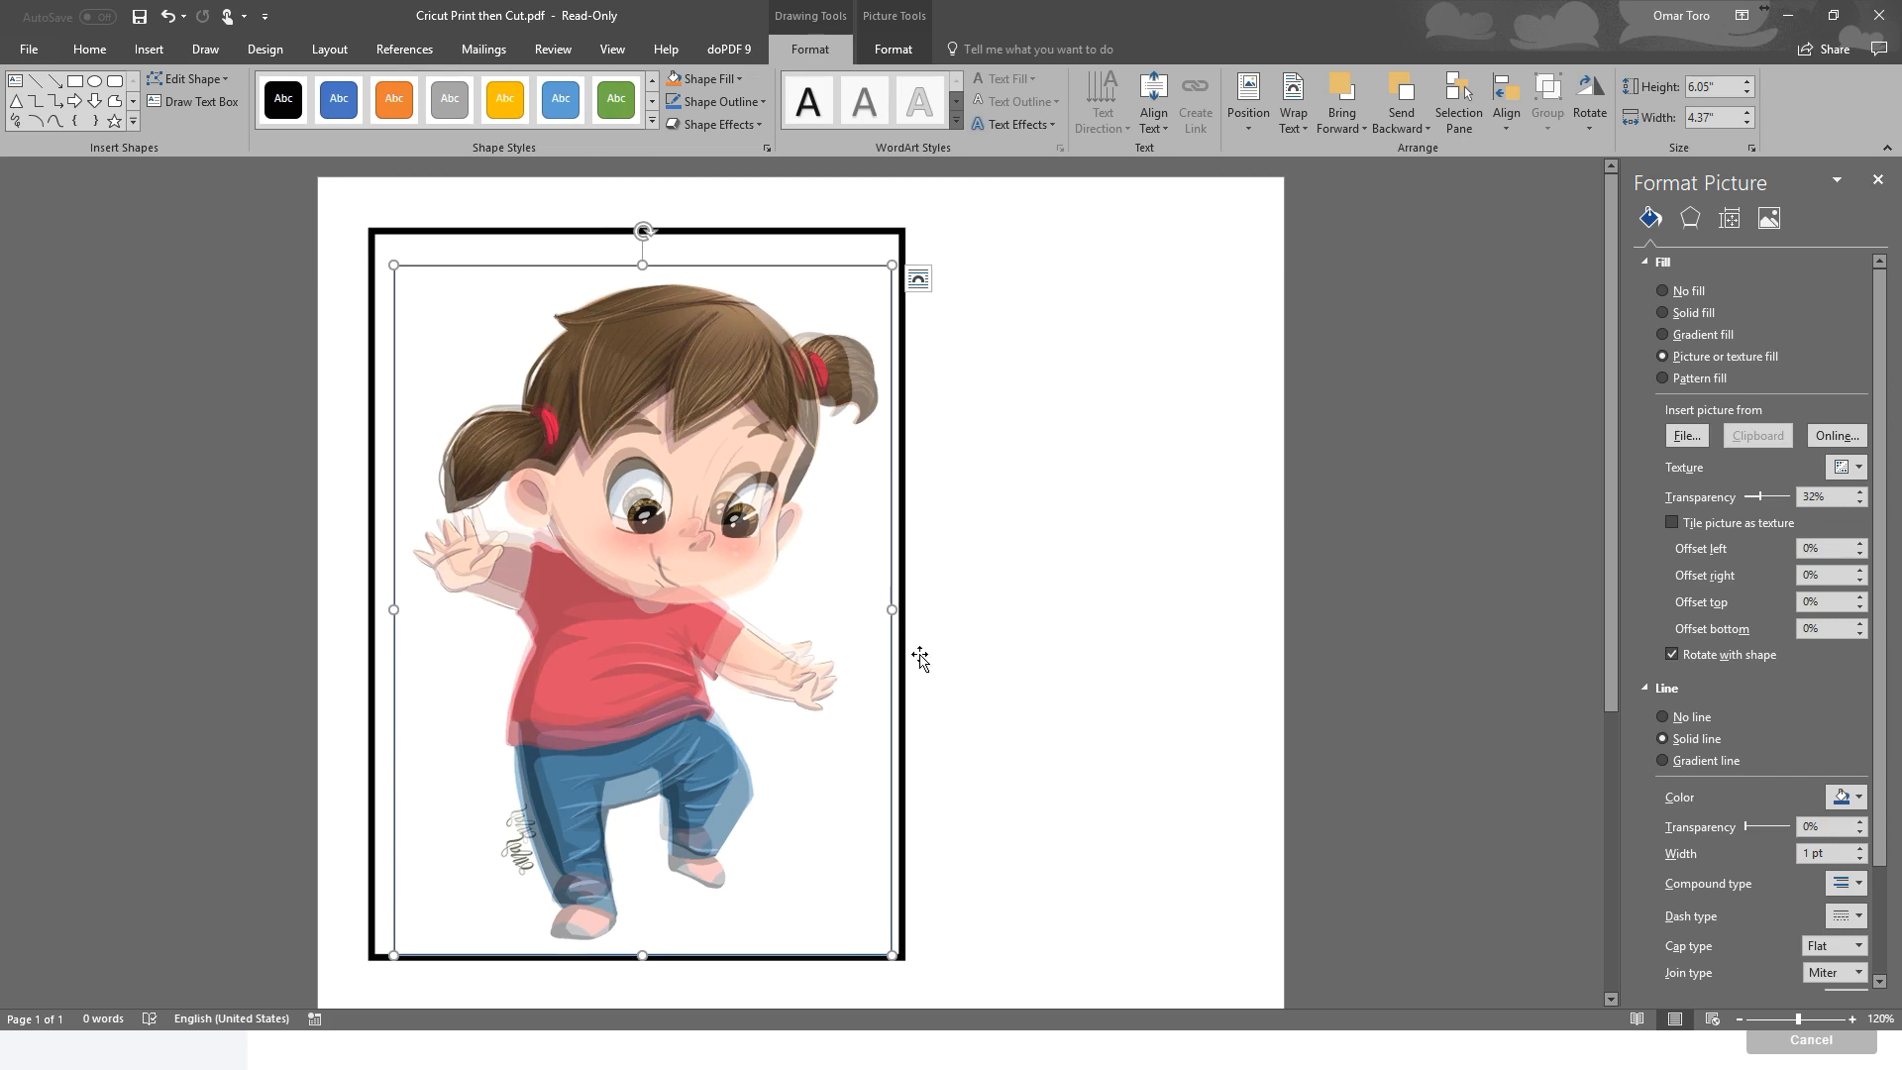
- Resize the picture-filled shape to about 3.99 × 5.75 in and reposition it to match the artwork underneath
drag(893, 610, 866, 604)
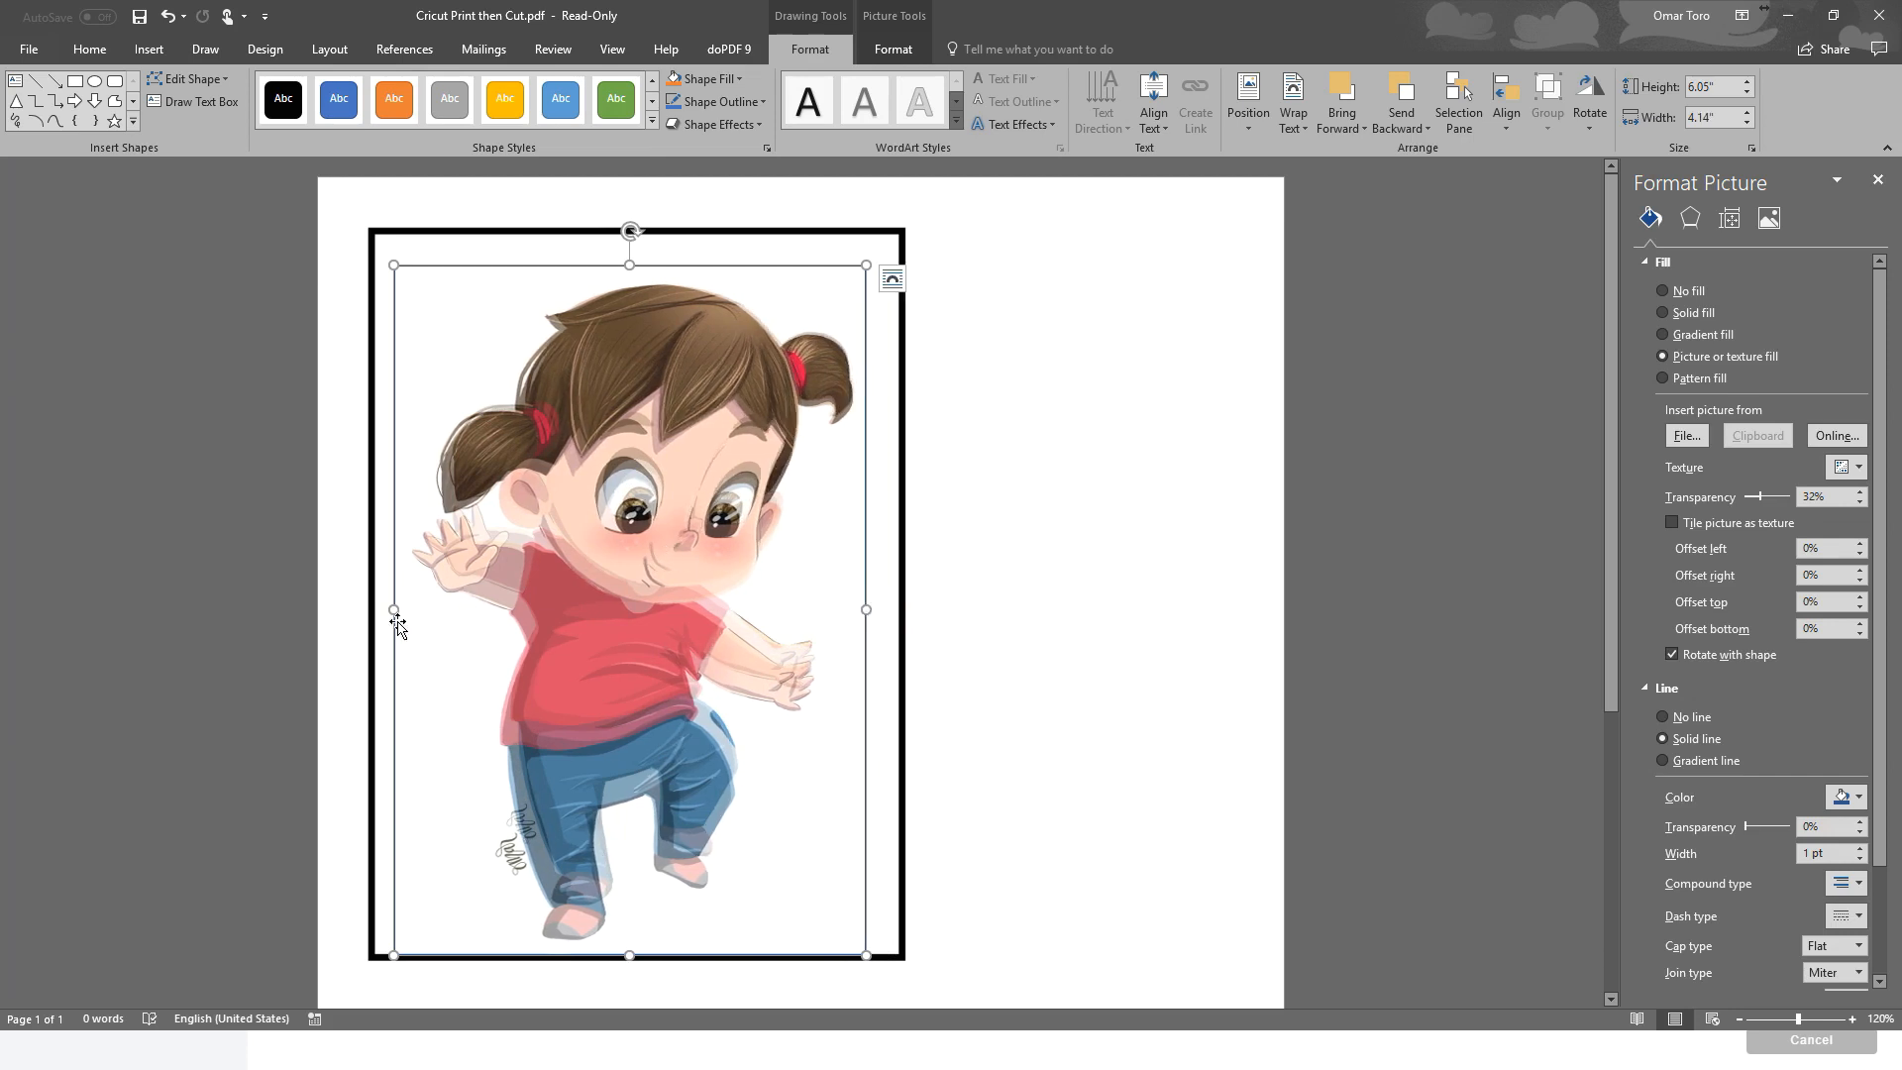
drag(394, 609, 410, 610)
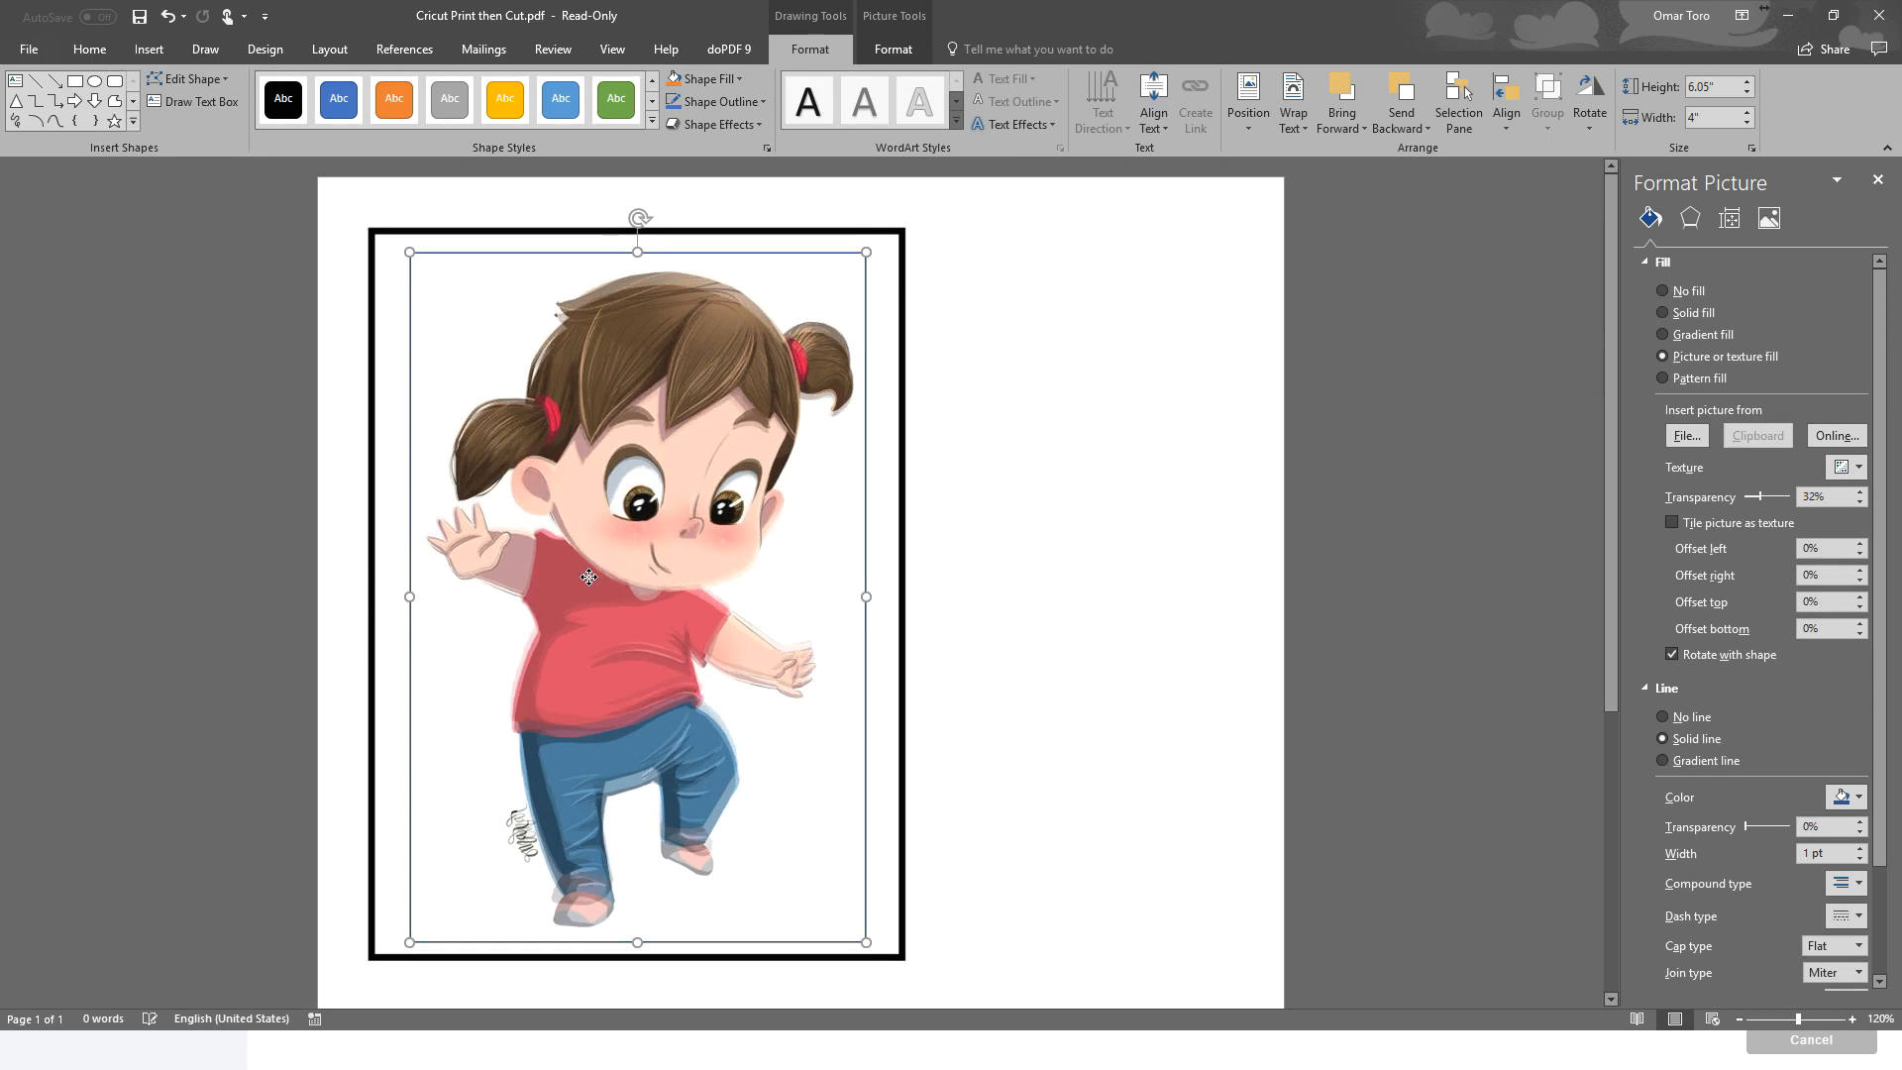
drag(733, 347, 733, 358)
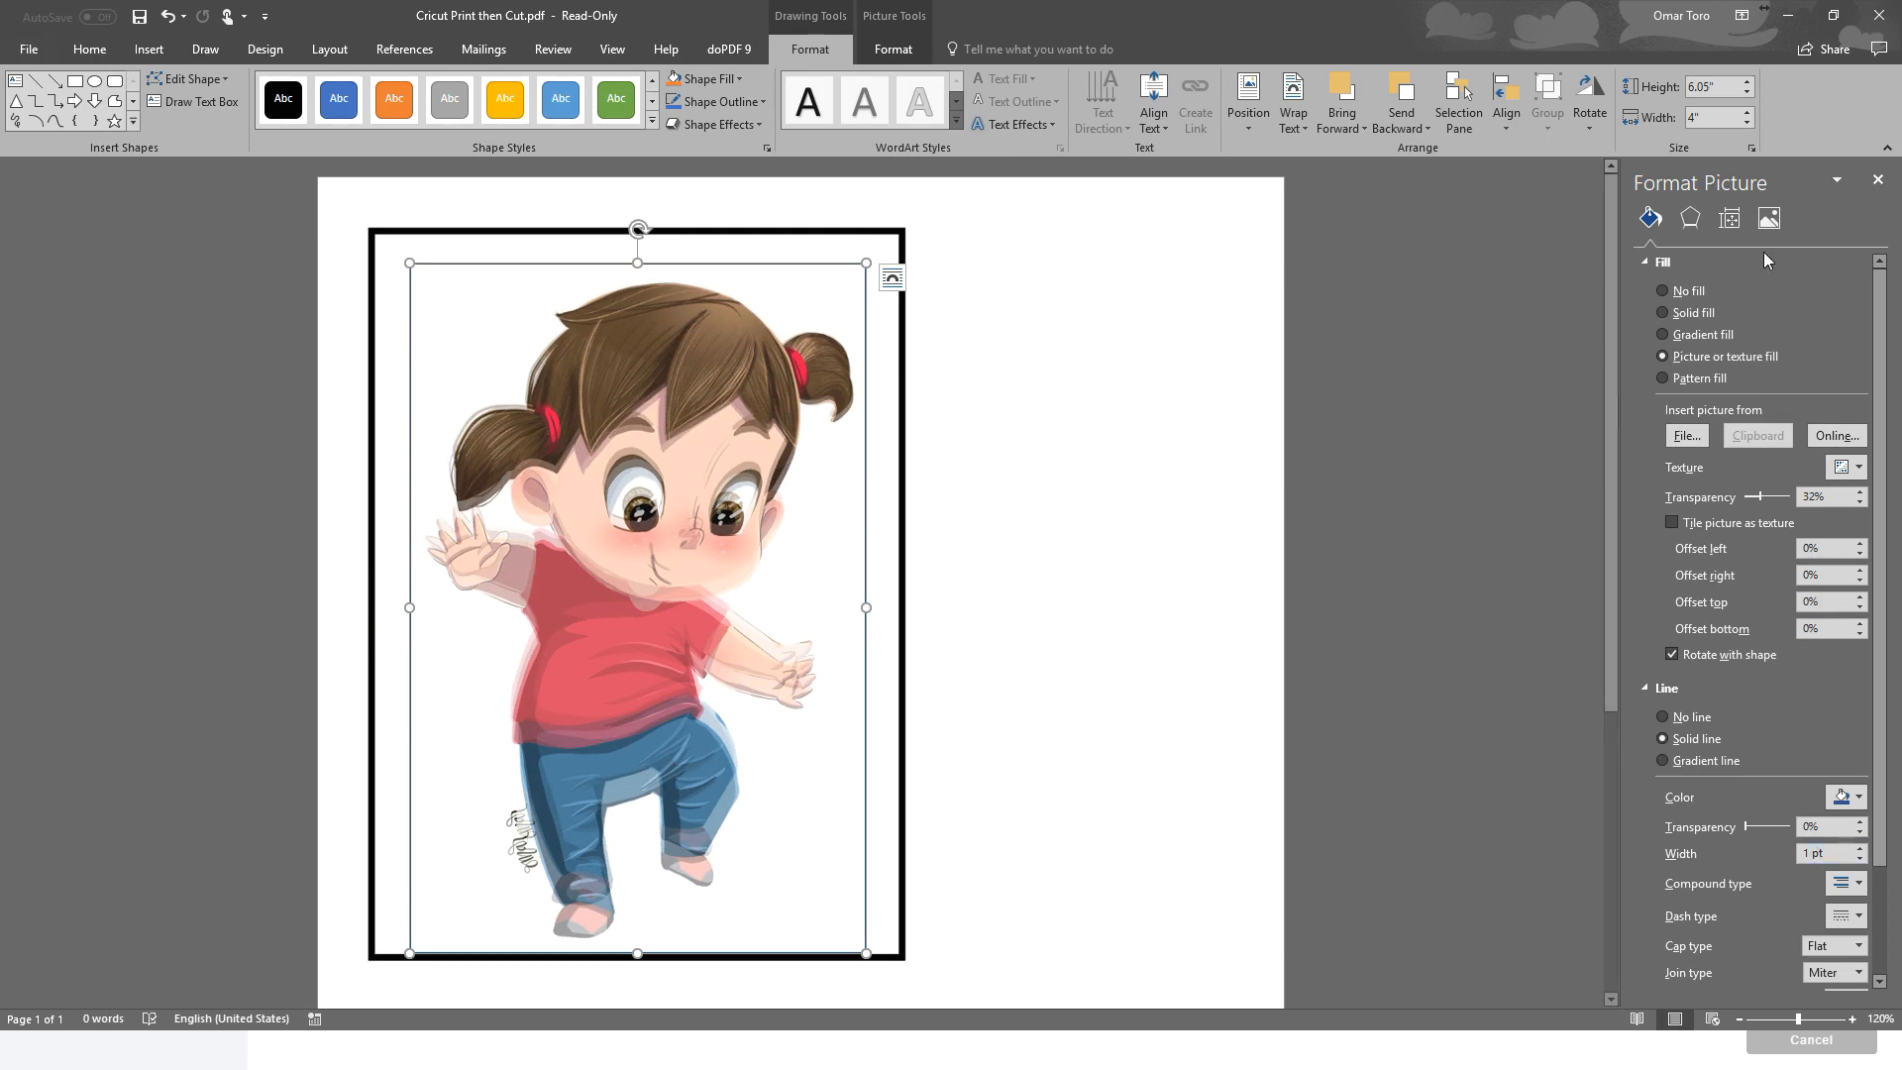
click(1773, 219)
click(1674, 546)
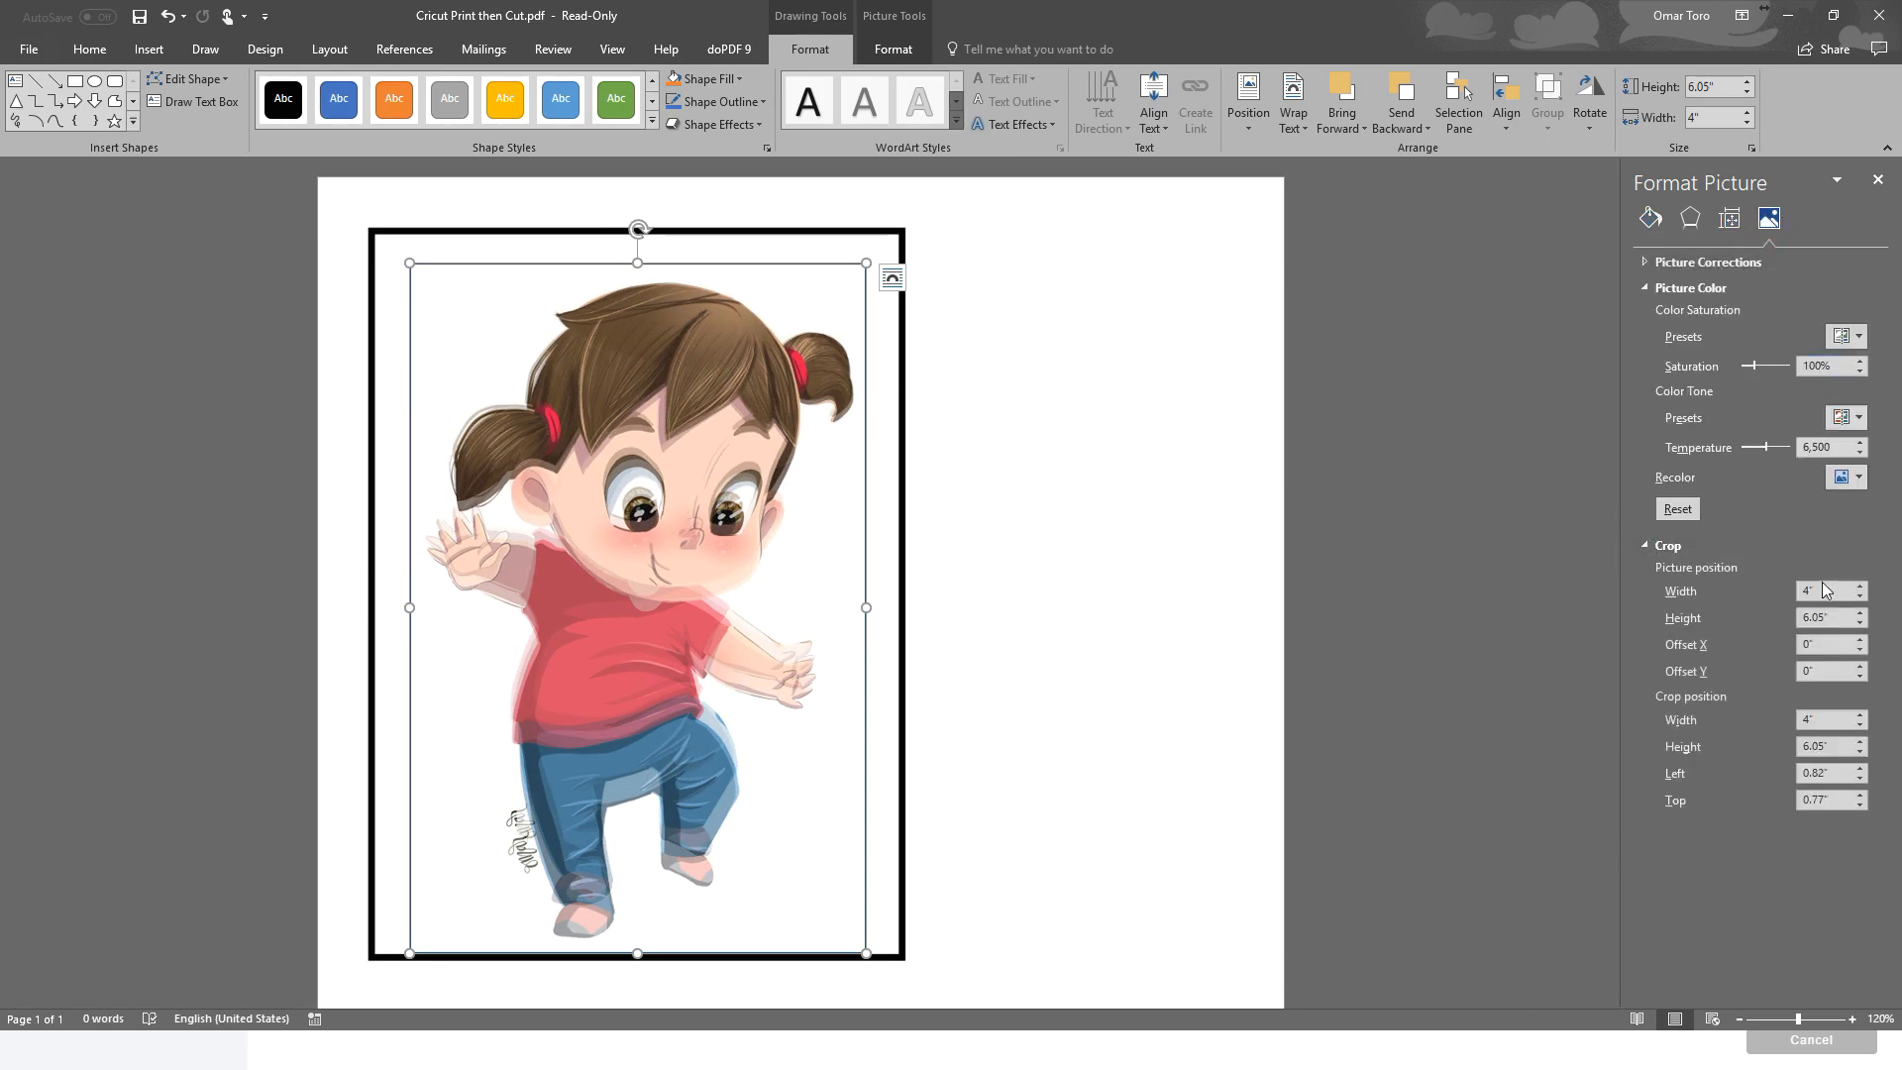
click(1650, 218)
drag(637, 954, 638, 918)
drag(867, 592, 864, 591)
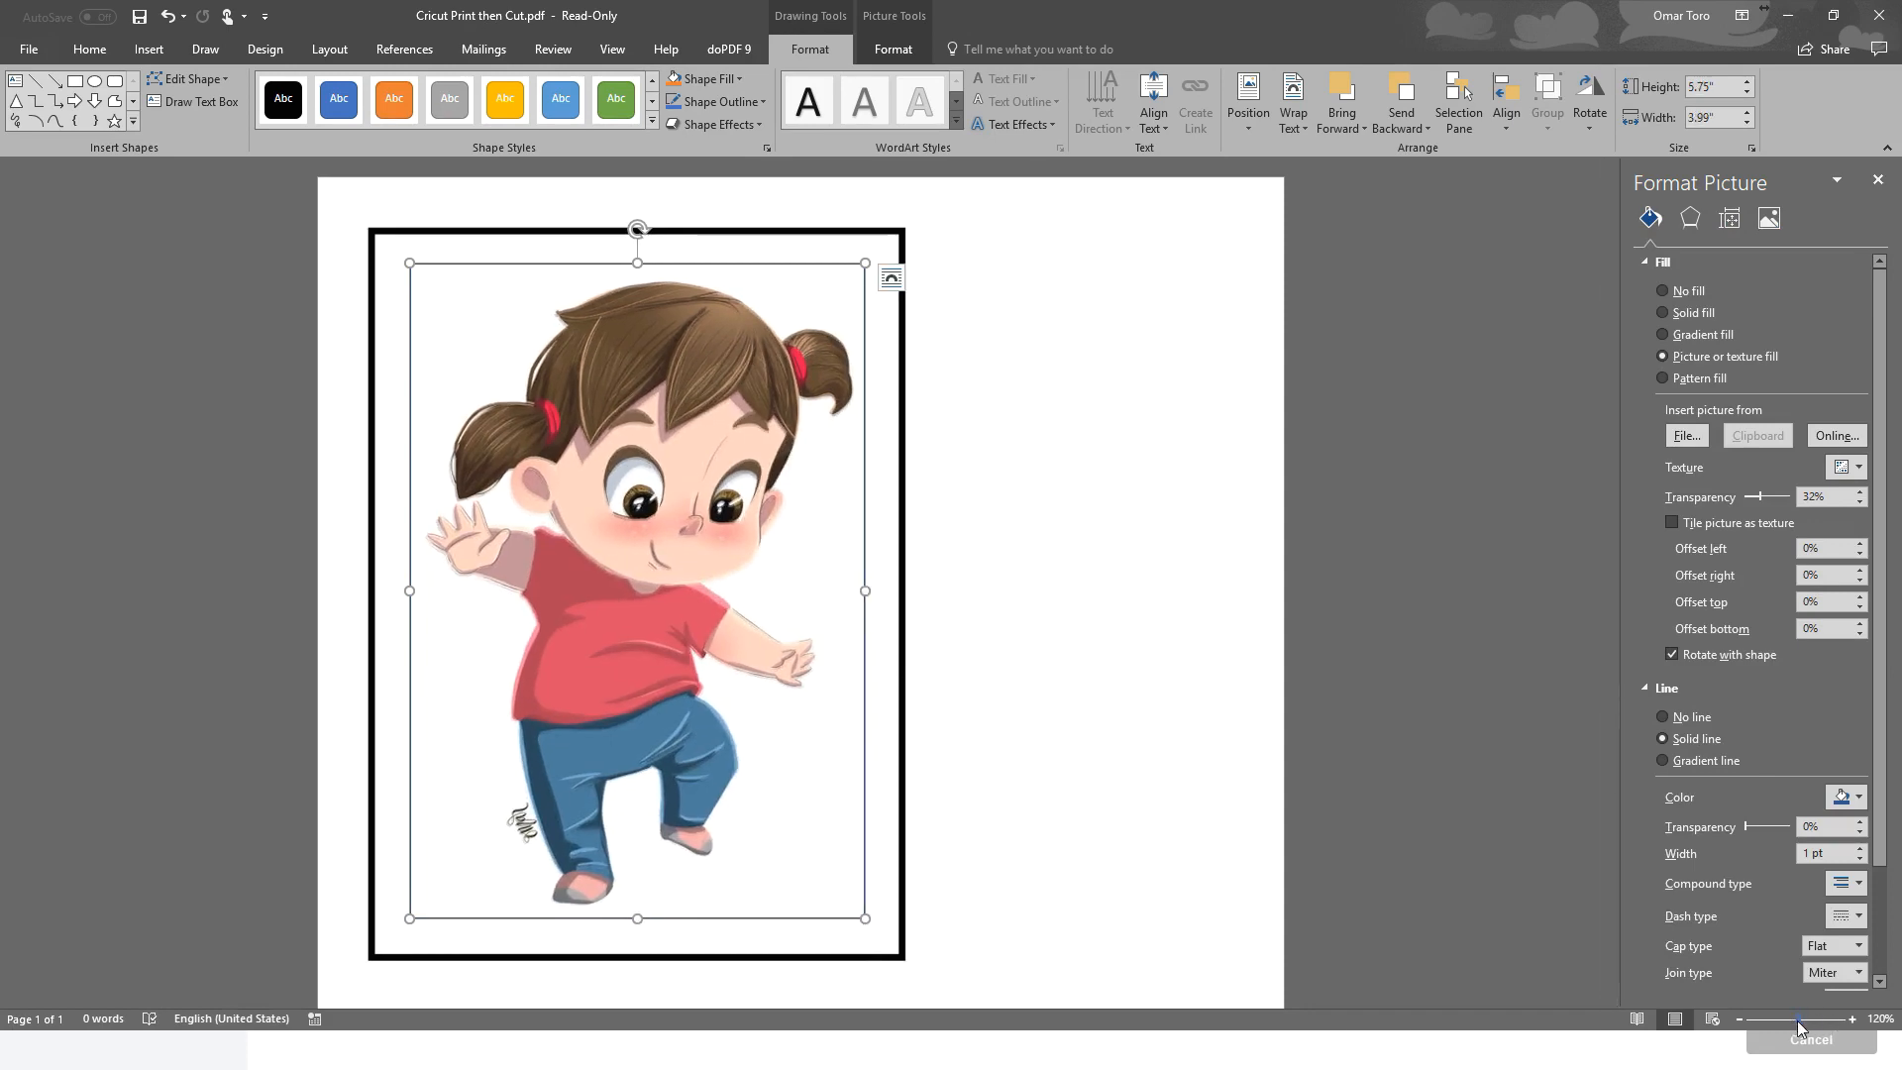
- Fine-tune the shape's edges at close zoom to about 4.01 × 5.72 in, matching the artwork underneath
drag(1798, 1019, 1761, 1036)
scroll(508, 735, down, 3)
drag(281, 775, 277, 776)
scroll(288, 763, up, 3)
drag(824, 264, 823, 274)
scroll(1002, 649, down, 6)
drag(823, 872, 823, 886)
scroll(1174, 450, up, 6)
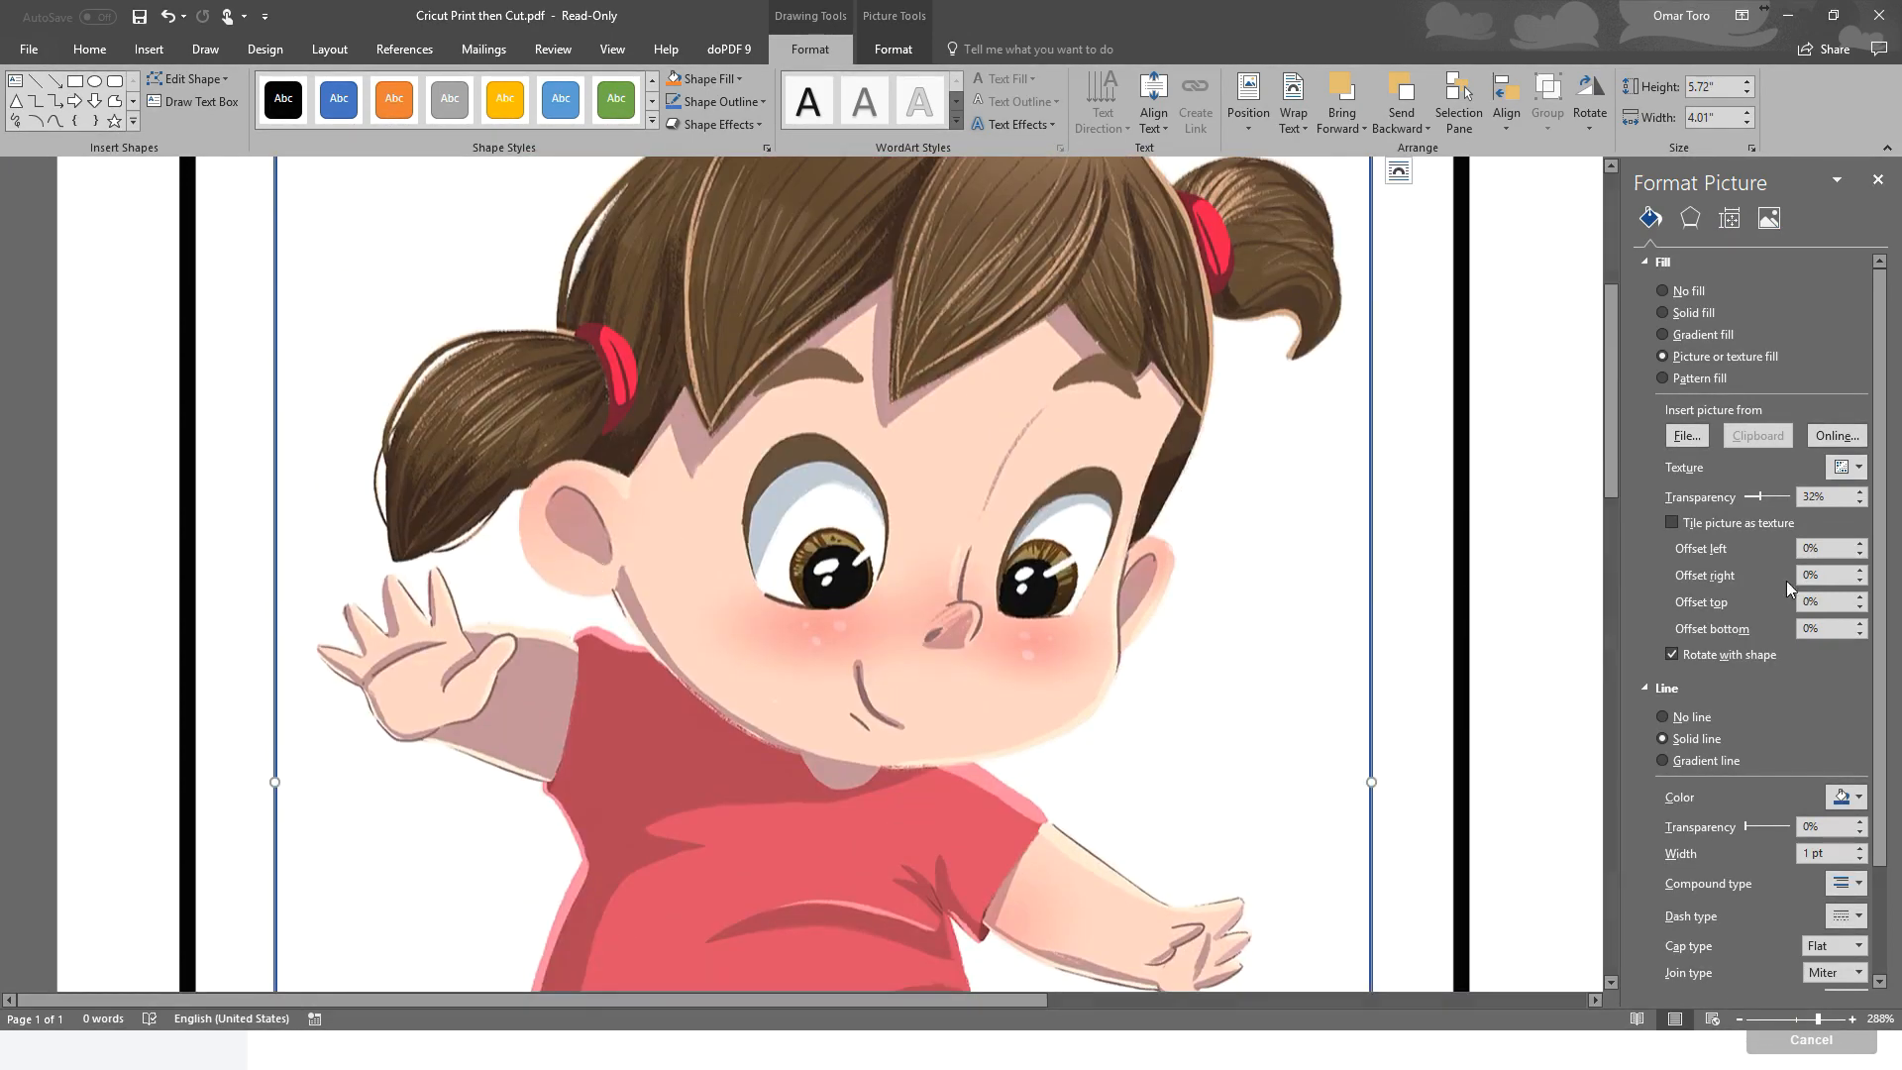
- Set the picture fill's transparency to 0% and remove the shape's outline
mouse_move(1769, 504)
mouse_down()
mouse_move(1794, 505)
mouse_move(1674, 517)
mouse_move(1801, 501)
mouse_move(1748, 497)
mouse_move(1772, 498)
mouse_up()
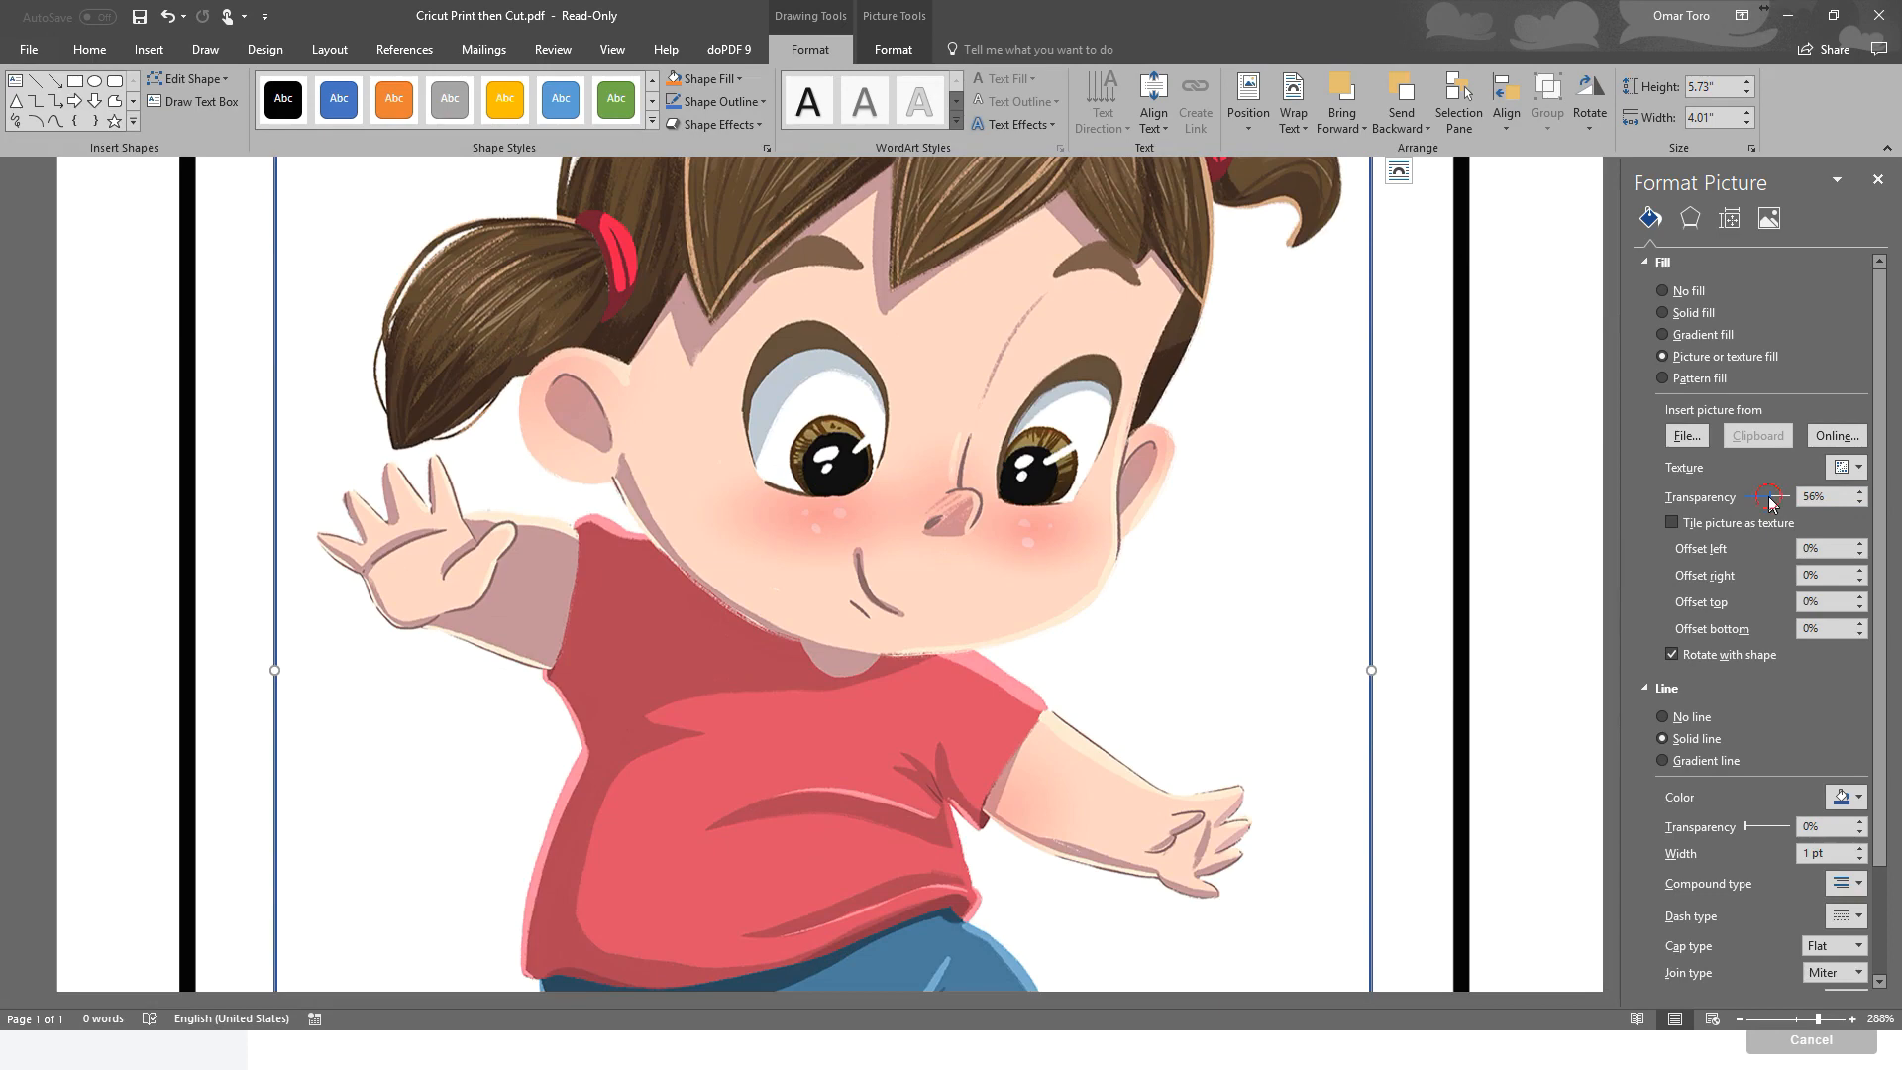
drag(1772, 503, 1745, 498)
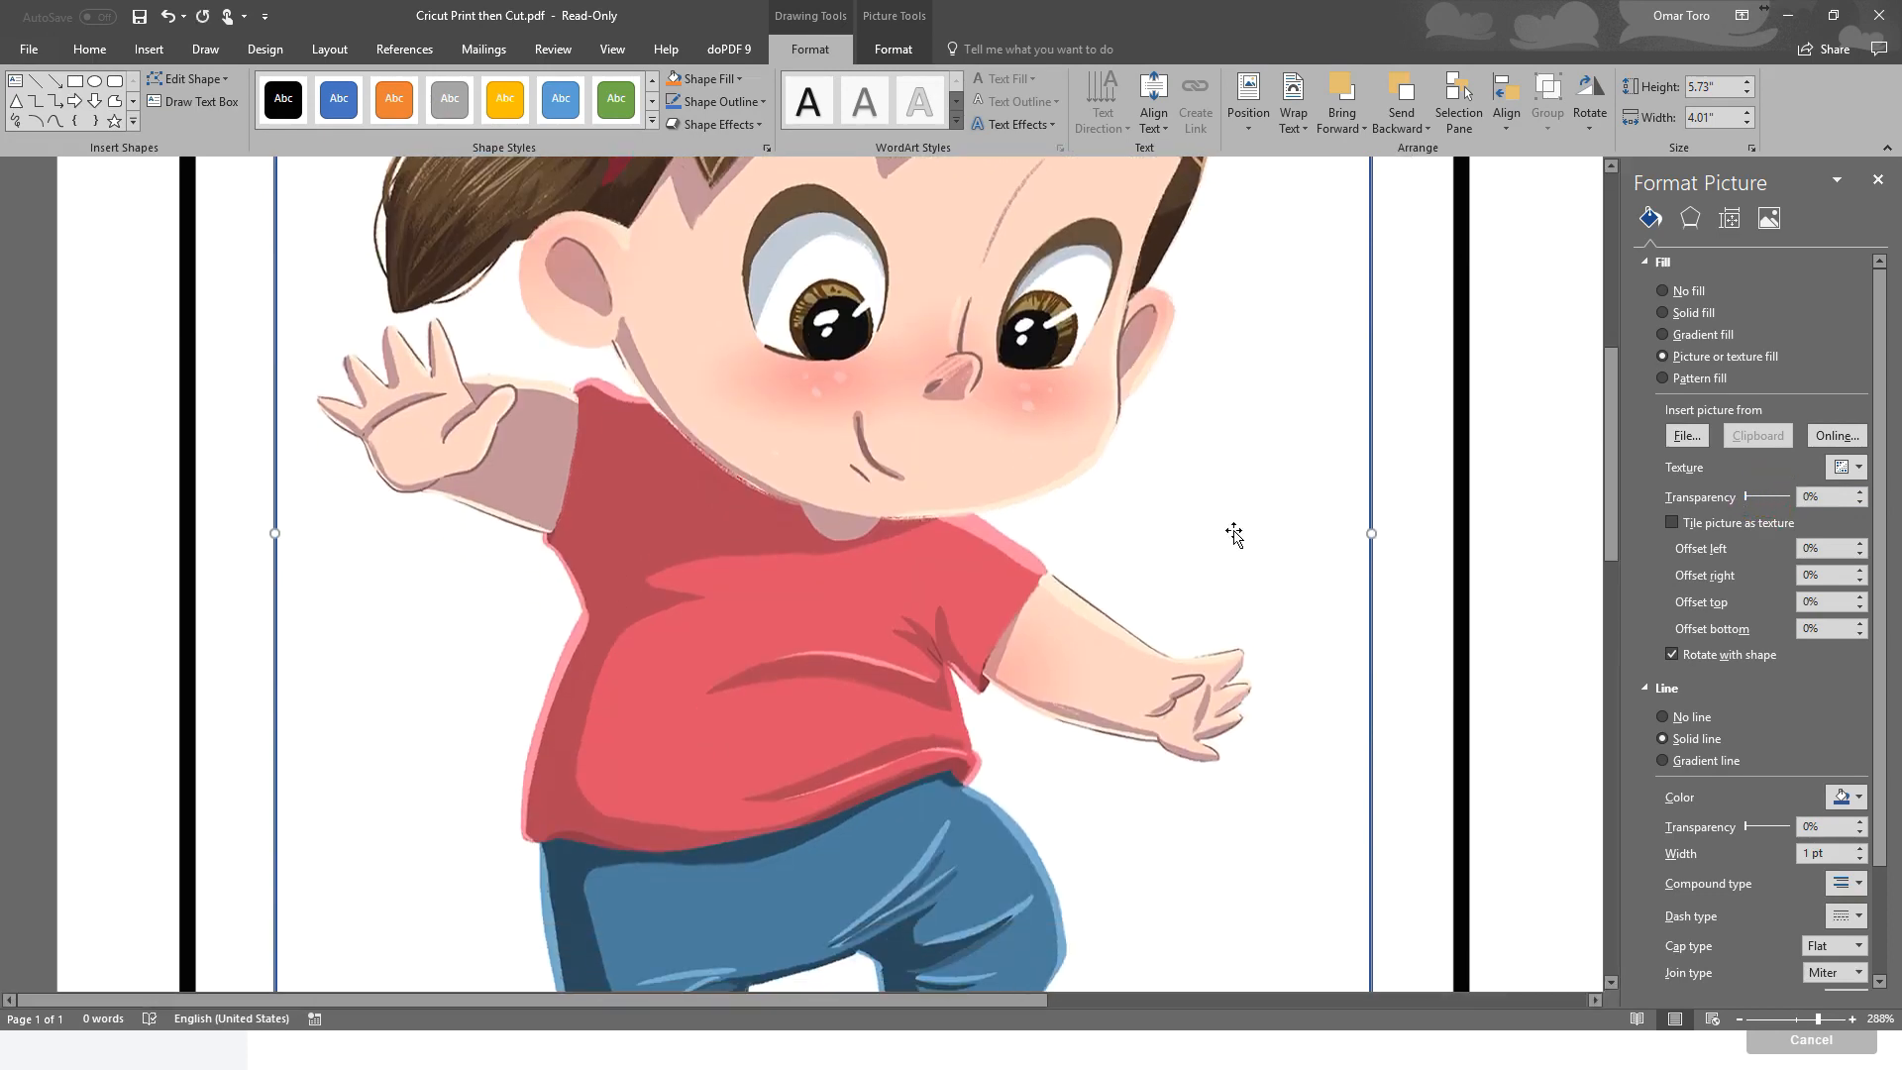
scroll(1021, 468, up, 5)
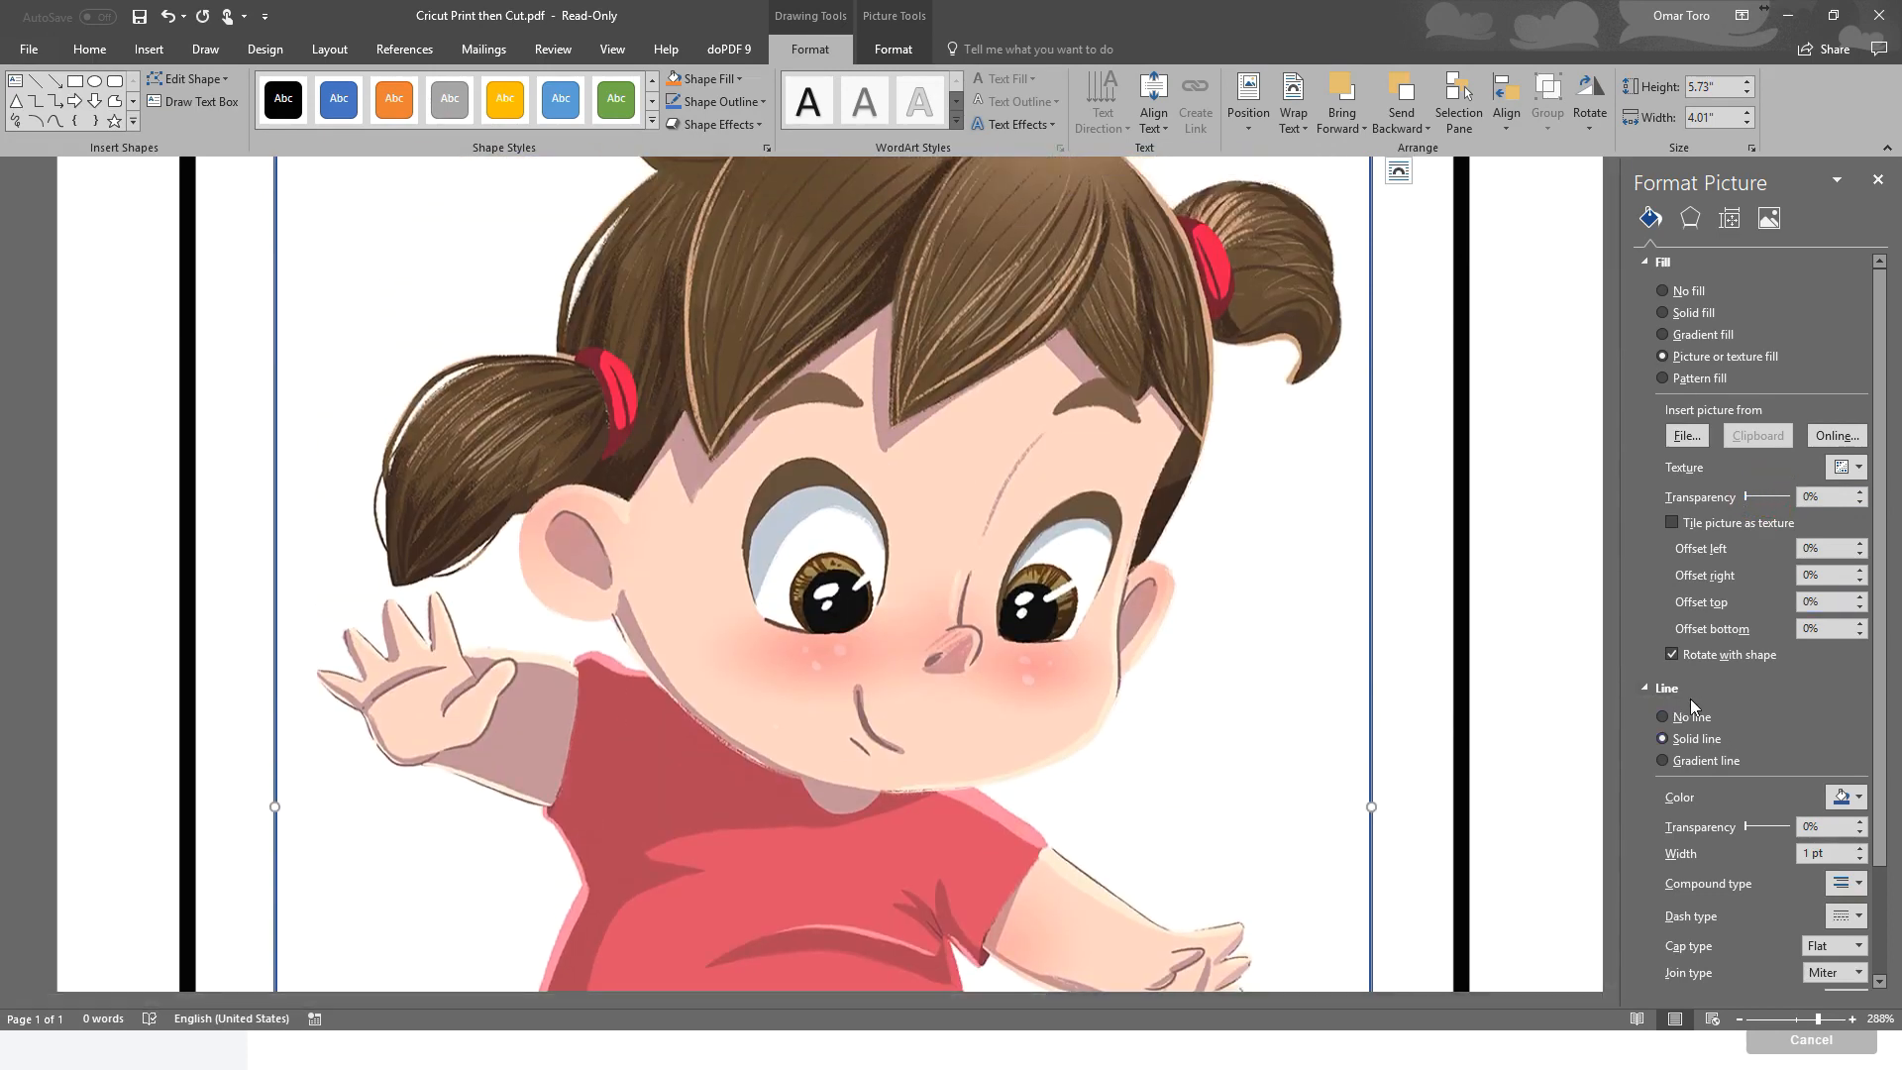
click(1672, 718)
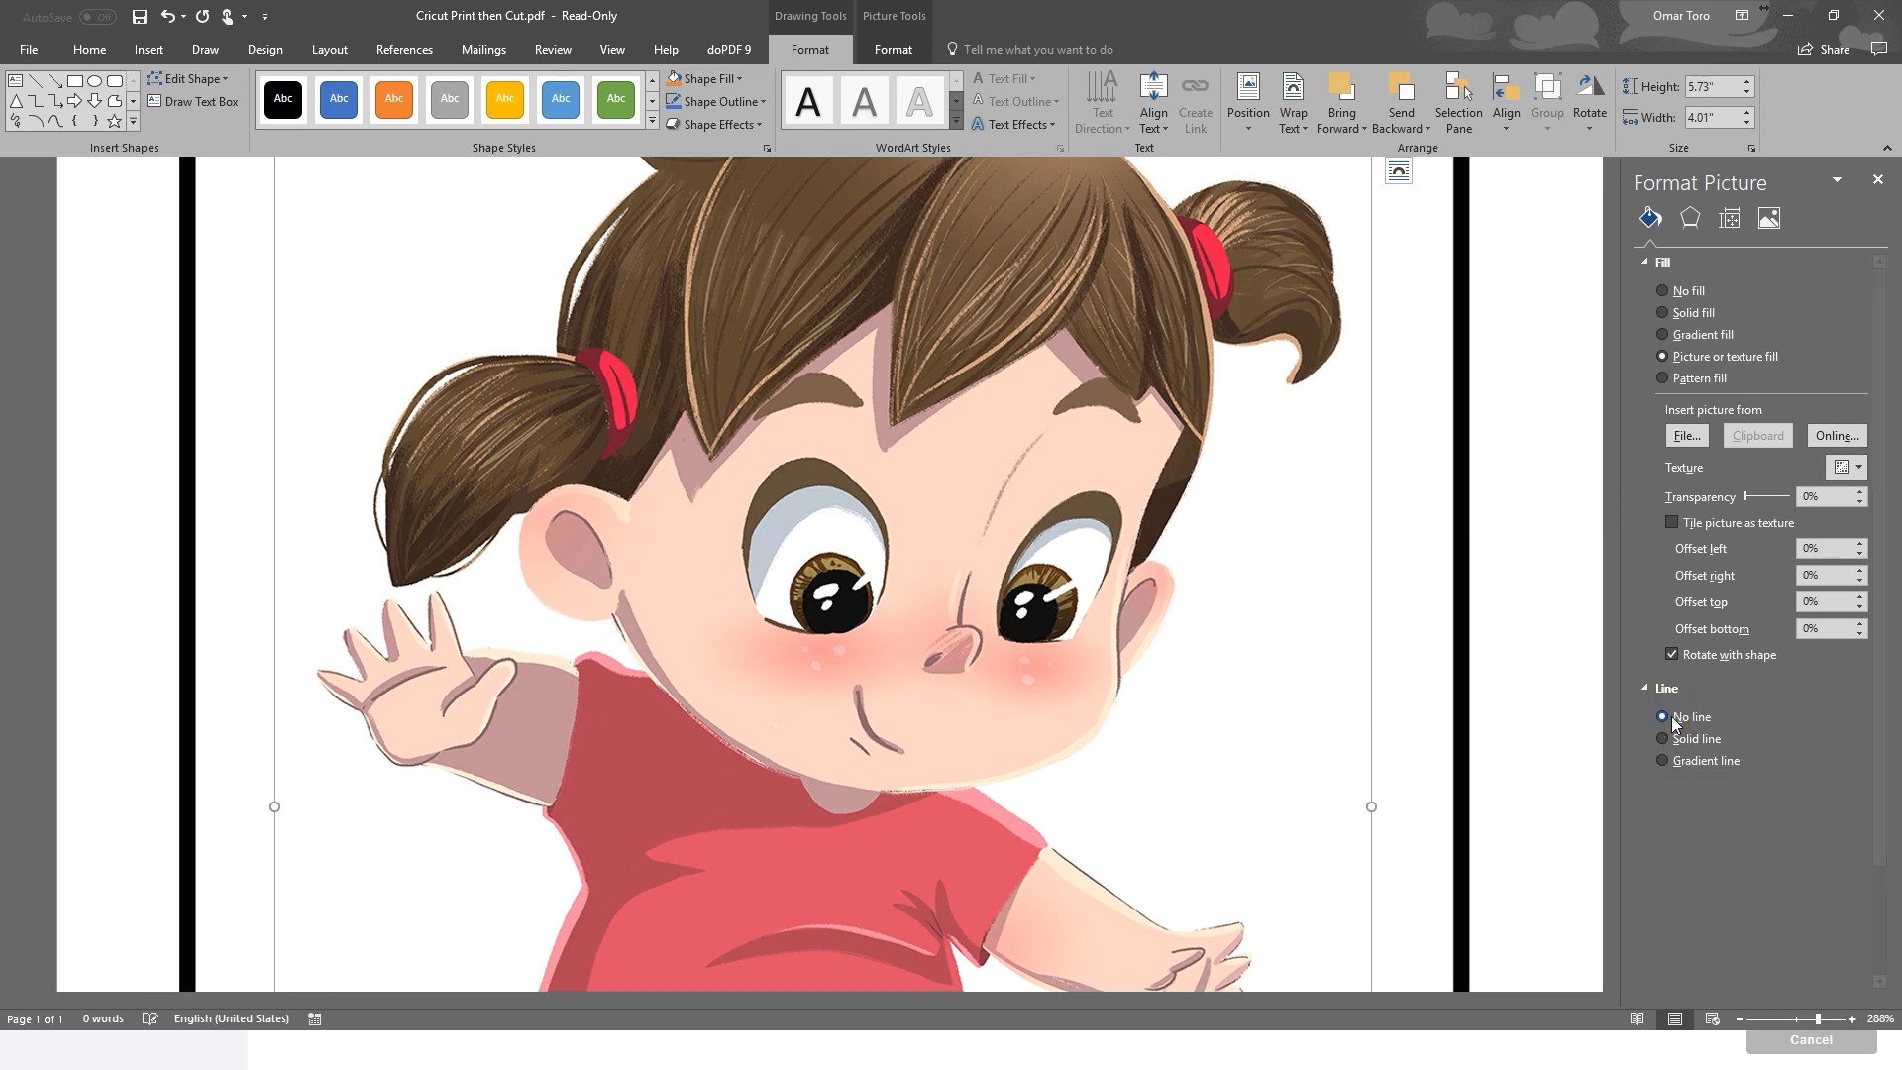
- Deselect the artwork, open the document's print settings and choose the Canon iP7200 series WS printer
click(1513, 625)
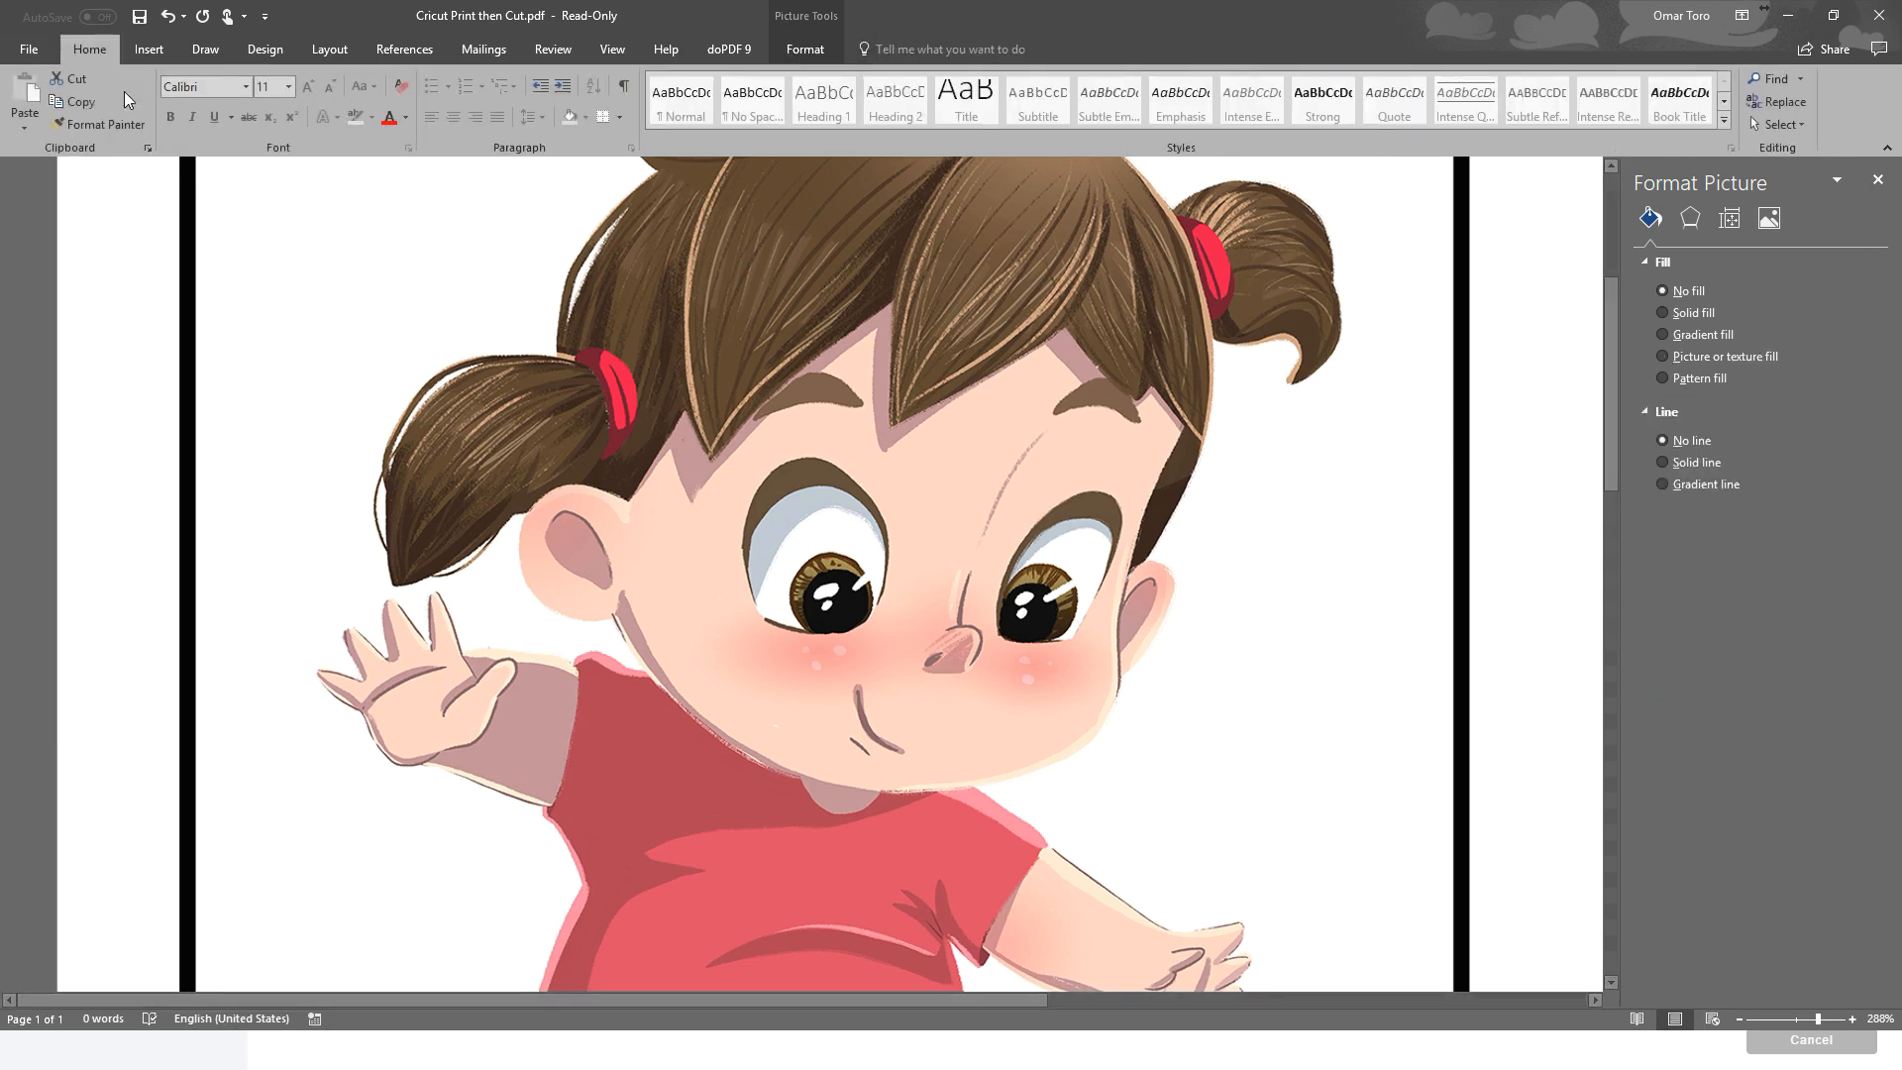
click(1736, 1020)
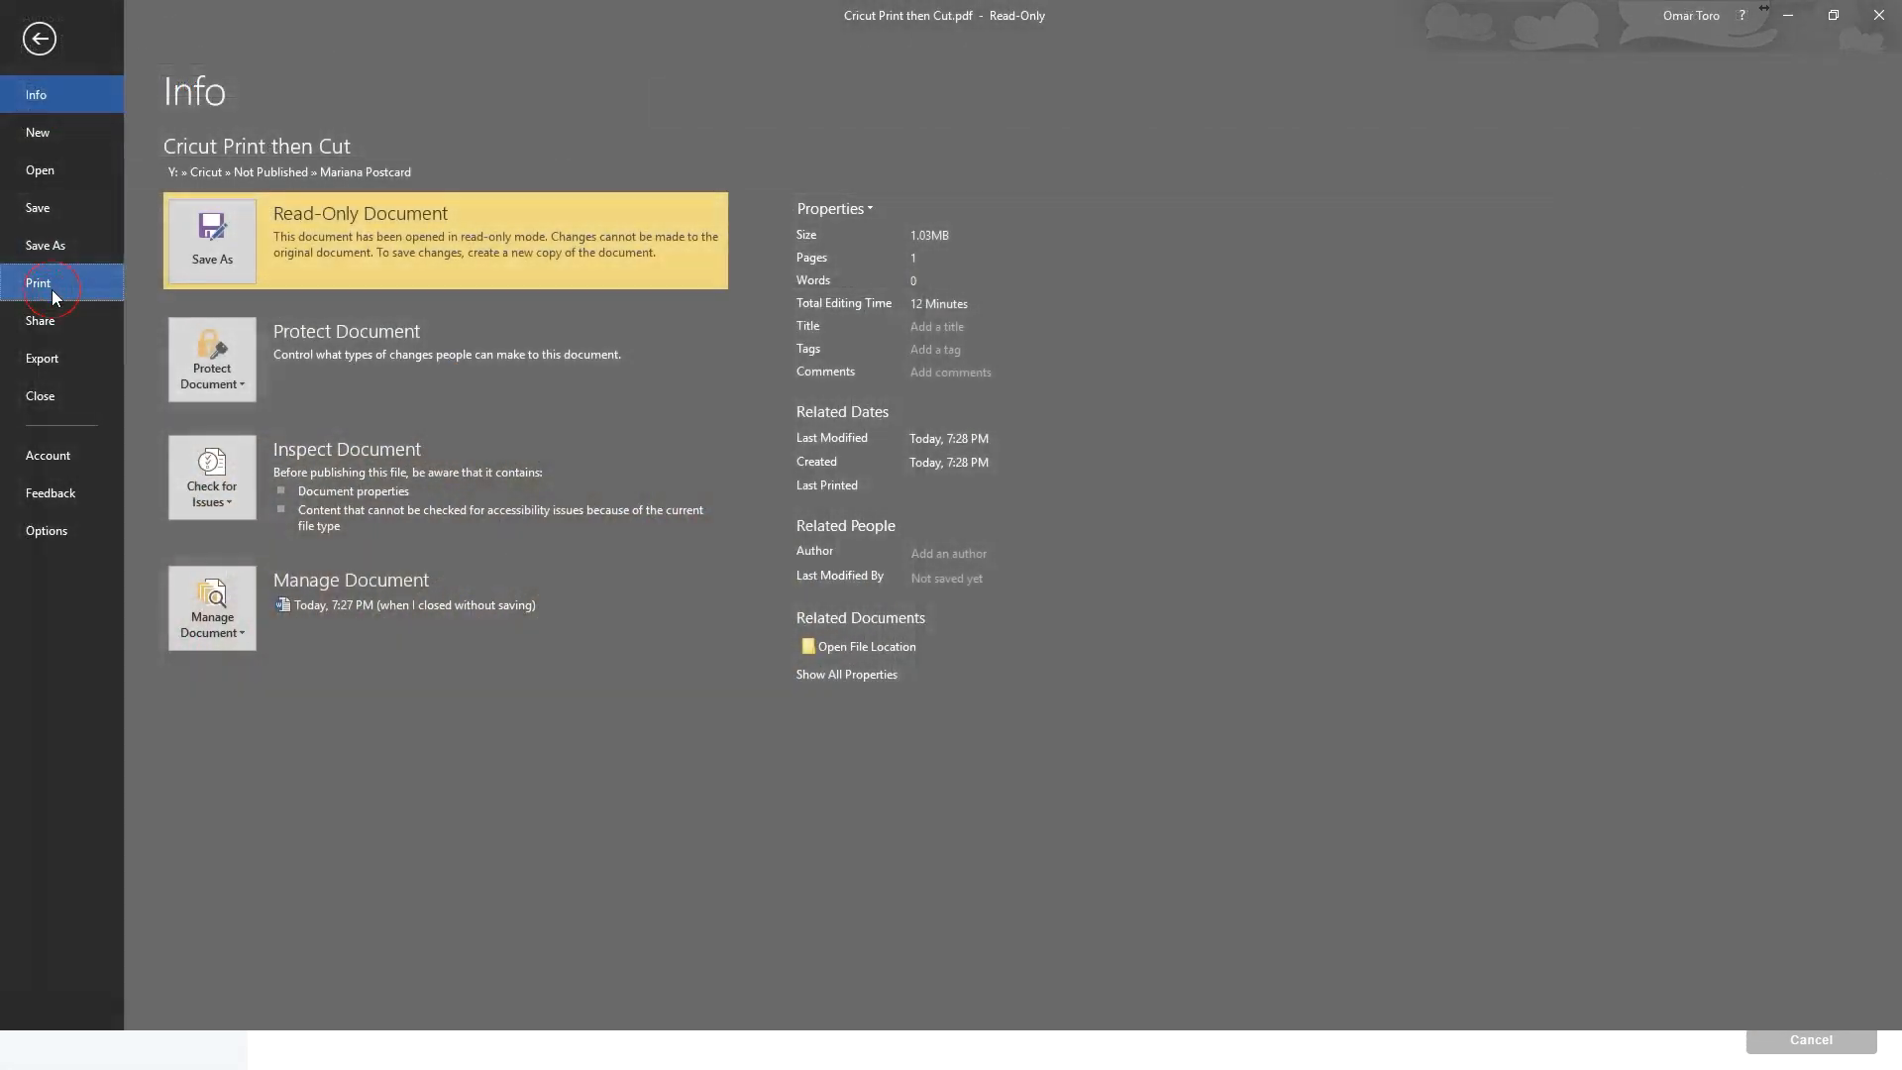
click(41, 283)
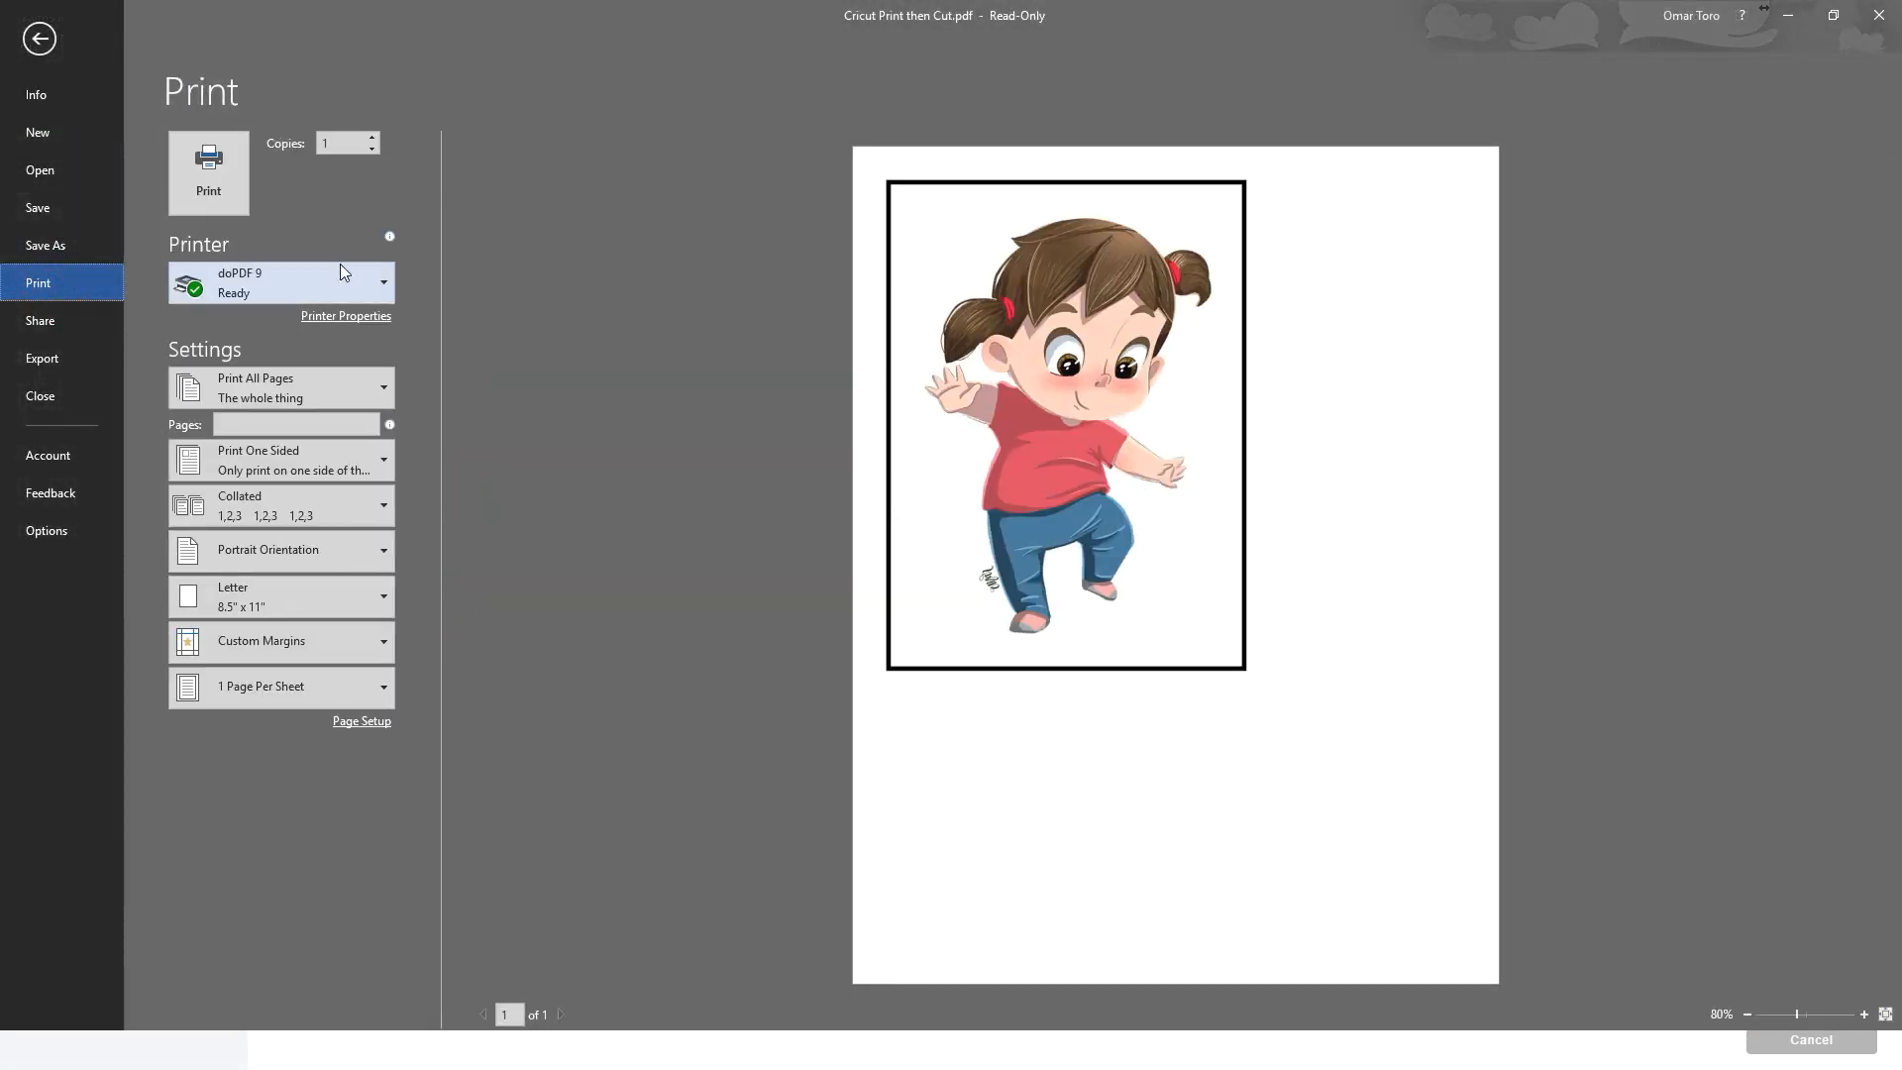
click(355, 280)
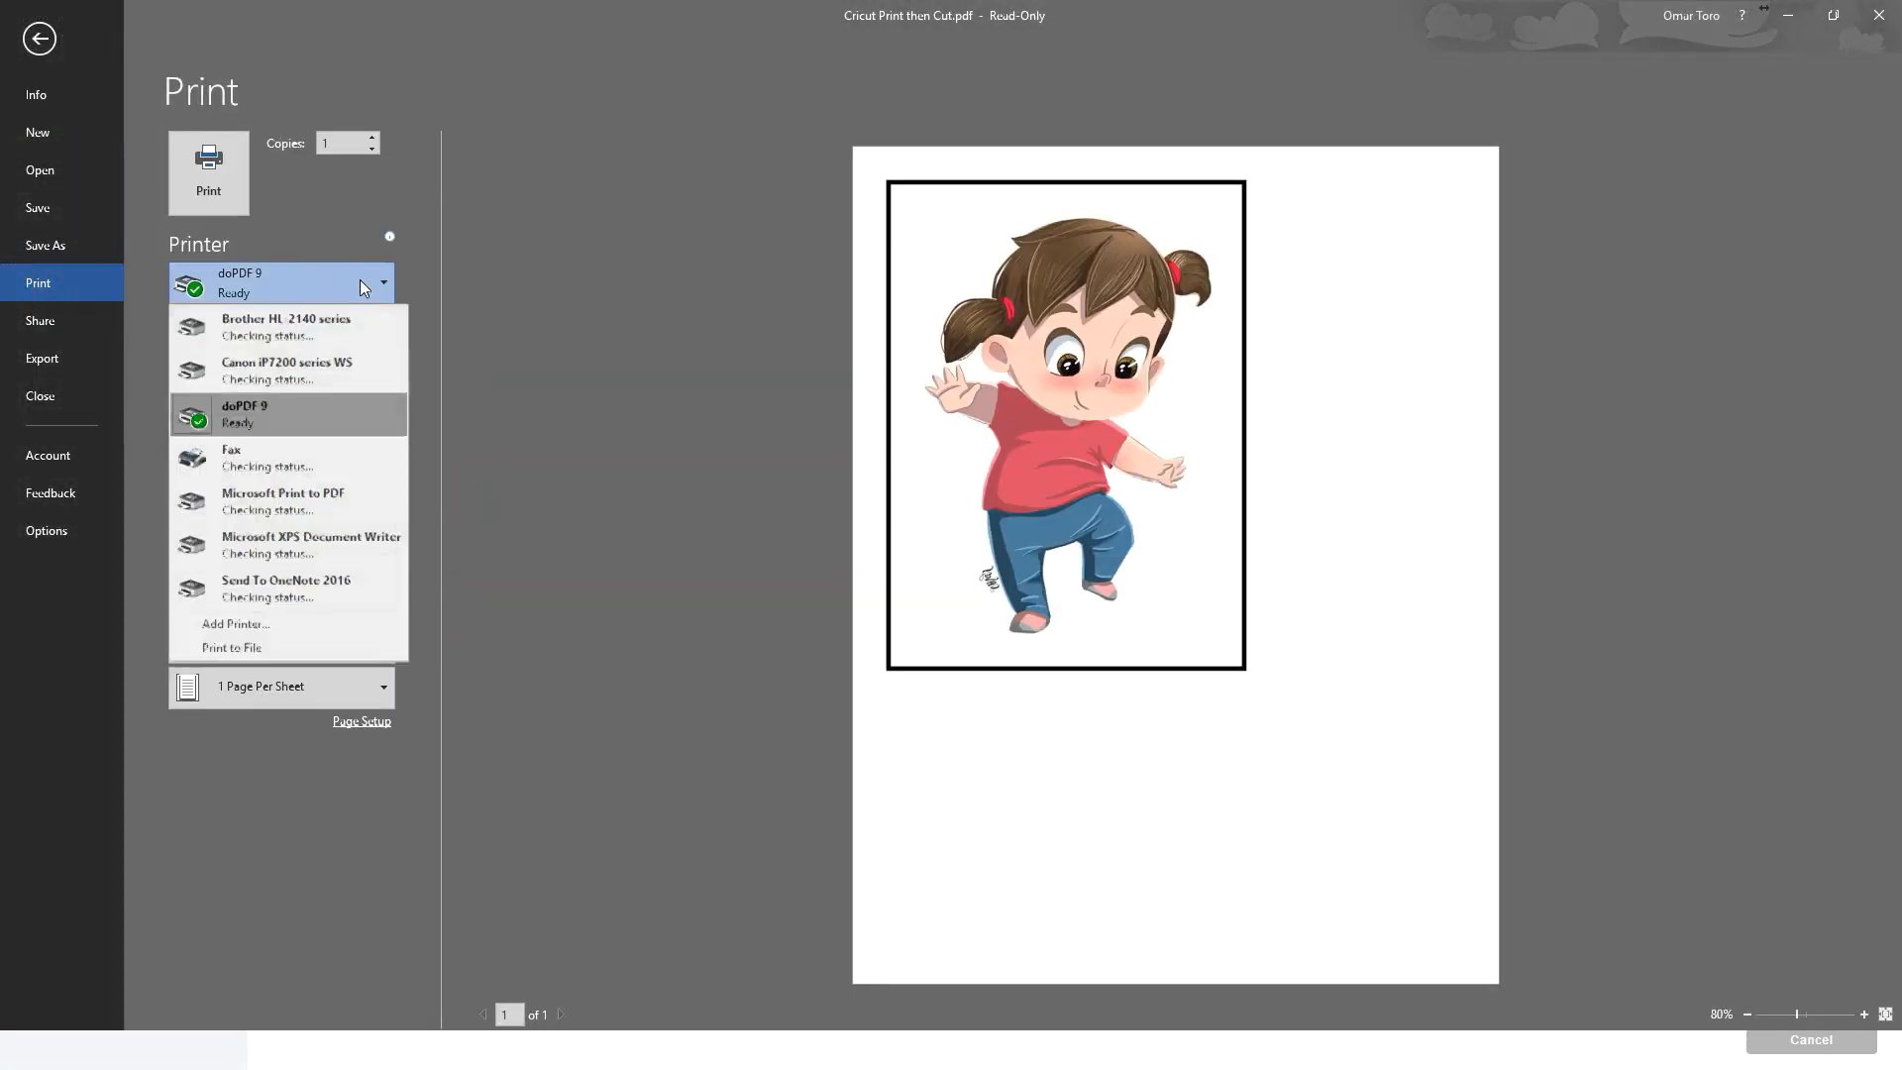
click(287, 357)
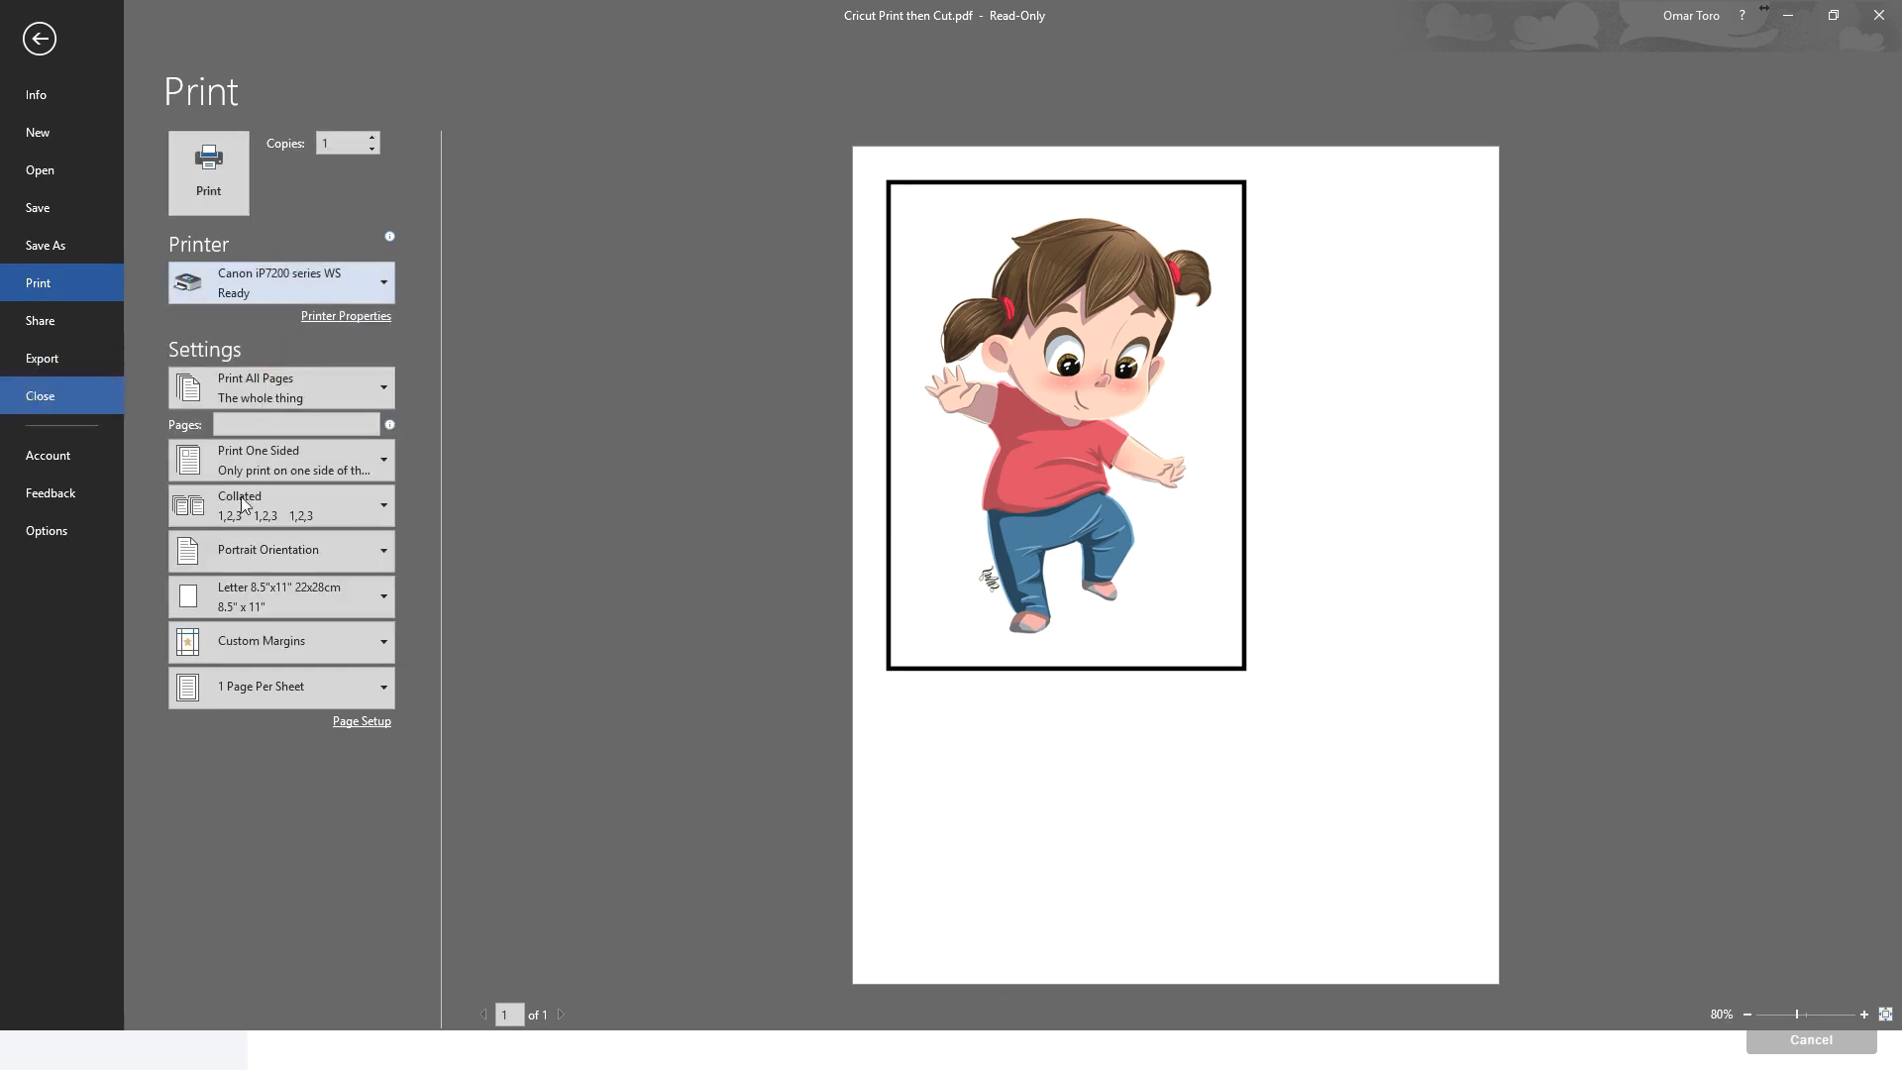
- Set the Canon printer's media type to Matte Photo Paper and its print quality to High
click(339, 315)
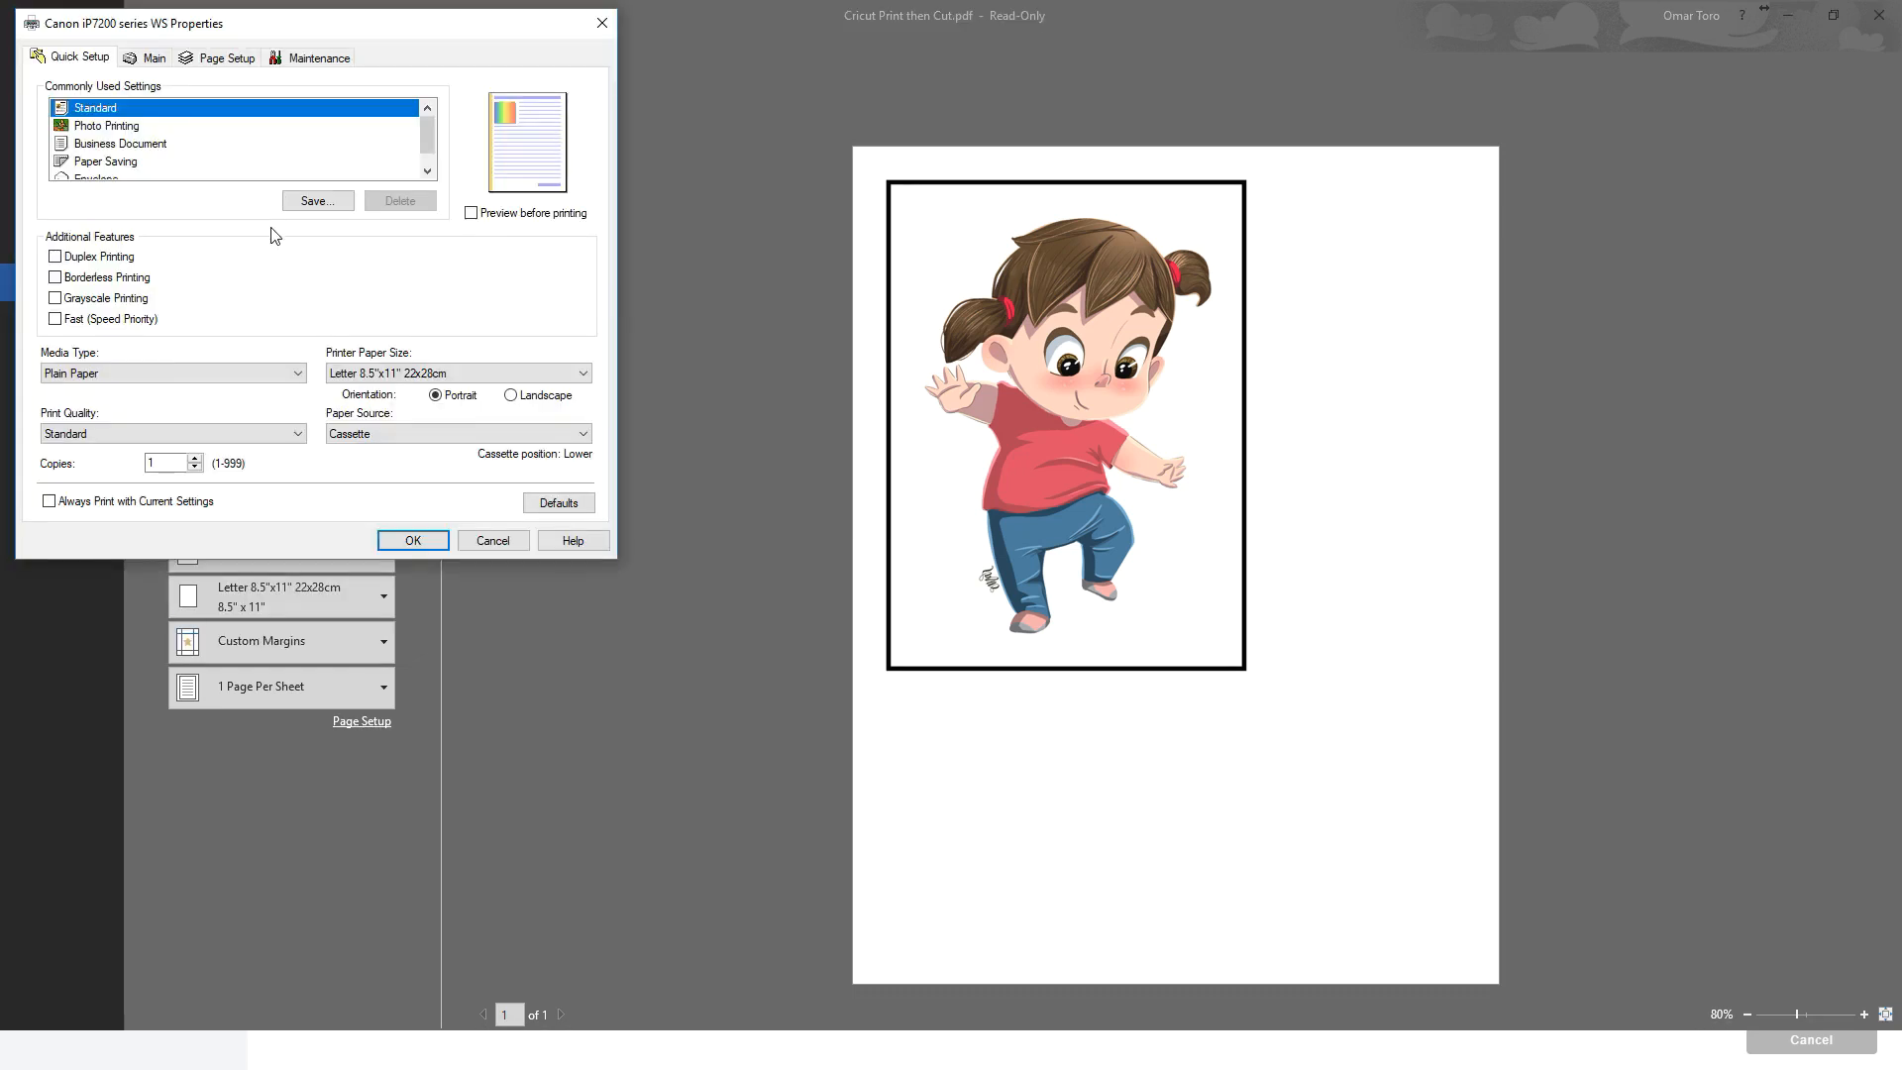
click(279, 375)
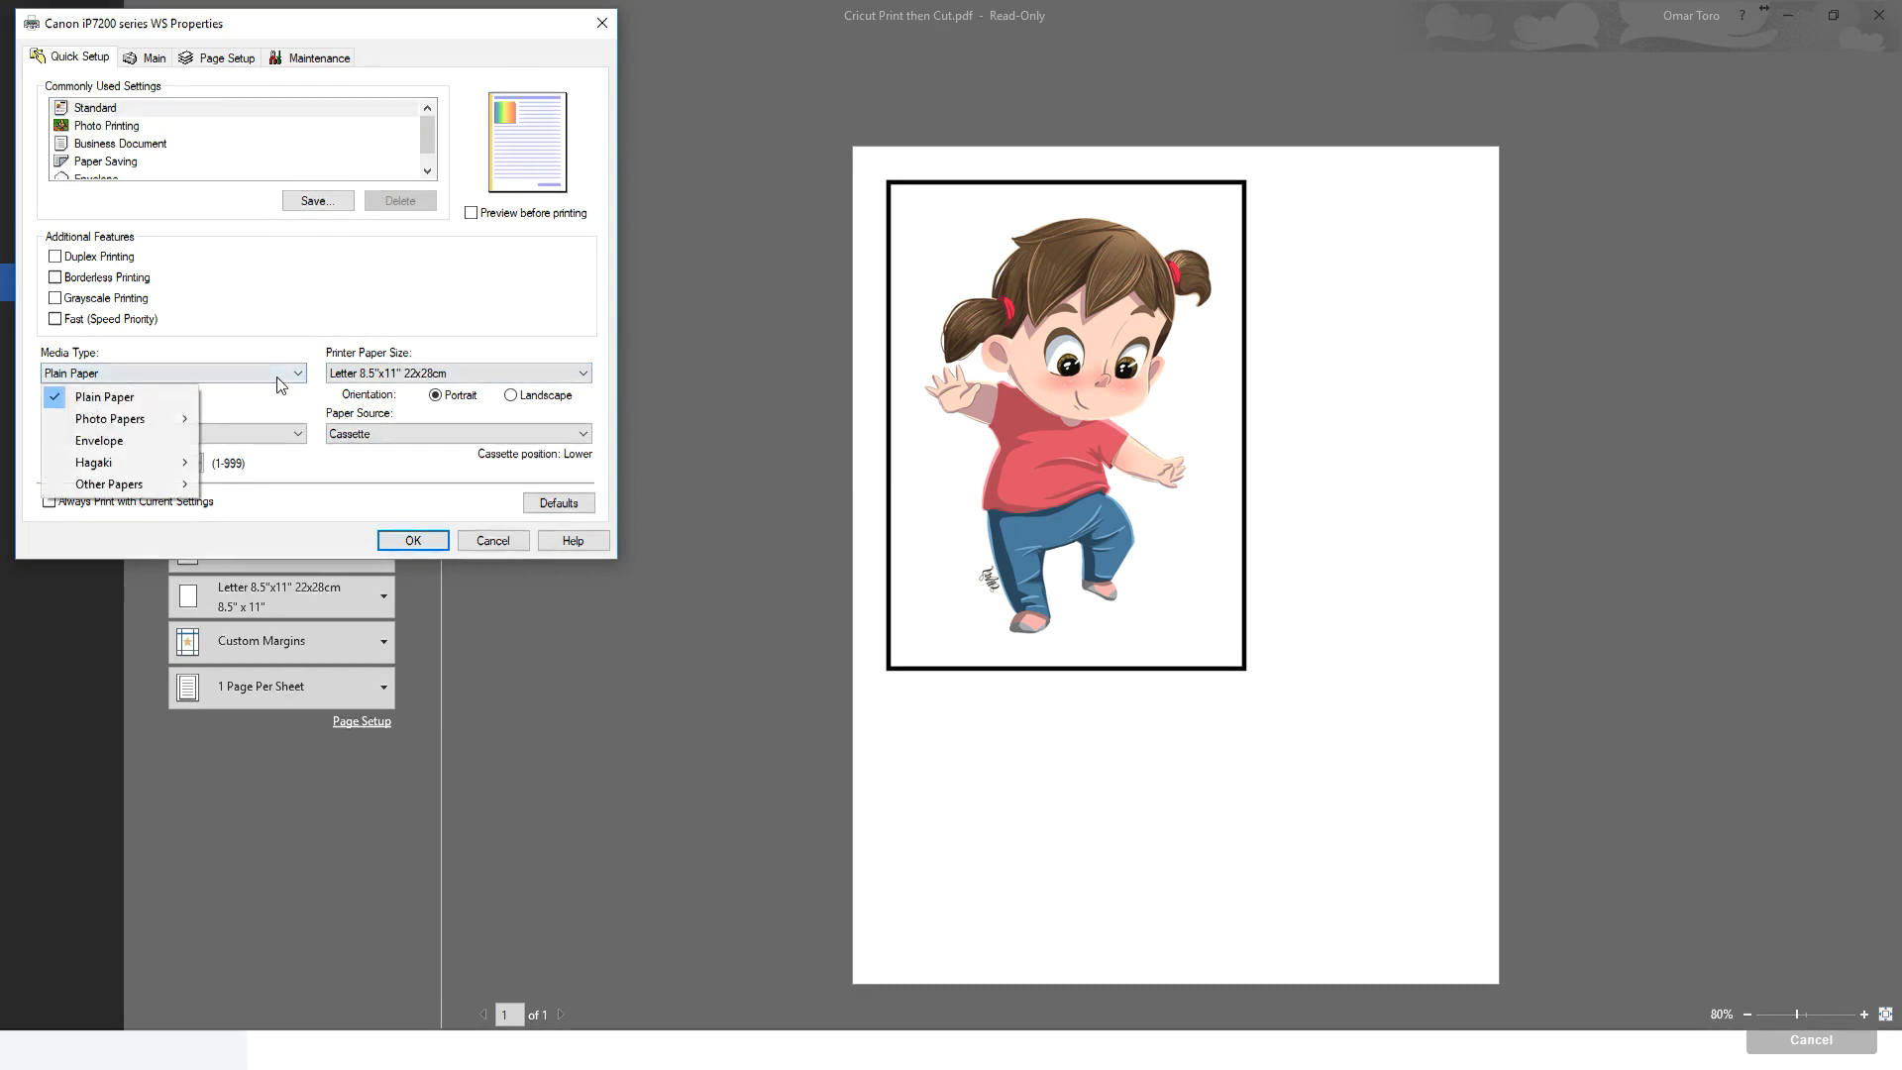
mouse_move(170, 428)
click(256, 528)
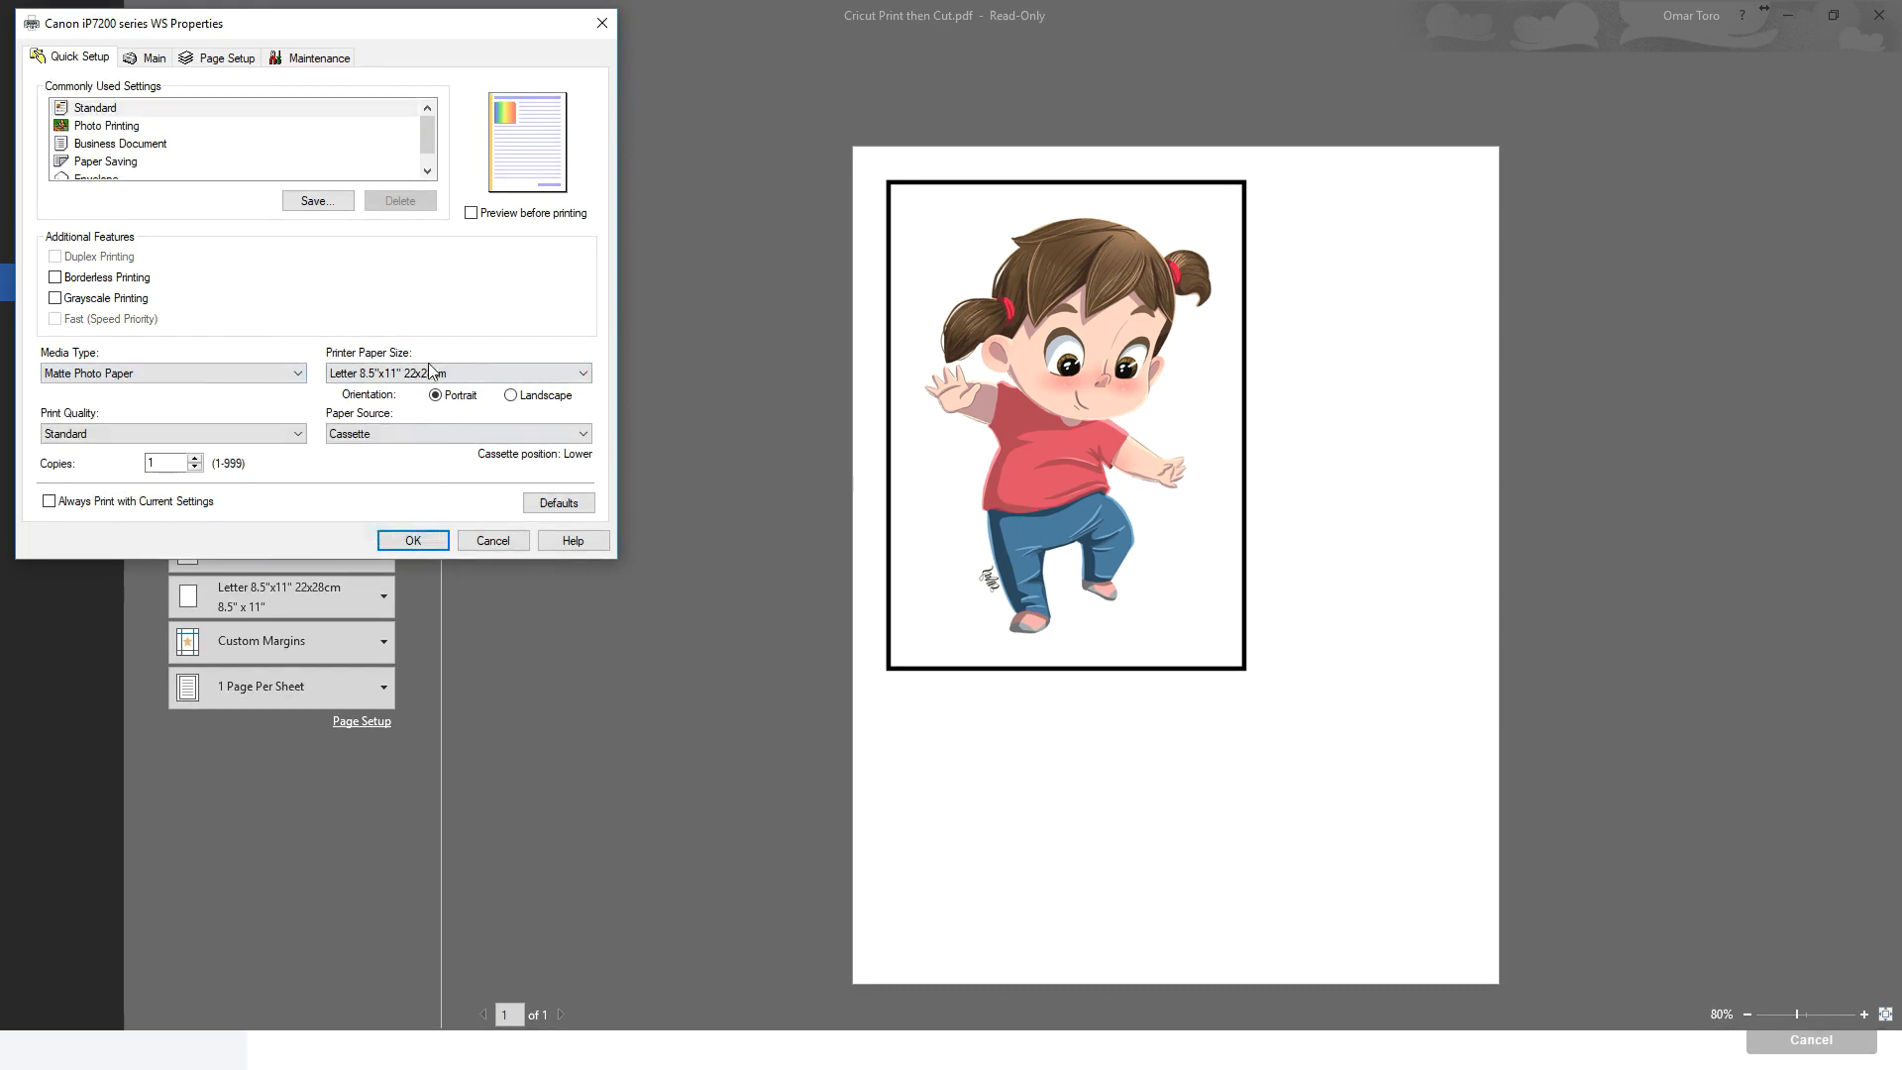
click(226, 436)
click(218, 454)
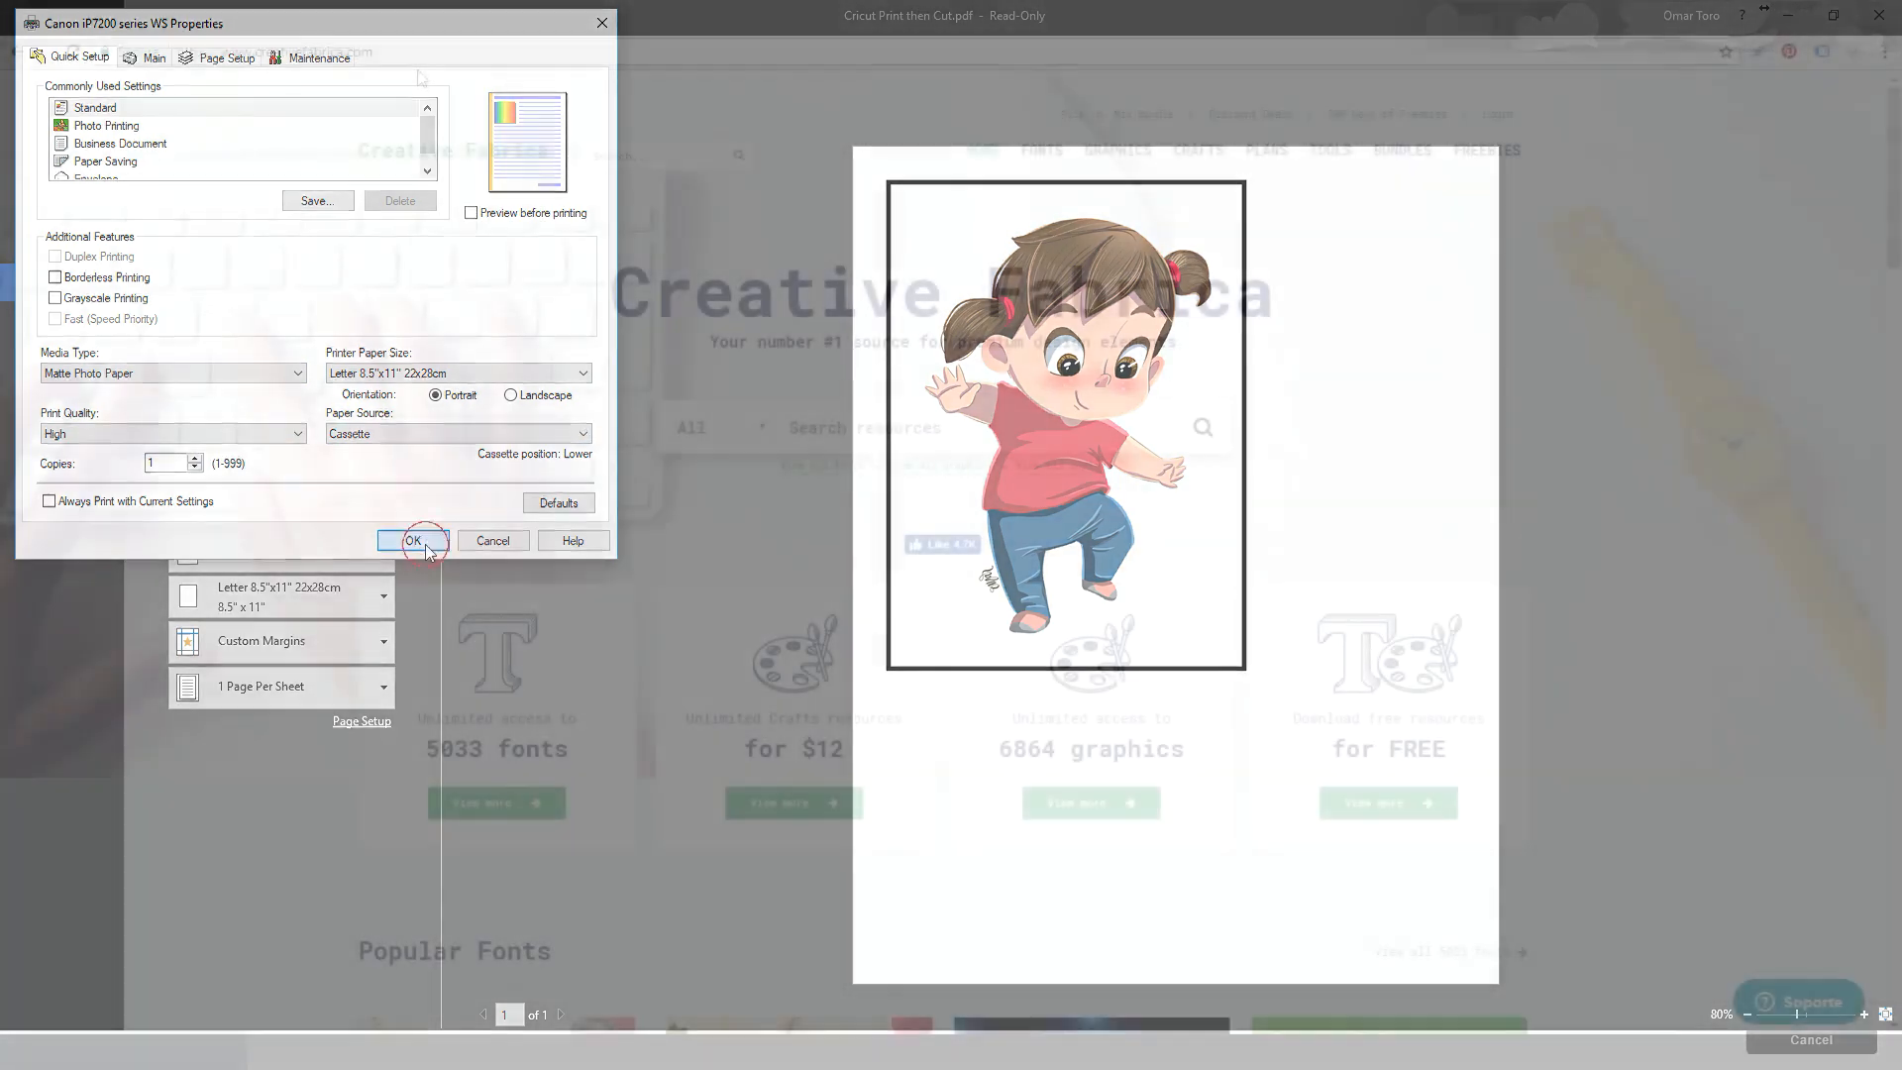
click(412, 540)
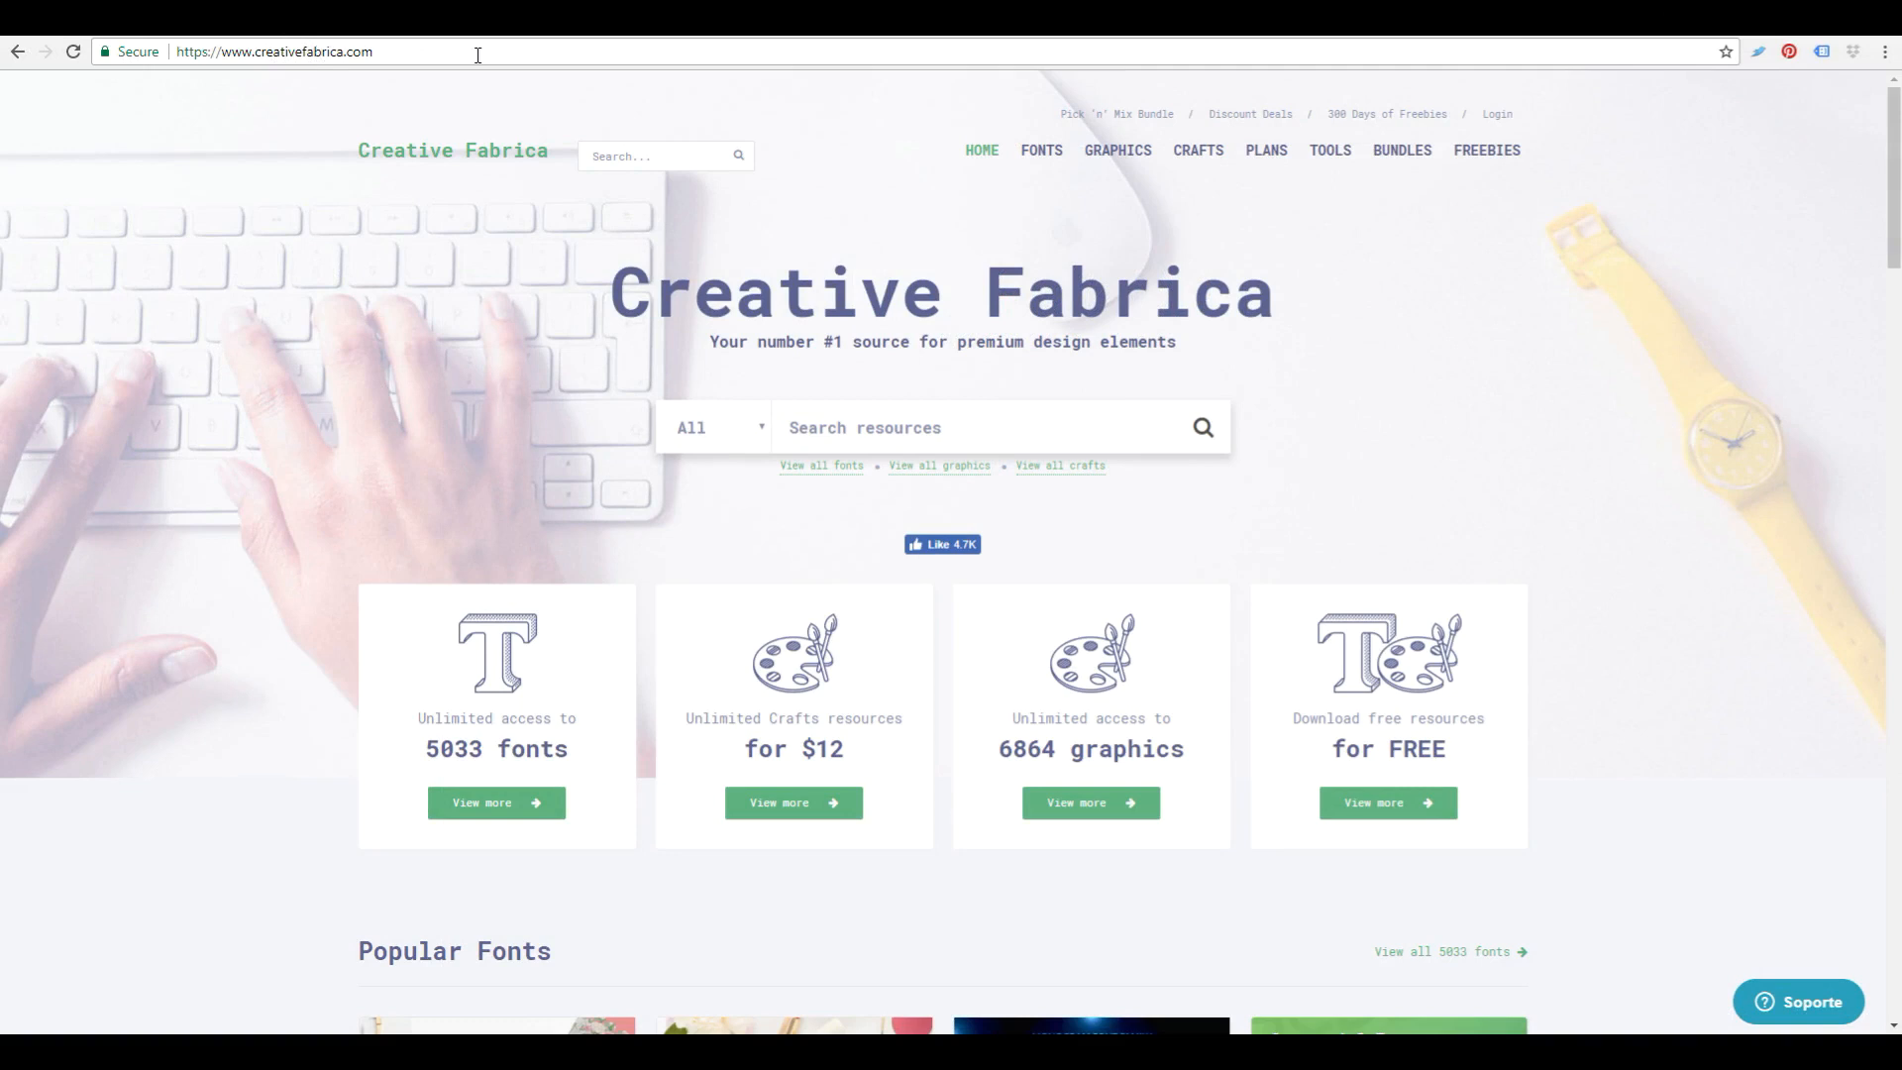
- Switch to Creative Fabrica in the browser, open the Big Easter Set from its graphics section and view the preview images
click(1092, 804)
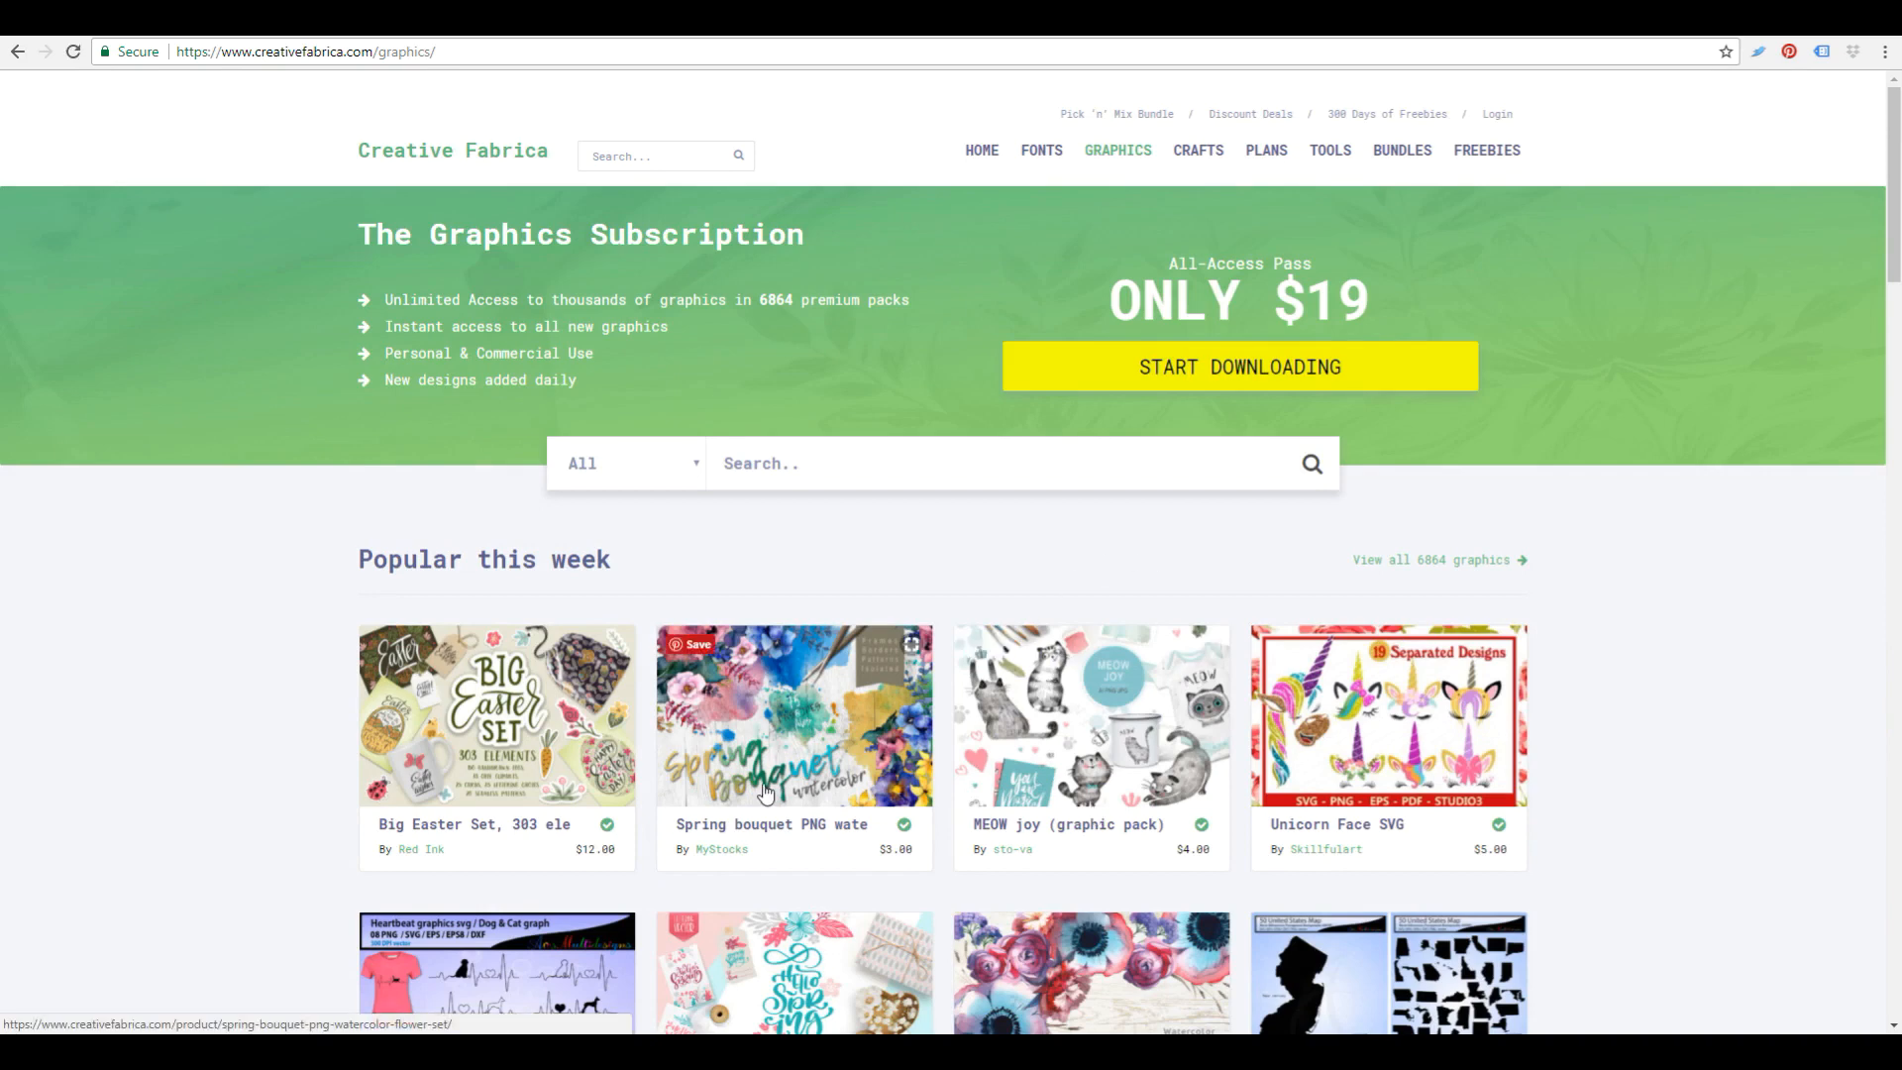
click(525, 726)
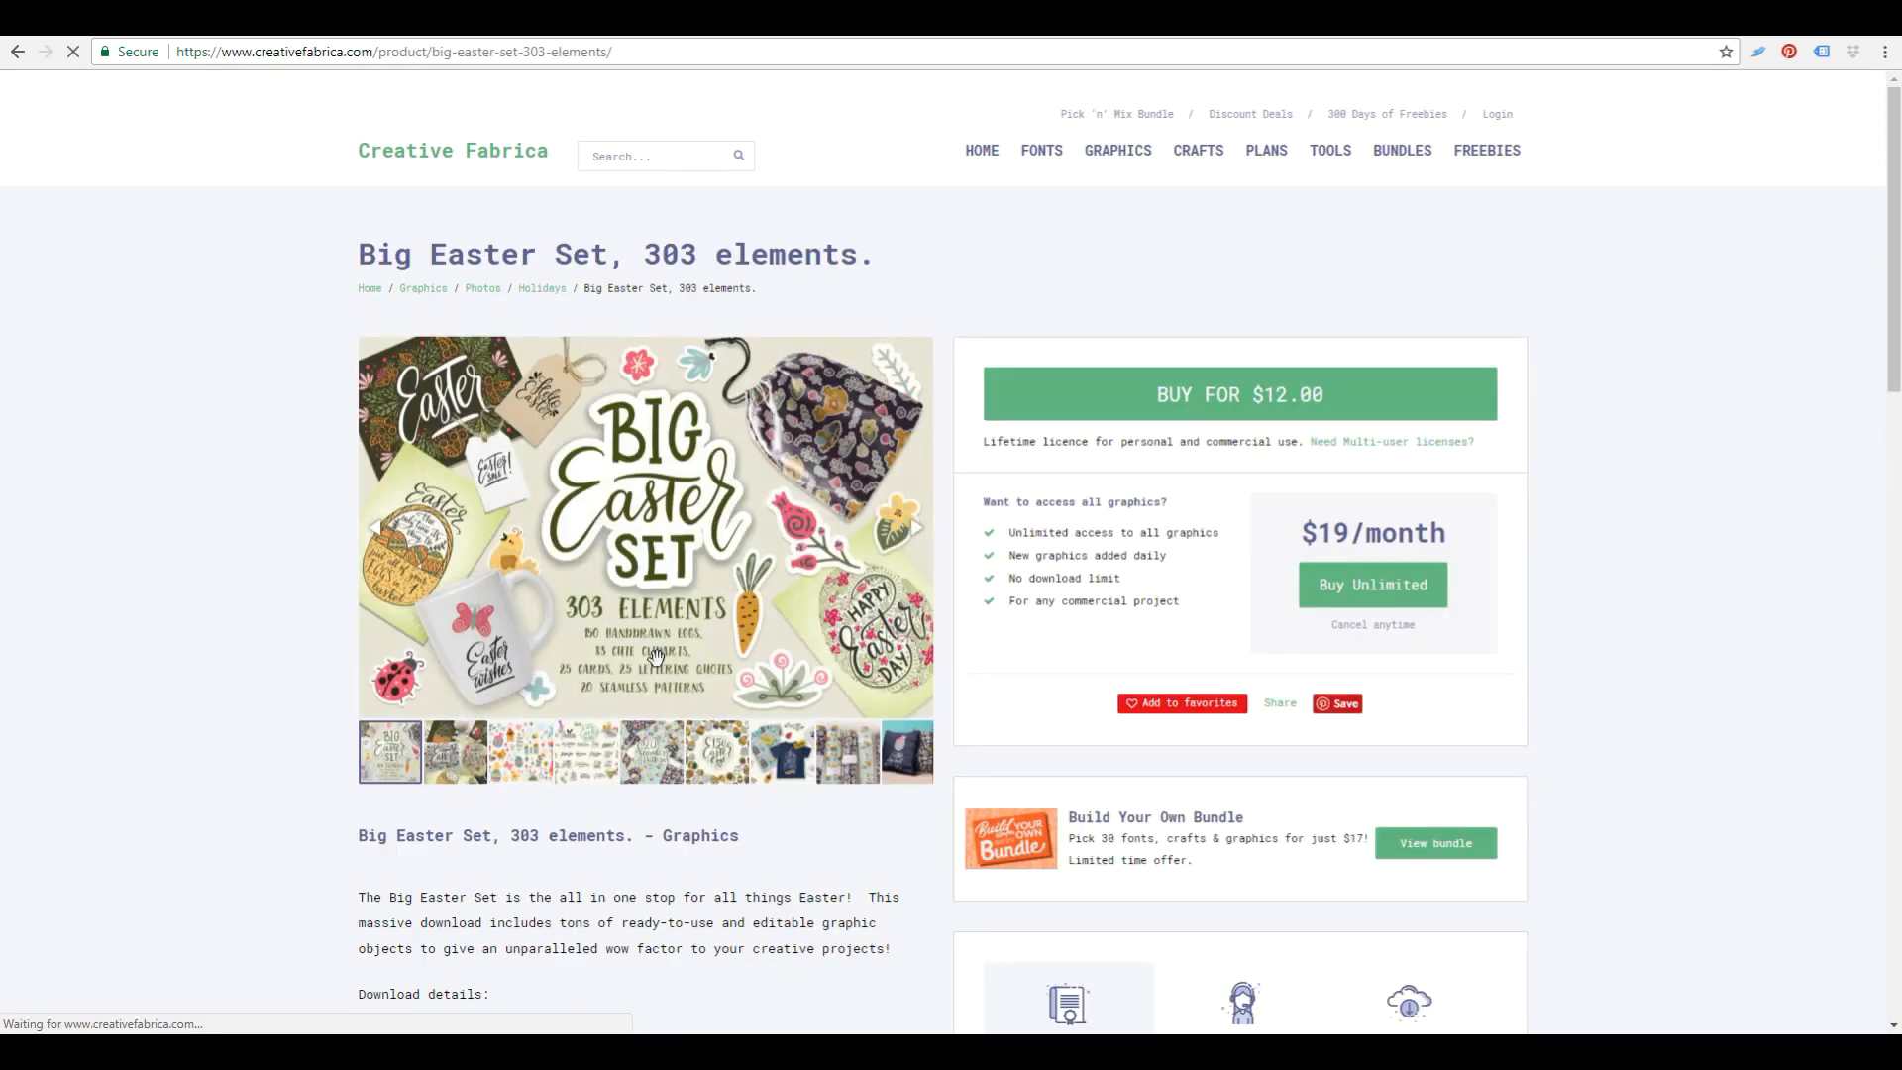
click(584, 761)
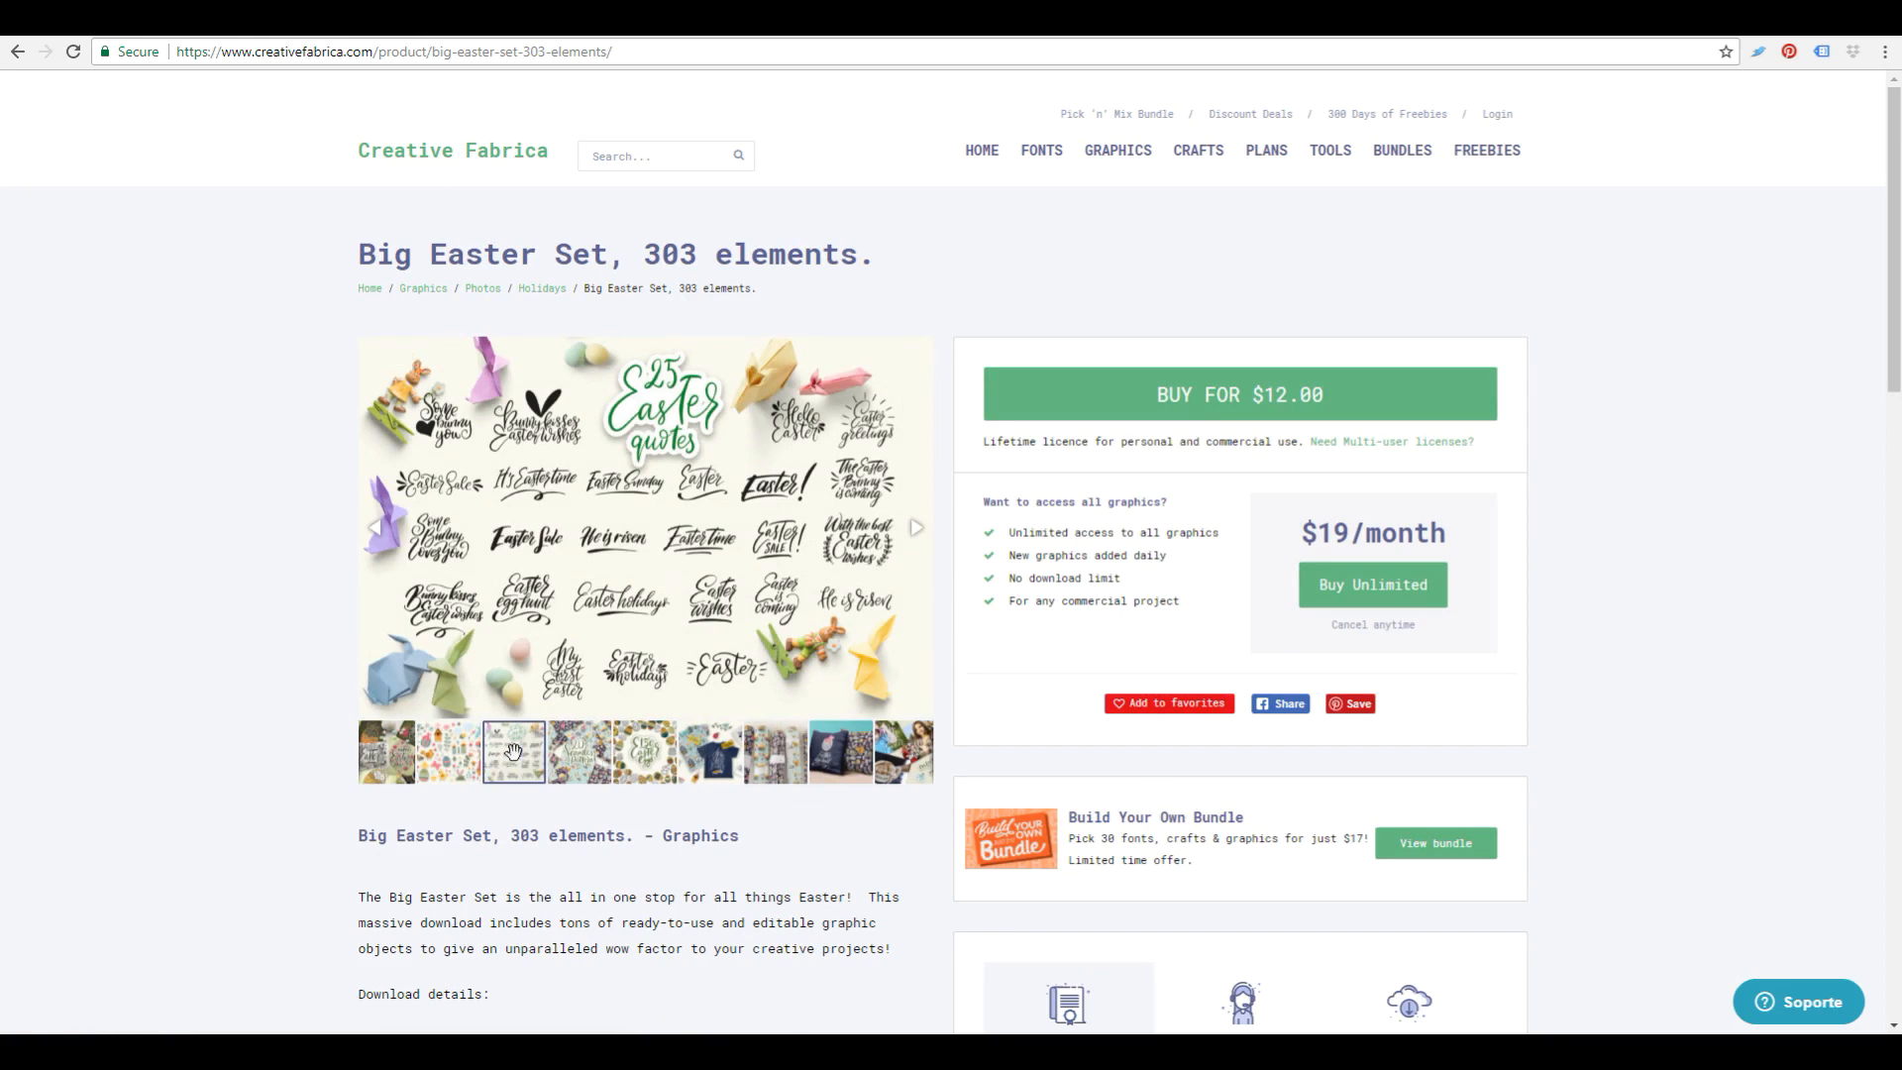
click(448, 763)
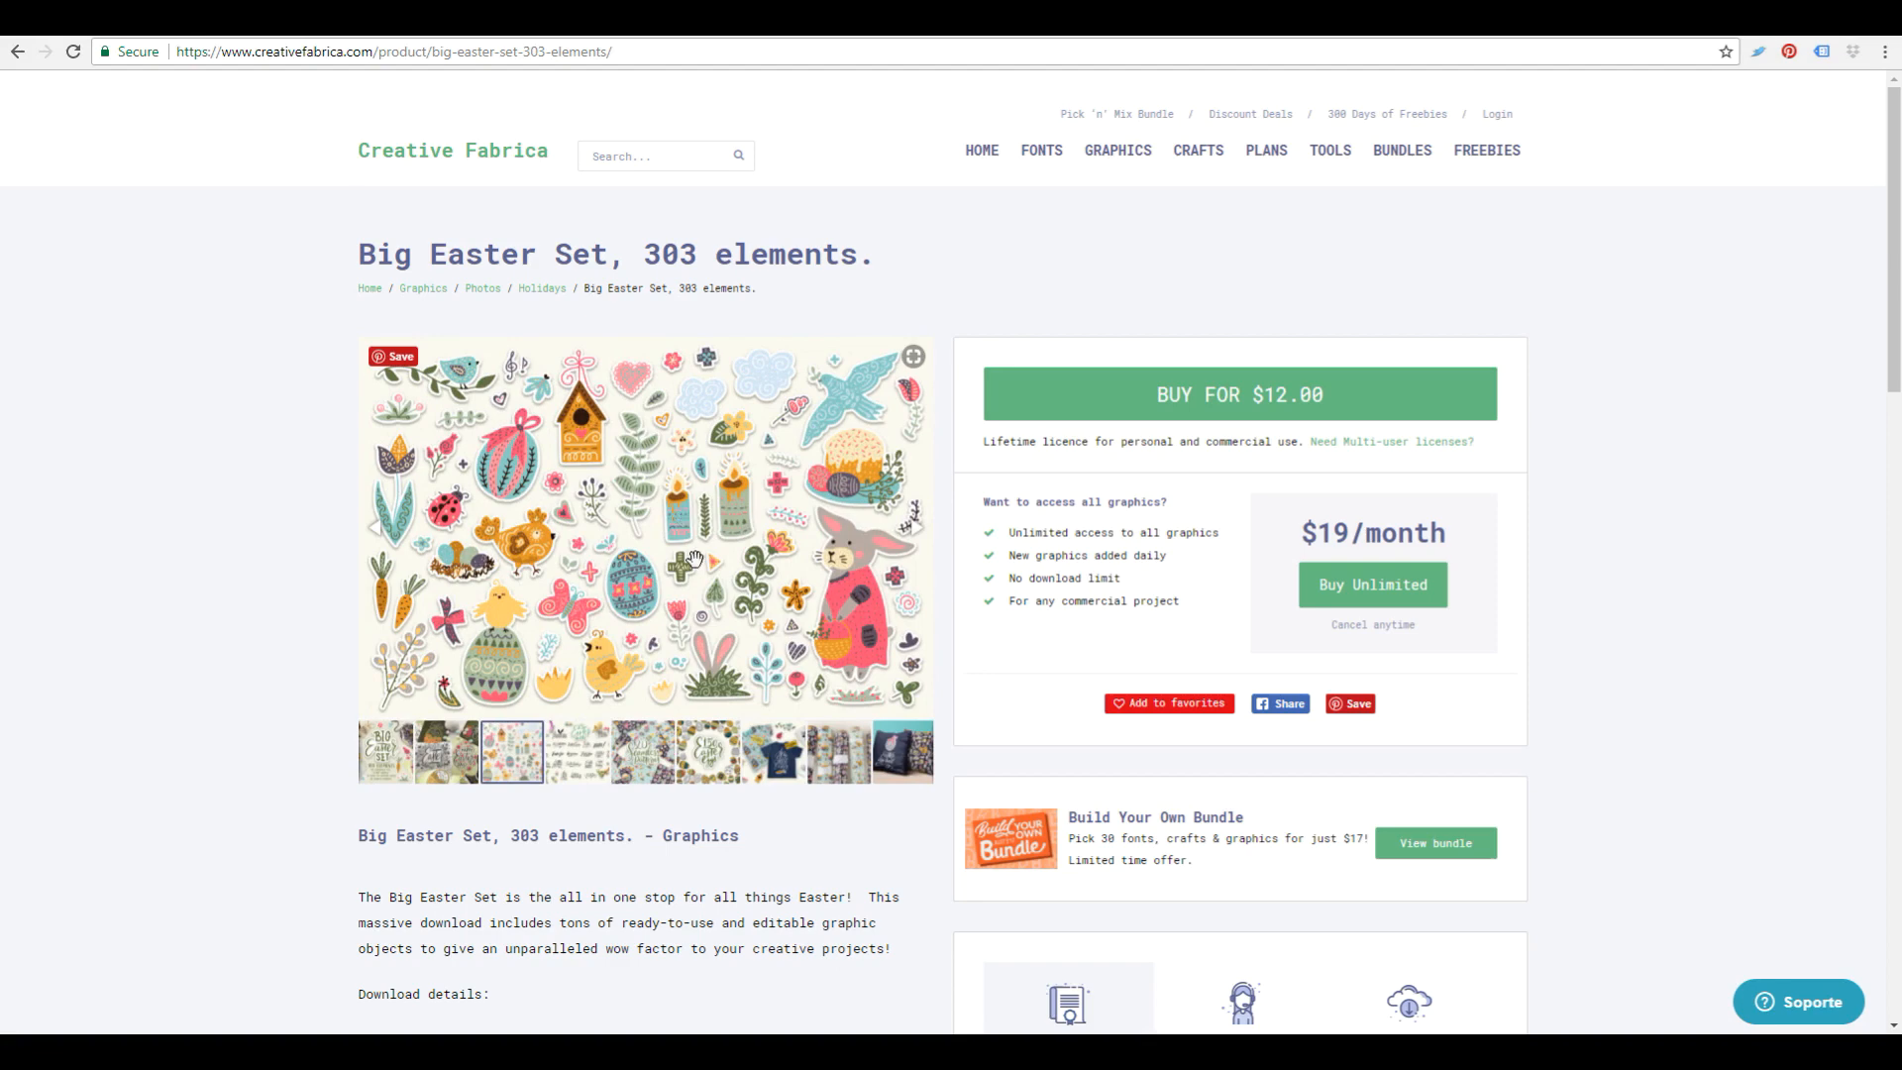
click(634, 52)
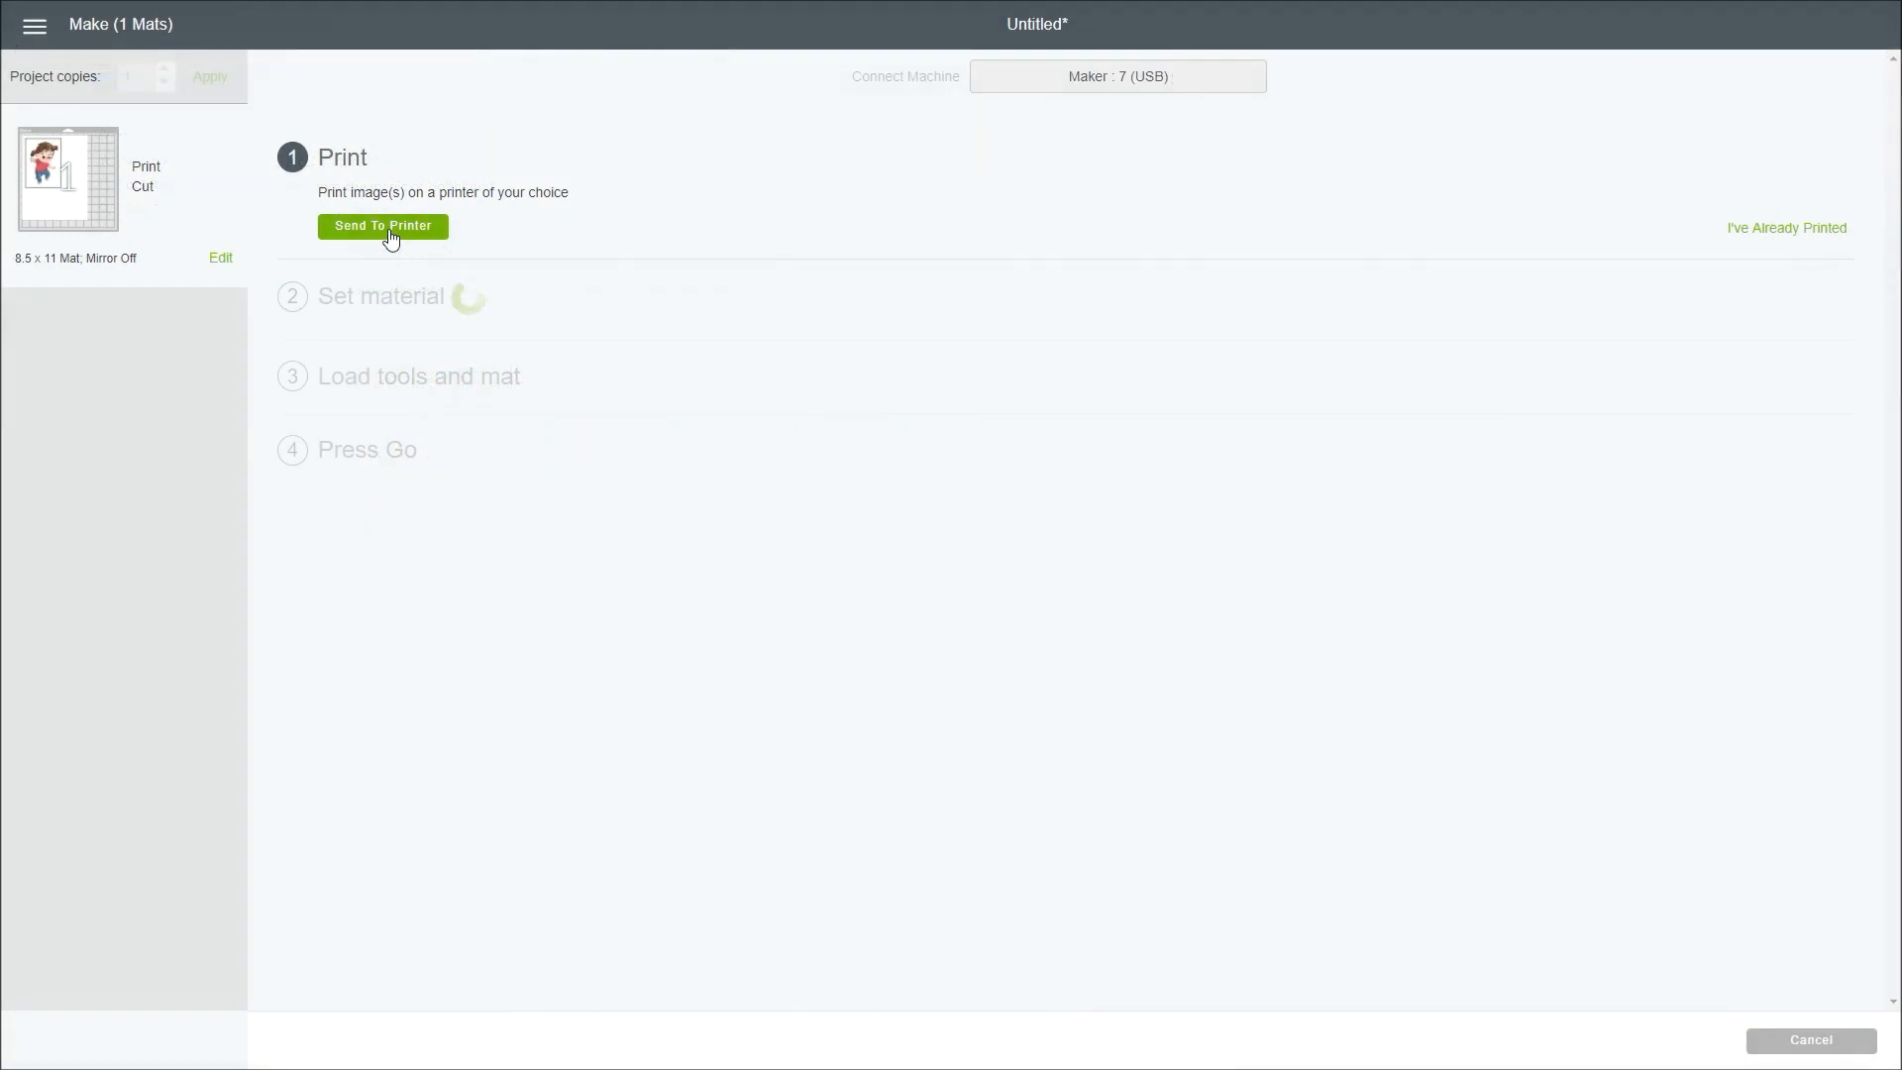
- Switch to Cricut Design Space, send the project to print with doPDF 9 as the printer, and open the advanced options
click(389, 230)
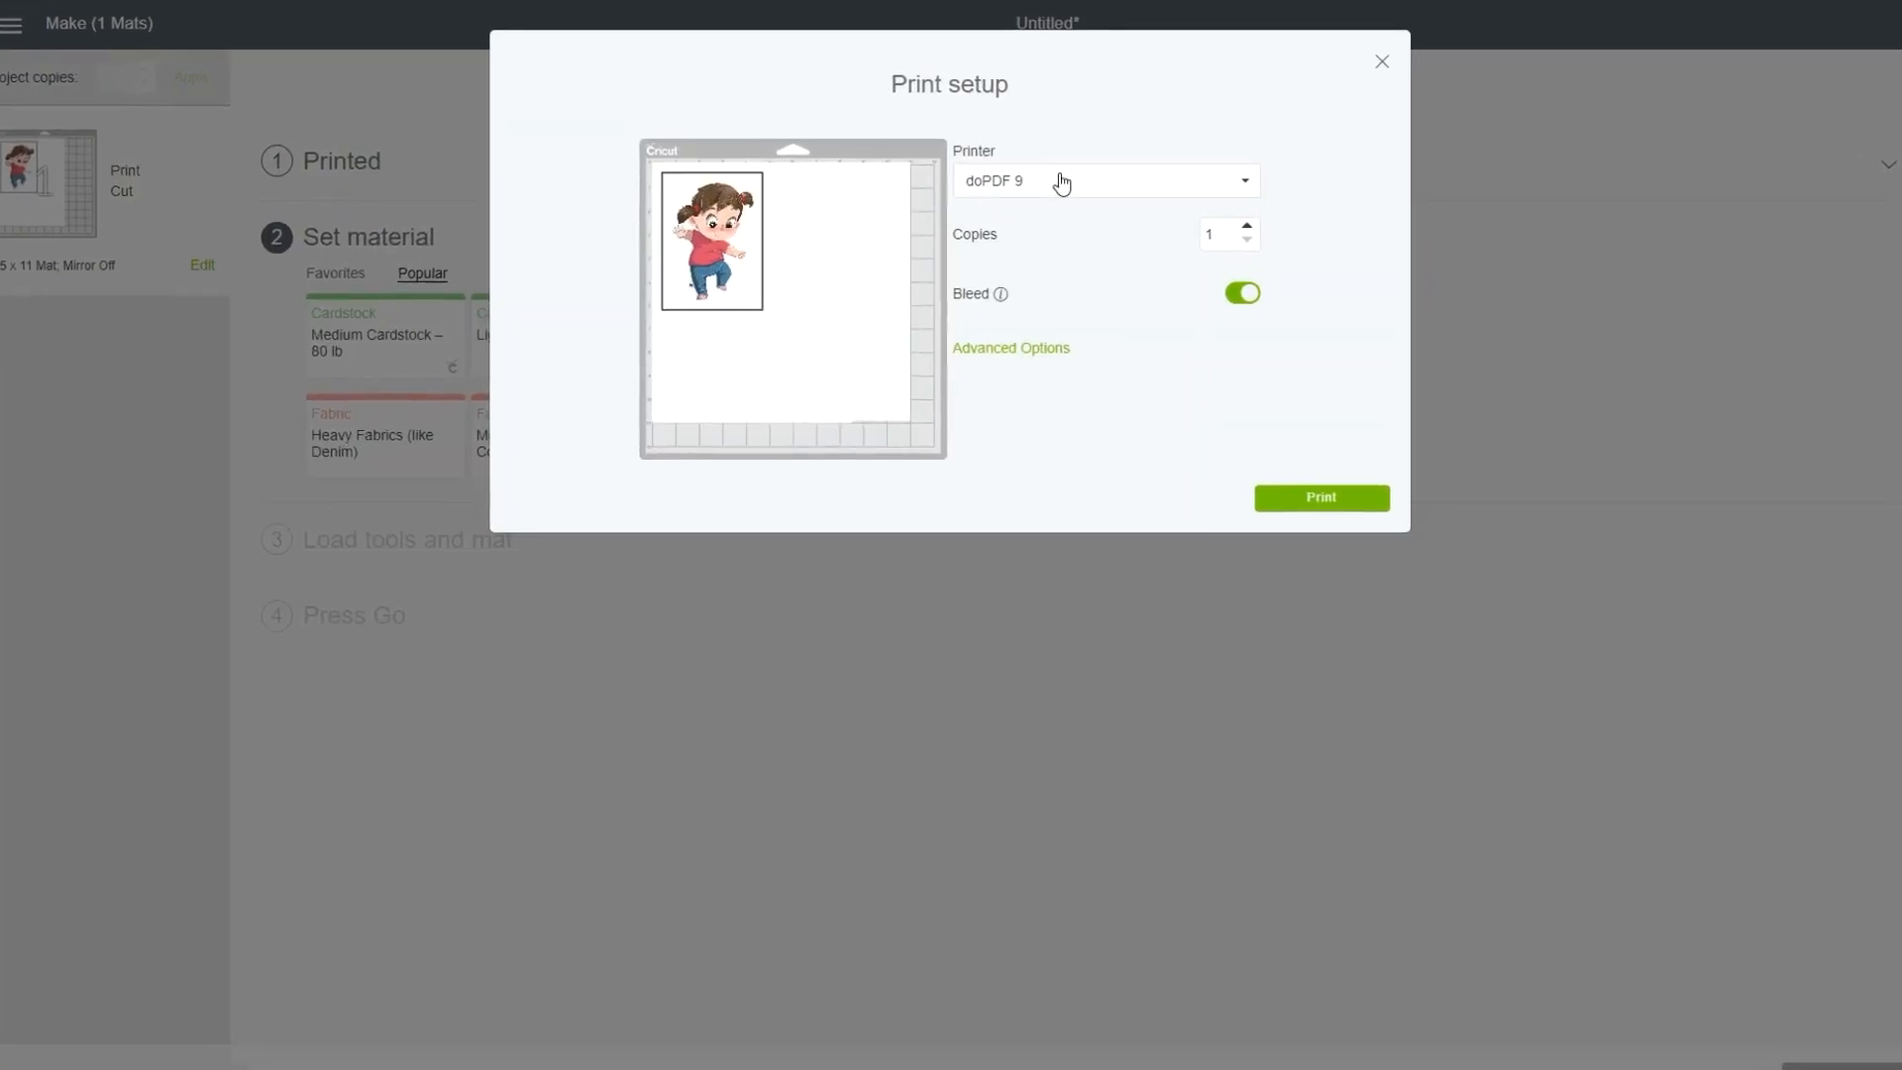
click(1062, 183)
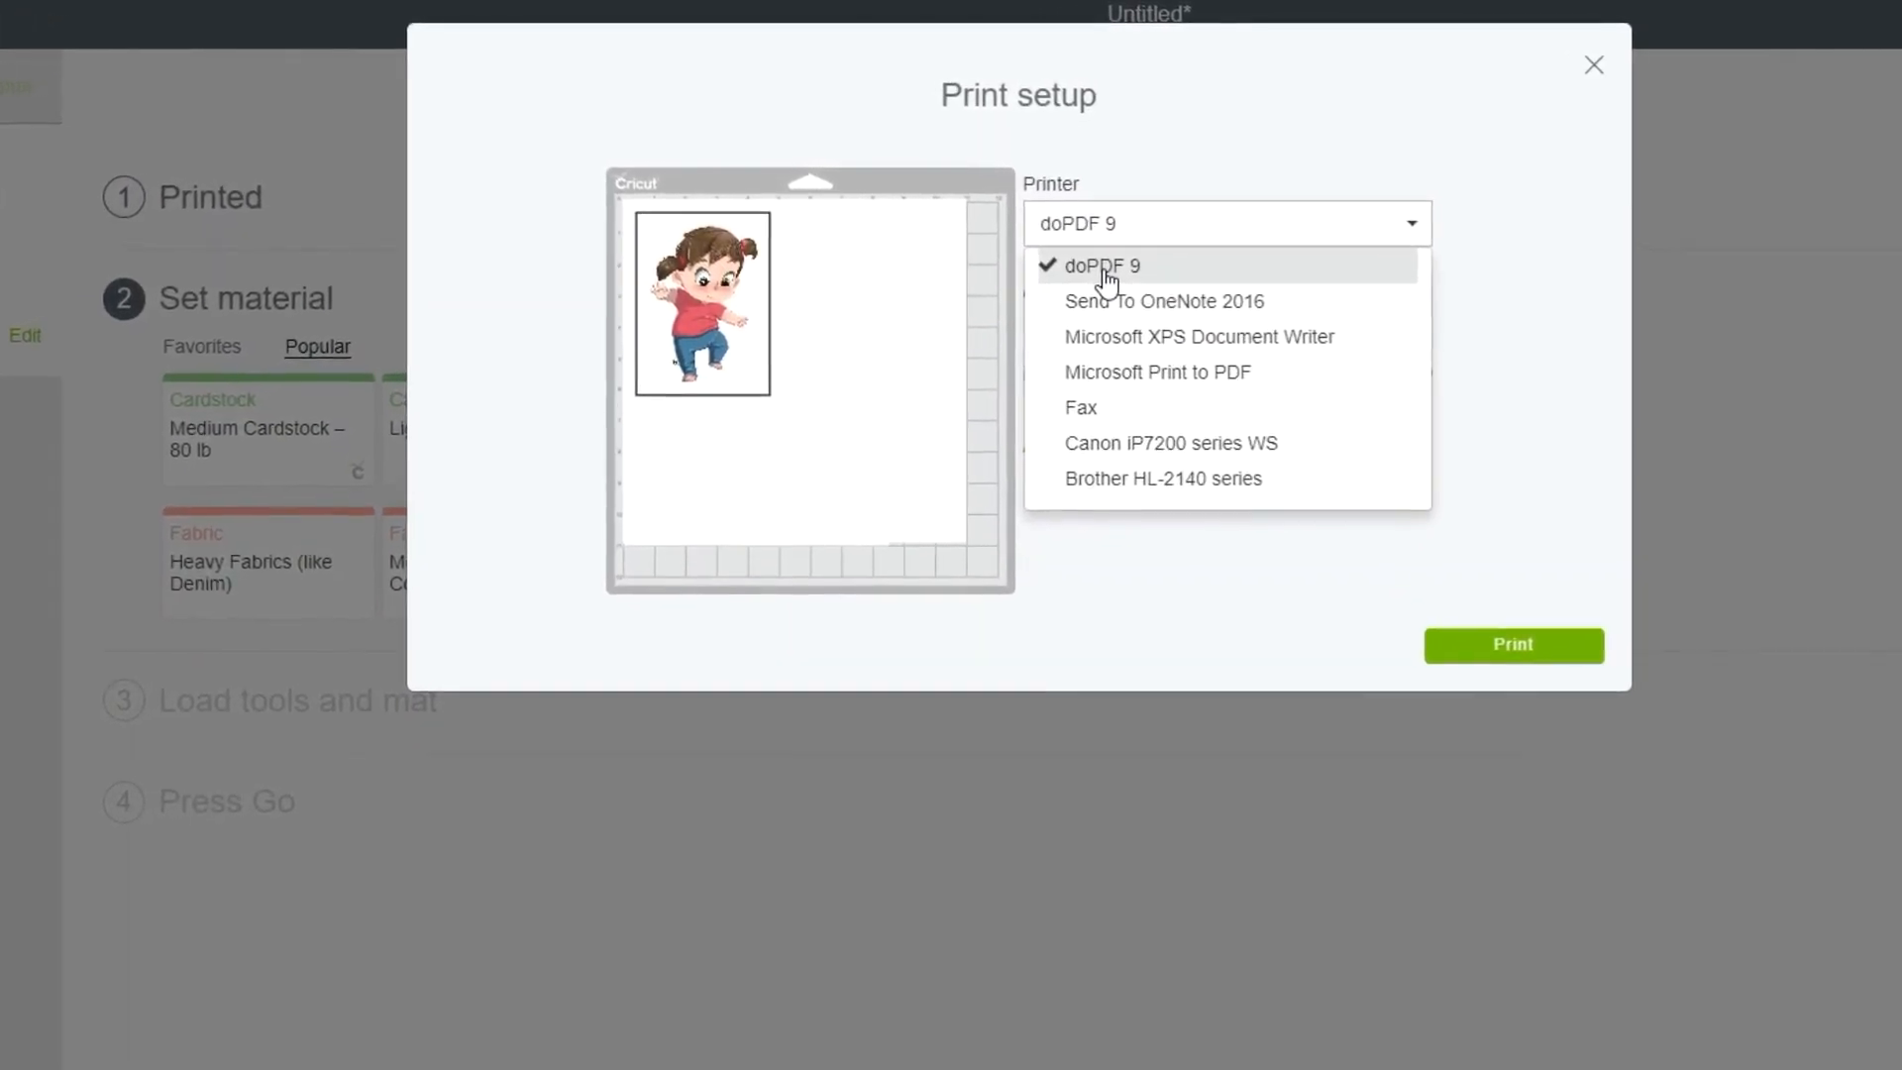
click(1103, 267)
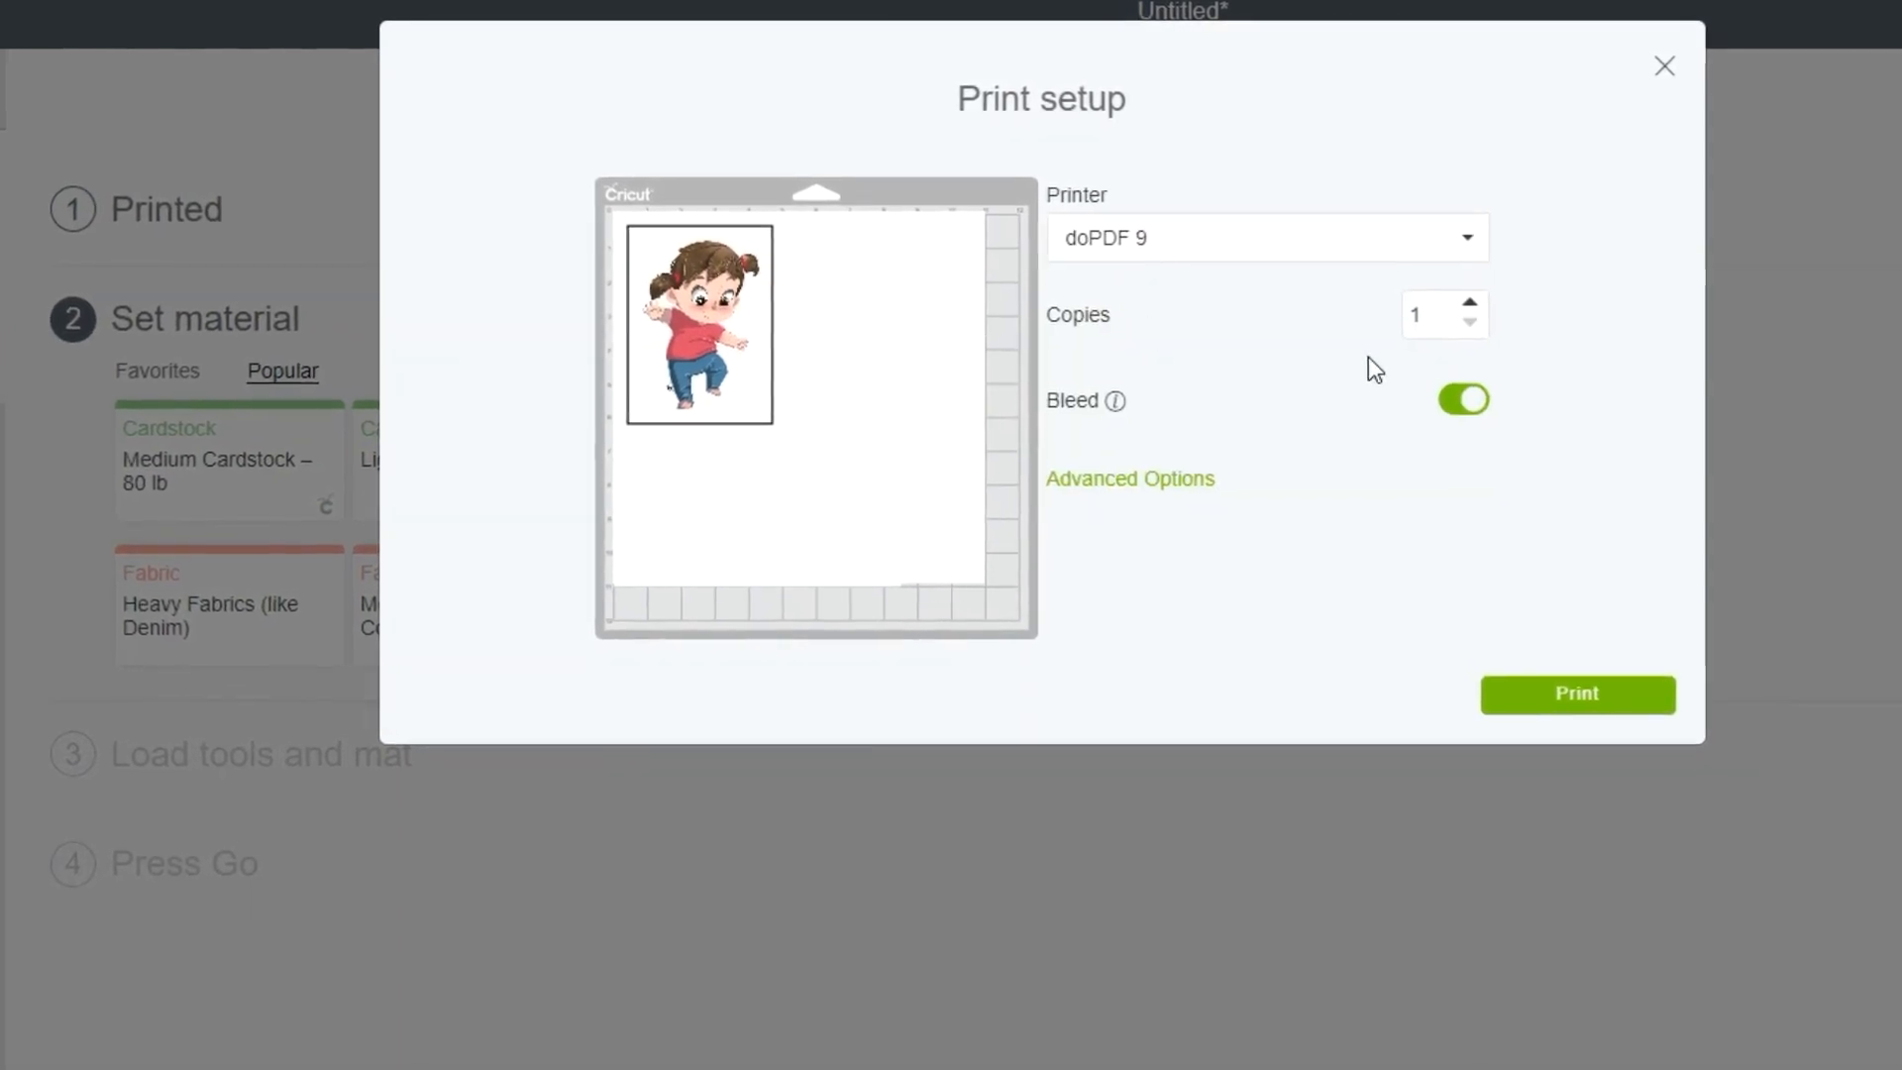
click(1156, 483)
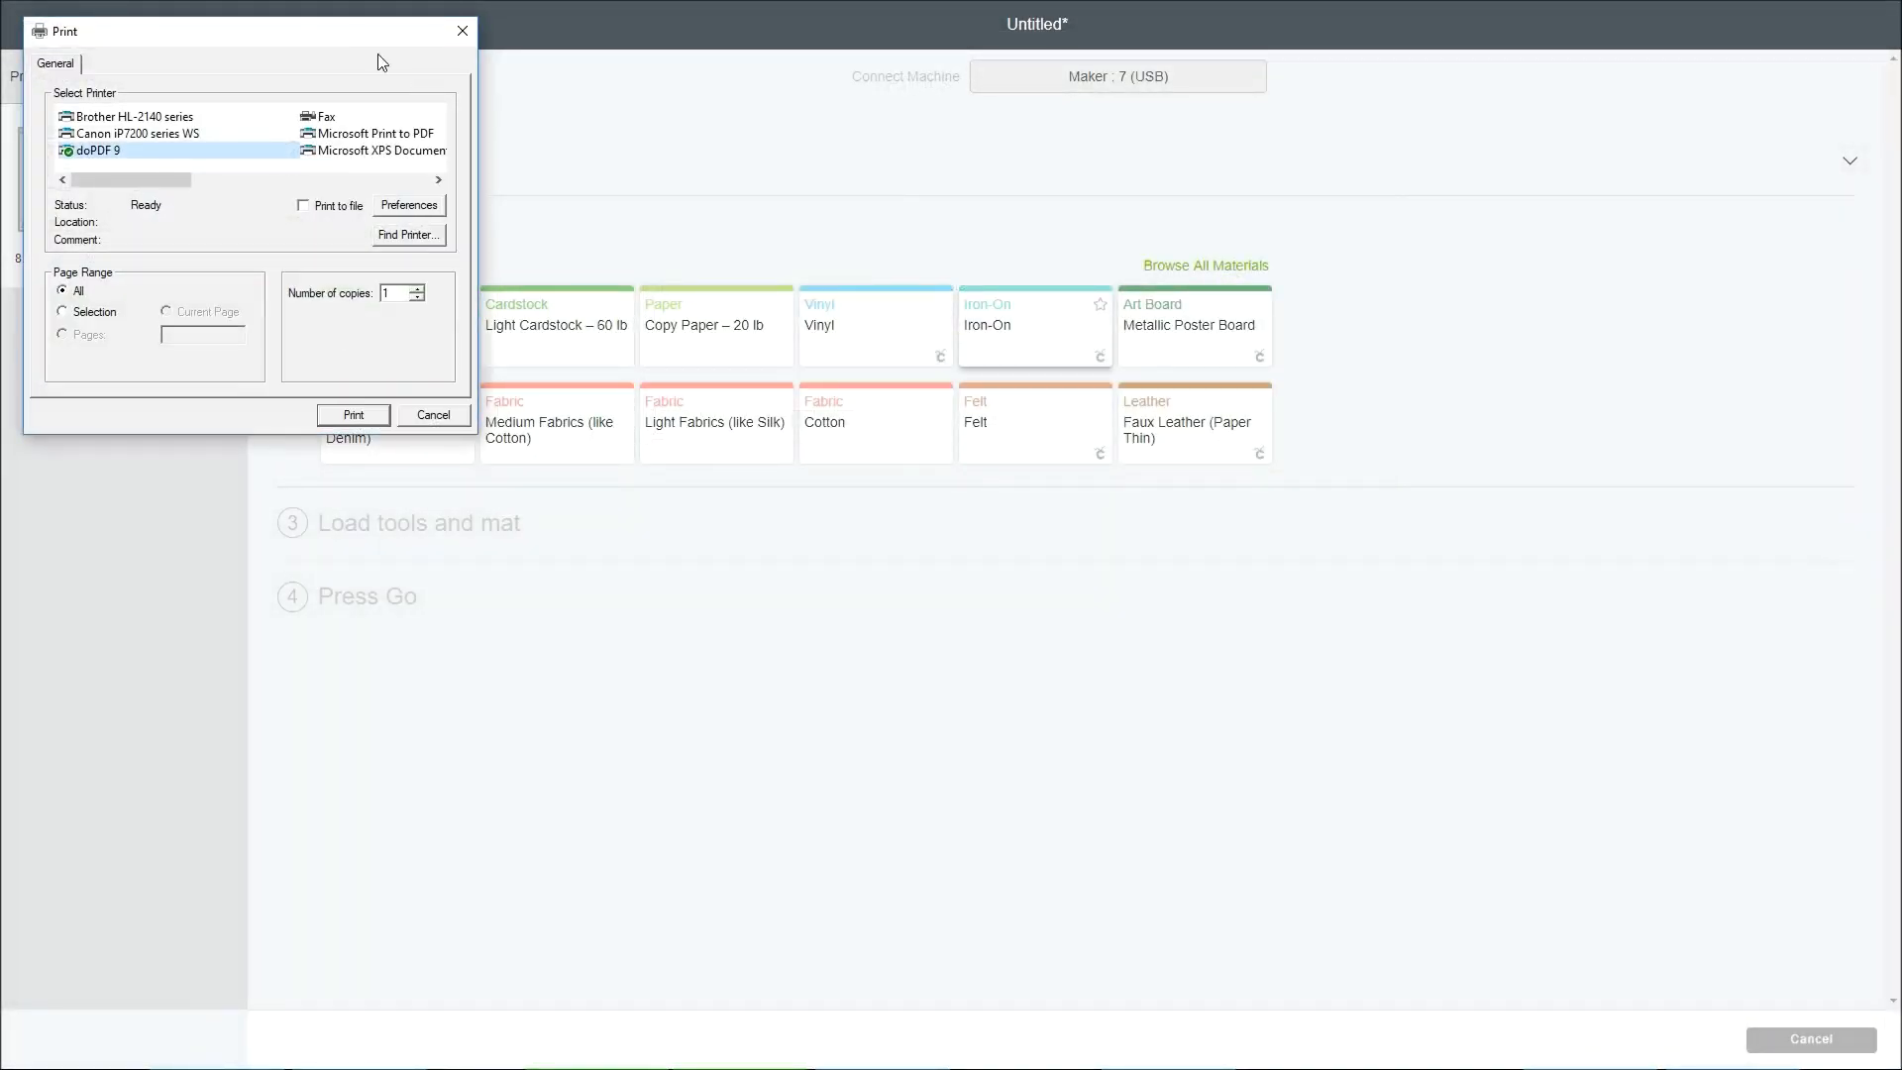
- Open the doPDF 9 printing preferences and set the predefined page size to Letter
drag(402, 62, 1156, 152)
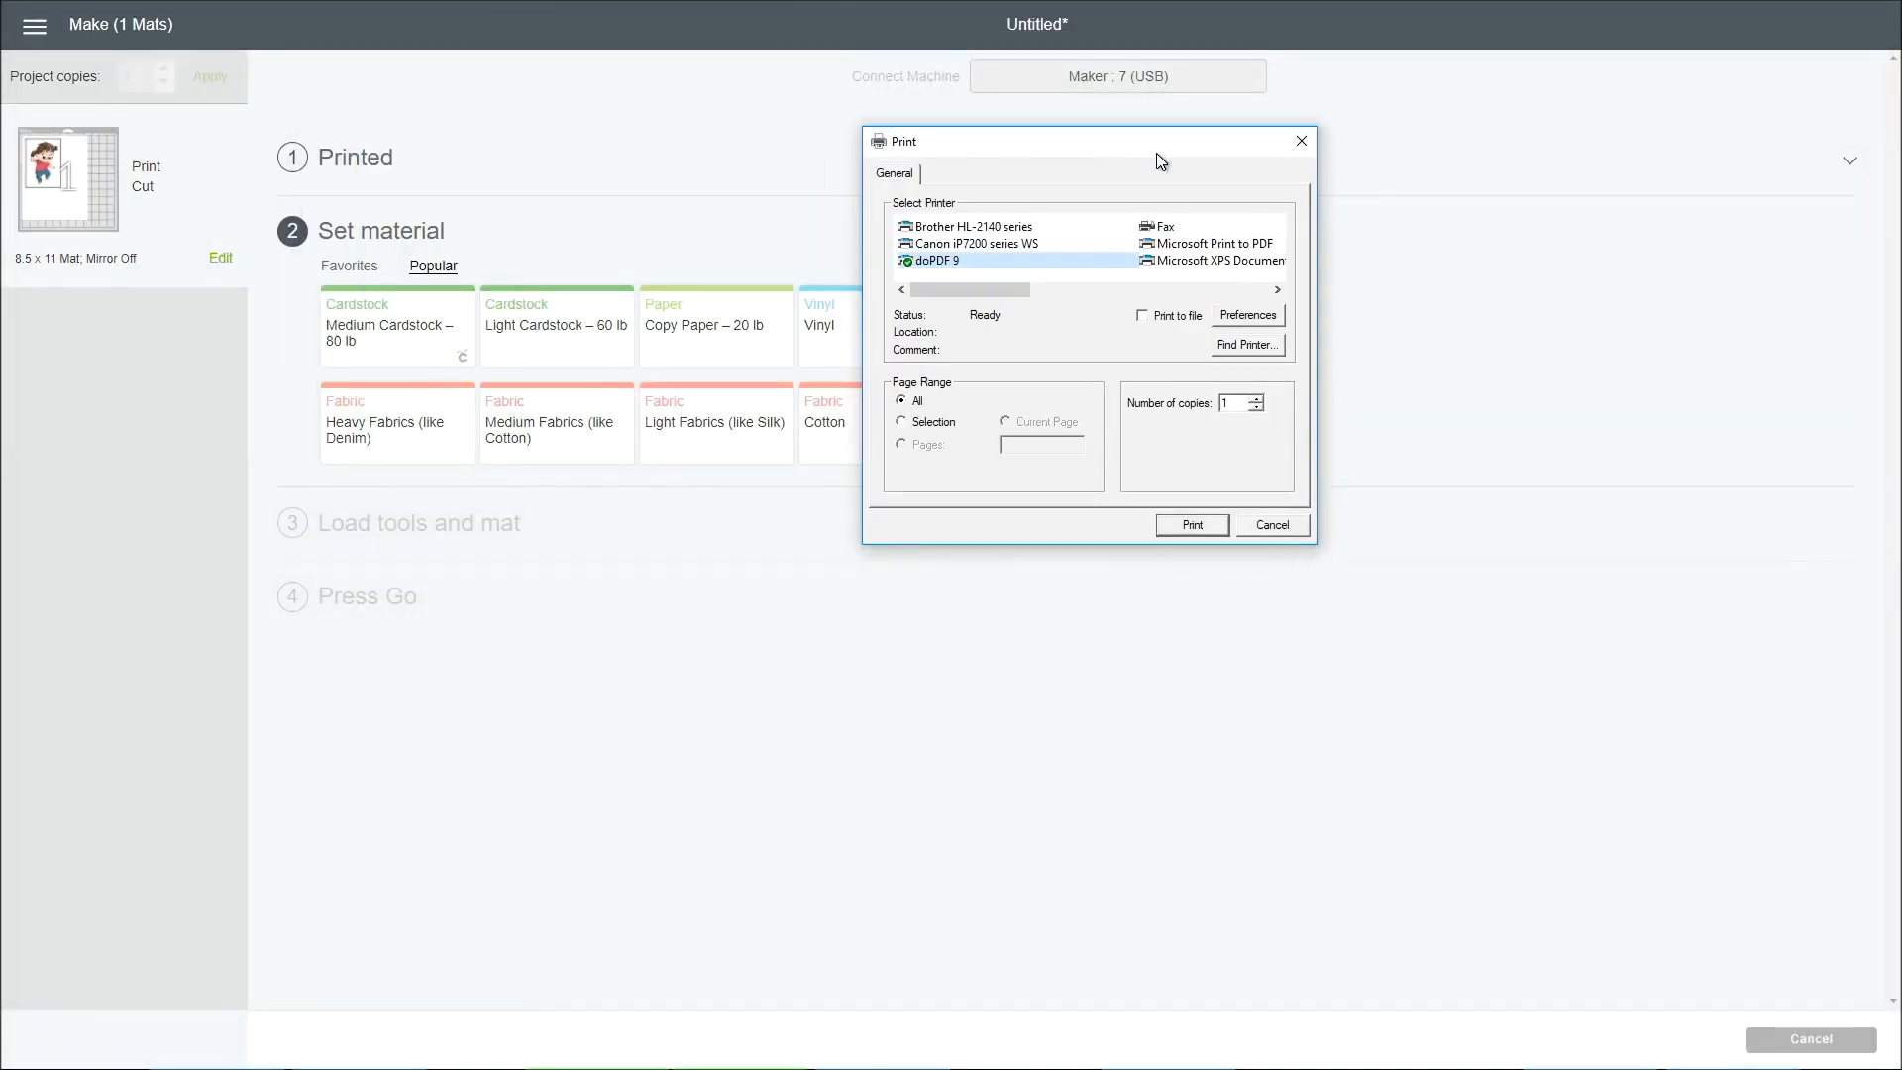
click(1245, 327)
click(1089, 323)
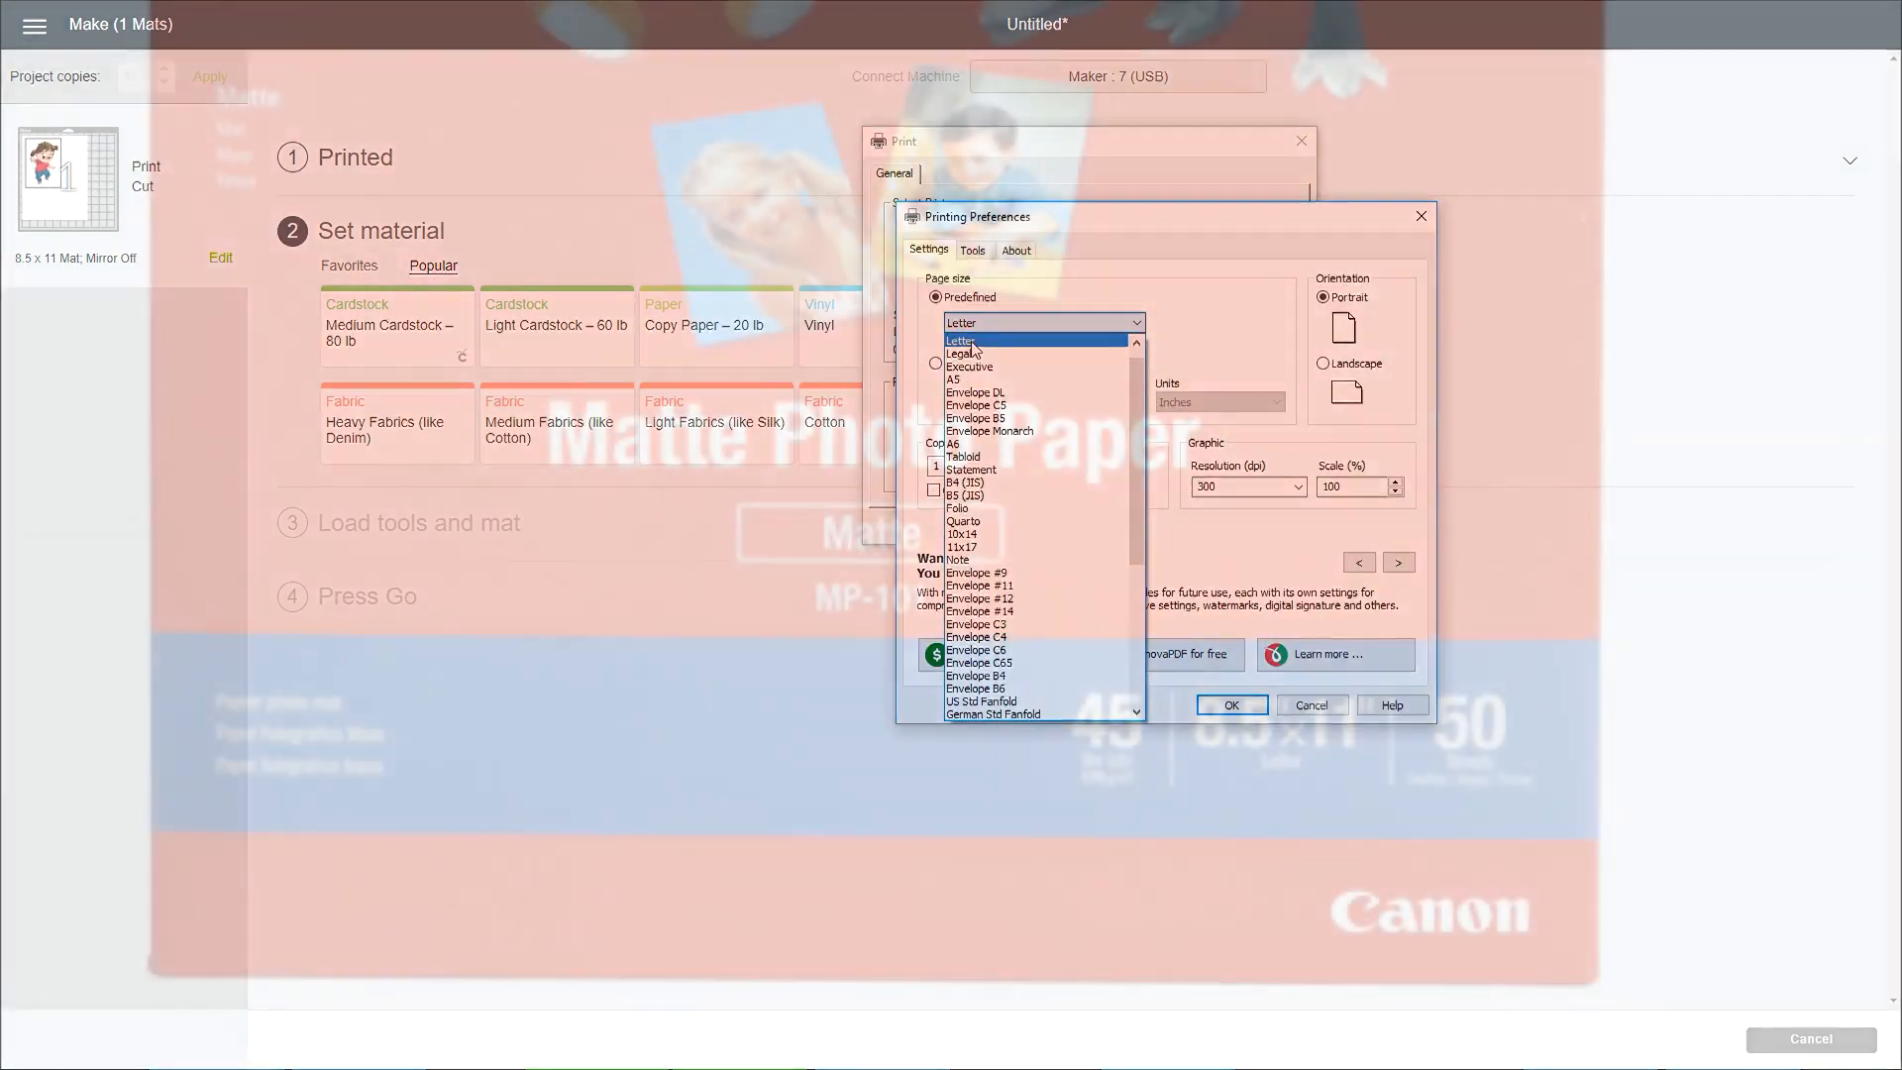
click(984, 356)
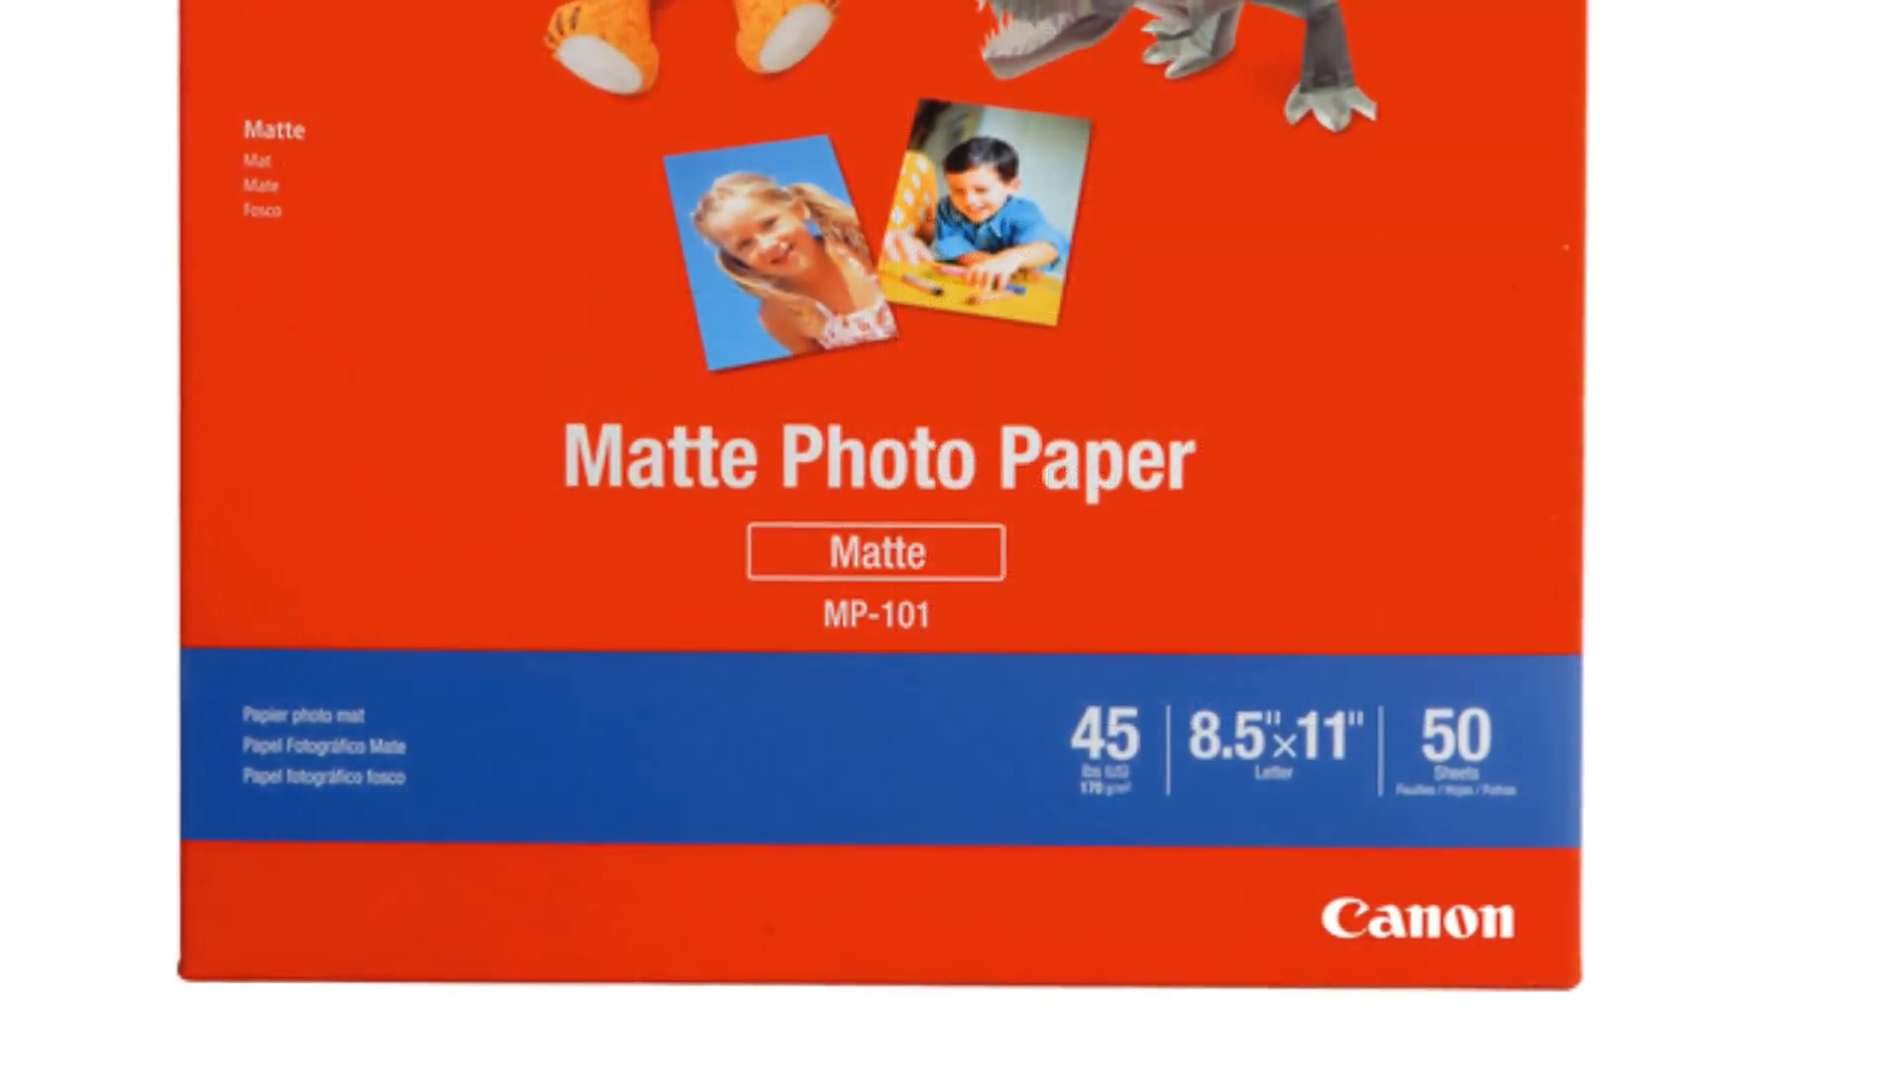